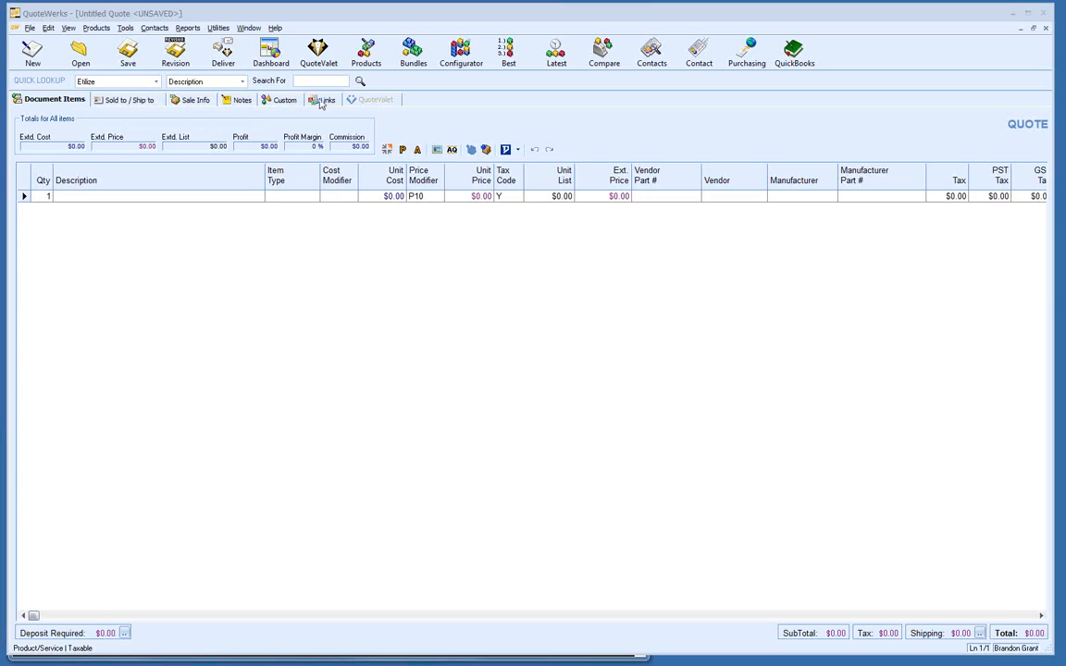
# Step: Switch from the item grid to the Sold to / Ship to / Bill to forms, then the Sale Info page
pyautogui.click(57, 102)
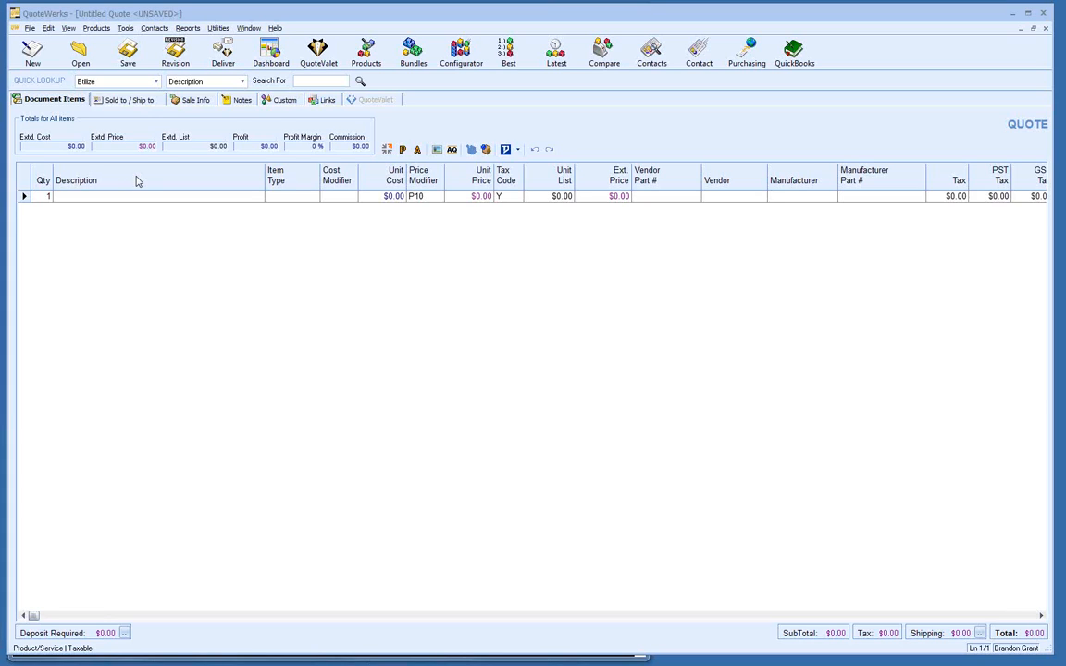
pyautogui.click(123, 100)
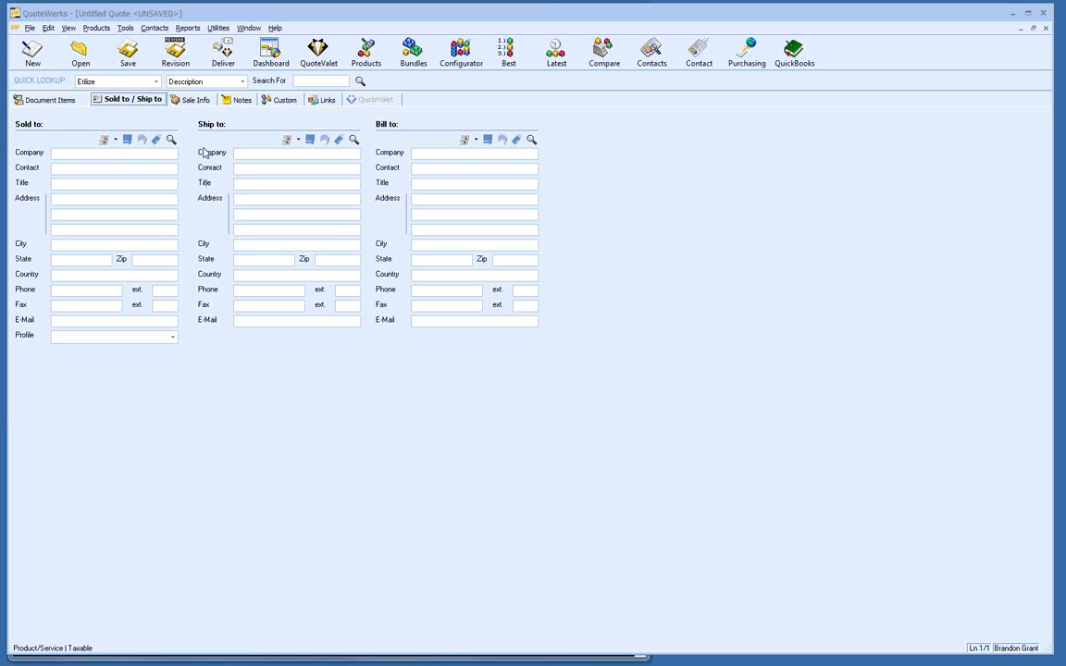
pyautogui.click(192, 102)
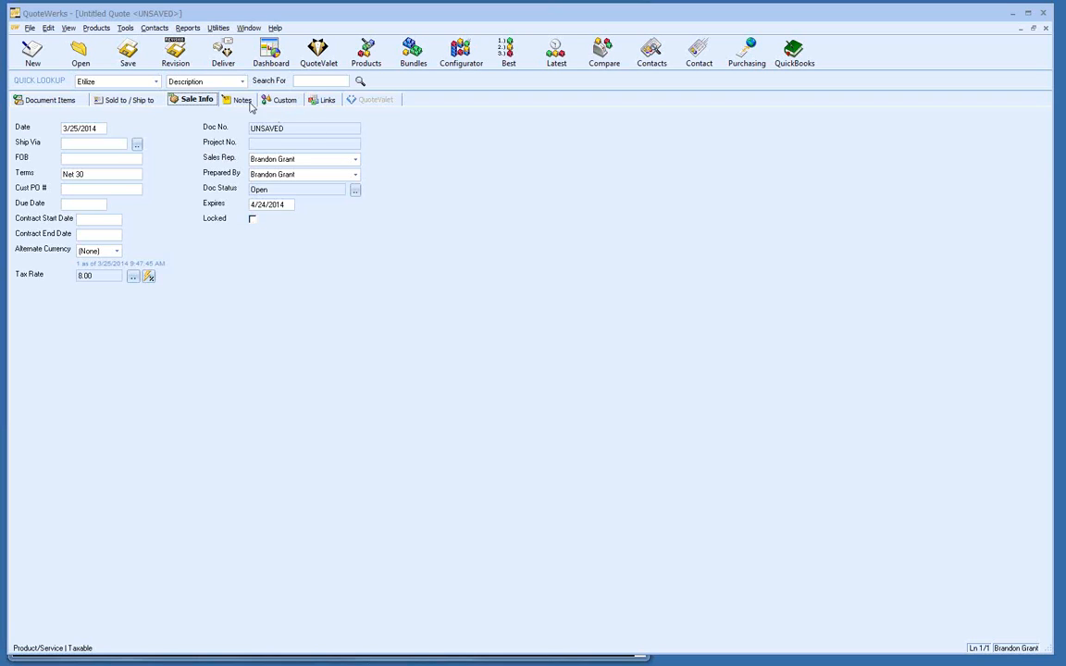
# Step: View the quote's Notes sections, then move on to its Custom fields page
pyautogui.click(234, 100)
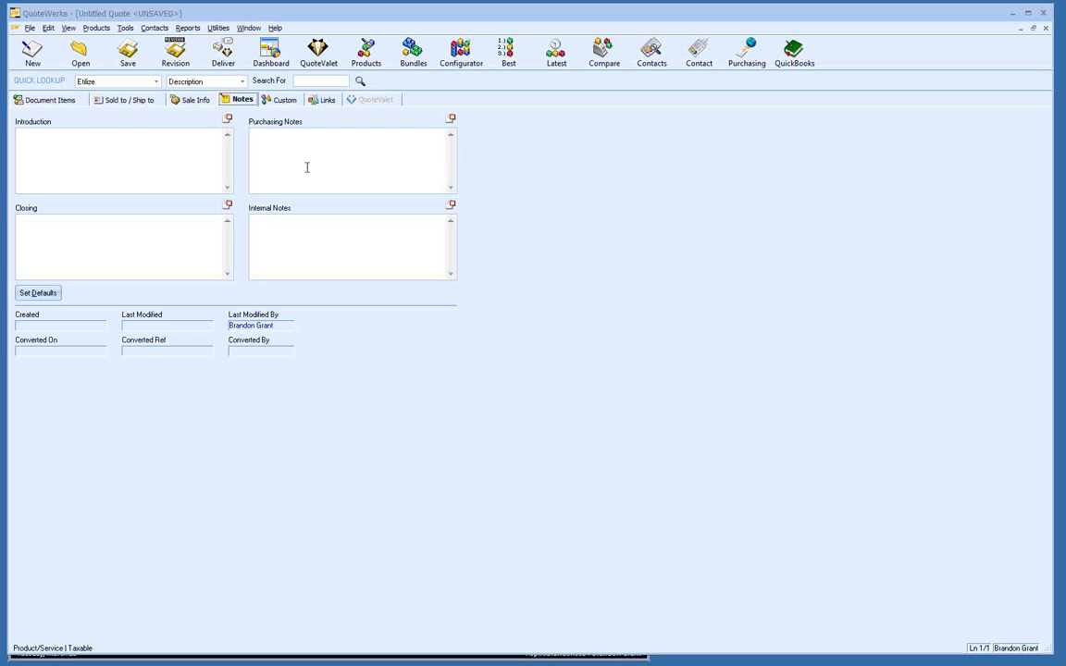
pyautogui.click(281, 100)
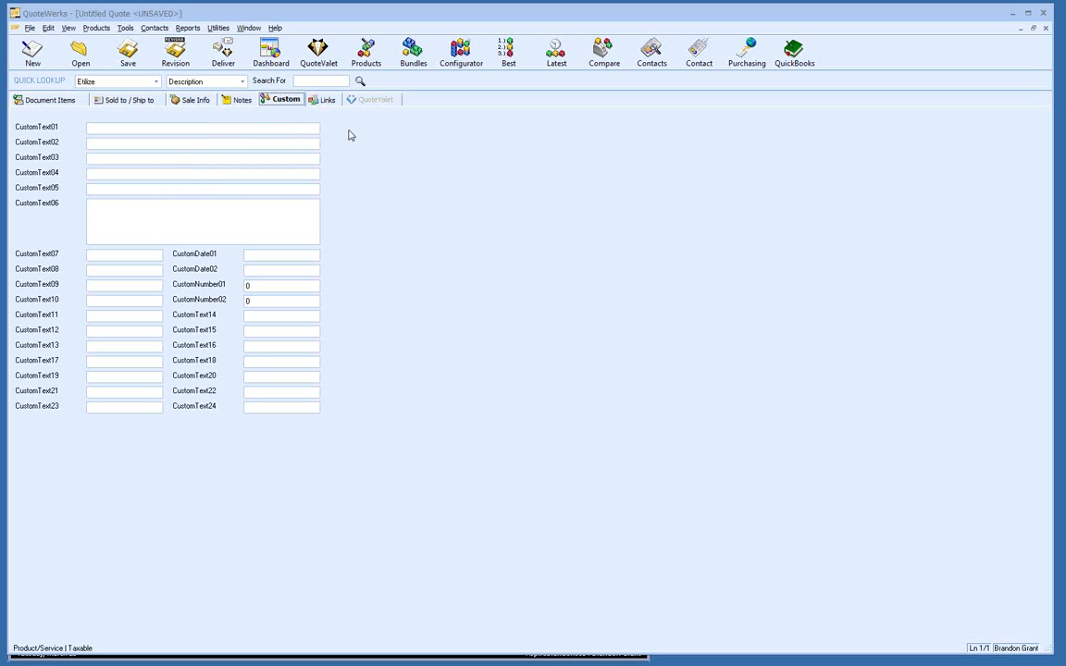
# Step: Begin renaming the CustomText01 field label on the Custom page
pyautogui.doubleClick(30, 130)
# Step: Rename the CustomText01 label to 'Account Name', then view the quote's Links page
pyautogui.write('Account Name')
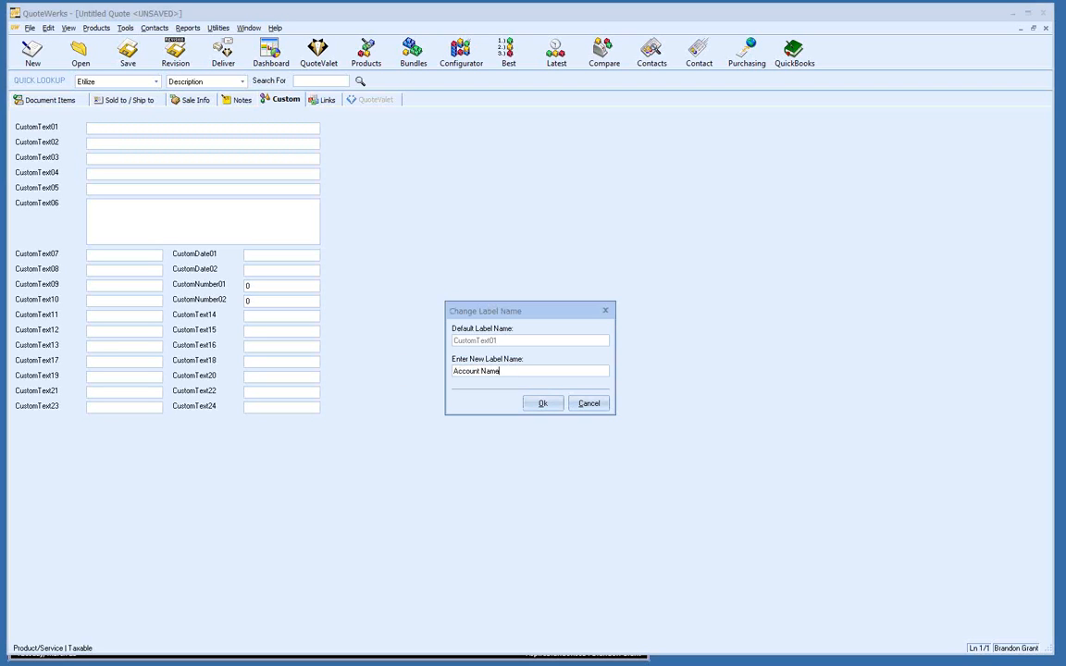
pyautogui.click(541, 404)
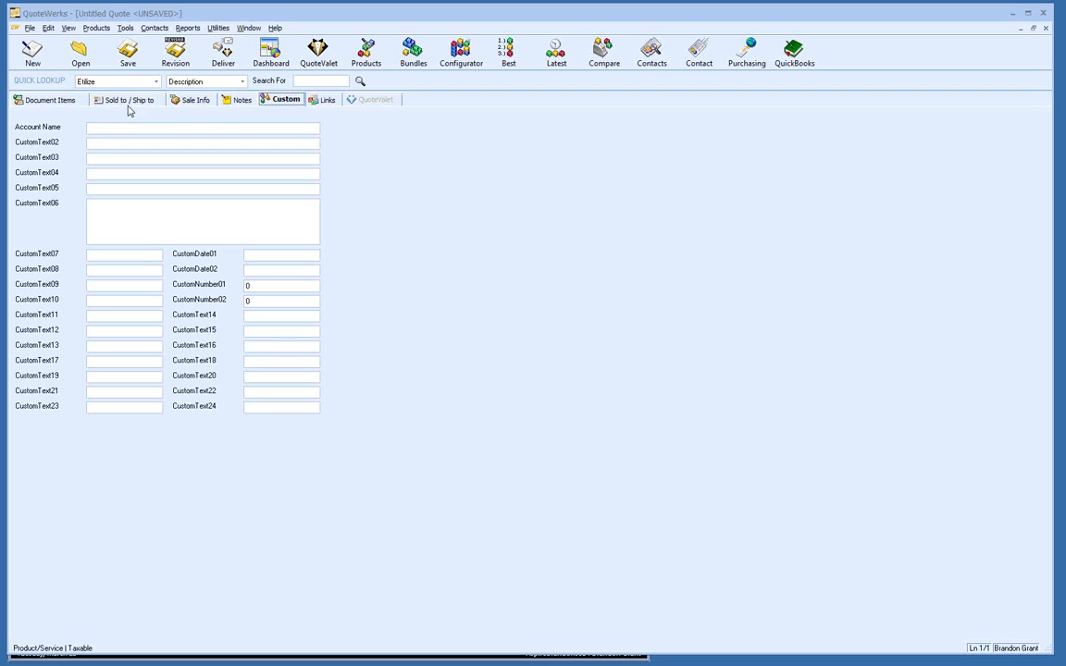
pyautogui.click(313, 106)
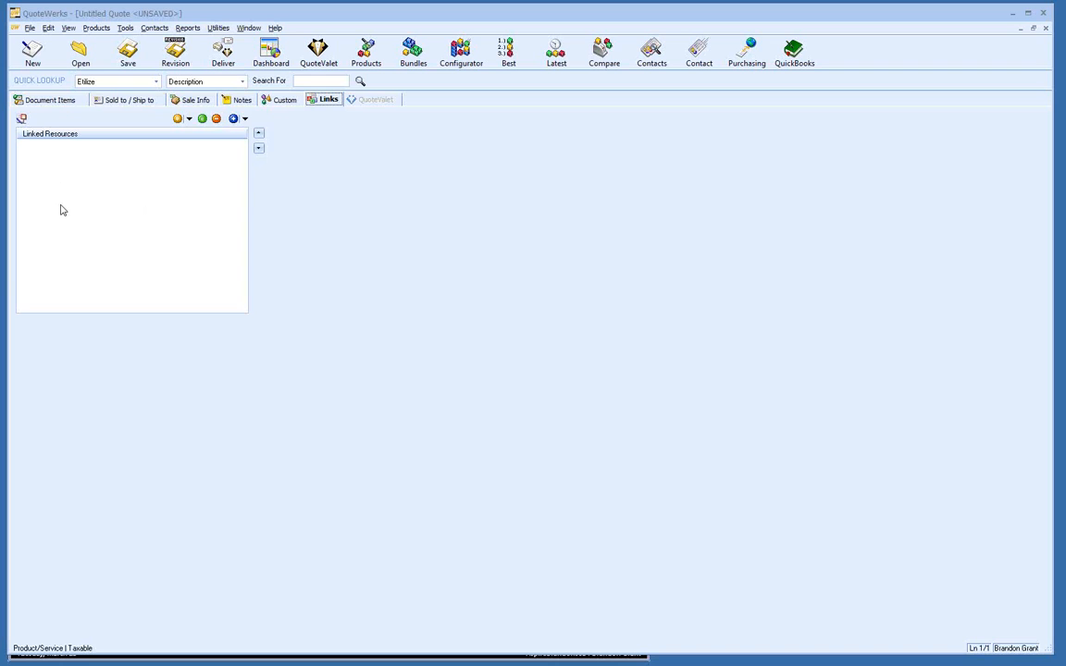
# Step: Return to the Document Items grid with $0.00 totals, then bring up the File menu
pyautogui.click(49, 99)
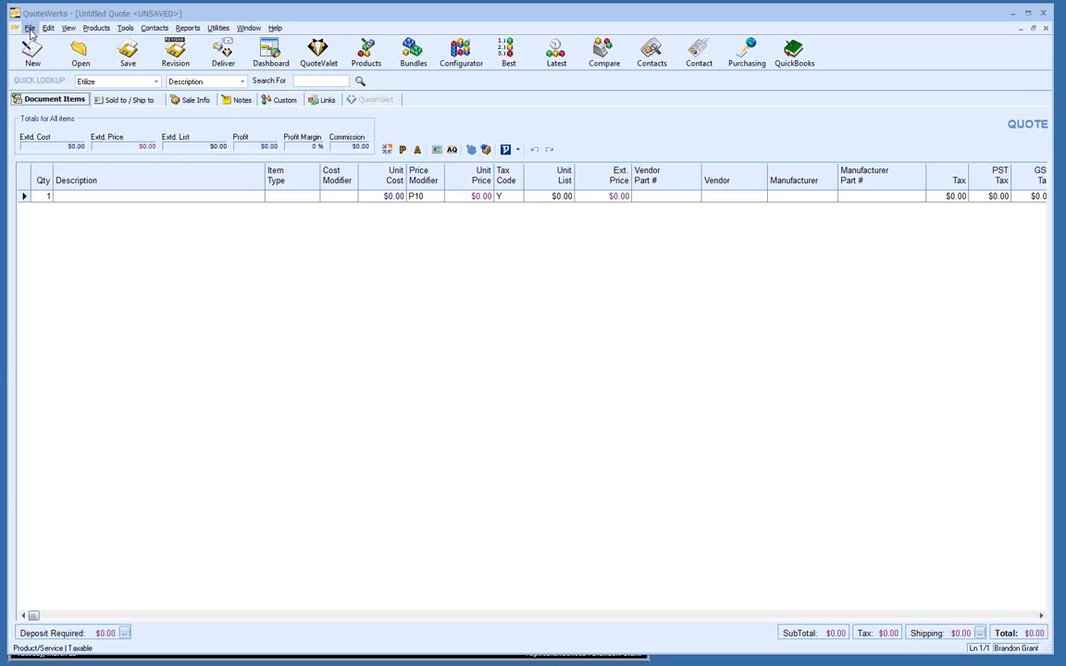
pyautogui.click(30, 29)
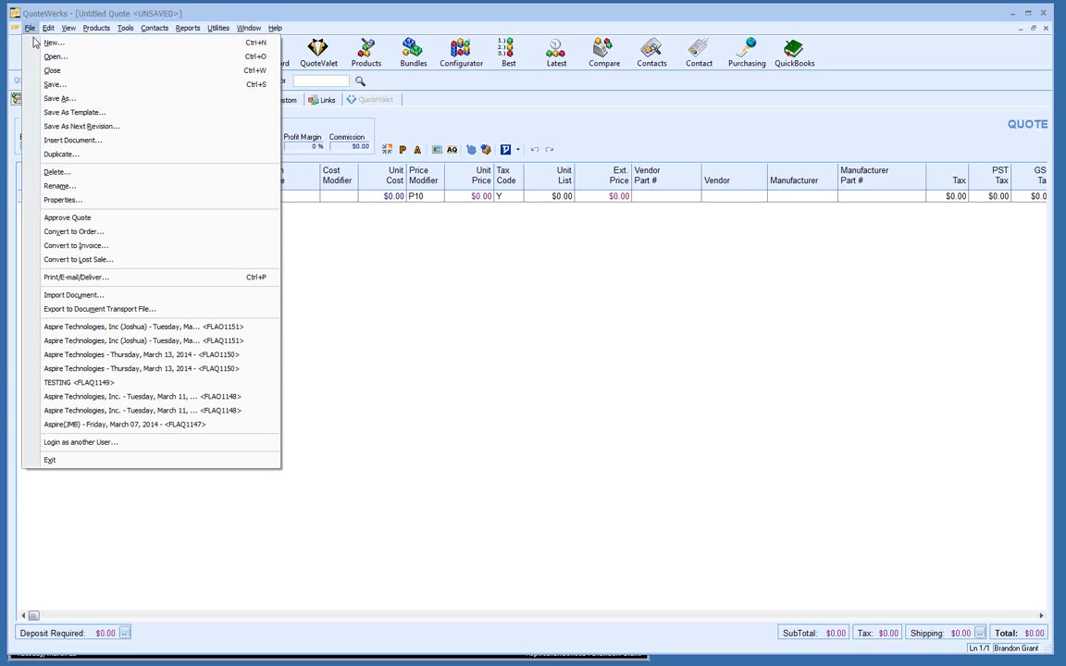
pyautogui.click(82, 46)
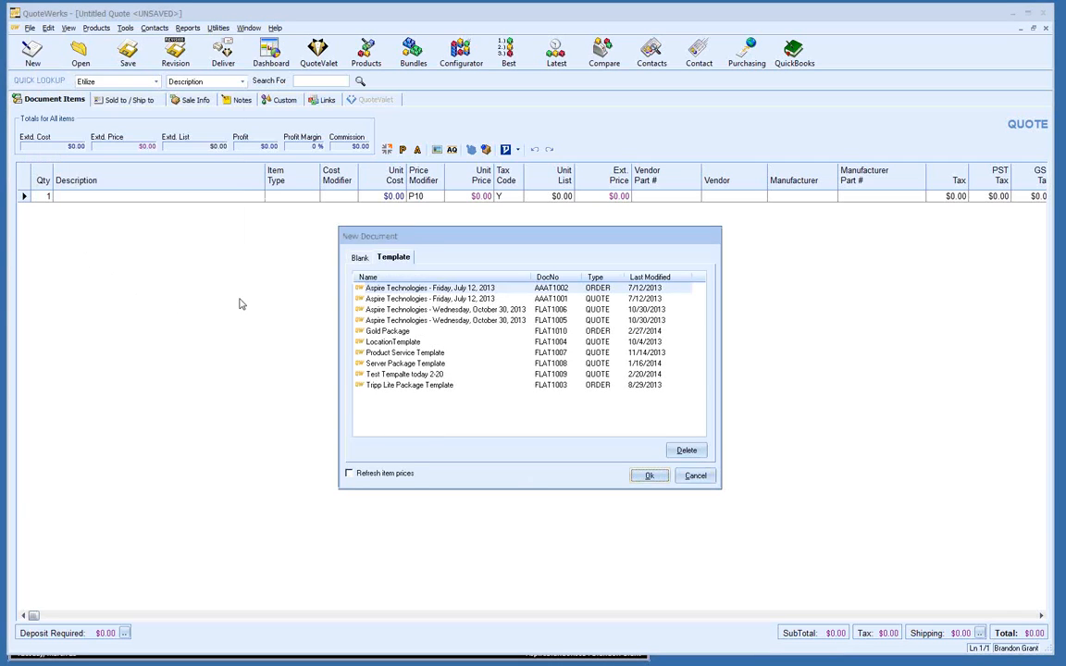
pyautogui.click(360, 258)
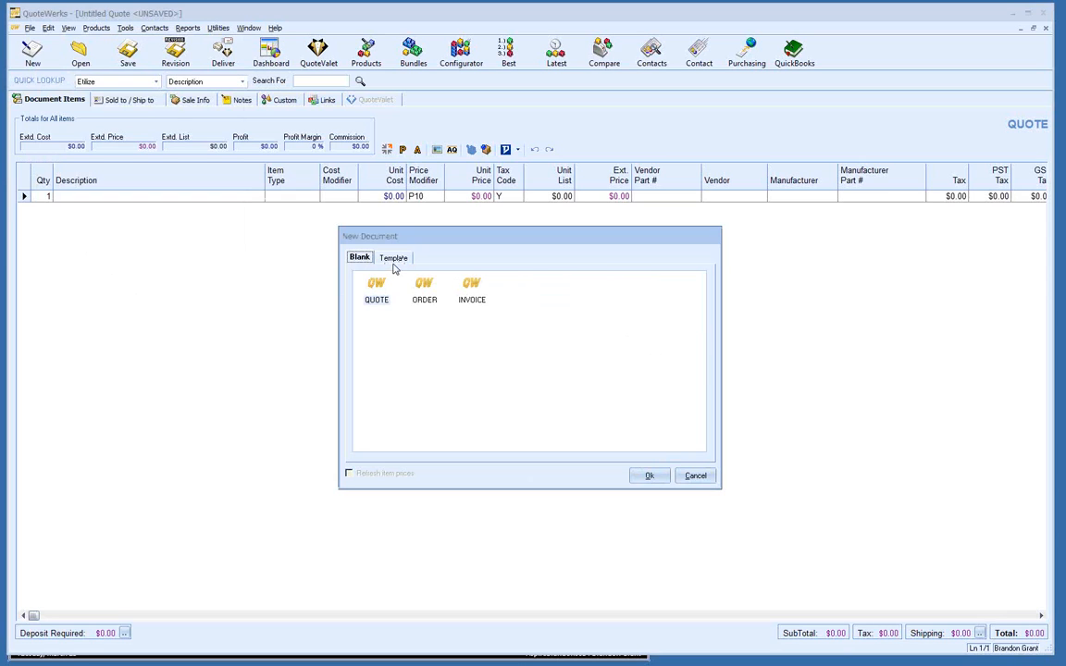
pyautogui.click(392, 260)
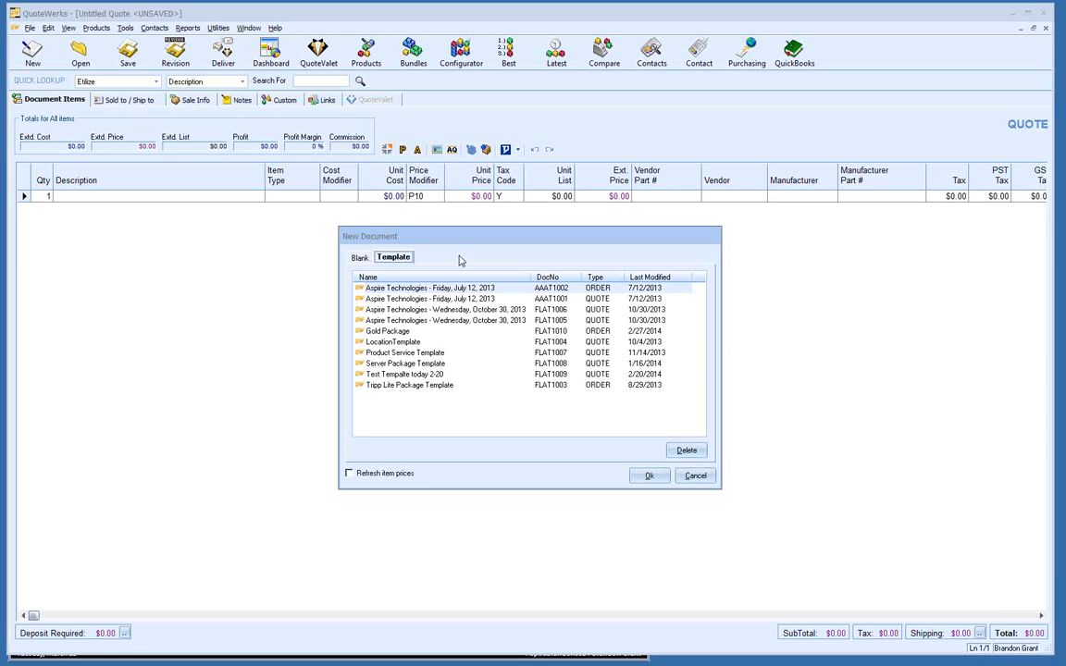
pyautogui.click(695, 477)
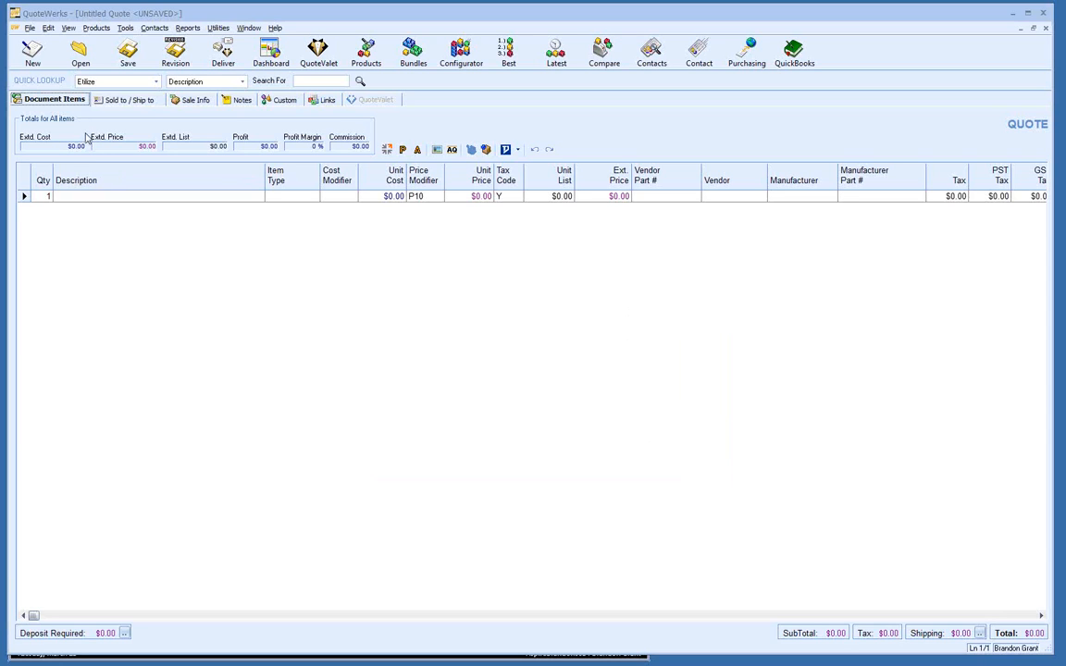
# Step: Search documents for Open quotes expiring This Week
pyautogui.click(81, 55)
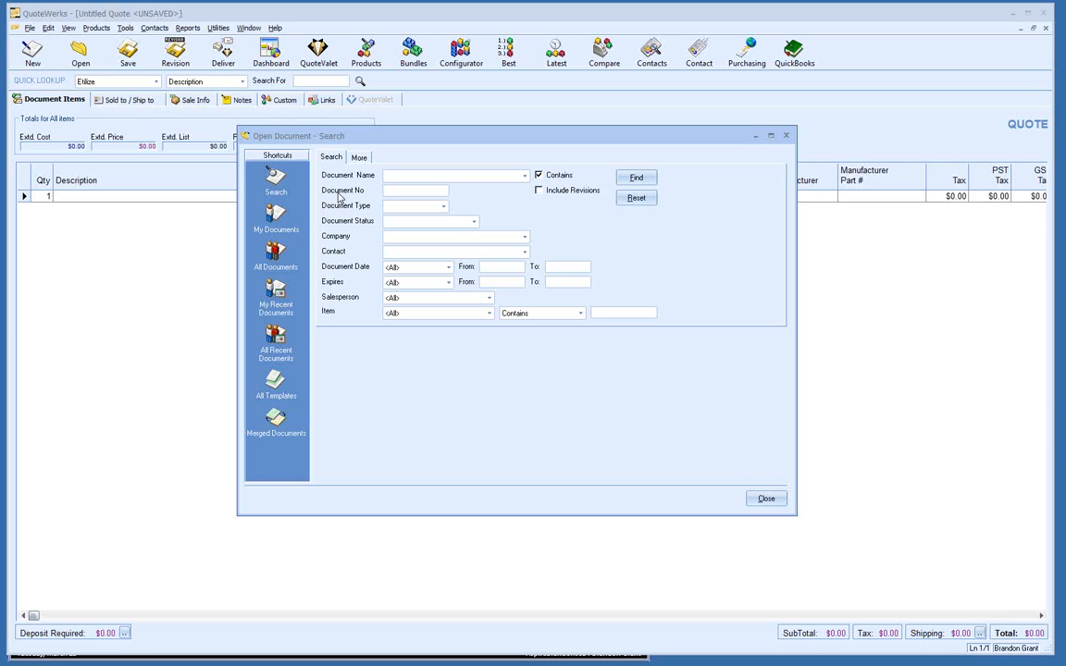
pyautogui.click(442, 207)
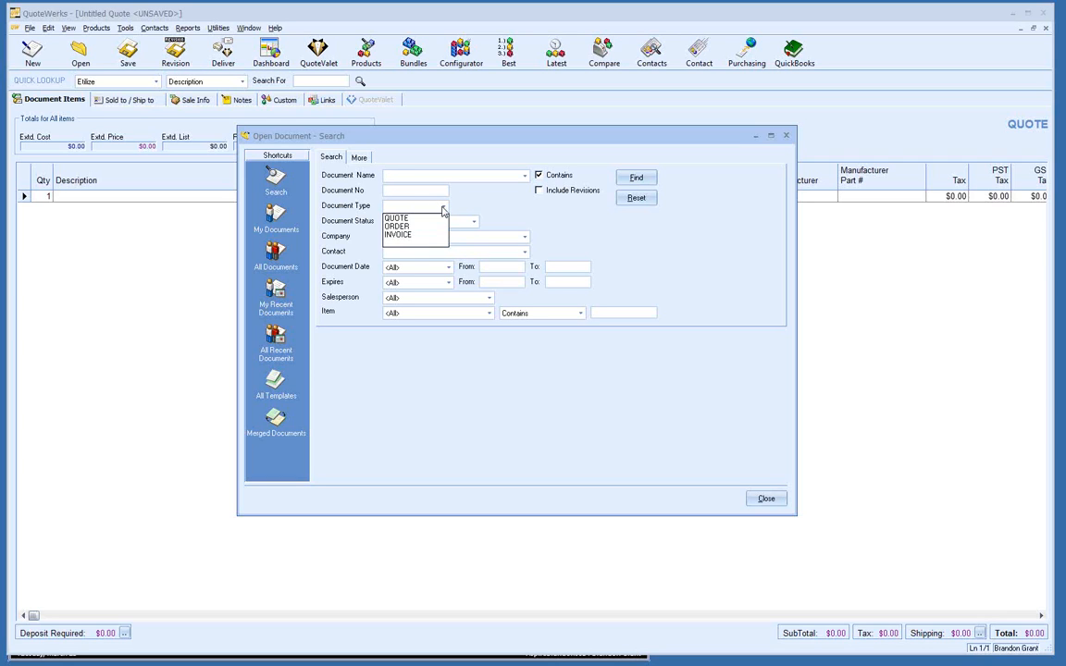
pyautogui.click(439, 220)
pyautogui.click(474, 221)
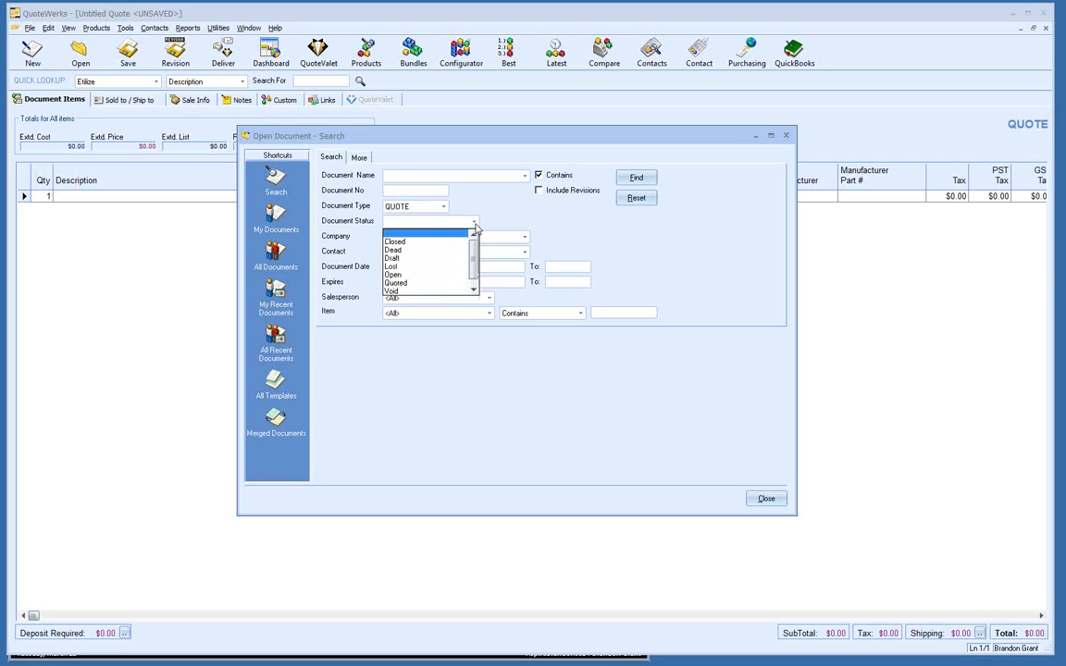
pyautogui.click(417, 275)
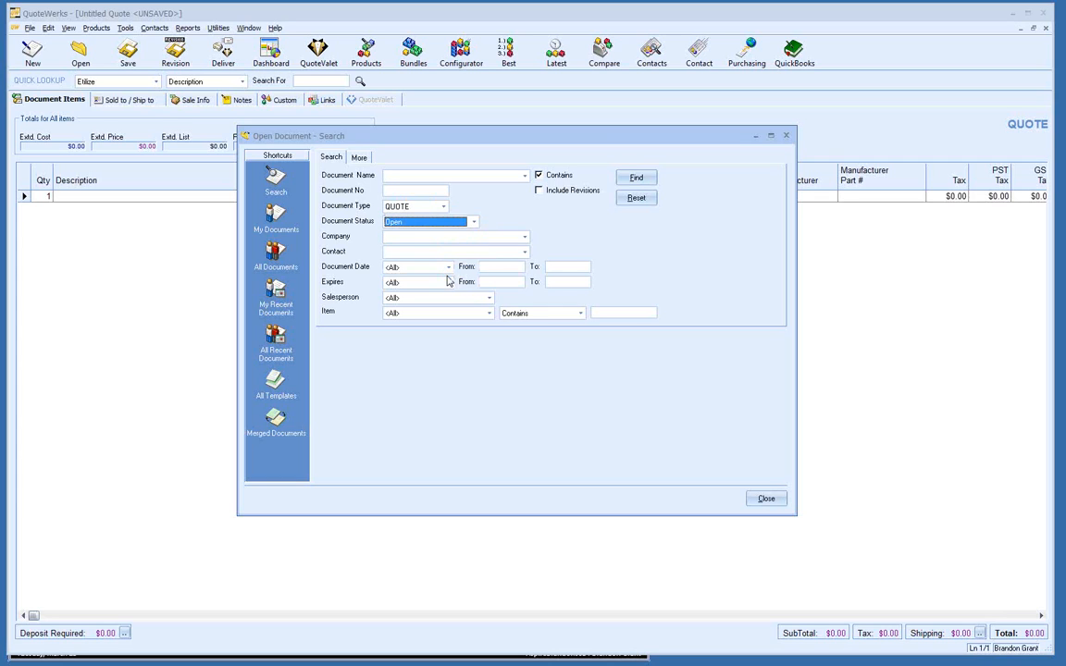
pyautogui.click(447, 283)
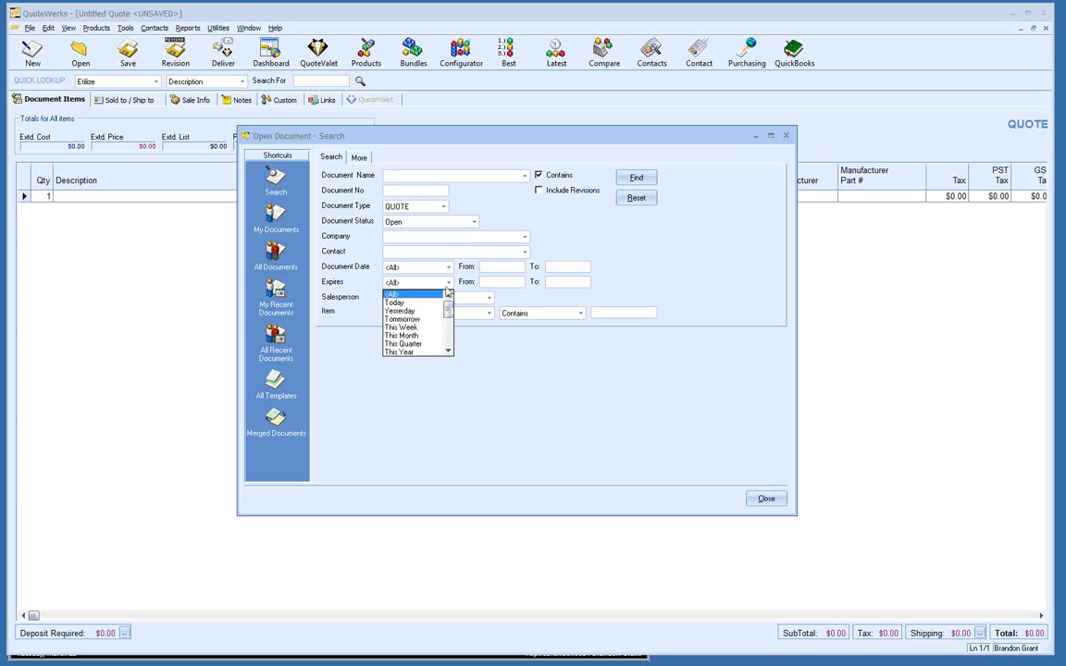
pyautogui.click(420, 328)
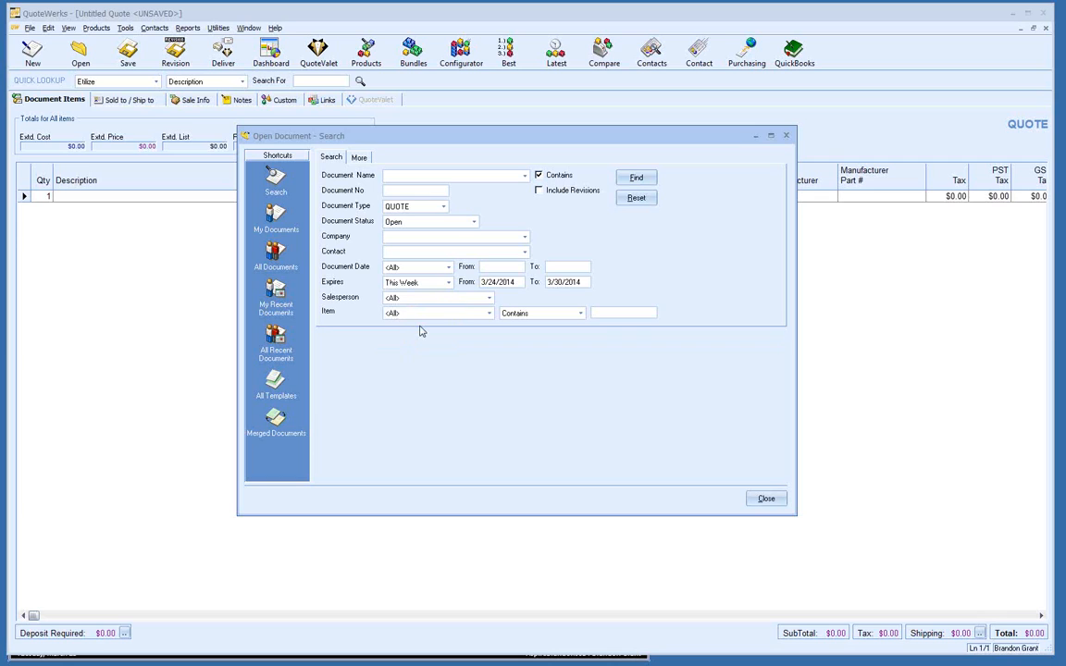
# Step: Narrow to one salesperson, find the Aspire Technologies quote, then reset the filters
pyautogui.click(488, 297)
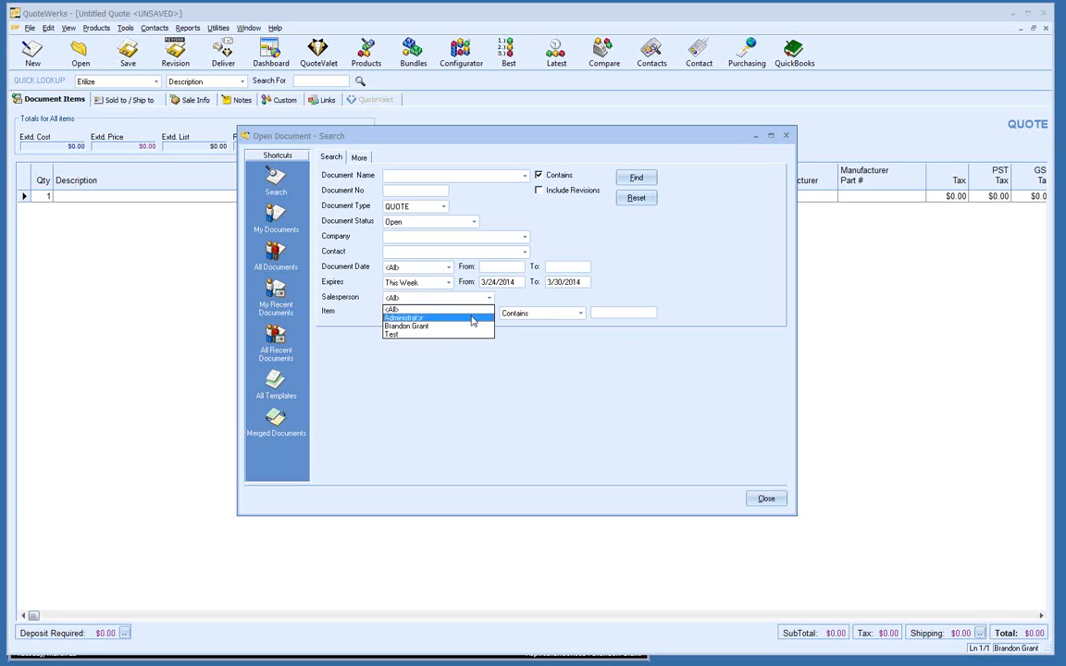
pyautogui.click(467, 327)
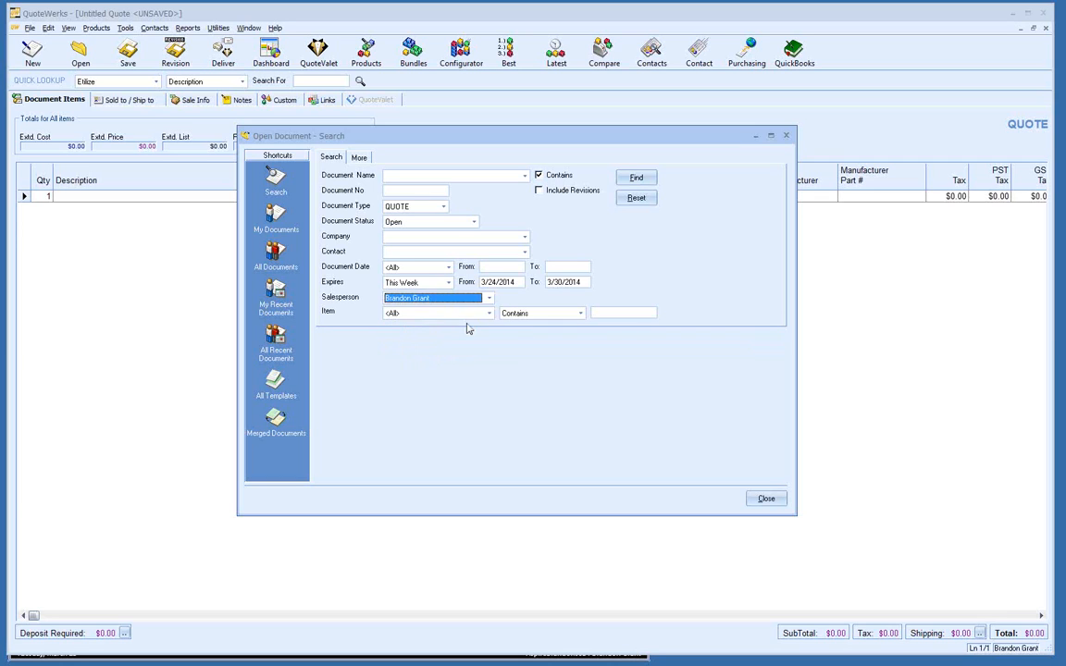
pyautogui.click(637, 179)
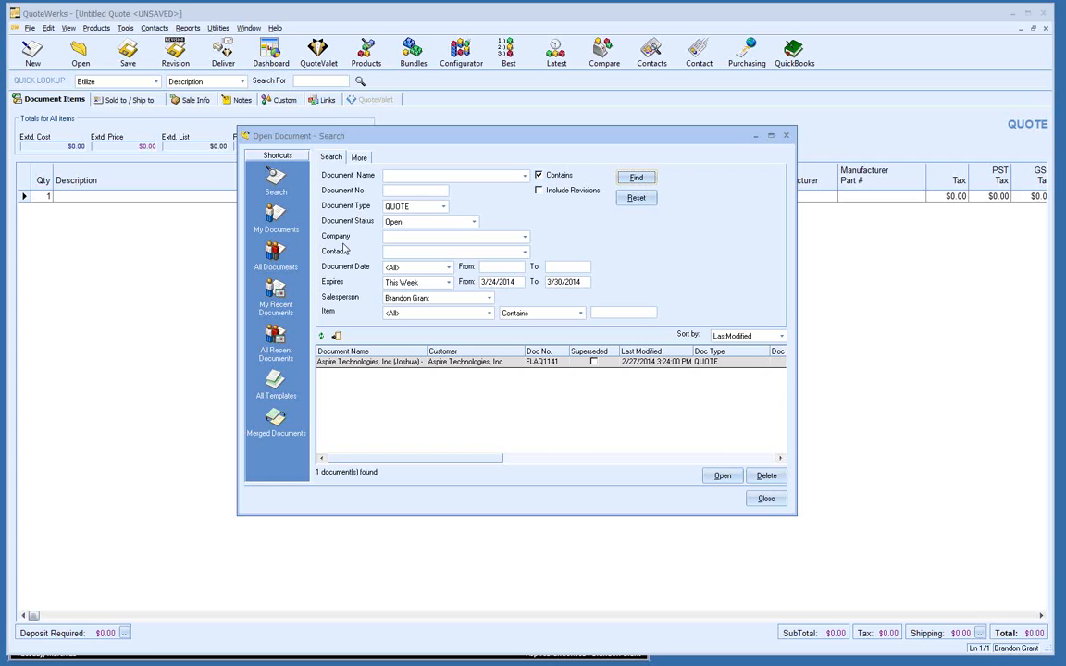
pyautogui.click(636, 198)
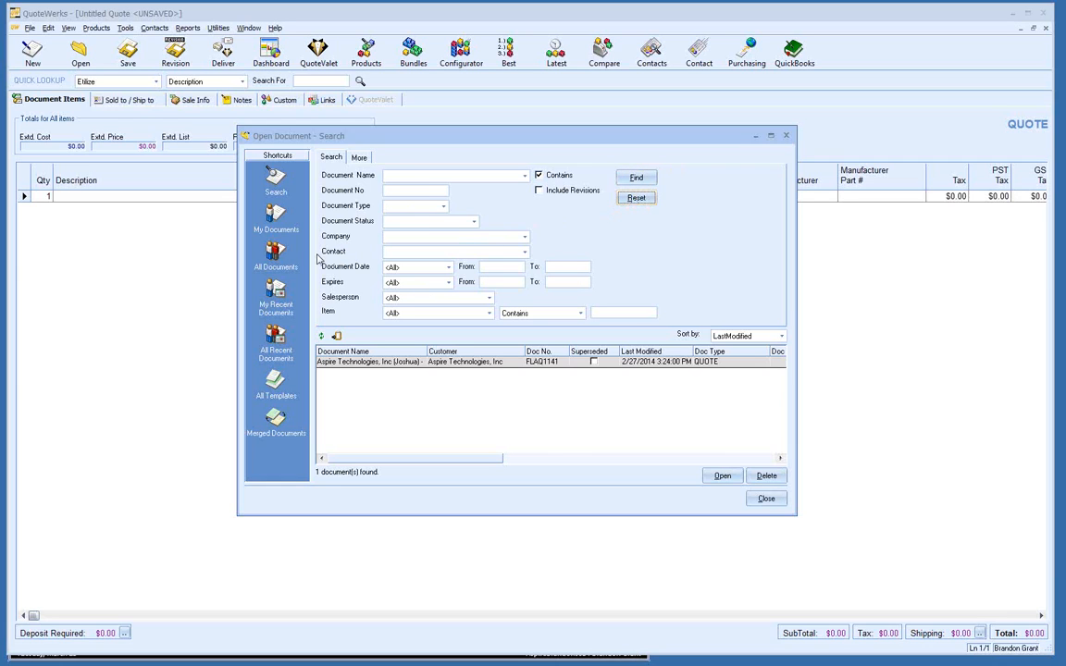
# Step: Show My Documents, then My Recent Documents modified Today, which finds nothing
pyautogui.click(280, 218)
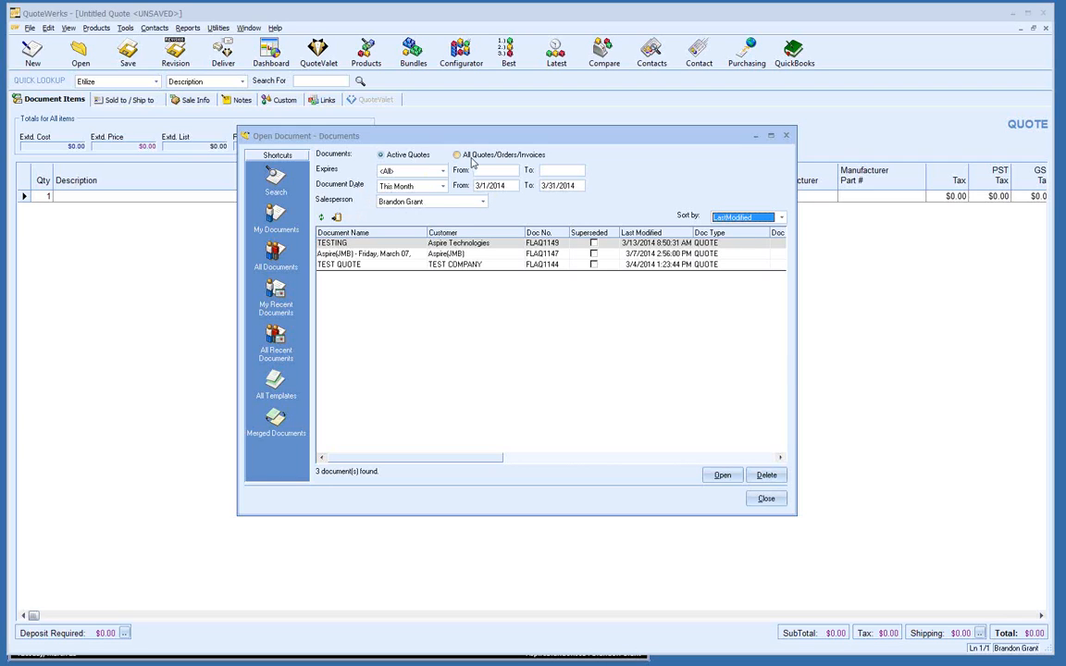
pyautogui.click(278, 293)
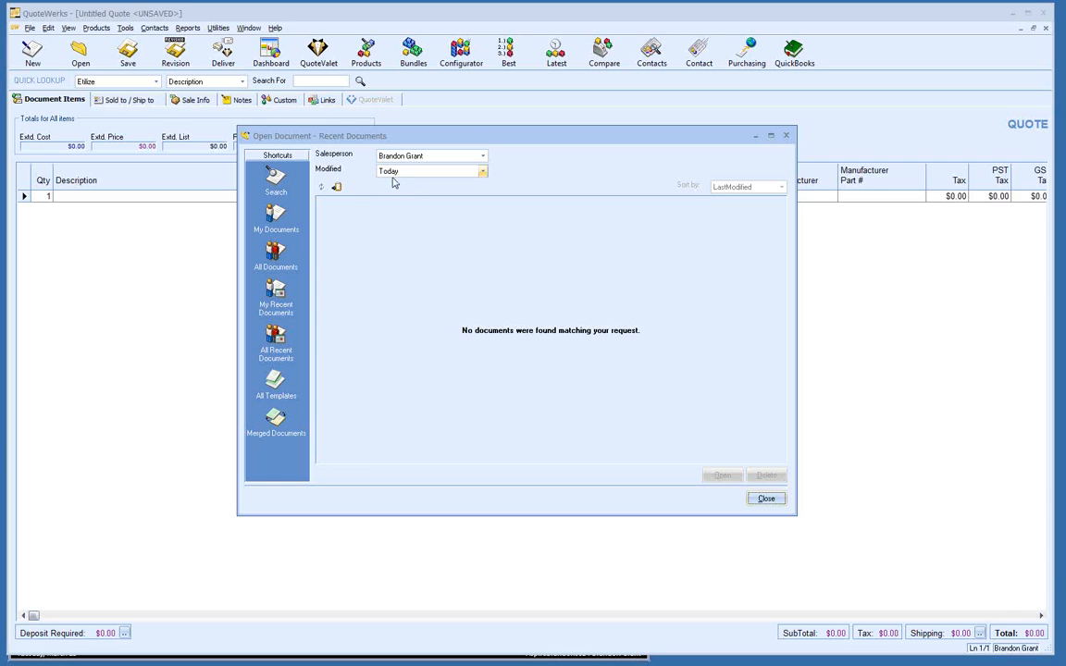
# Step: Keep the Modified range at Today, then list all 10 saved templates
pyautogui.click(483, 174)
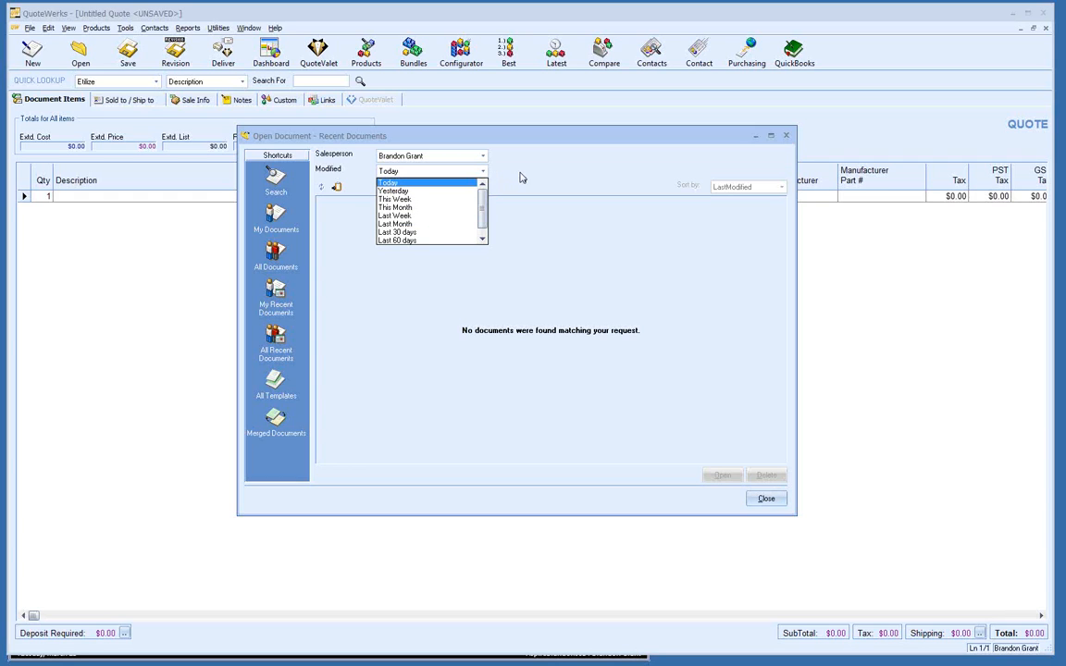
pyautogui.click(523, 173)
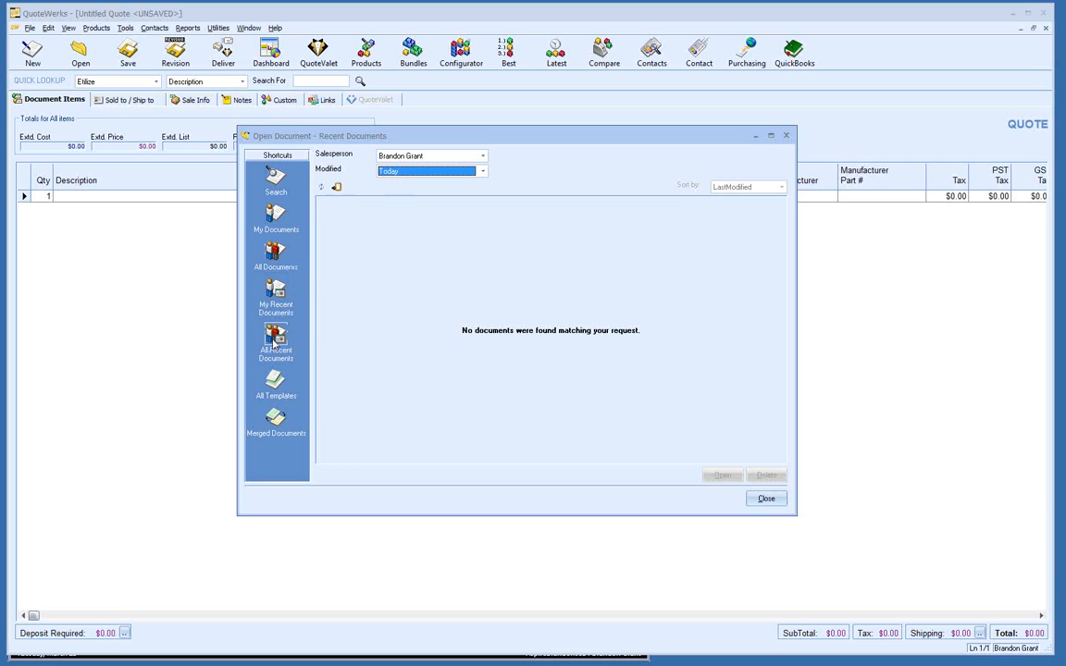
pyautogui.click(275, 382)
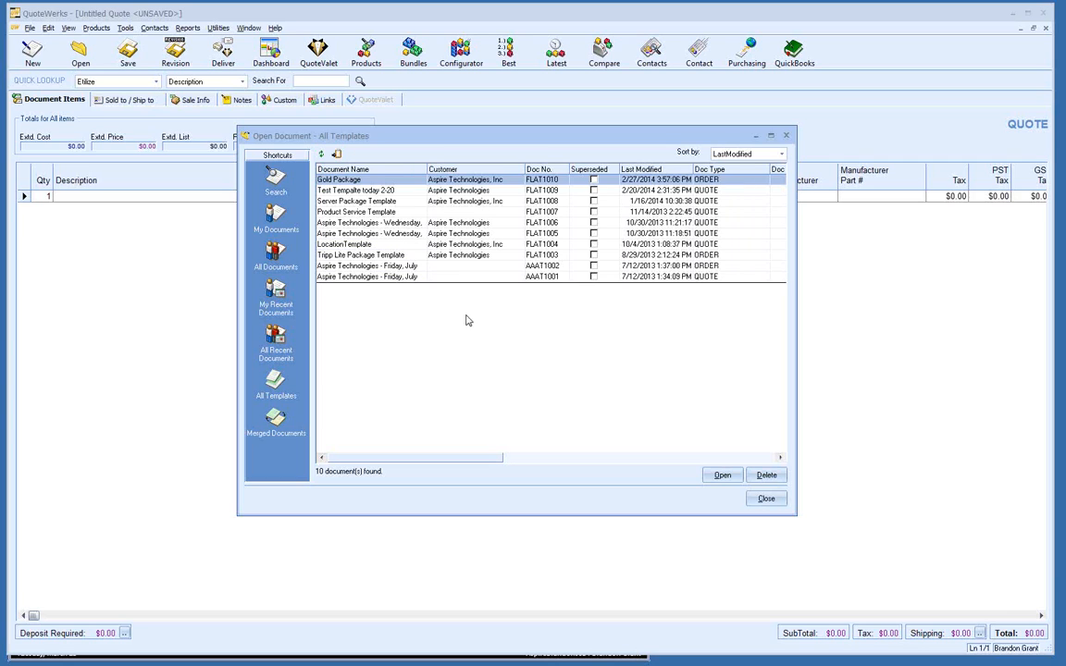
# Step: Close the Open Document dialog to return to the blank quote grid
pyautogui.click(765, 498)
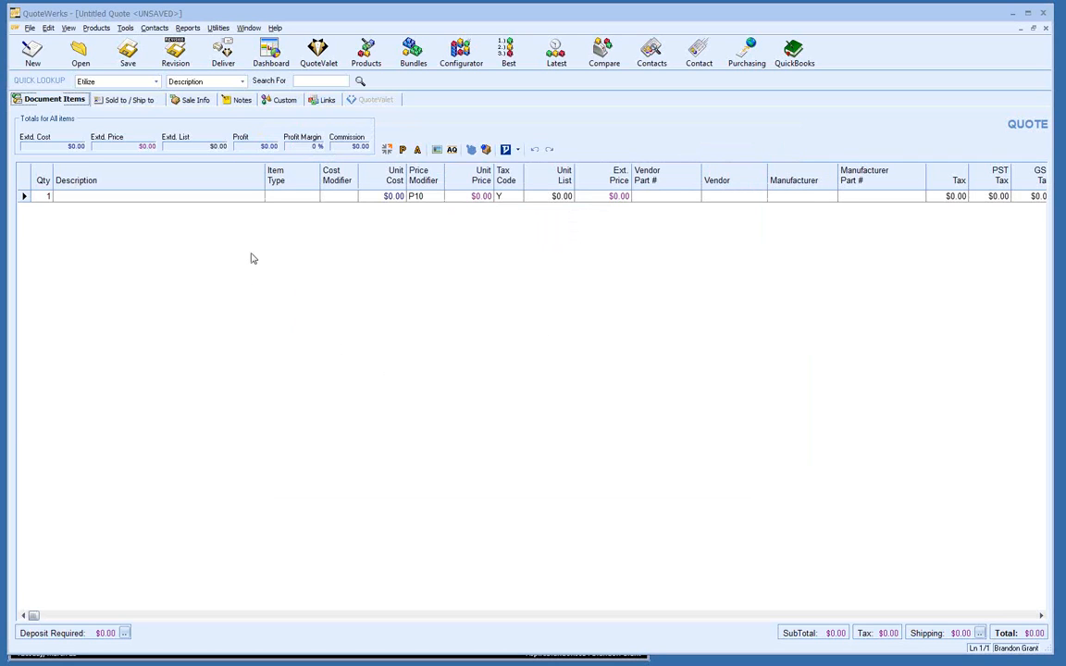
# Step: Bring up the Save Quote As dialog, defaulting to '- Tuesday, March 25, 2014 -' with Open status
pyautogui.click(130, 54)
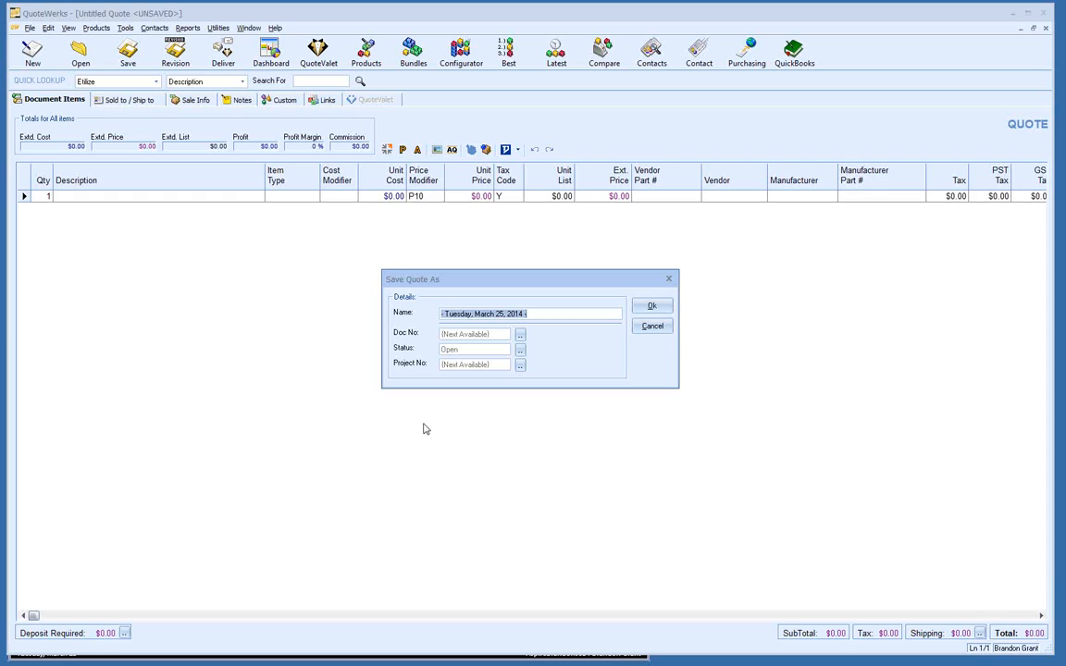
# Step: Cancel the Save Quote As dialog without saving, then bring up the View menu
pyautogui.click(640, 327)
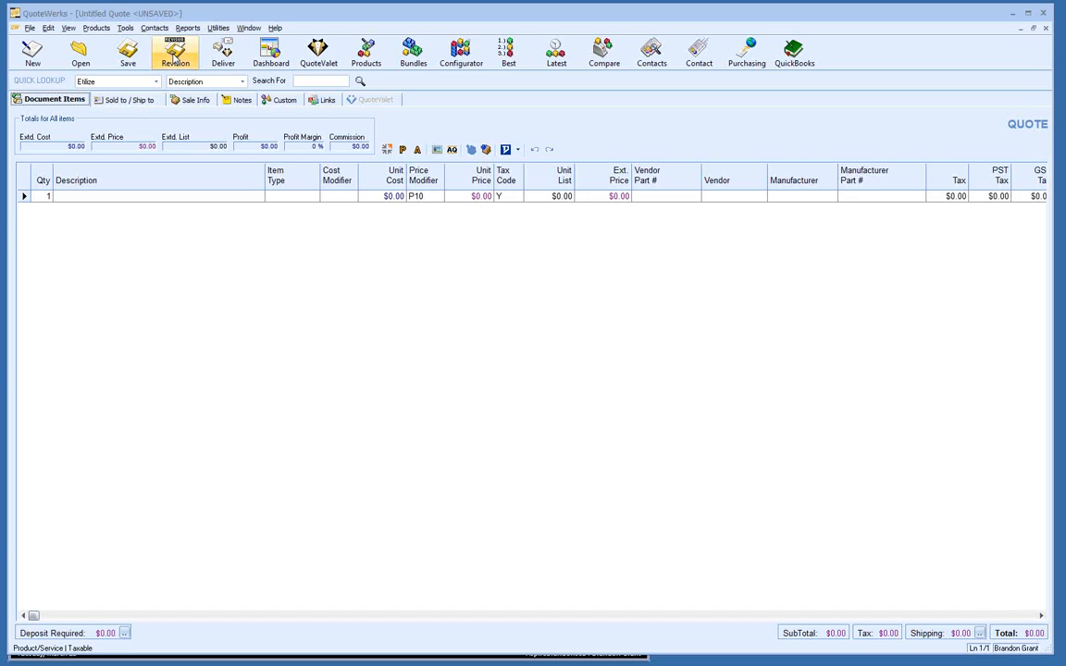
pyautogui.click(69, 29)
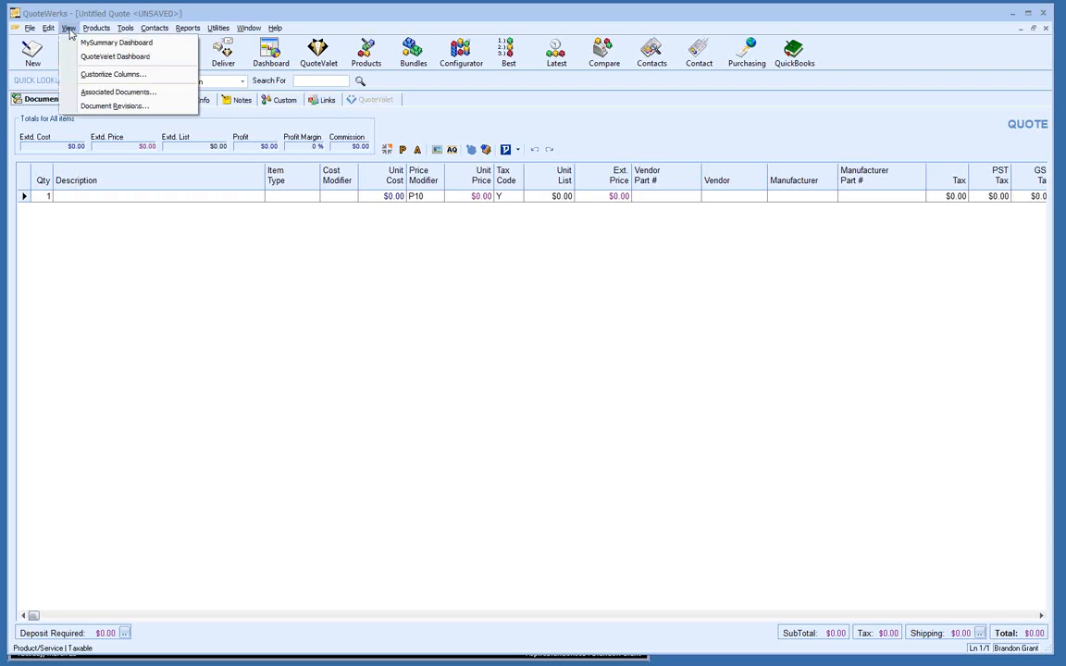
# Step: Check Document Revisions and Associated Documents for the untitled quote, find none, and close the window
pyautogui.click(141, 108)
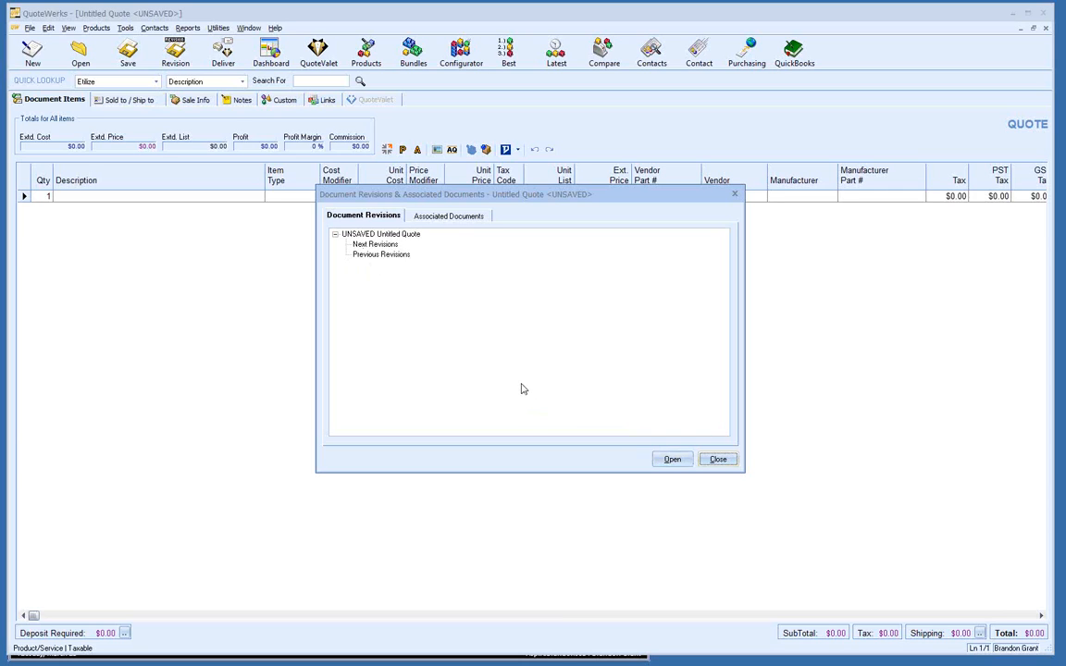
pyautogui.click(444, 216)
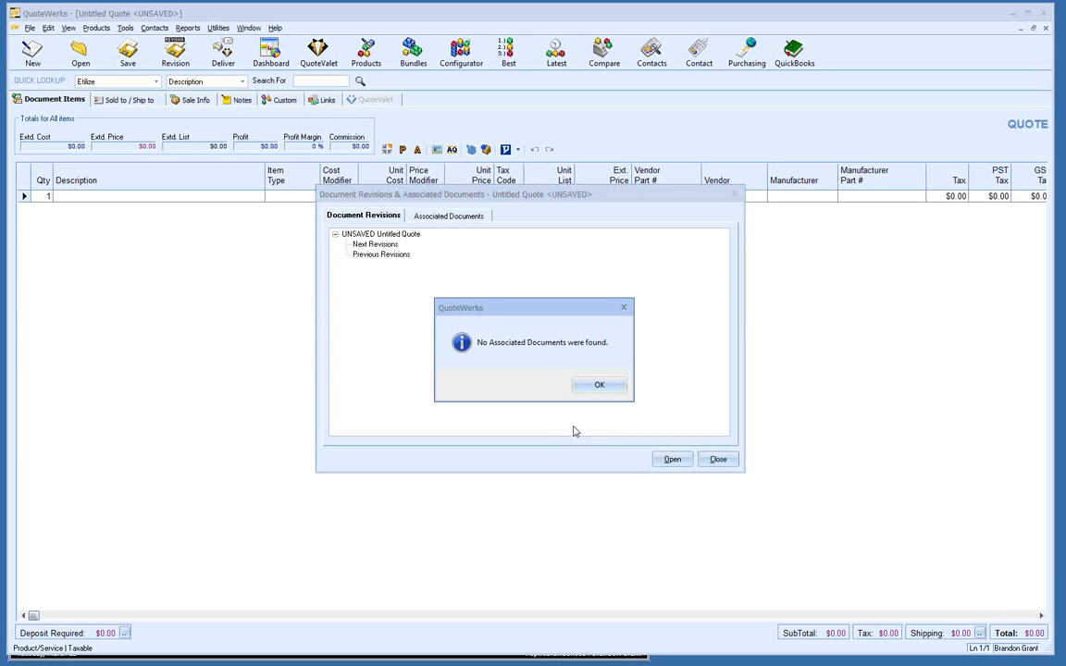
pyautogui.click(606, 387)
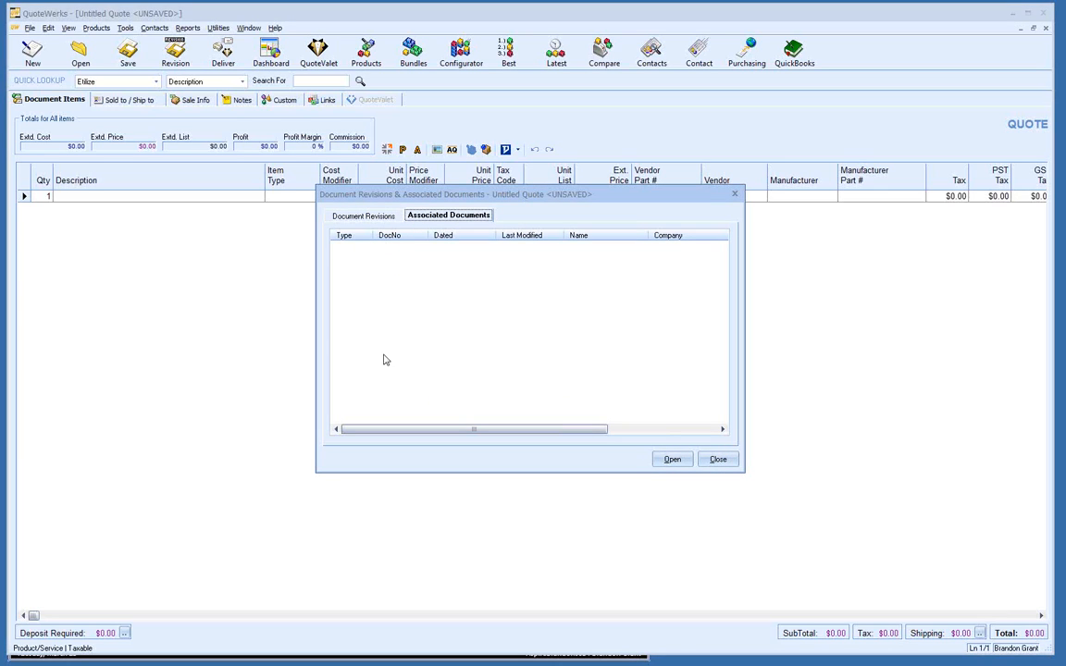
pyautogui.click(370, 217)
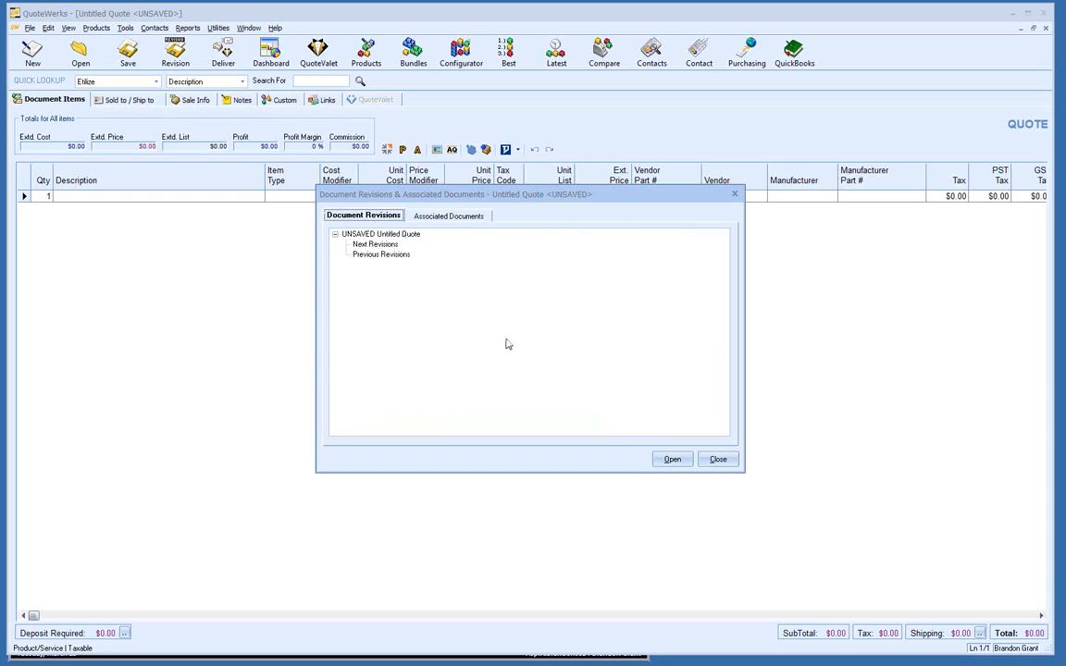
pyautogui.click(719, 459)
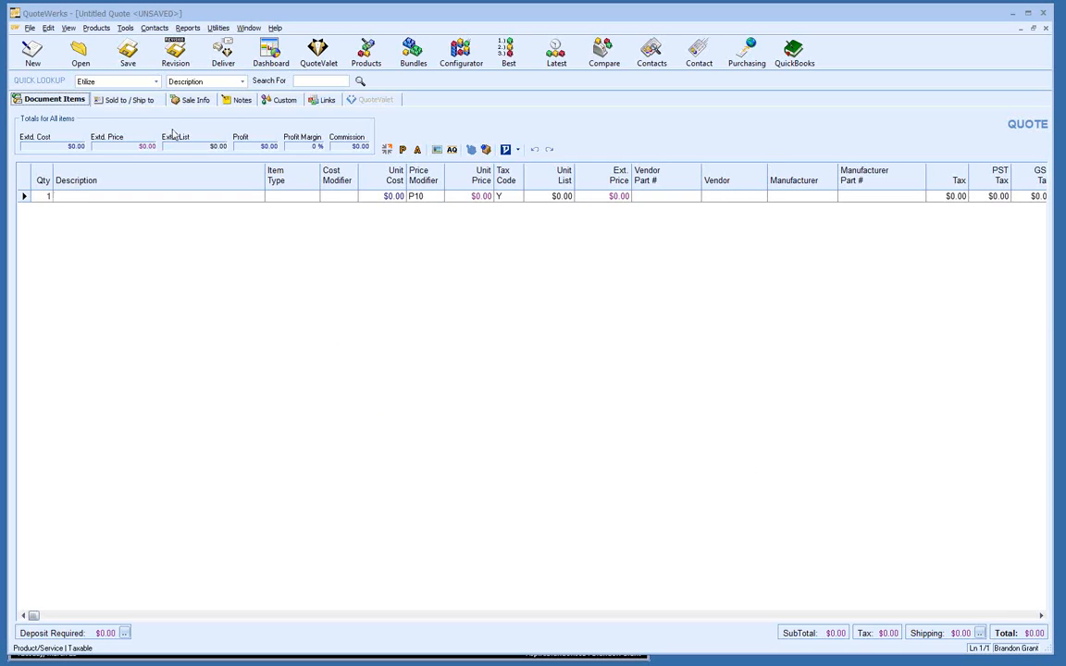
pyautogui.click(223, 57)
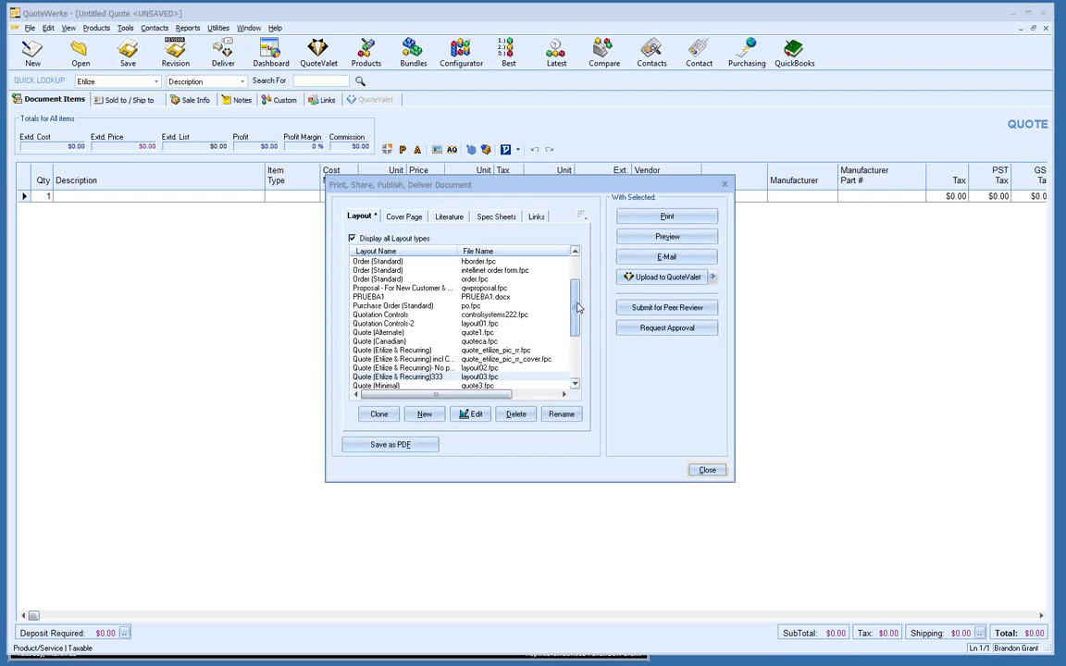
pyautogui.moveTo(578, 307); pyautogui.dragTo(578, 340)
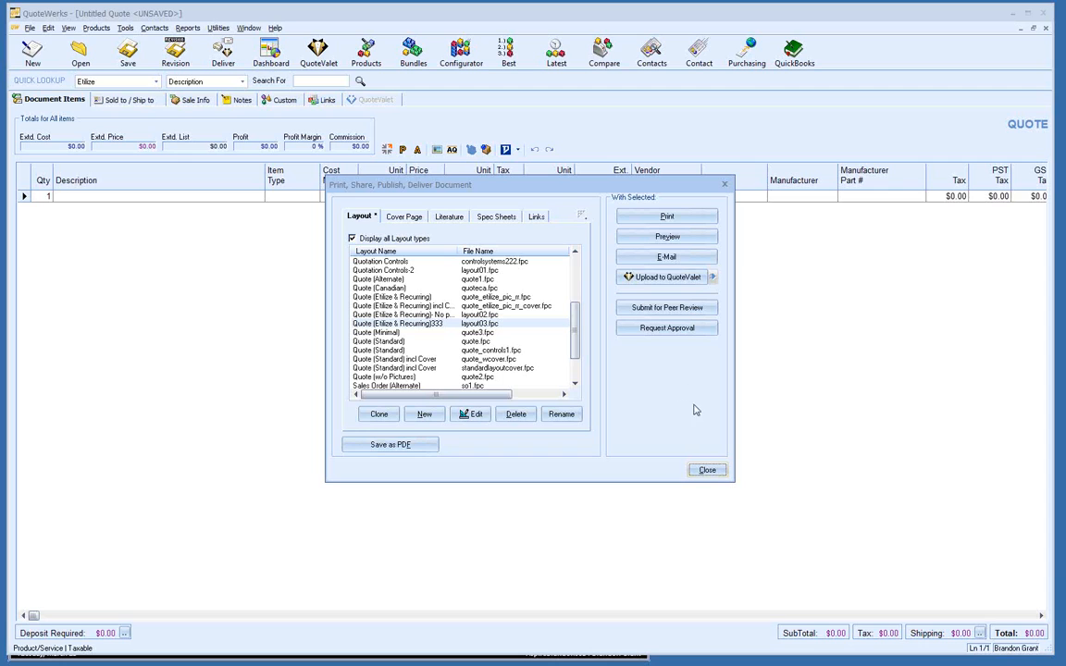
pyautogui.click(707, 470)
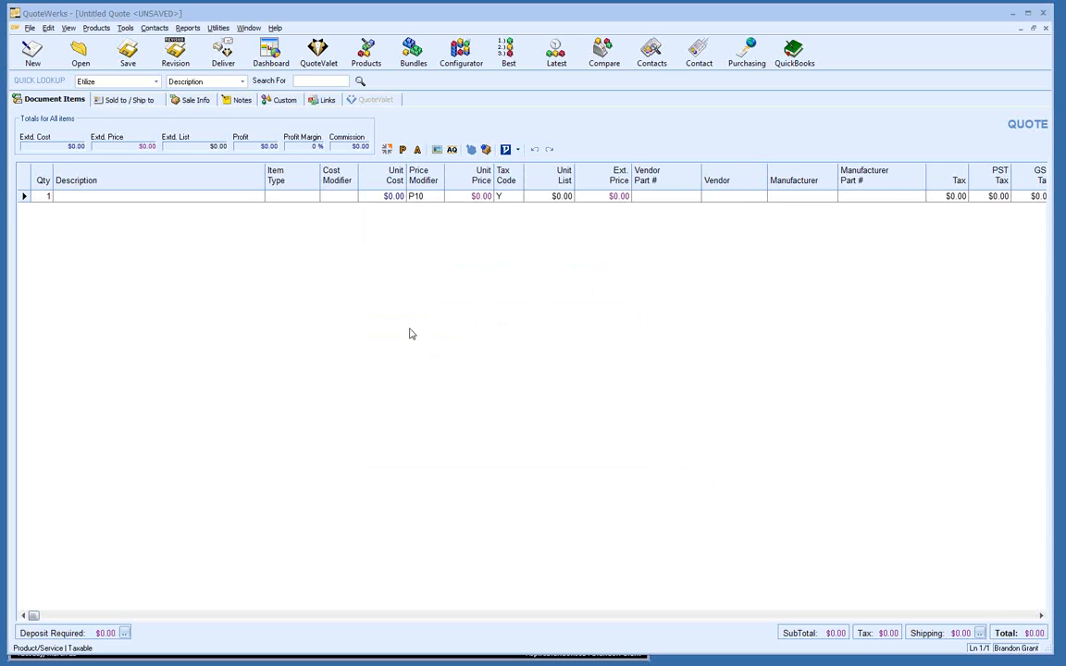
pyautogui.click(270, 59)
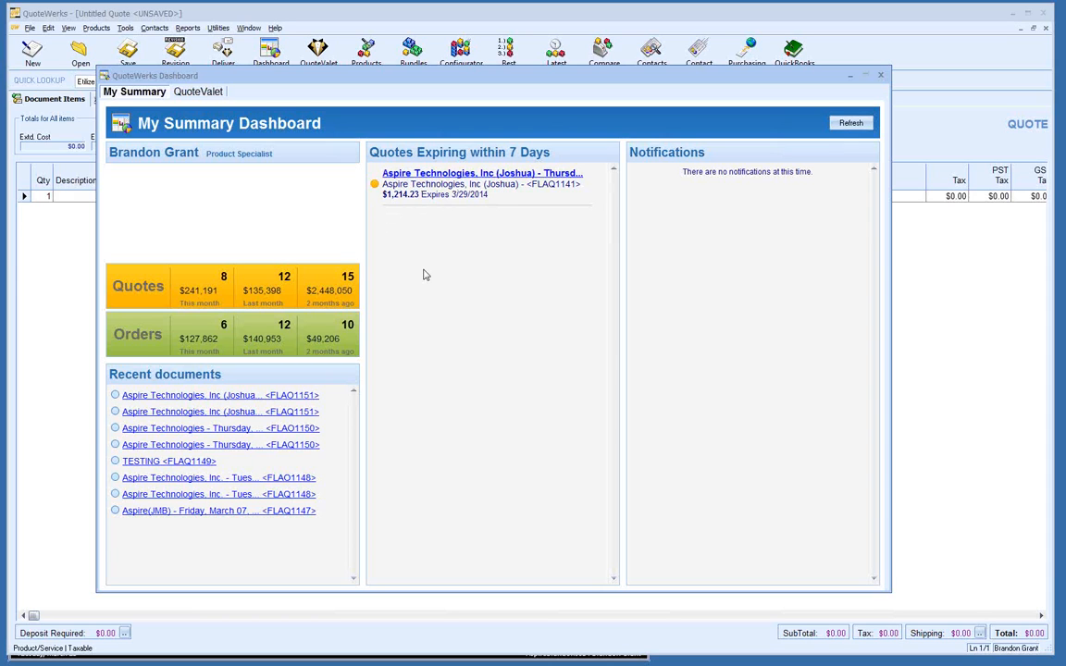
pyautogui.click(880, 75)
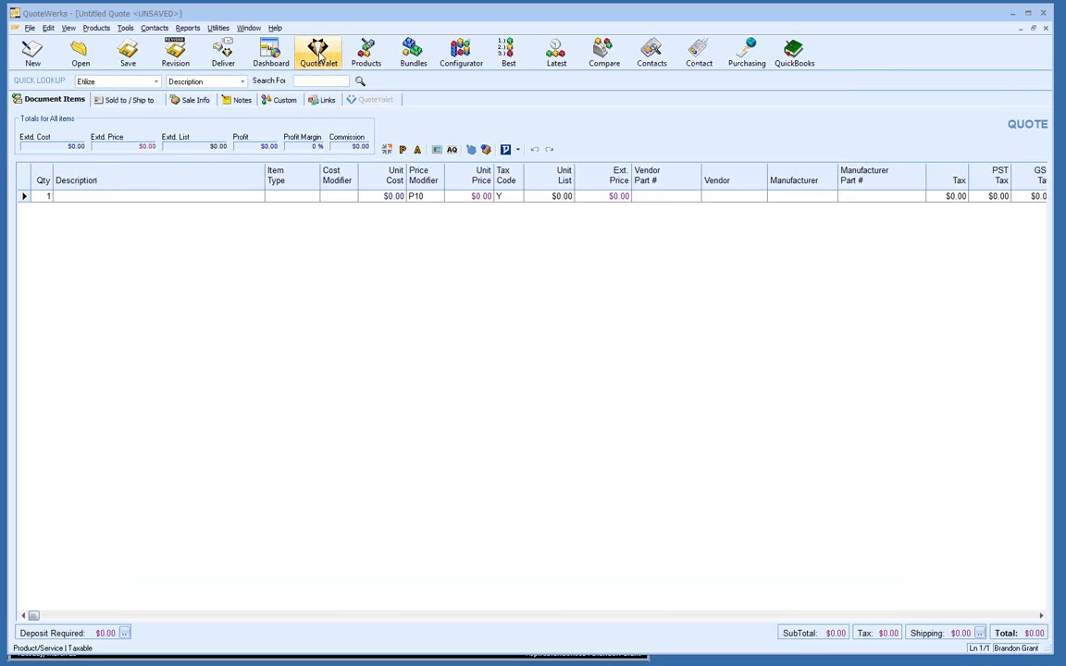
# Step: Open the QuoteValet dashboard and dismiss the FLAQ1151 and FLAQ1146 inbox notifications
pyautogui.click(319, 50)
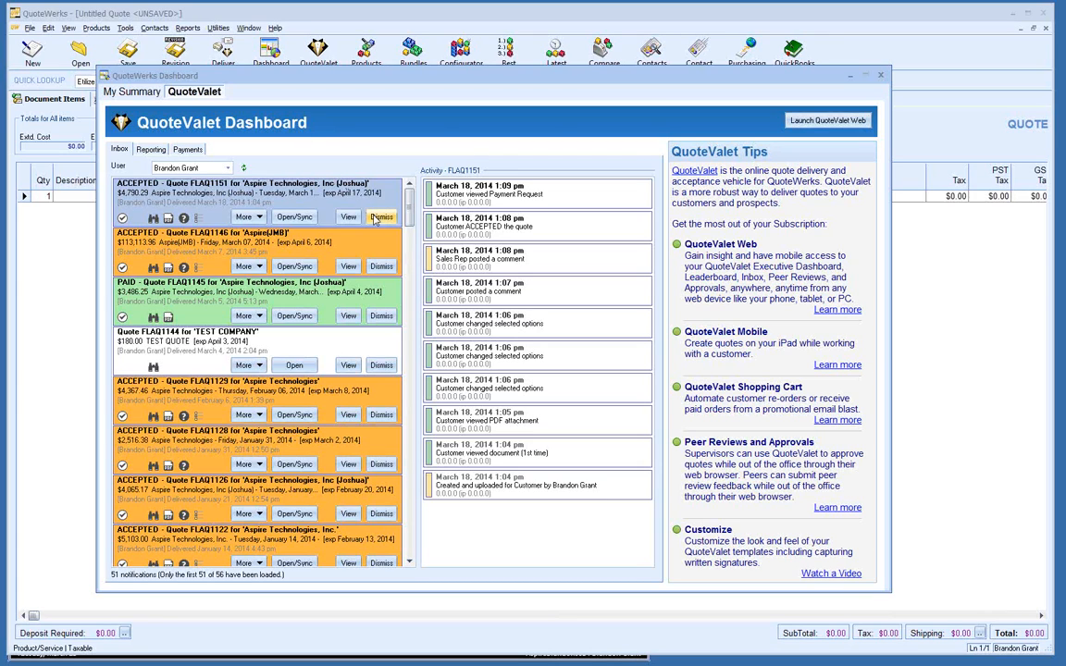
pyautogui.click(378, 220)
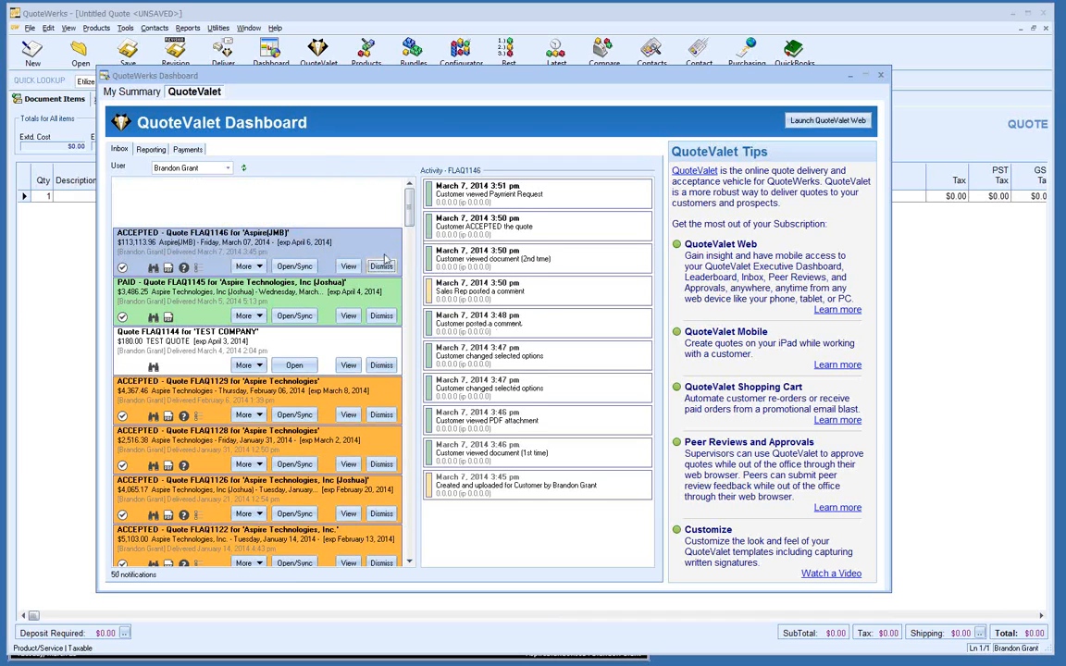
pyautogui.click(376, 269)
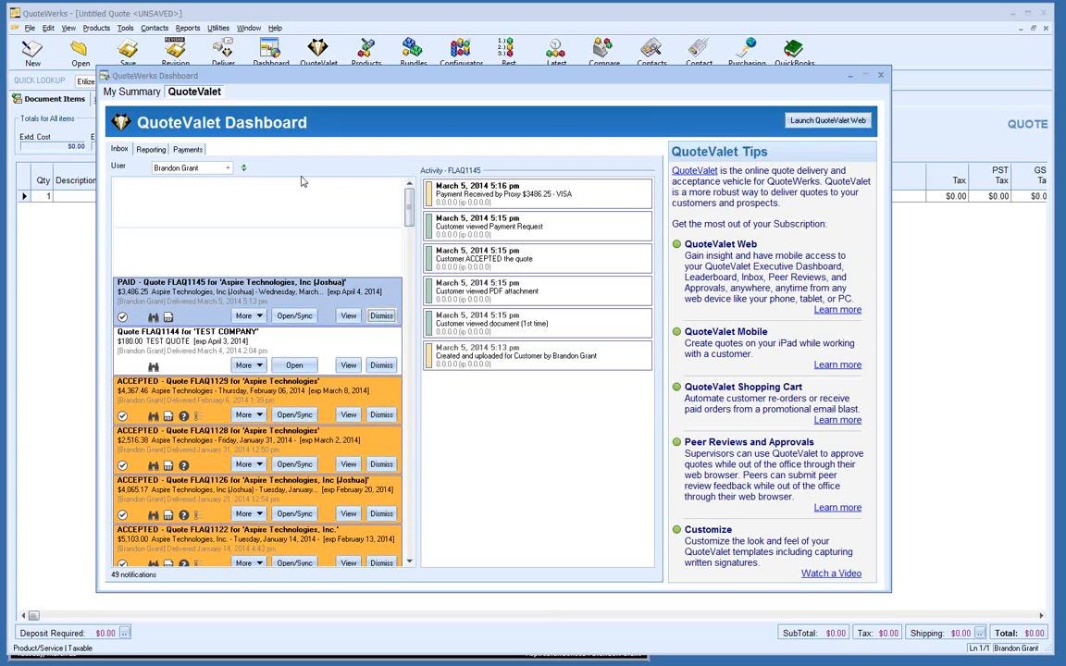
# Step: Look through the QuoteValet reporting and payments views, then close the dashboard
pyautogui.click(153, 149)
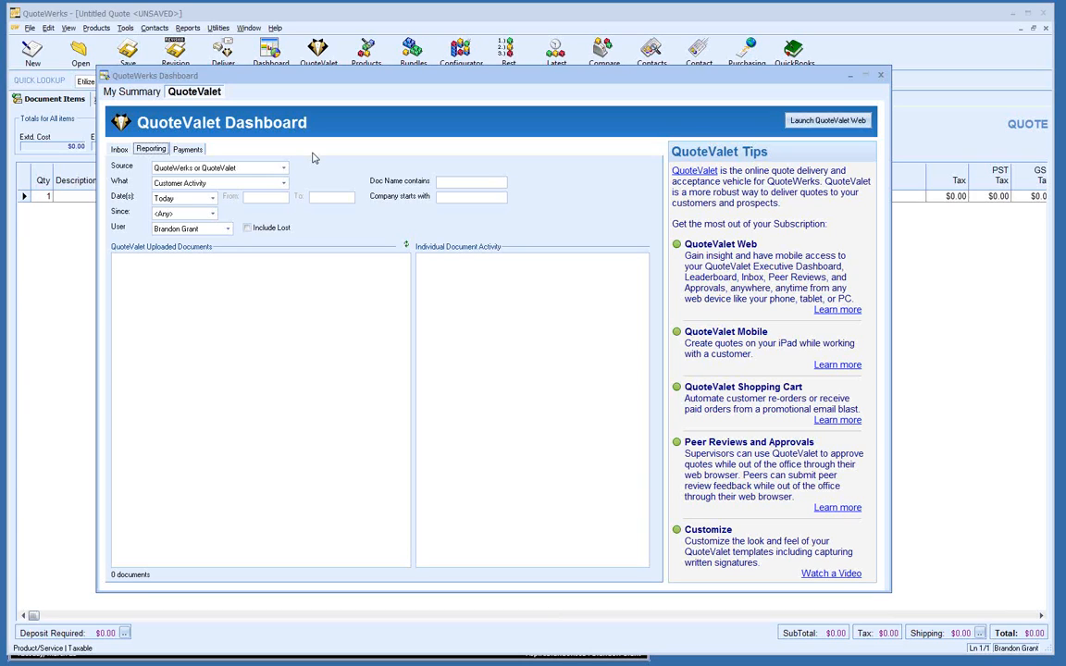
pyautogui.click(188, 149)
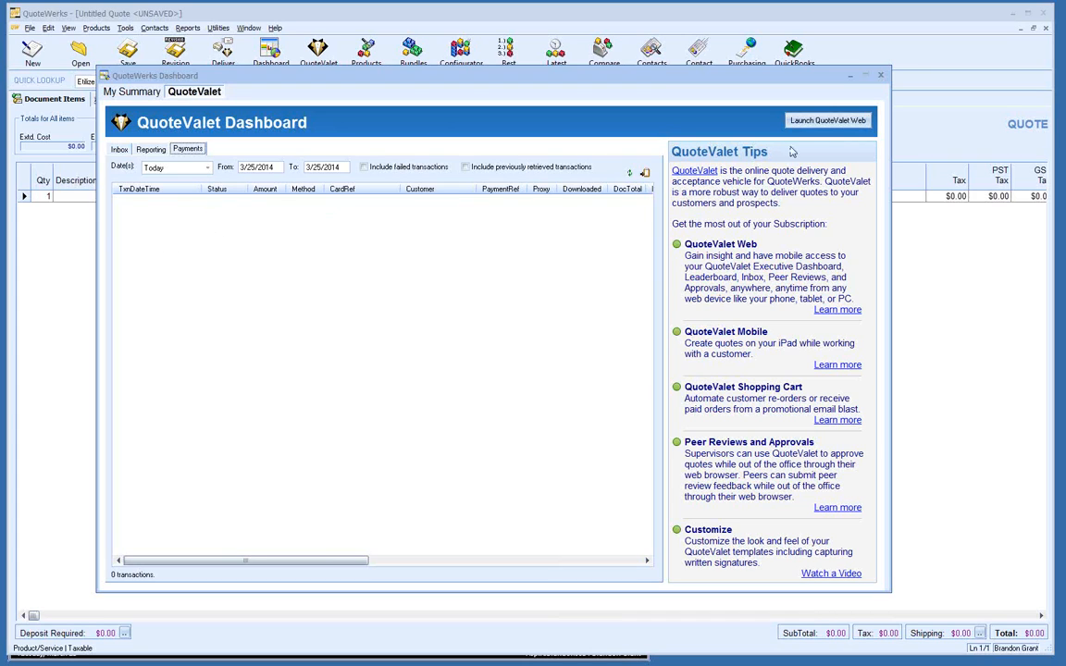
pyautogui.click(880, 75)
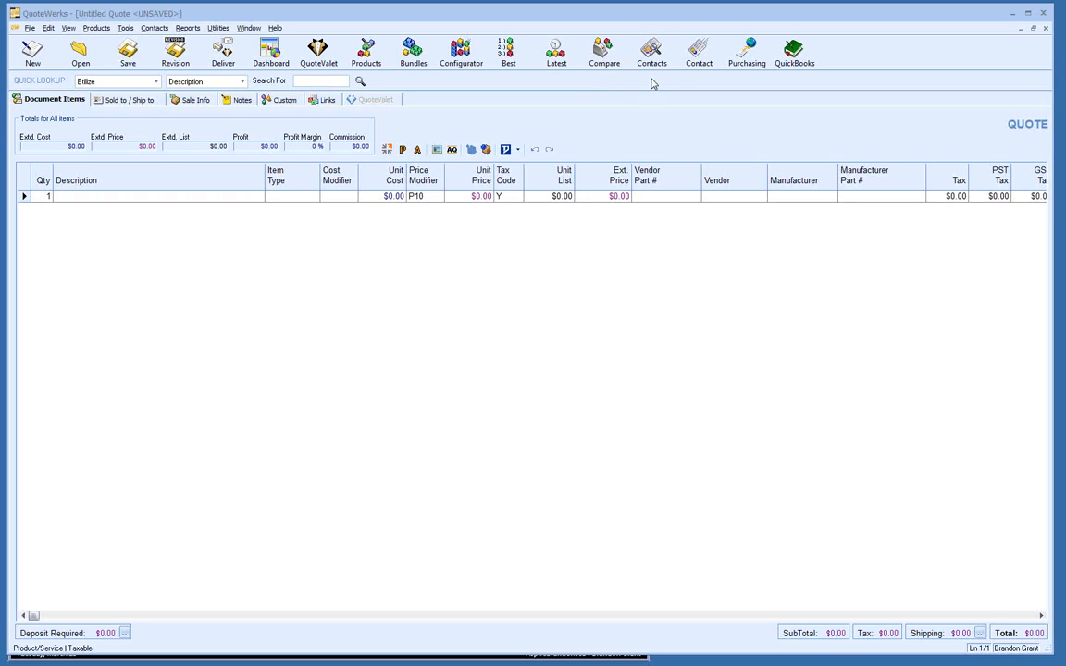
# Step: Switch the quote to its blank Sold to / Ship to / Bill to address forms
pyautogui.click(130, 100)
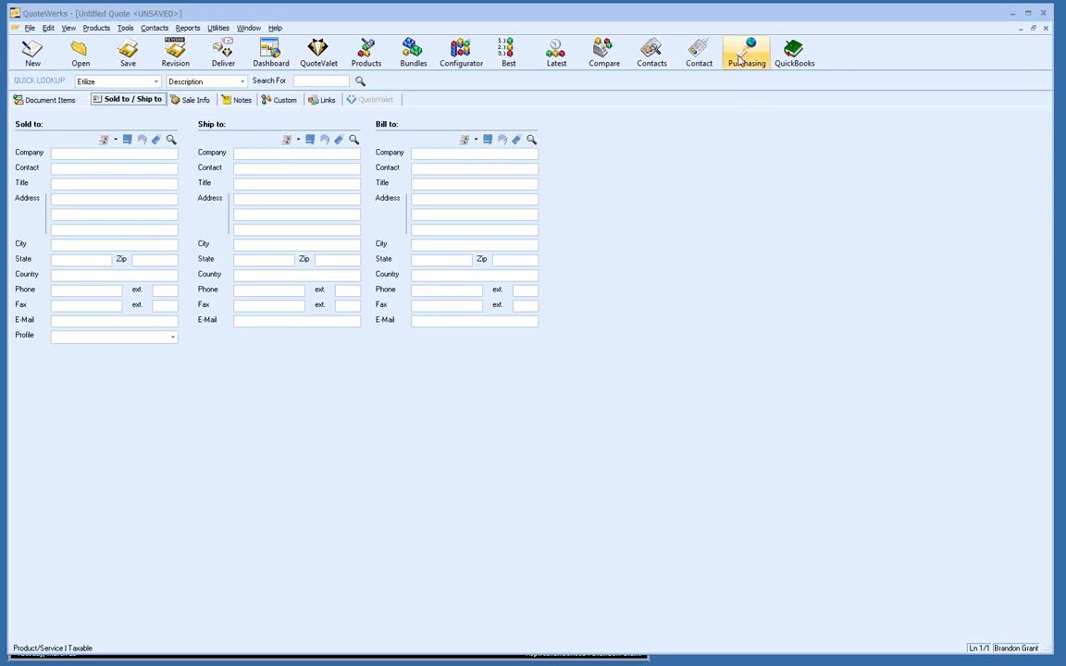
# Step: Find the Aspire Technologies contact by Company equal to and apply it to Sold, Ship and Bill to
pyautogui.click(170, 139)
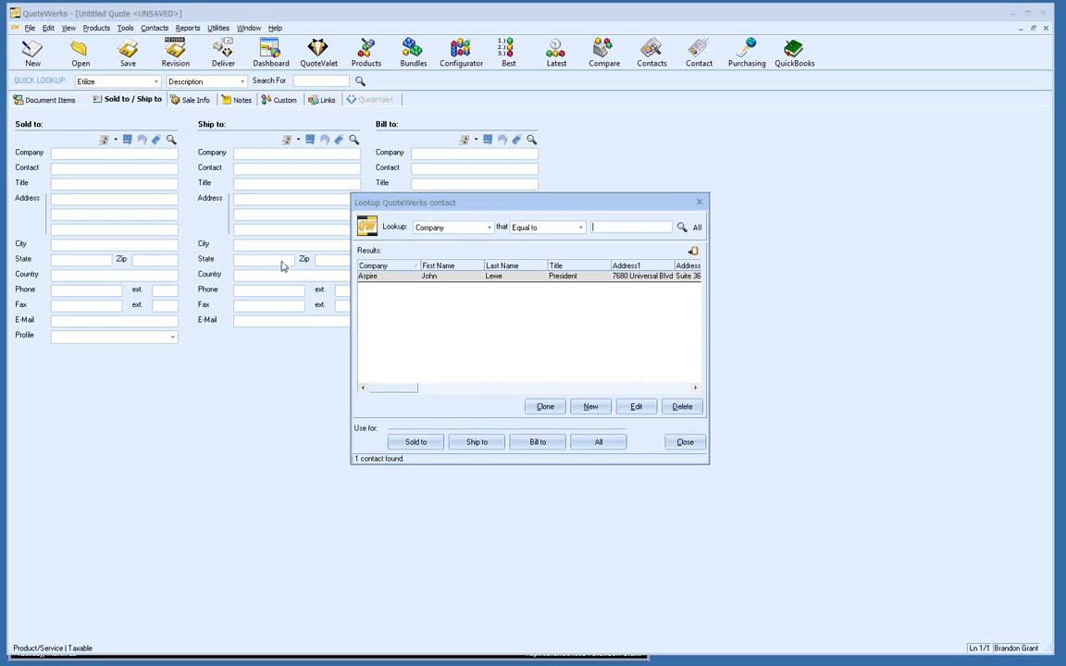
pyautogui.moveTo(393, 206); pyautogui.dragTo(608, 129)
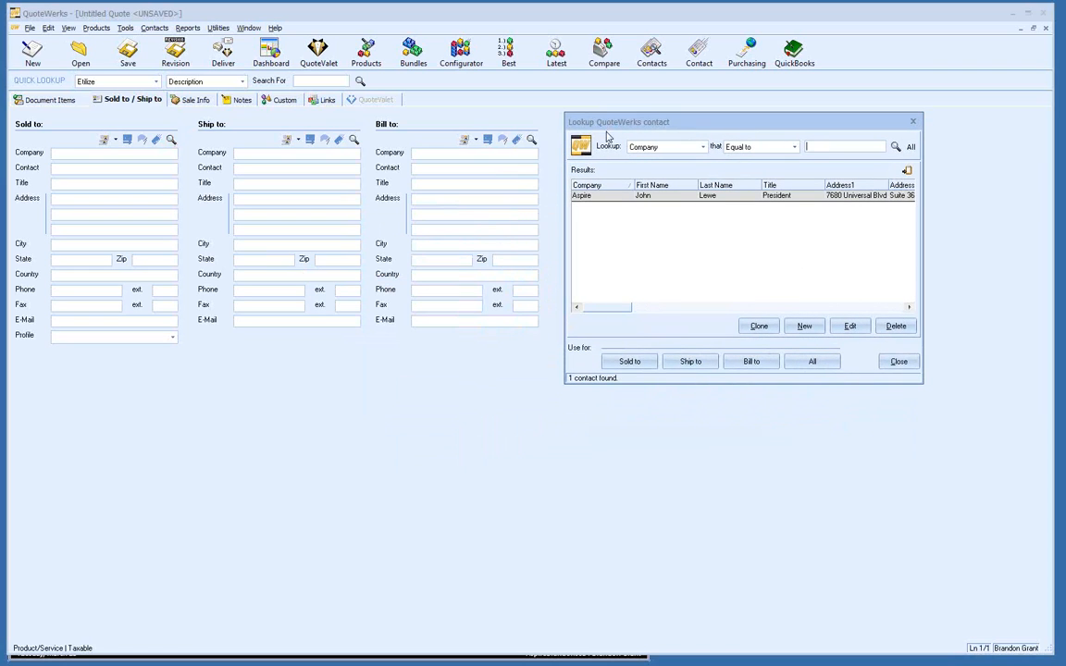
pyautogui.click(704, 146)
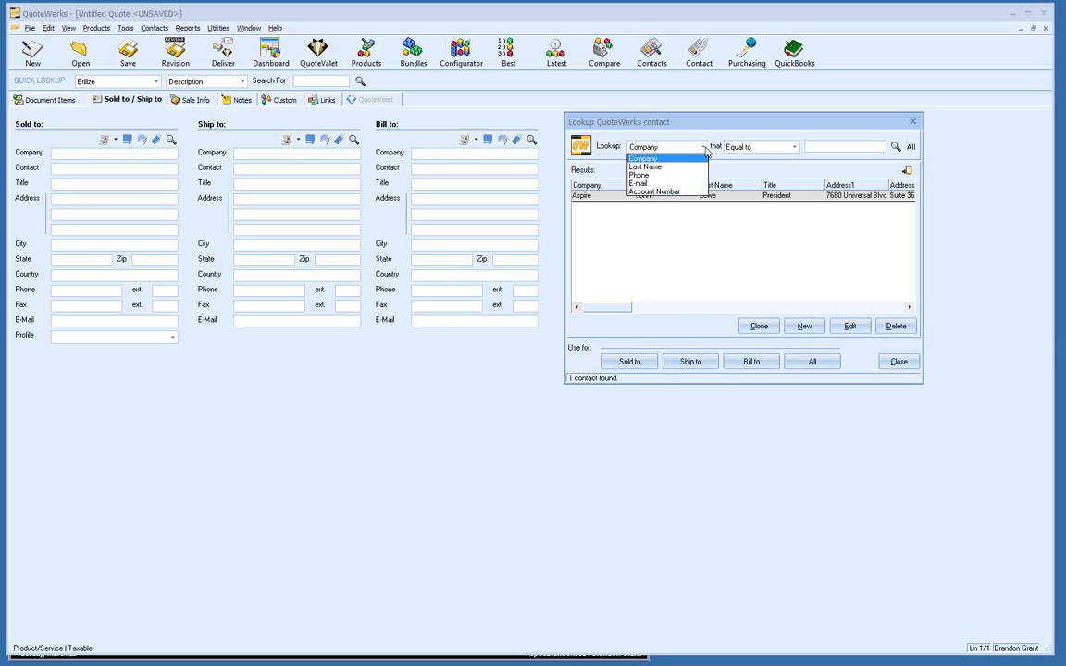
pyautogui.click(705, 148)
pyautogui.click(793, 147)
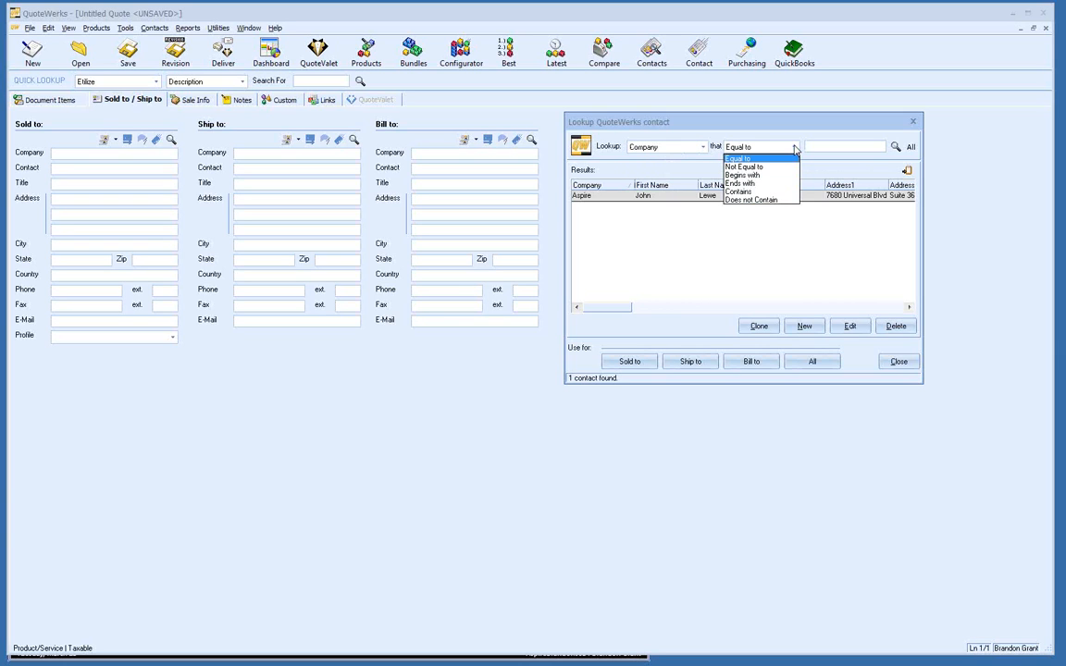
pyautogui.click(794, 147)
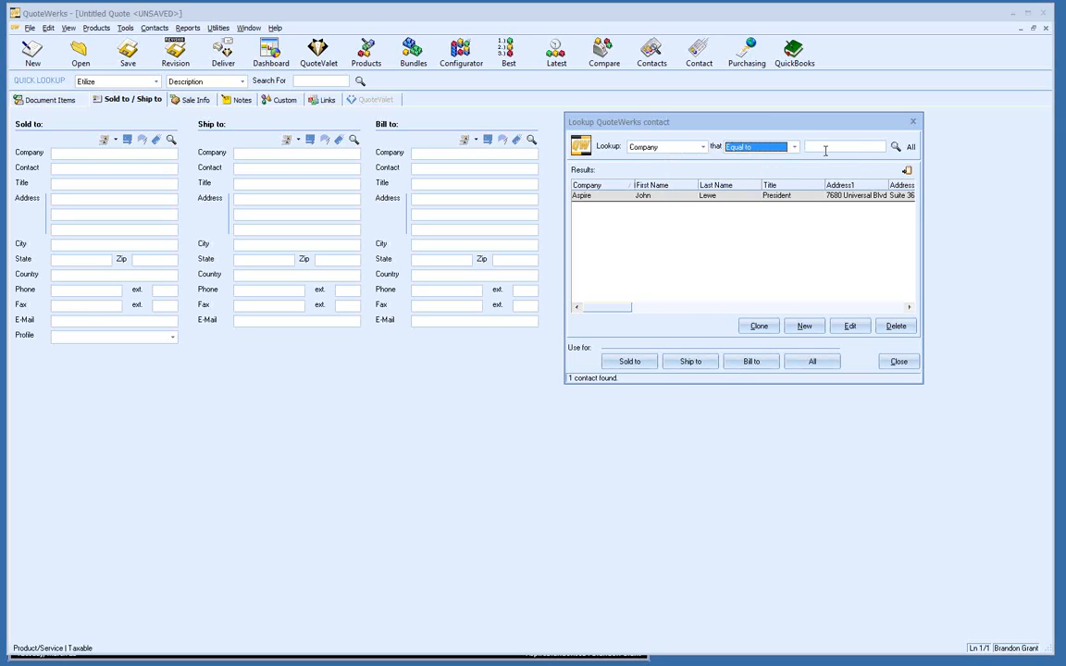
pyautogui.click(824, 148)
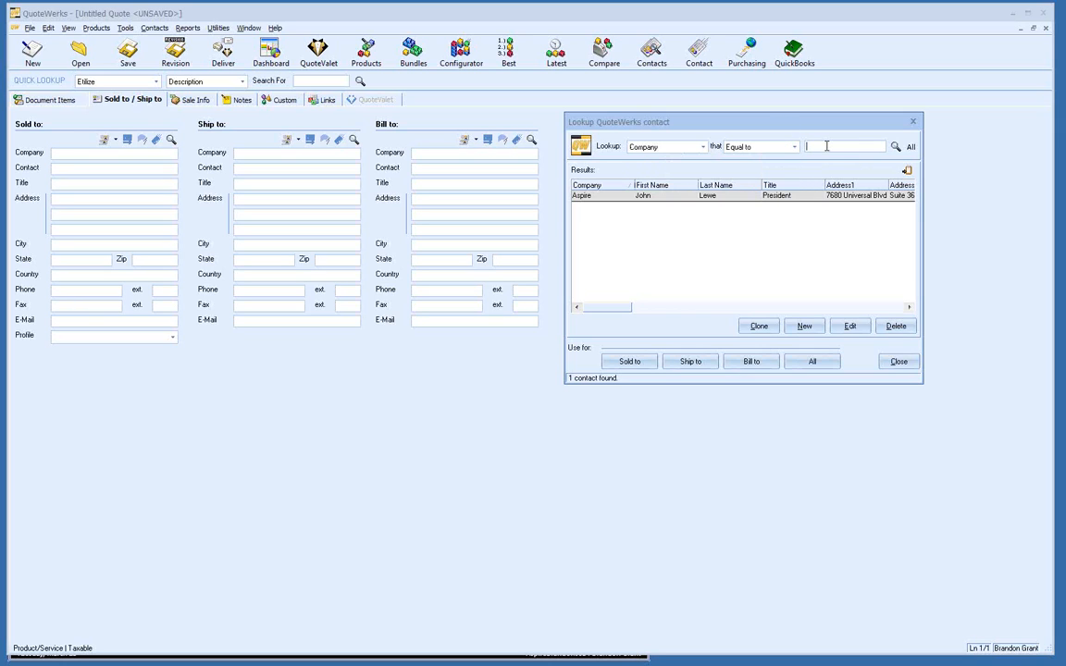
pyautogui.click(732, 200)
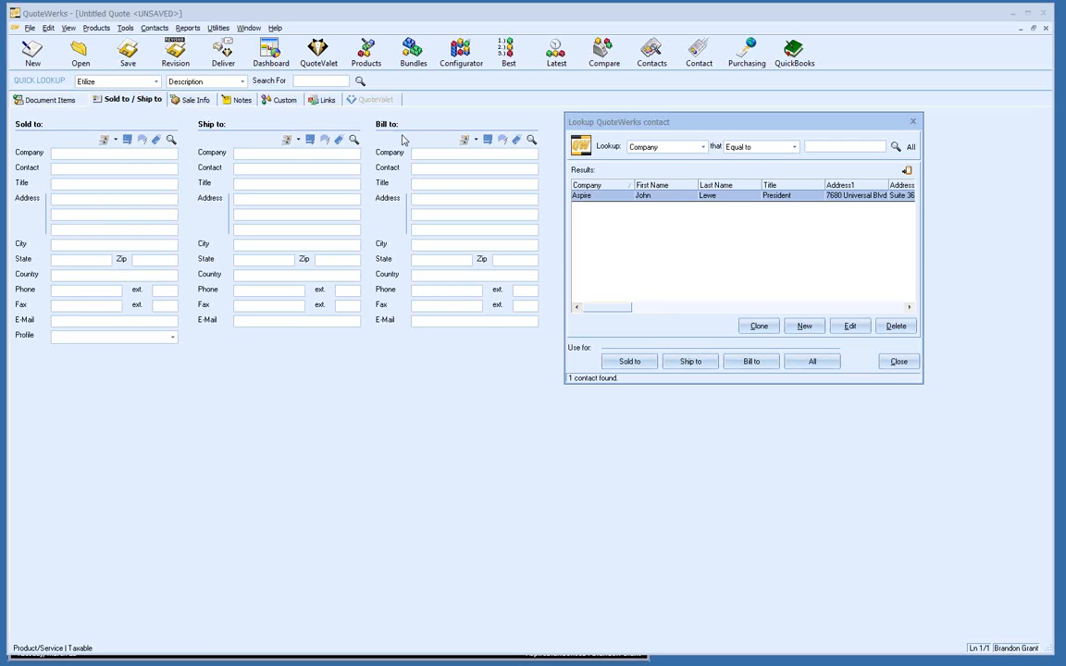
pyautogui.click(831, 364)
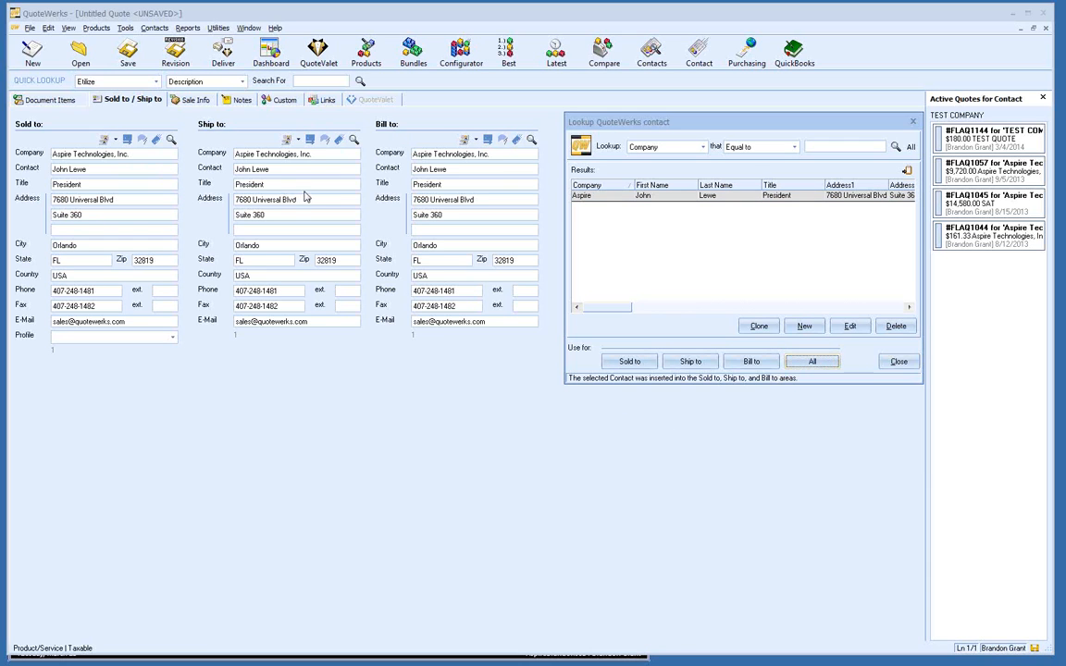
pyautogui.click(899, 362)
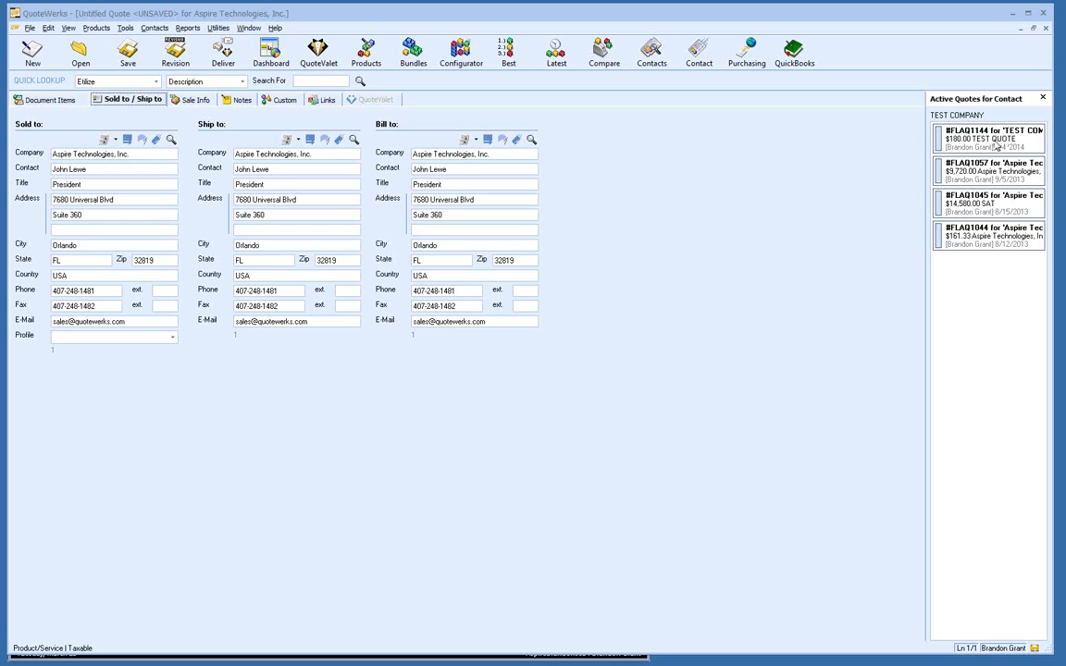
pyautogui.rightClick(967, 147)
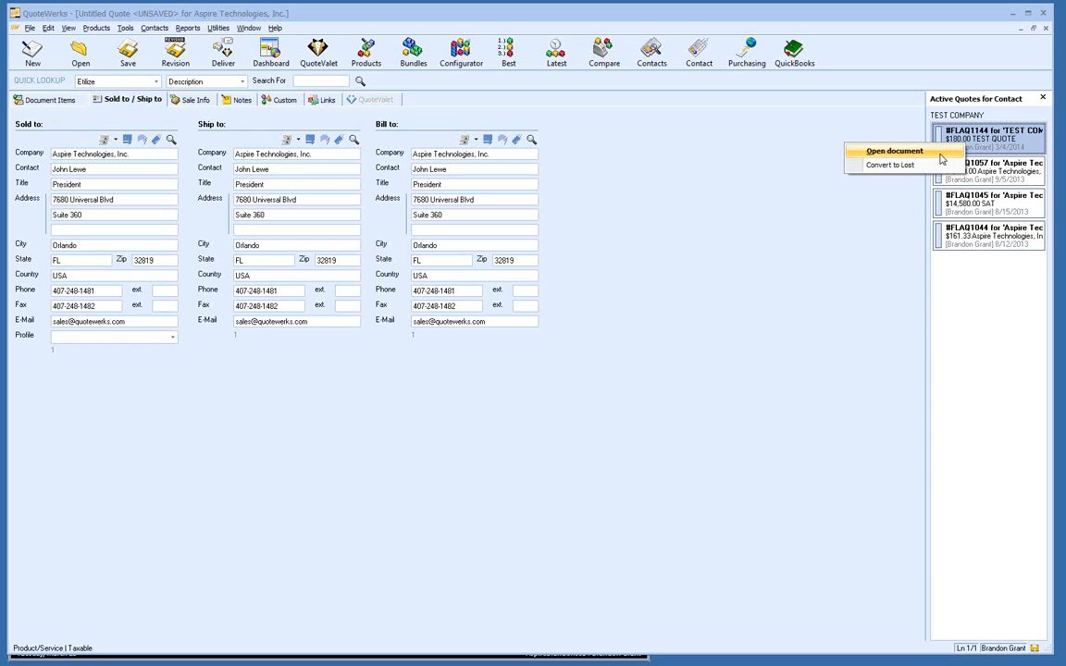
pyautogui.click(891, 203)
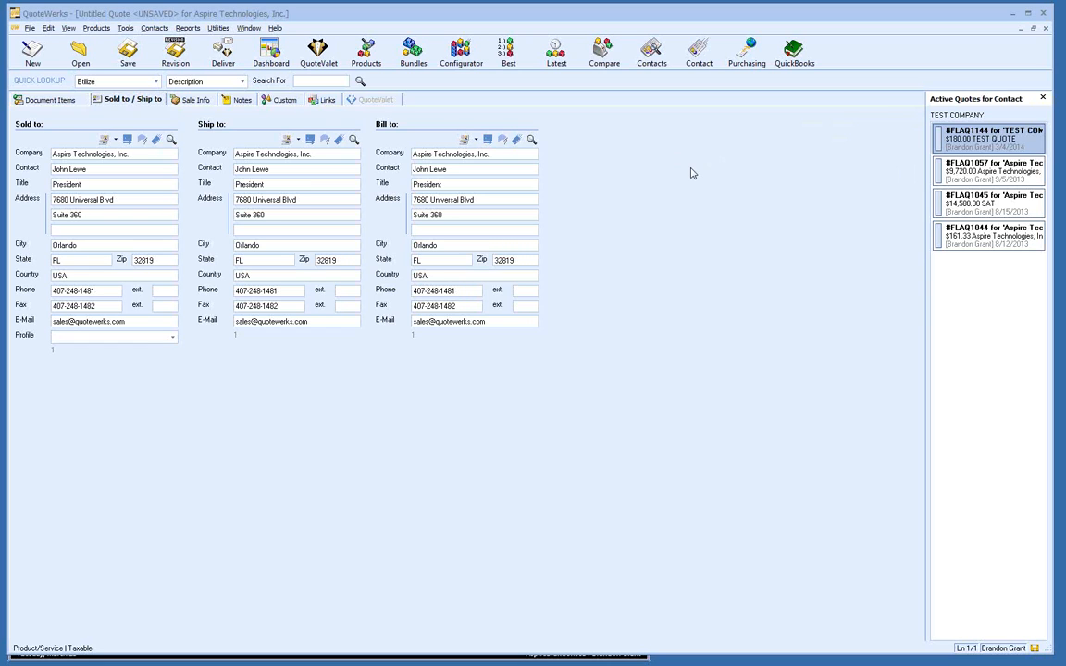
# Step: Return to the Document Items grid and open the context menu for line 1
pyautogui.click(49, 102)
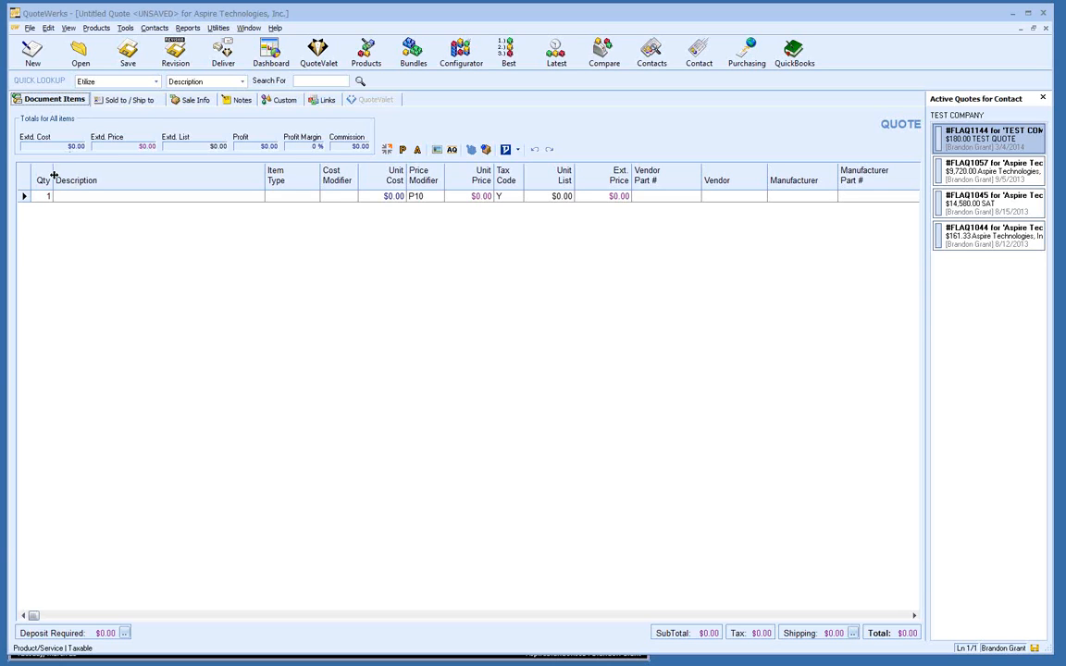
pyautogui.rightClick(25, 199)
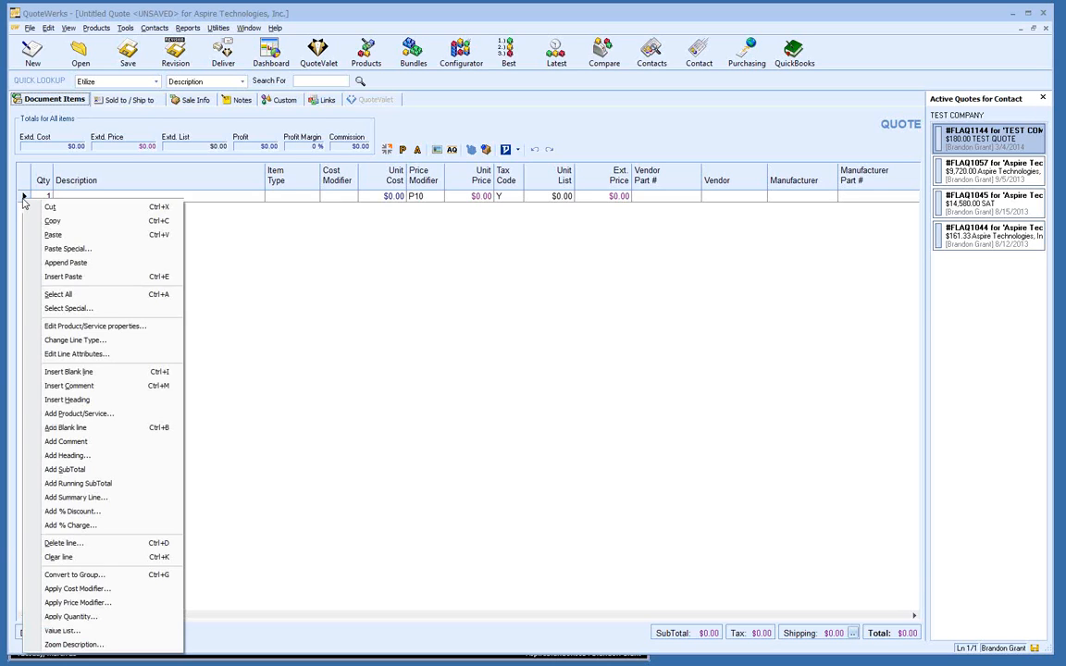
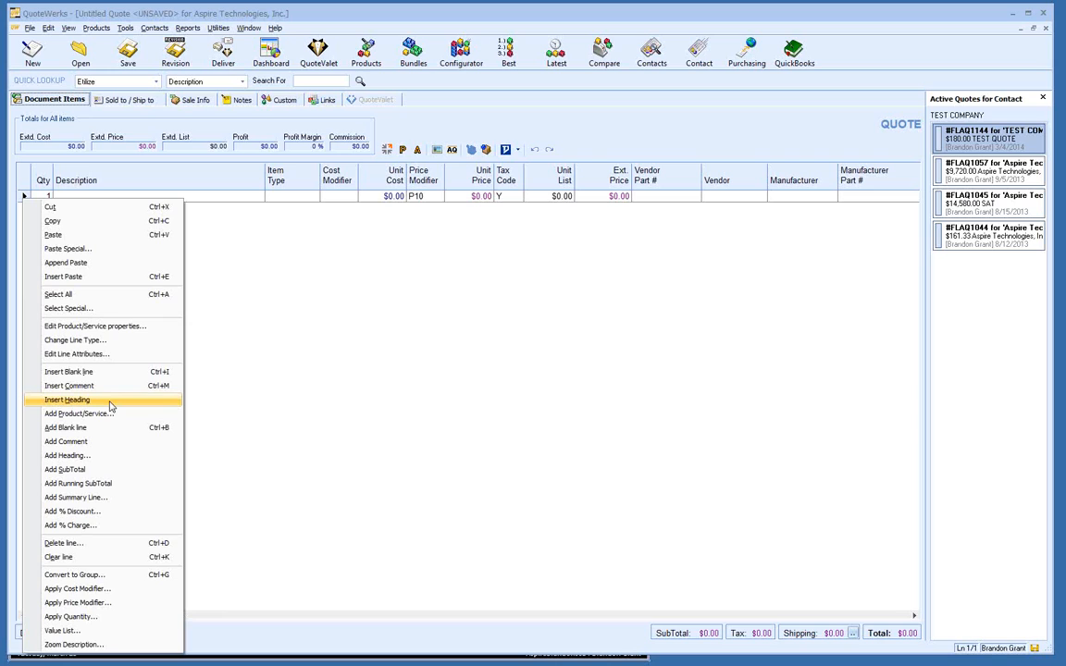
# Step: Insert a 'Products:' heading line above the first item row
pyautogui.click(109, 404)
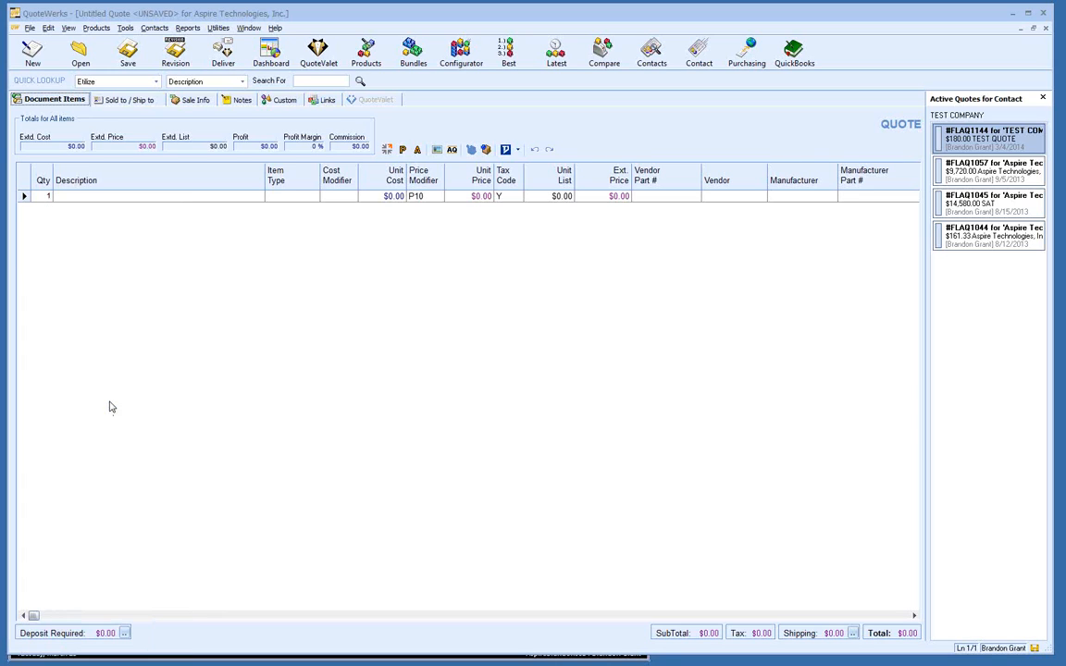
pyautogui.write('Produc')
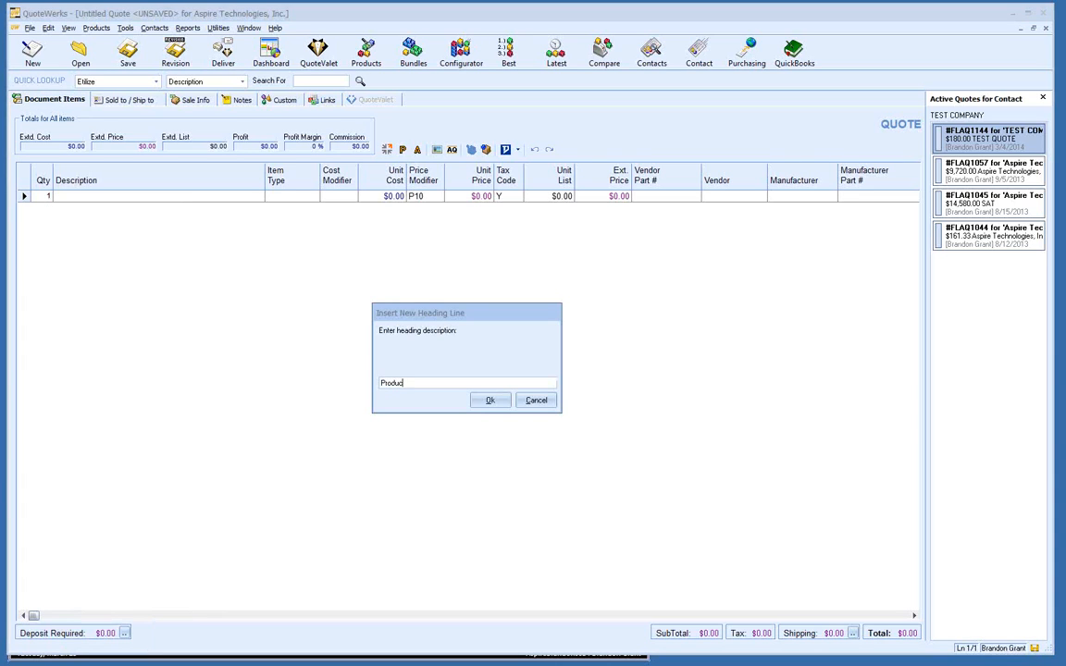
pyautogui.write('ts:')
pyautogui.press('Return')
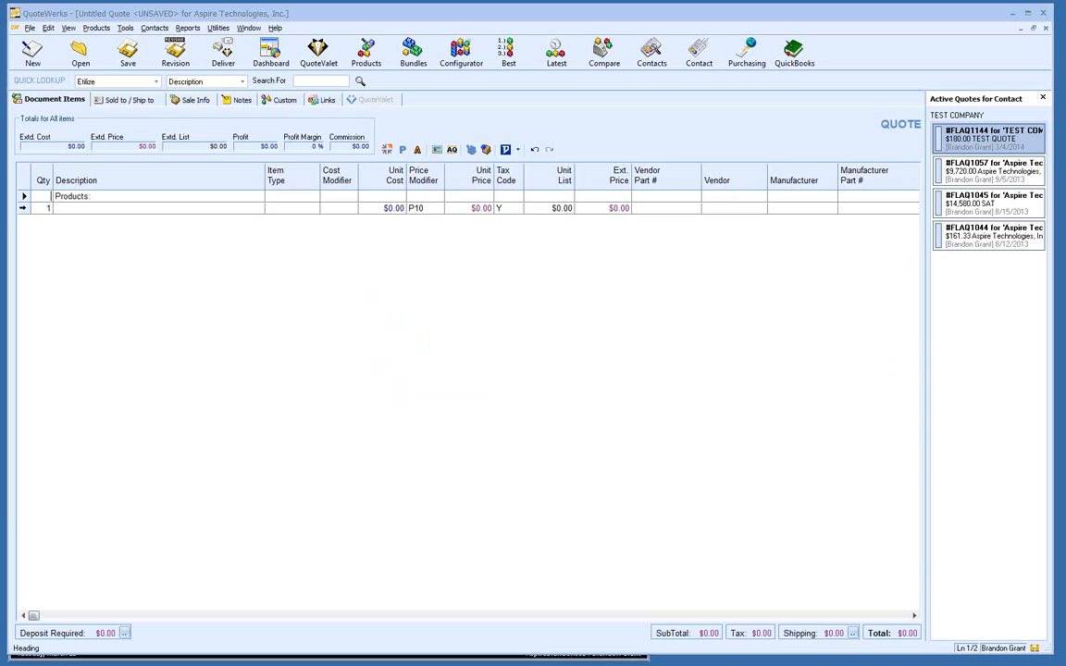
# Step: Insert a second heading line, 'Services:', below 'Products:'
pyautogui.rightClick(24, 209)
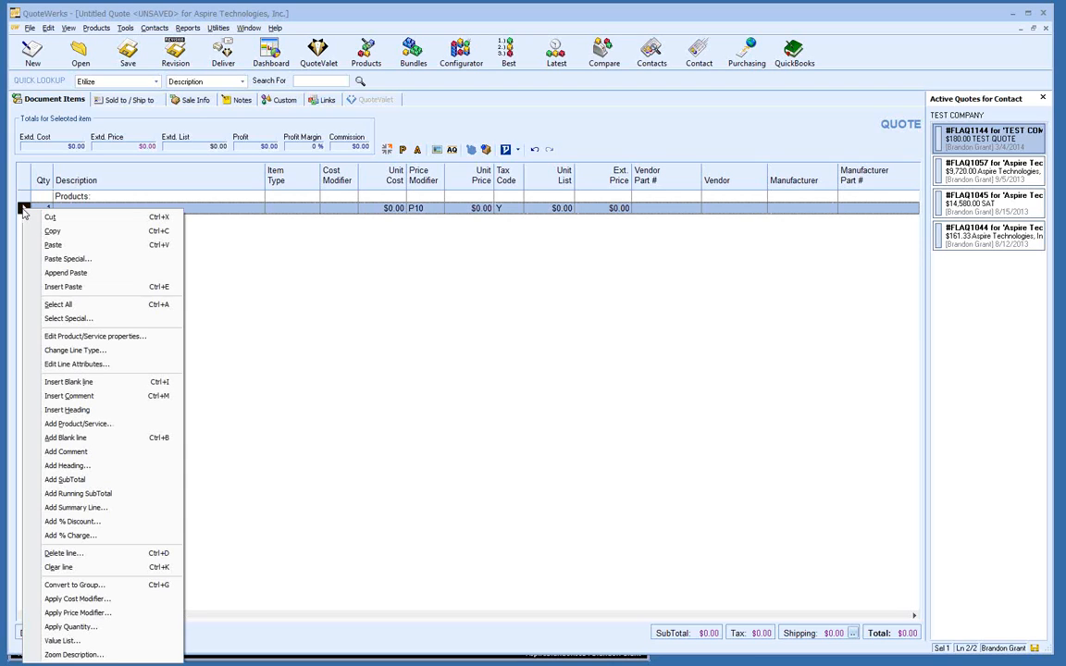
pyautogui.click(107, 413)
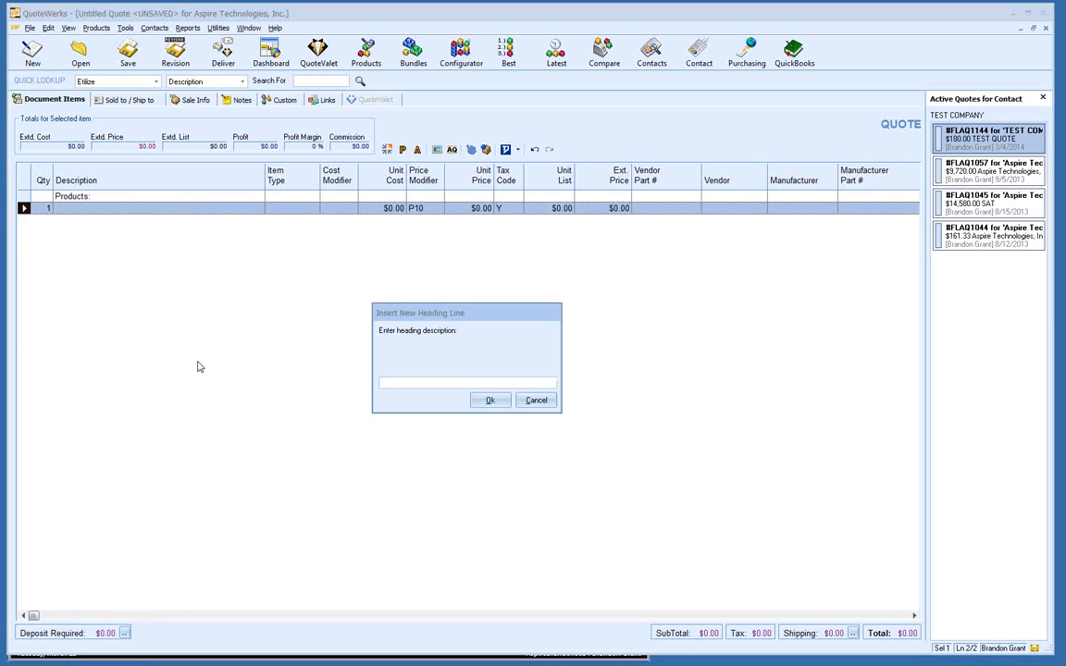
pyautogui.write('Services:')
pyautogui.click(489, 401)
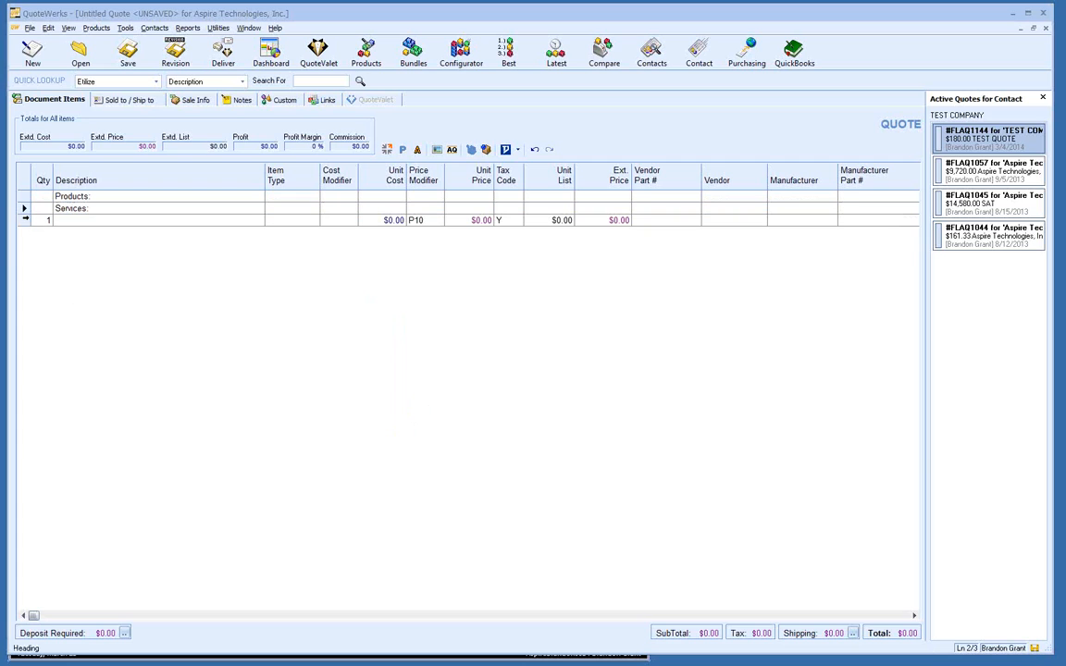
pyautogui.click(26, 219)
# Step: Insert an 'Optional Items:' heading and delete the leftover empty item line
pyautogui.rightClick(24, 204)
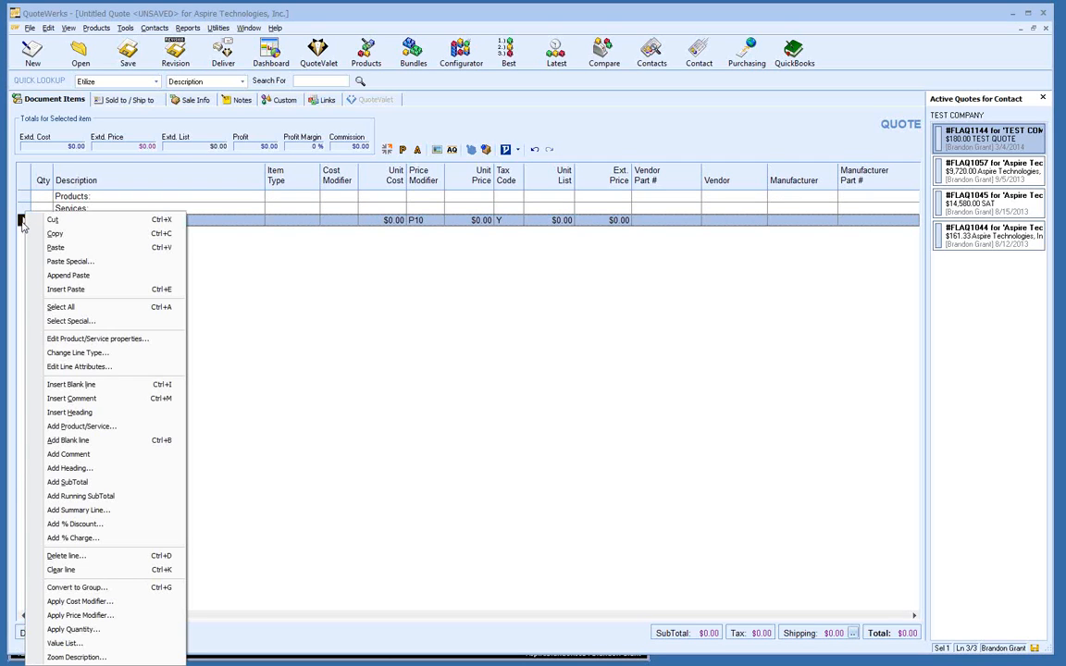
pyautogui.click(126, 415)
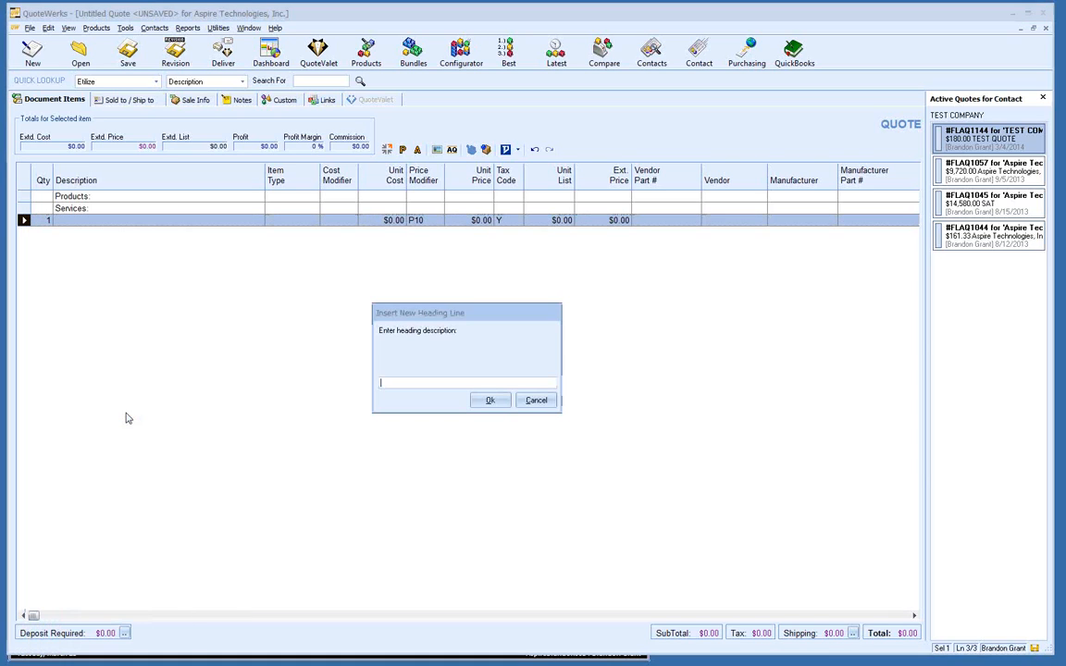
pyautogui.write('Opt')
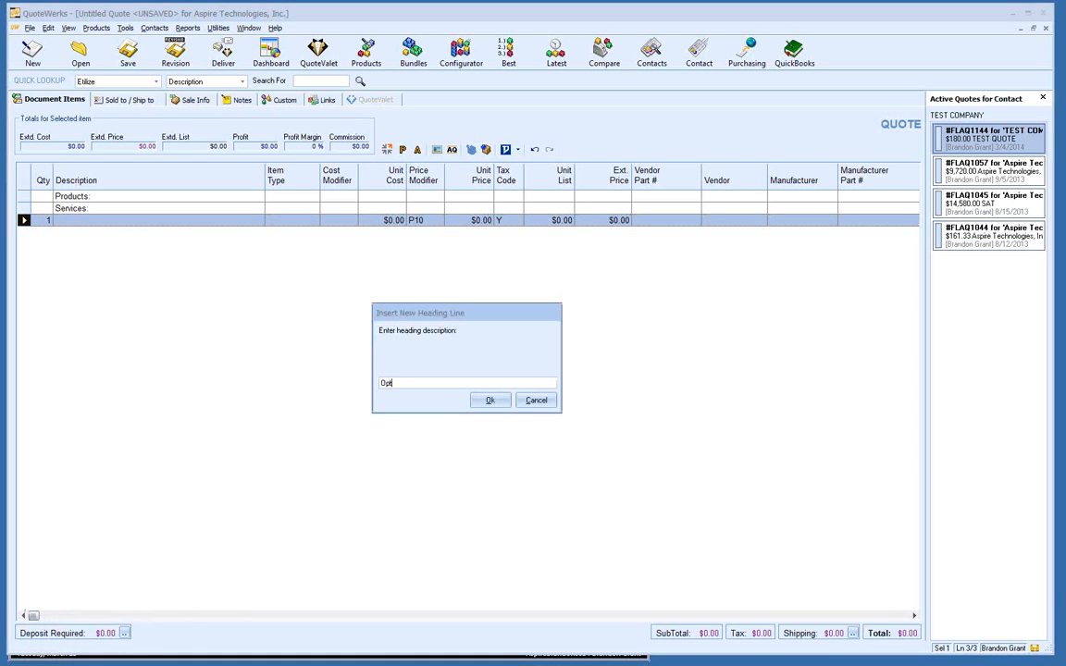
pyautogui.write('ional Items:')
pyautogui.click(491, 400)
pyautogui.click(24, 232)
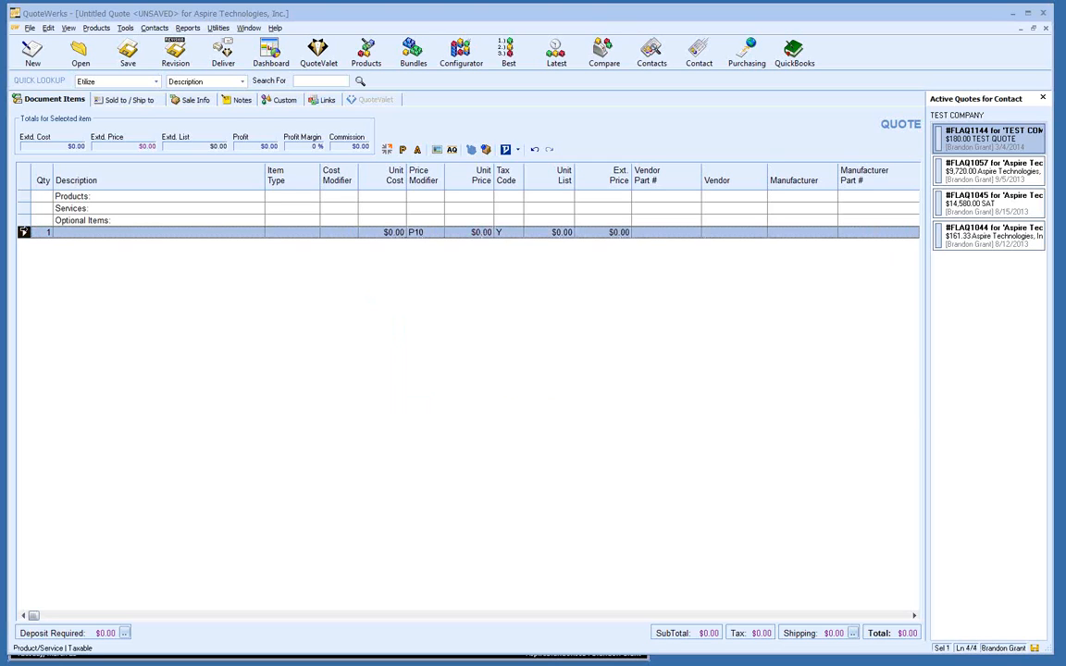
pyautogui.press('Delete')
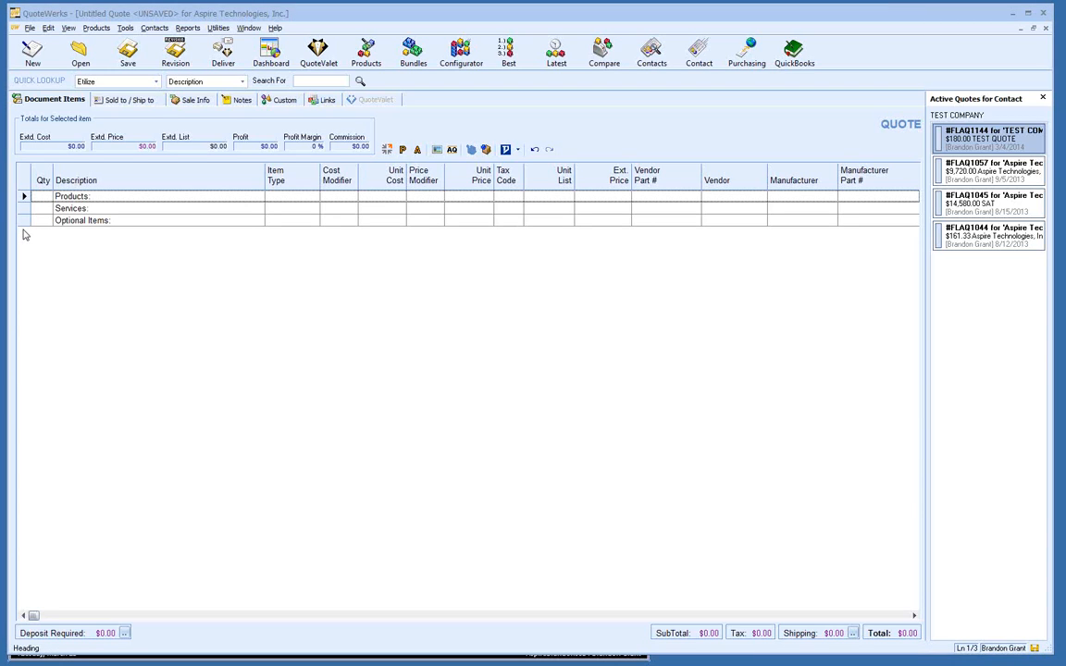
pyautogui.click(31, 29)
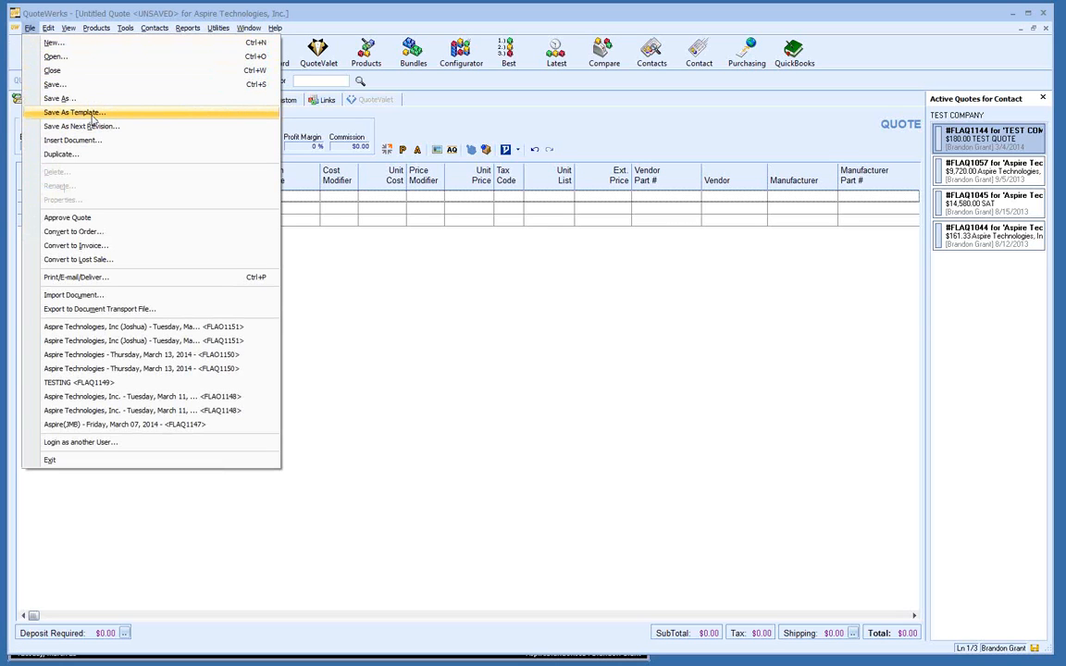
pyautogui.click(74, 112)
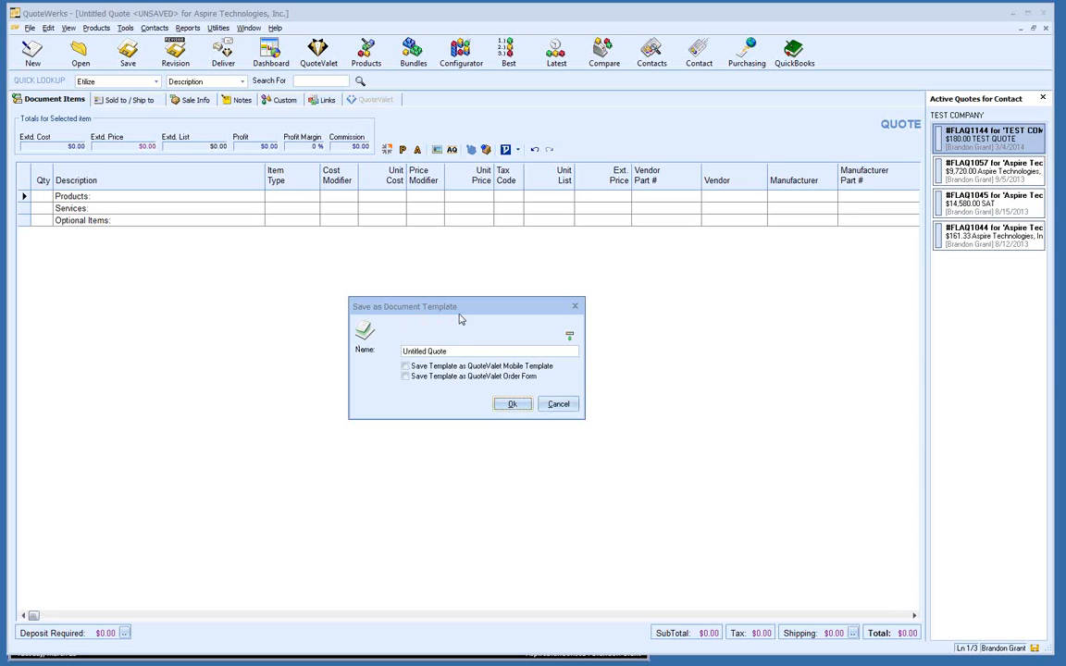
pyautogui.moveTo(446, 352); pyautogui.dragTo(368, 359)
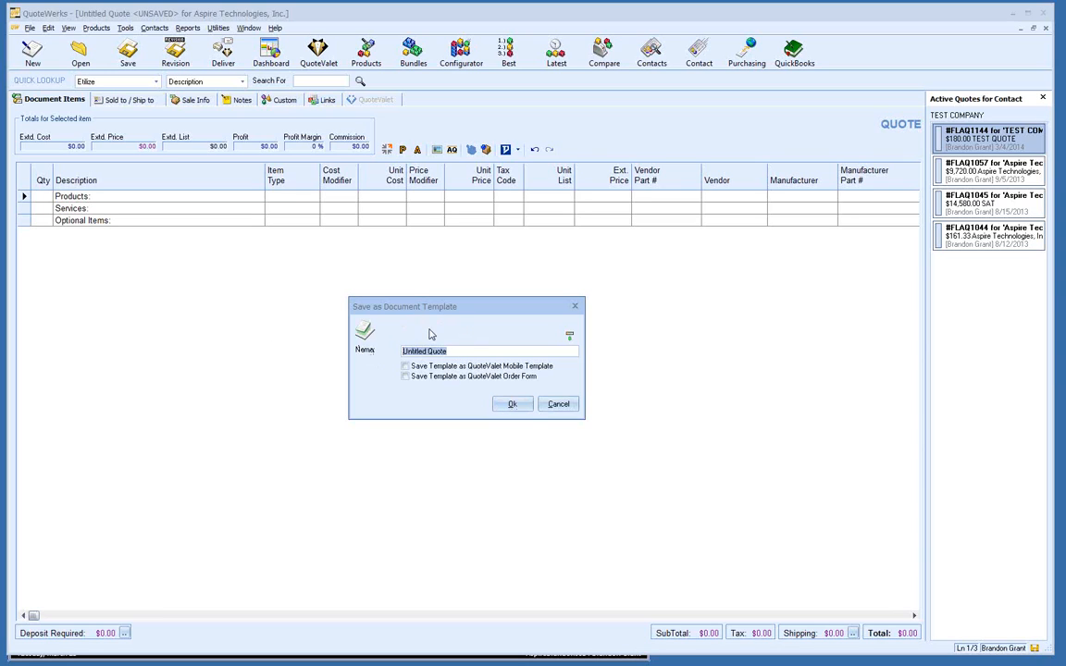
pyautogui.click(558, 405)
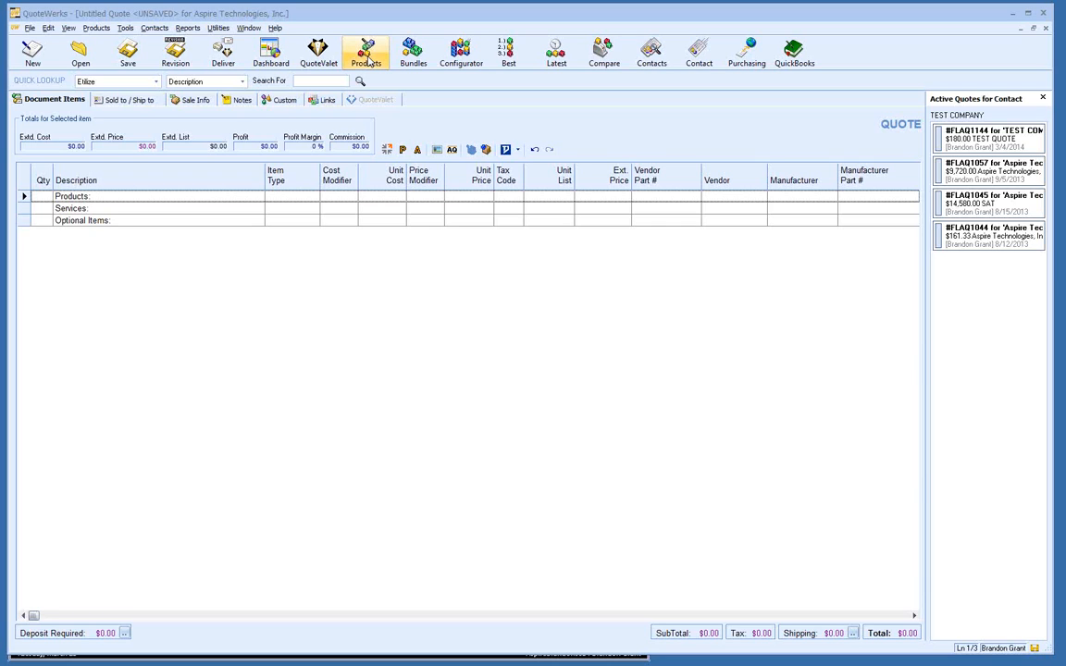
# Step: Open Products > Lookup, collapse Our Products, and search the Etilize catalogue instead
pyautogui.click(94, 29)
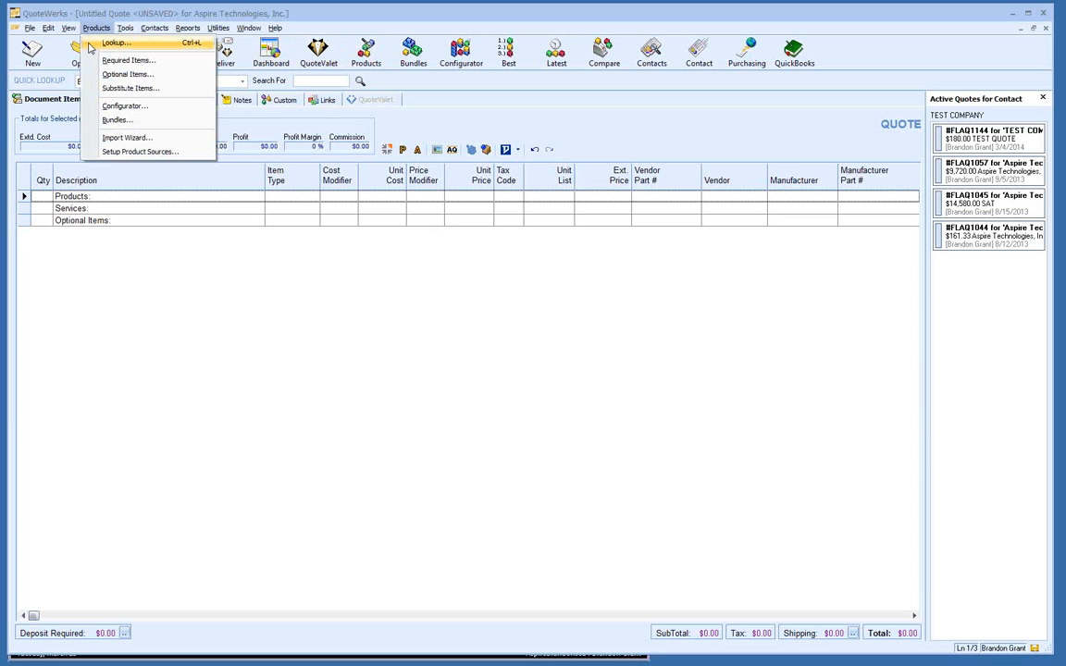
pyautogui.click(91, 43)
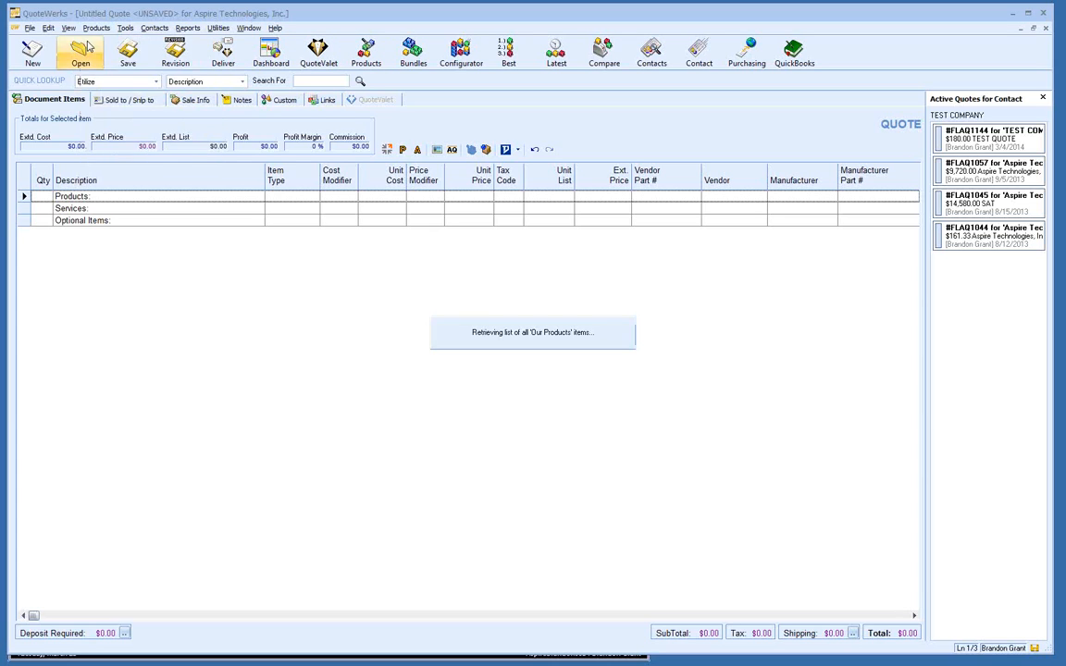
pyautogui.click(203, 87)
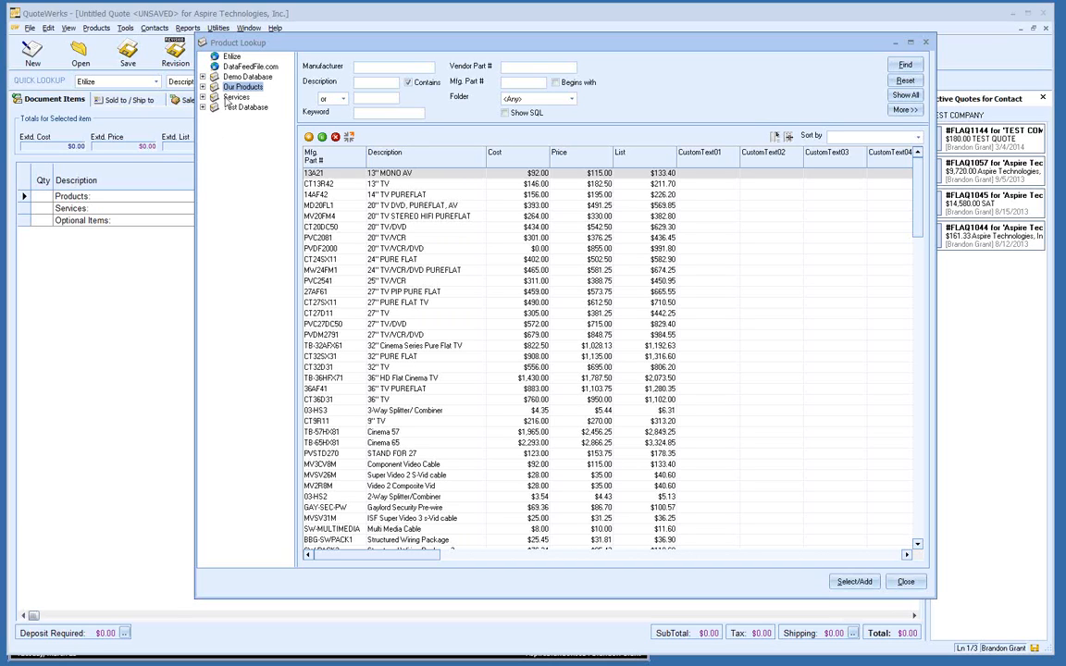
pyautogui.click(231, 57)
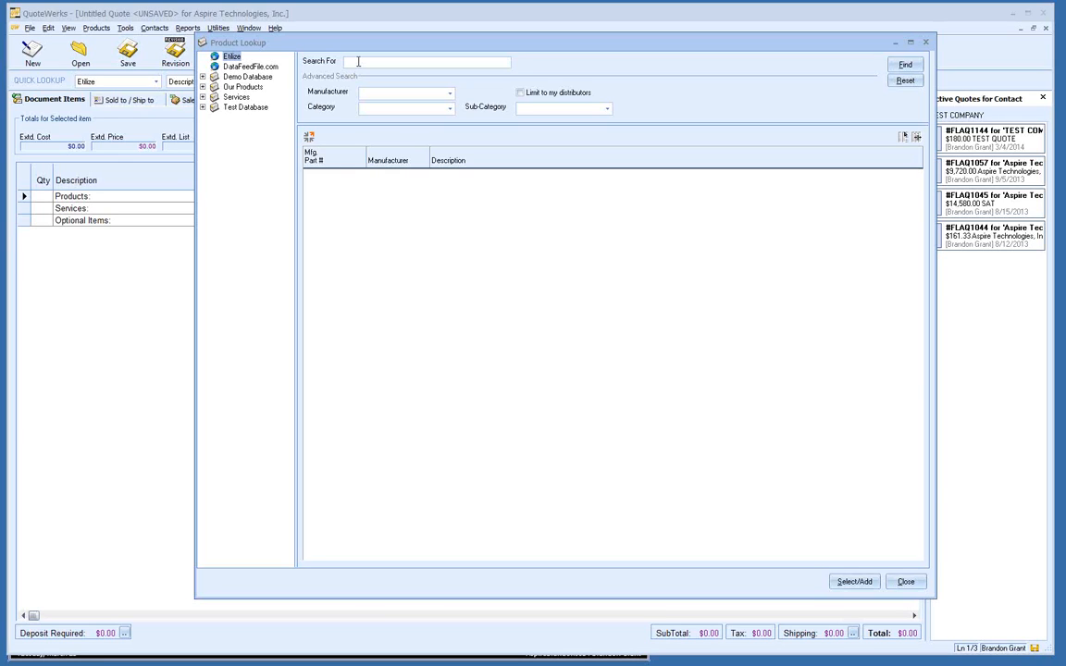
# Step: Fill the Etilize search with PDUMH30HVATNET, picked from the F2 saved lookup list
pyautogui.press('F2')
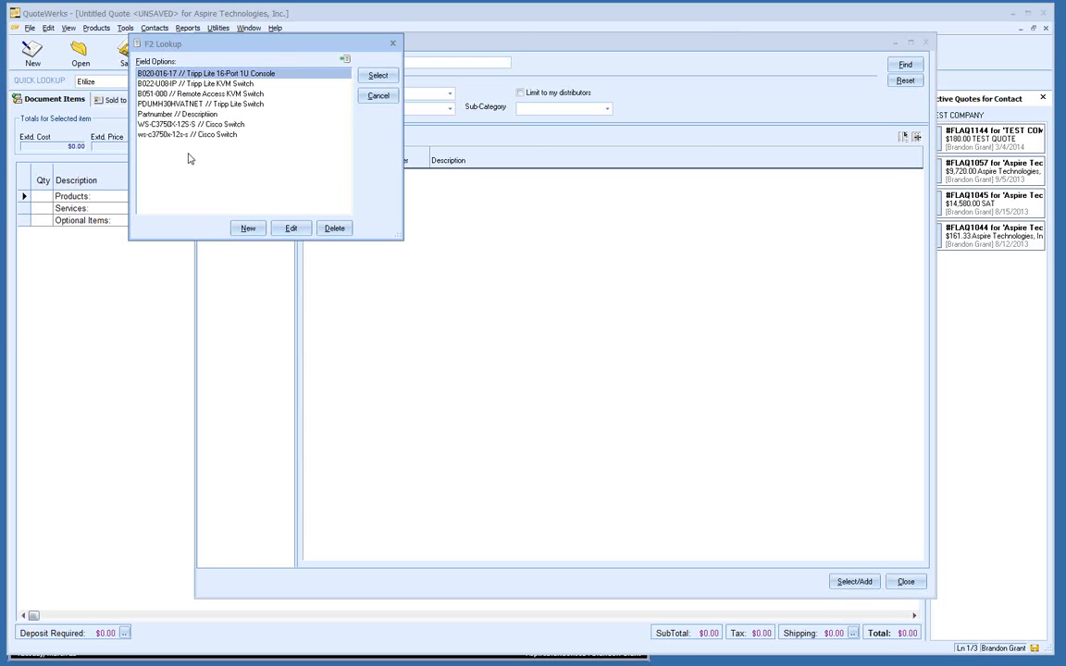
pyautogui.click(241, 231)
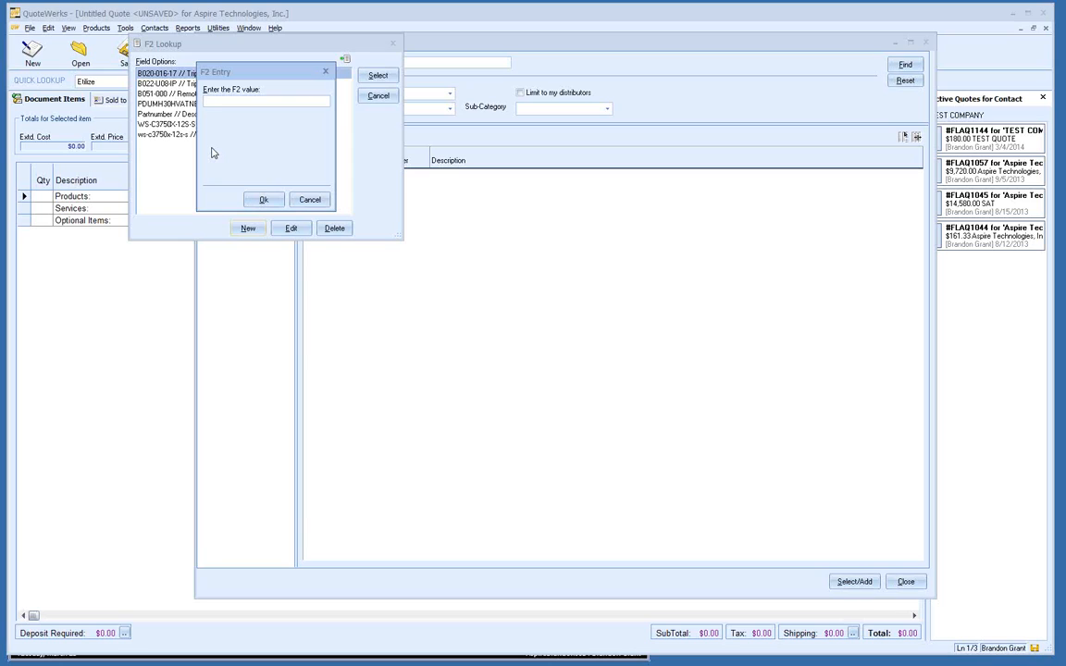
pyautogui.write('partnumber')
pyautogui.write(',')
pyautogui.write(' //')
pyautogui.write(' description')
pyautogui.click(309, 200)
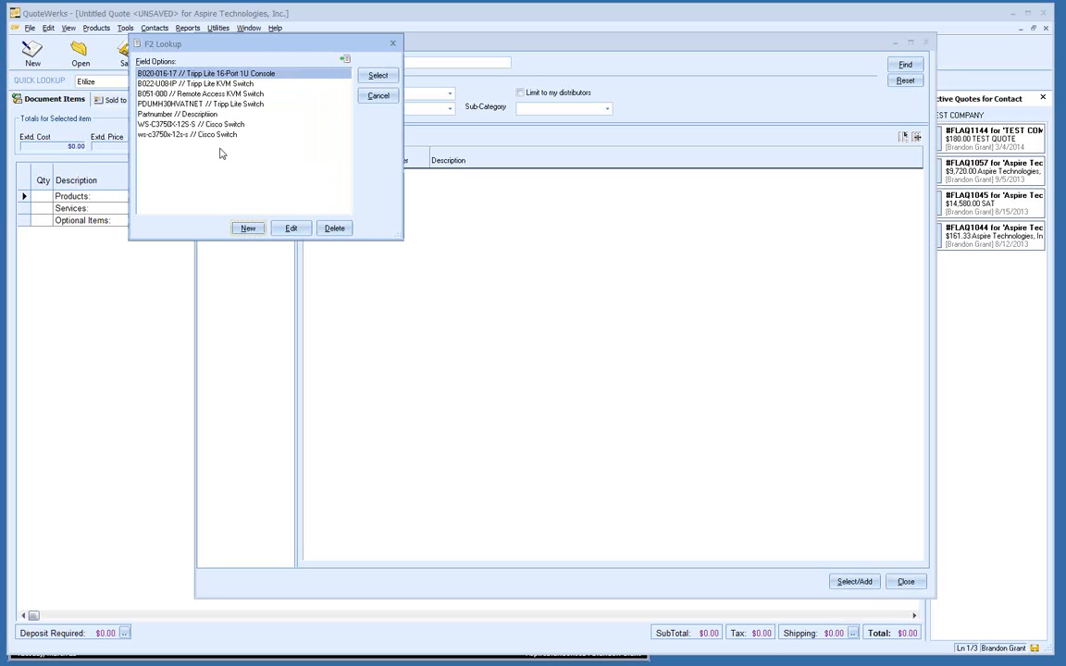
pyautogui.click(203, 102)
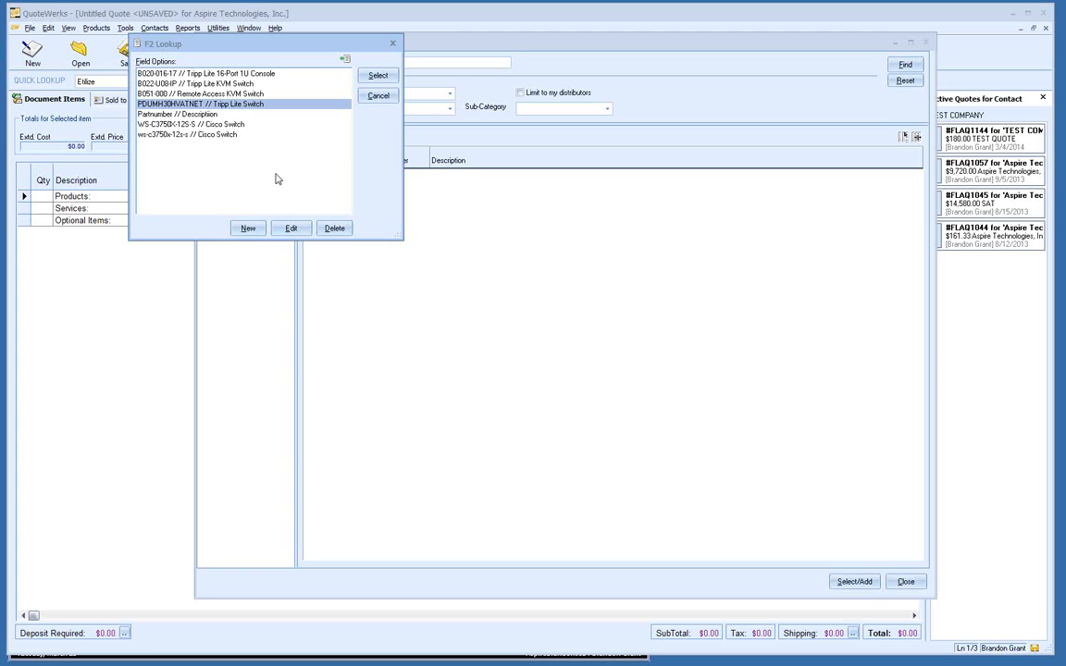
pyautogui.click(377, 77)
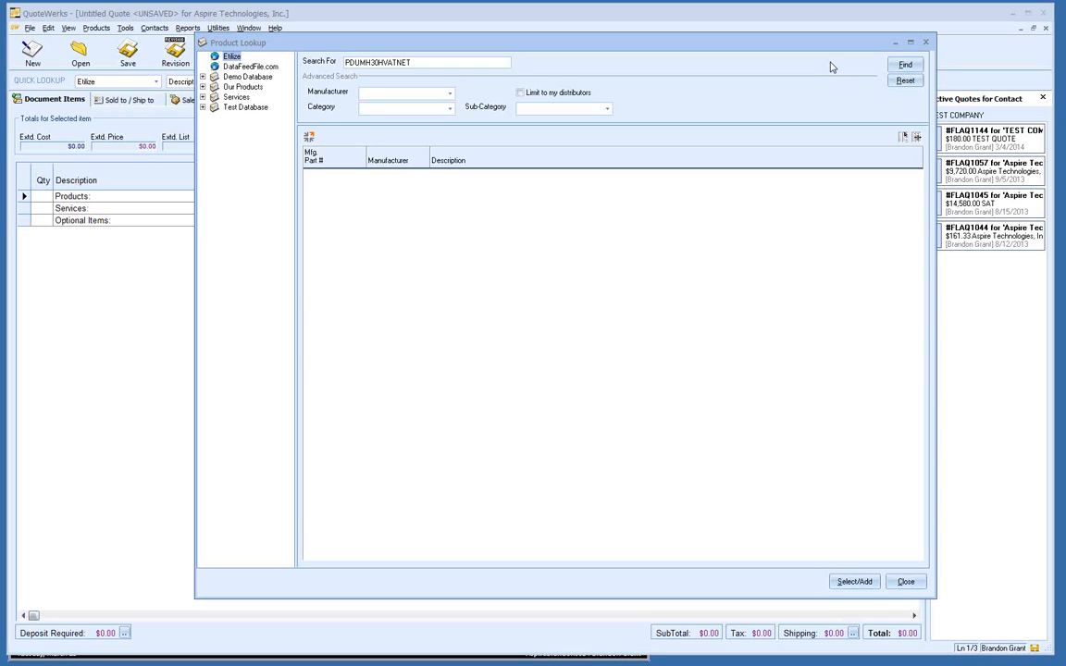
# Step: Search for PDUMH30HVATNET and select the Tripp Lite Switched 19-Outlets PDU result
pyautogui.click(904, 65)
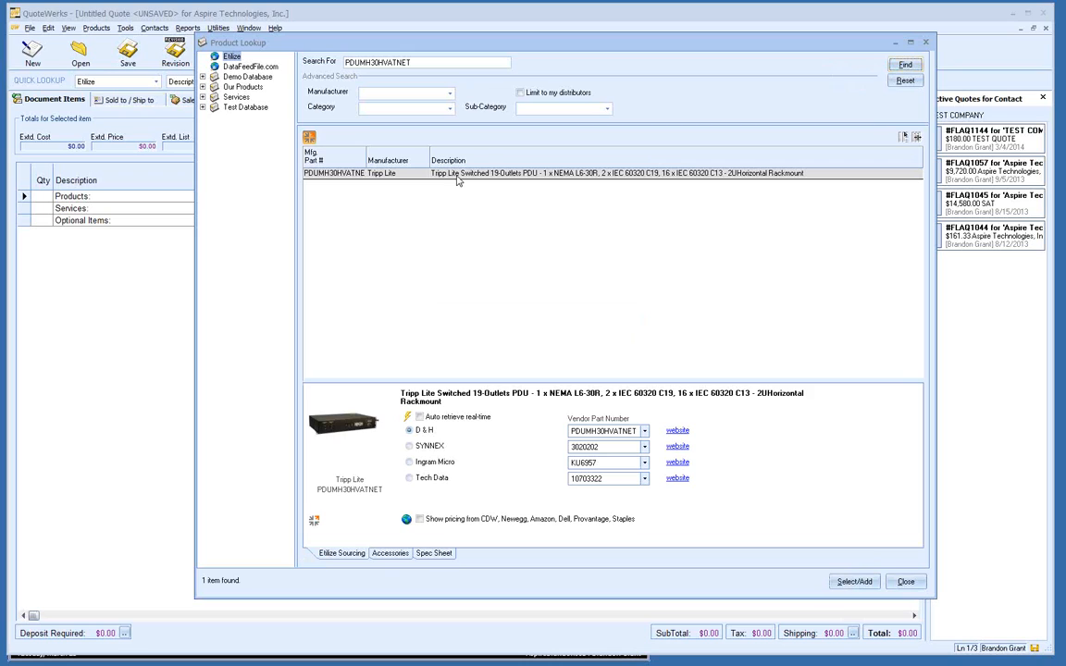
pyautogui.click(457, 174)
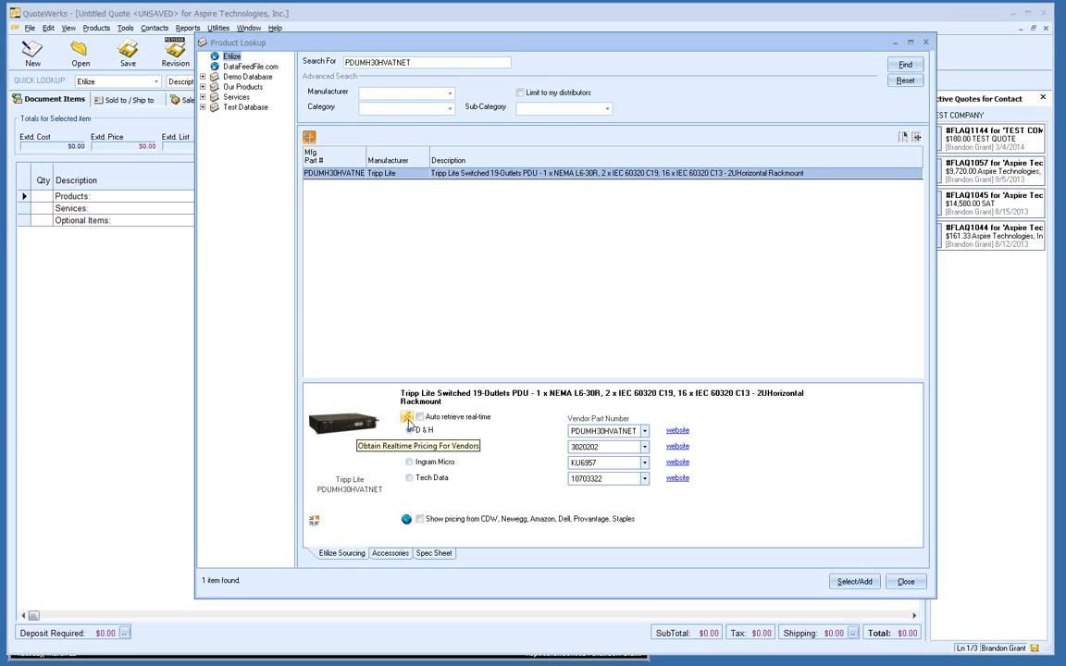
# Step: Fetch real-time distributor pricing and choose Tech Data at $757.44 as the PDU's supplier
pyautogui.click(407, 420)
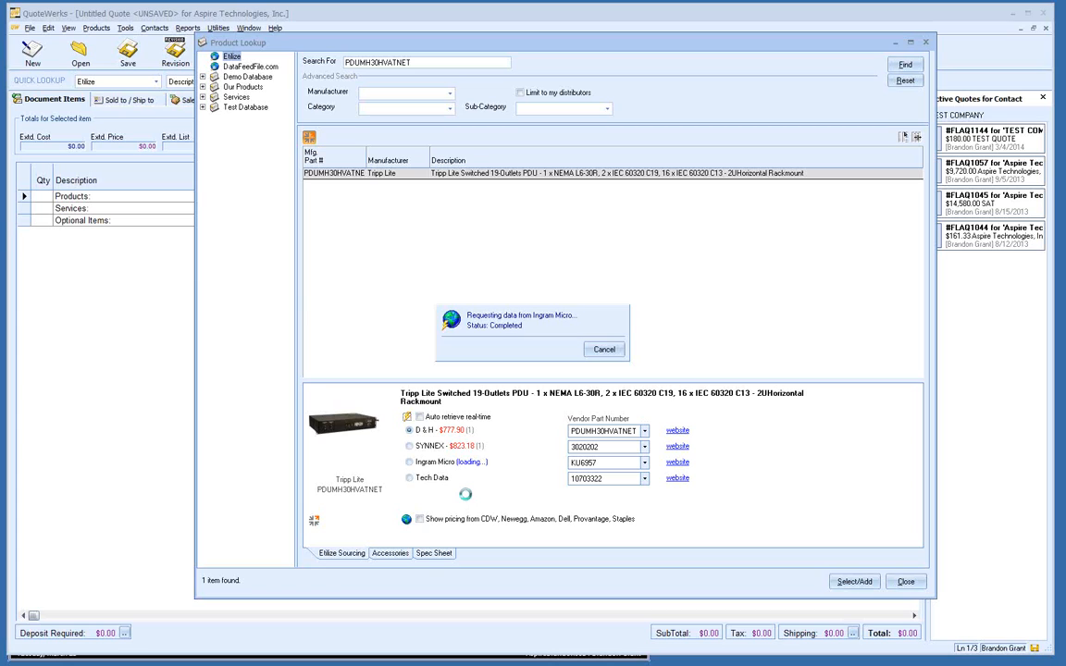
pyautogui.click(640, 382)
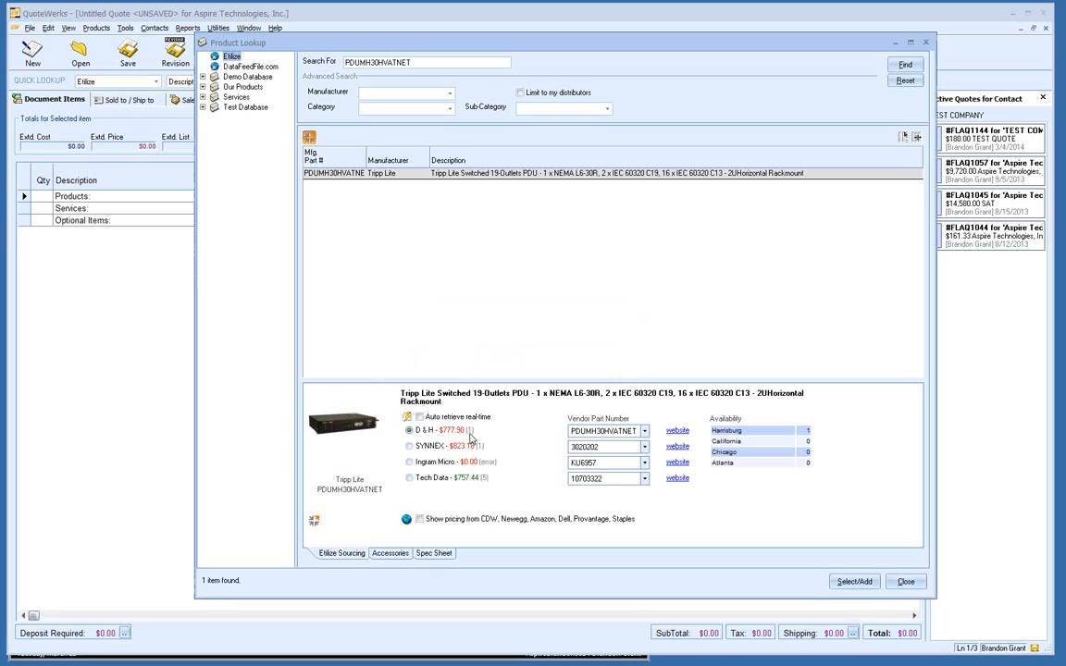
pyautogui.click(459, 432)
pyautogui.click(467, 486)
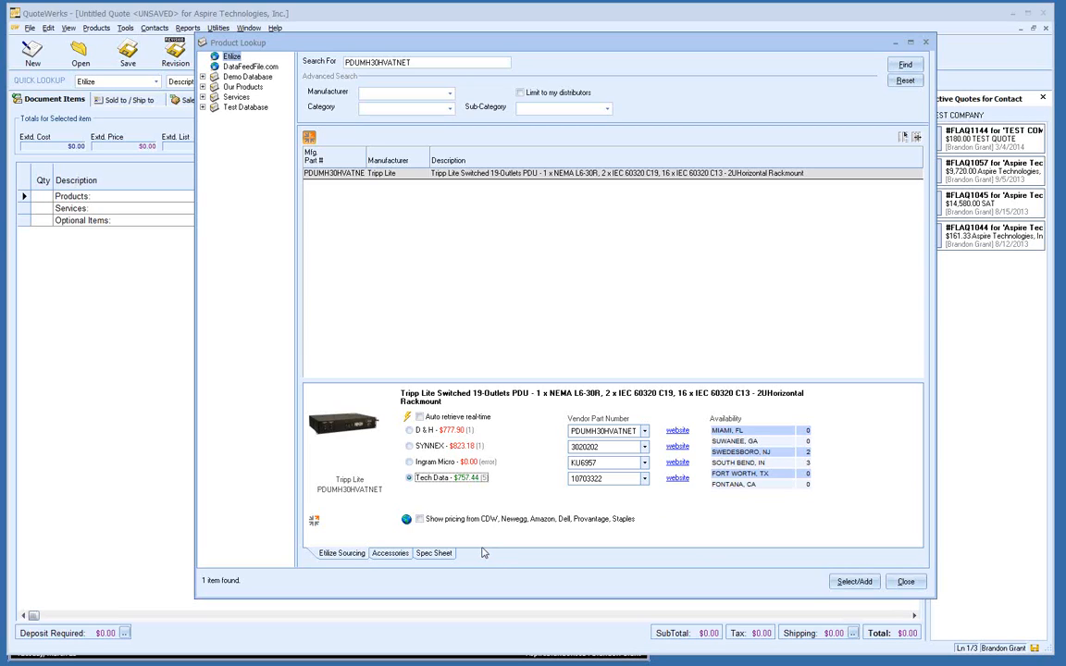
# Step: Retrieve online store prices for the PDU and open NewEgg's product page
pyautogui.click(407, 521)
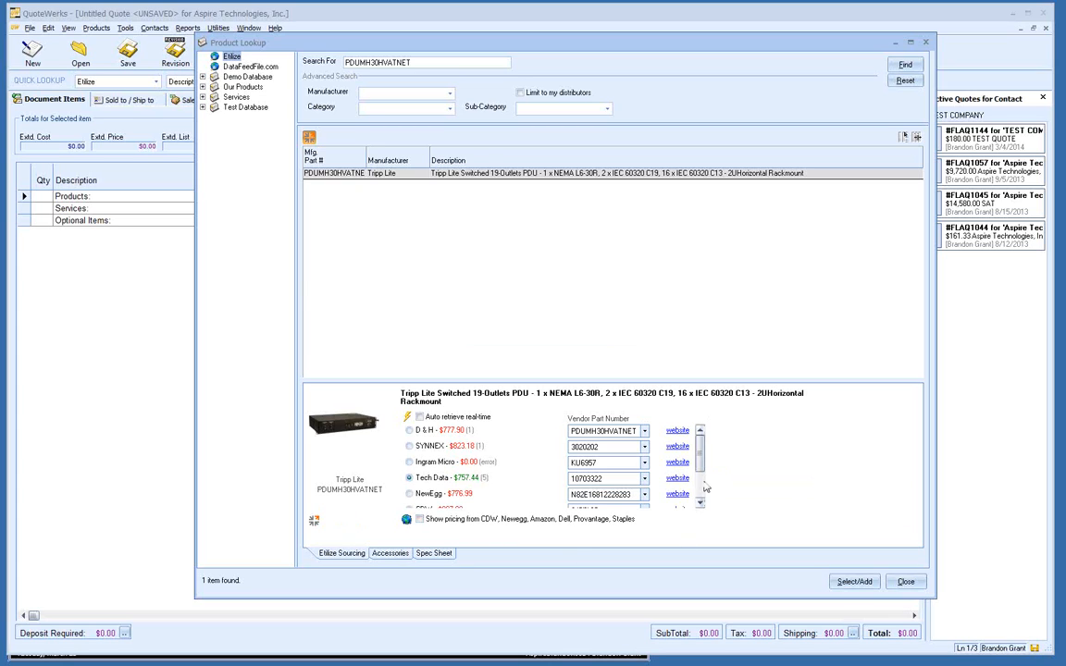
pyautogui.moveTo(704, 461); pyautogui.dragTo(708, 490)
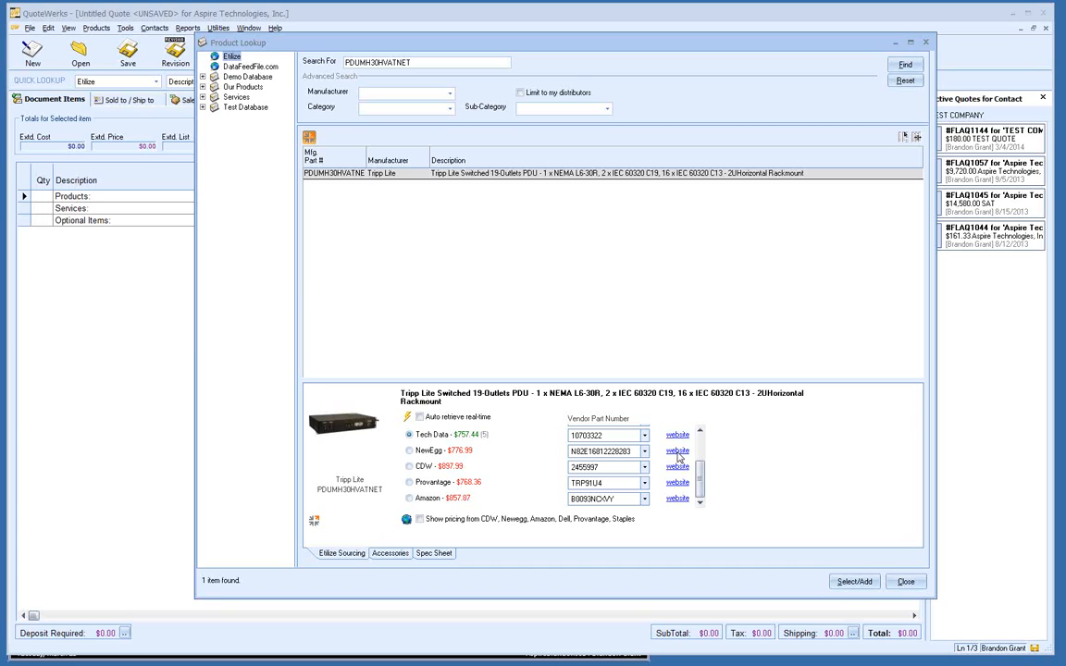
pyautogui.click(677, 452)
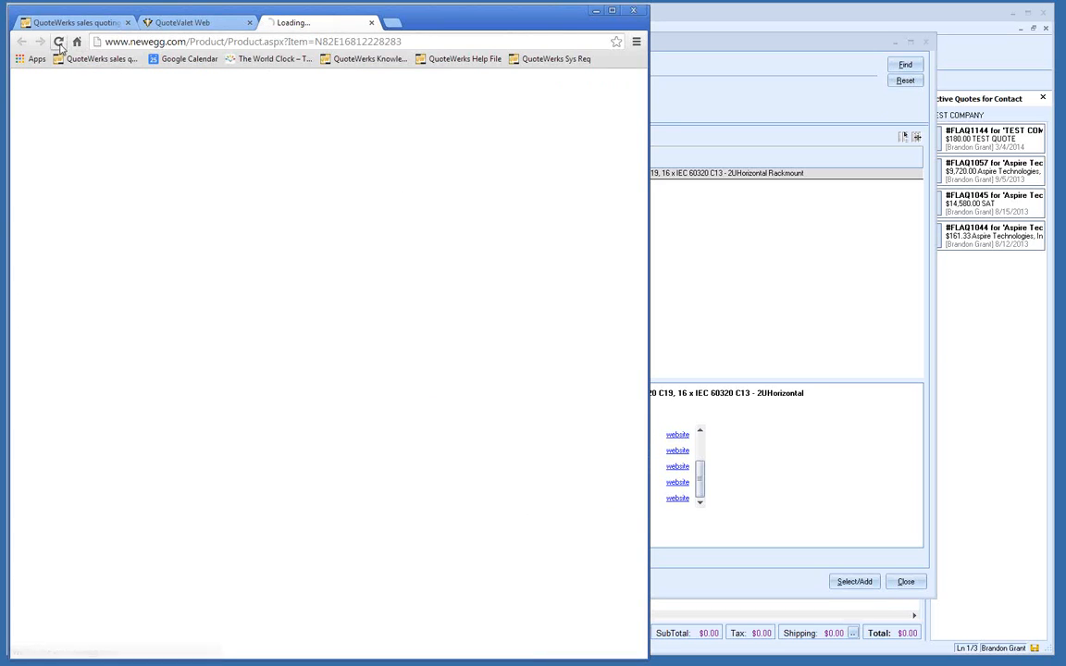
# Step: Close the NewEgg tab, view CDW's PDU page at $897.99, then return to QuoteWerks
pyautogui.click(371, 25)
pyautogui.click(596, 11)
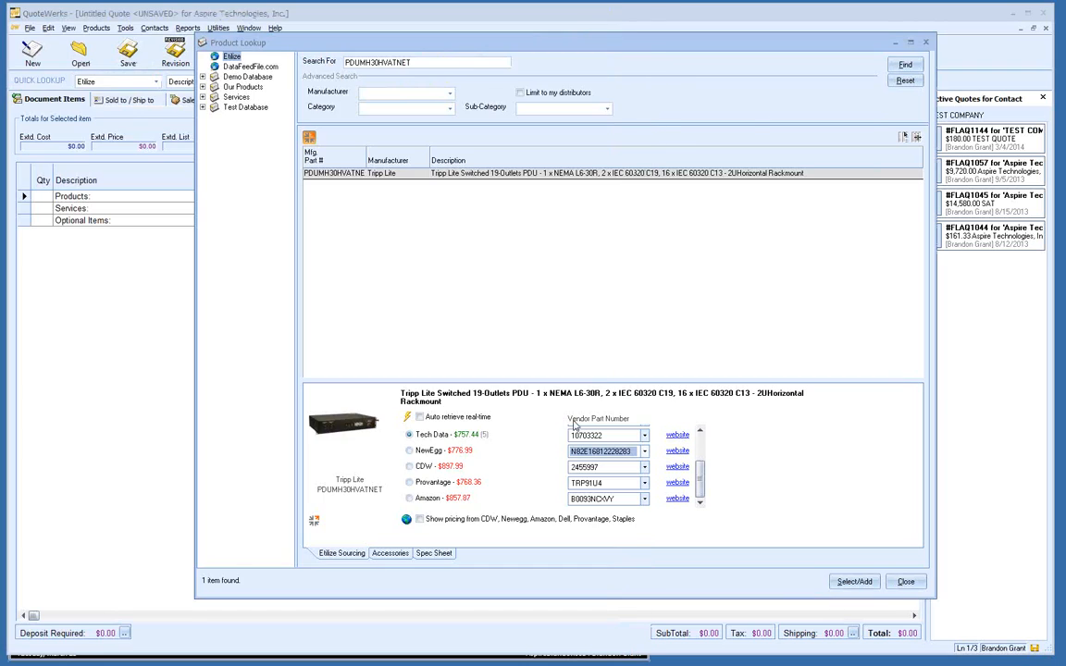
pyautogui.click(680, 467)
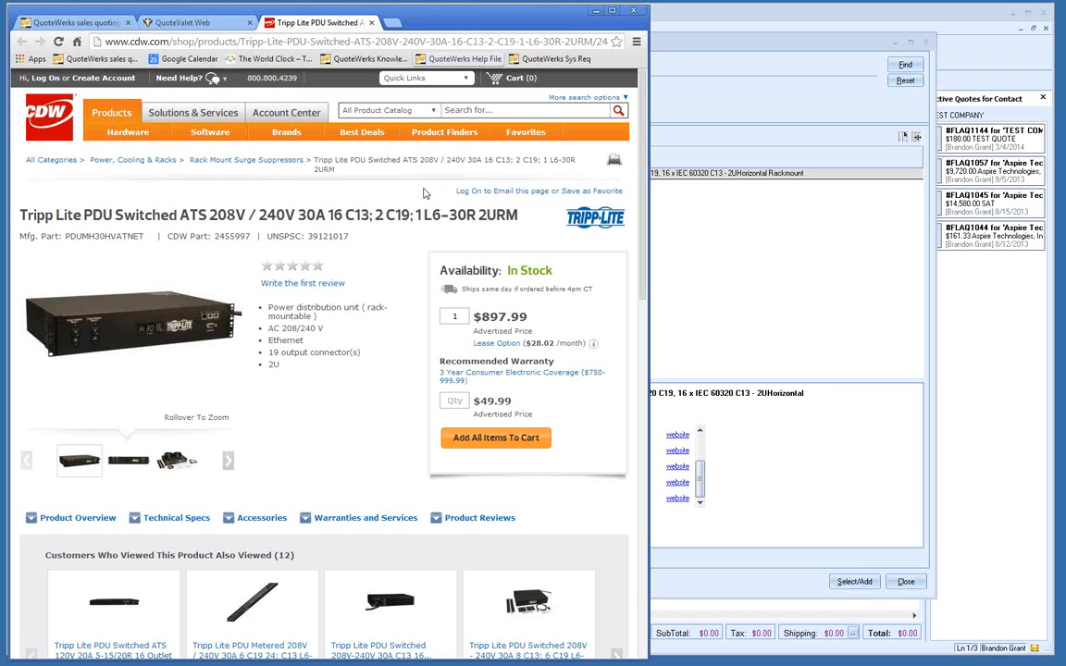
pyautogui.click(729, 139)
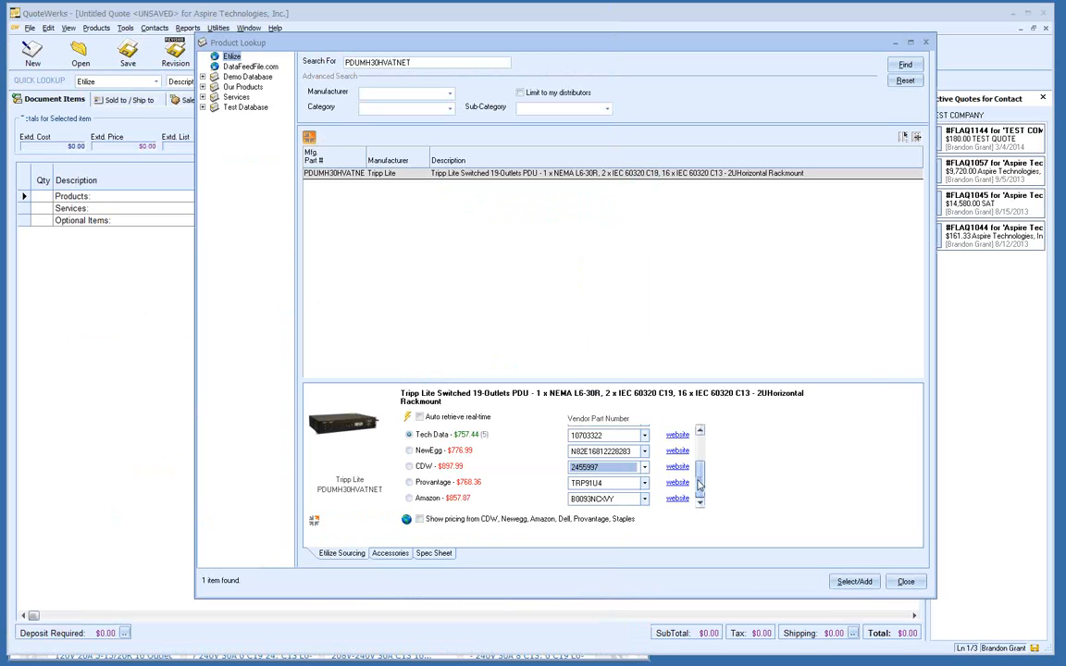
# Step: Reselect Tech Data and bring up the Add Item Assistant for the PDU at cost 757.44
pyautogui.scroll(3, 700, 482)
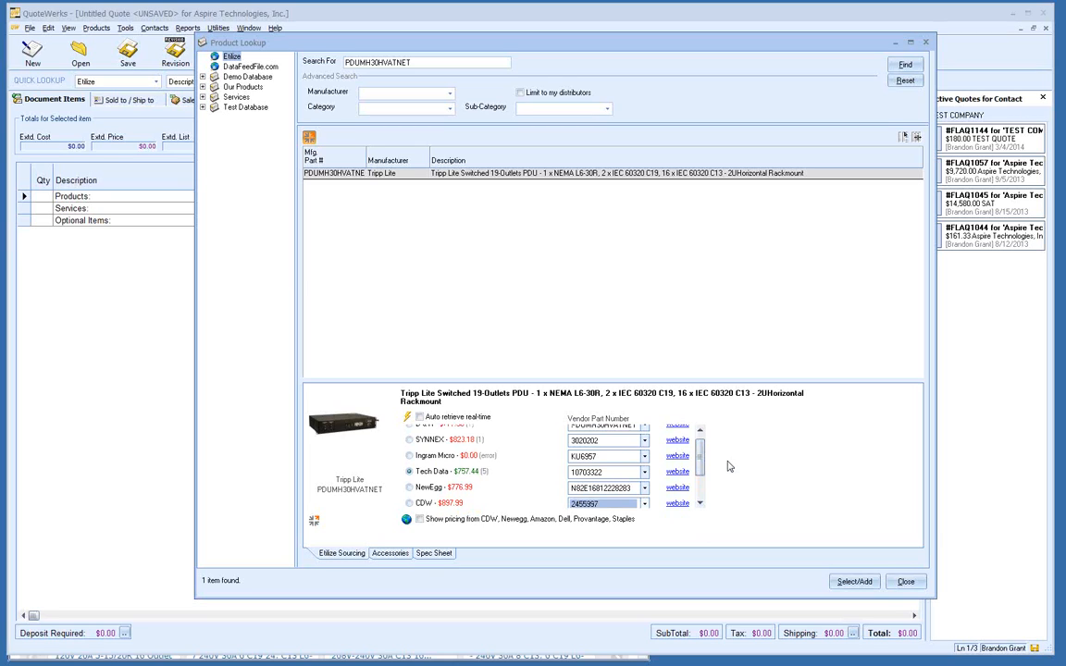
pyautogui.click(444, 473)
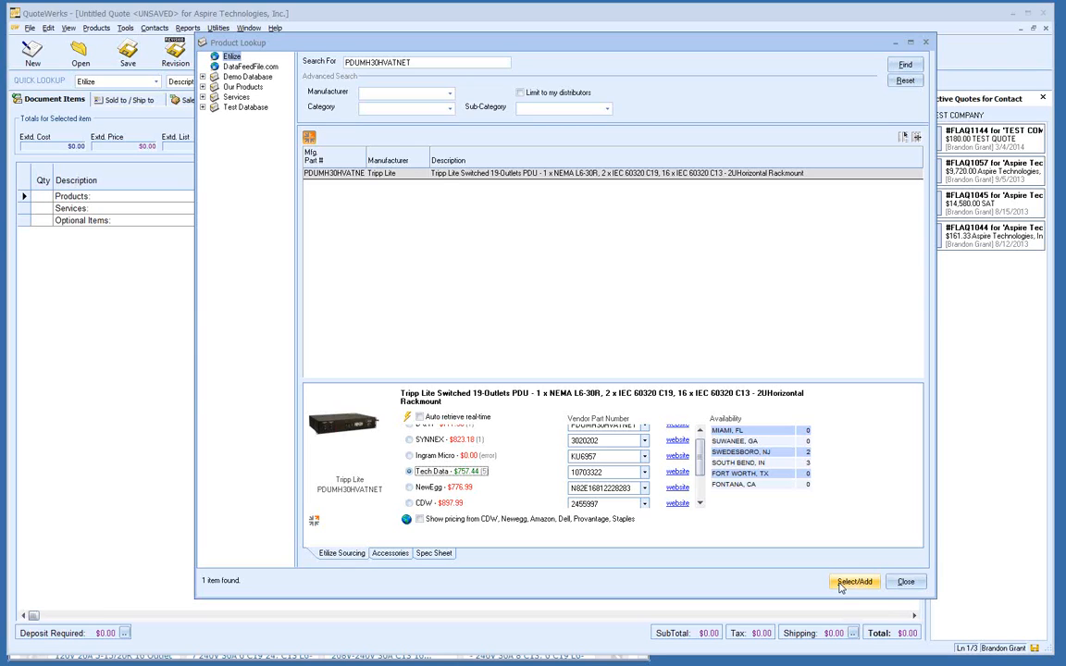
pyautogui.click(844, 583)
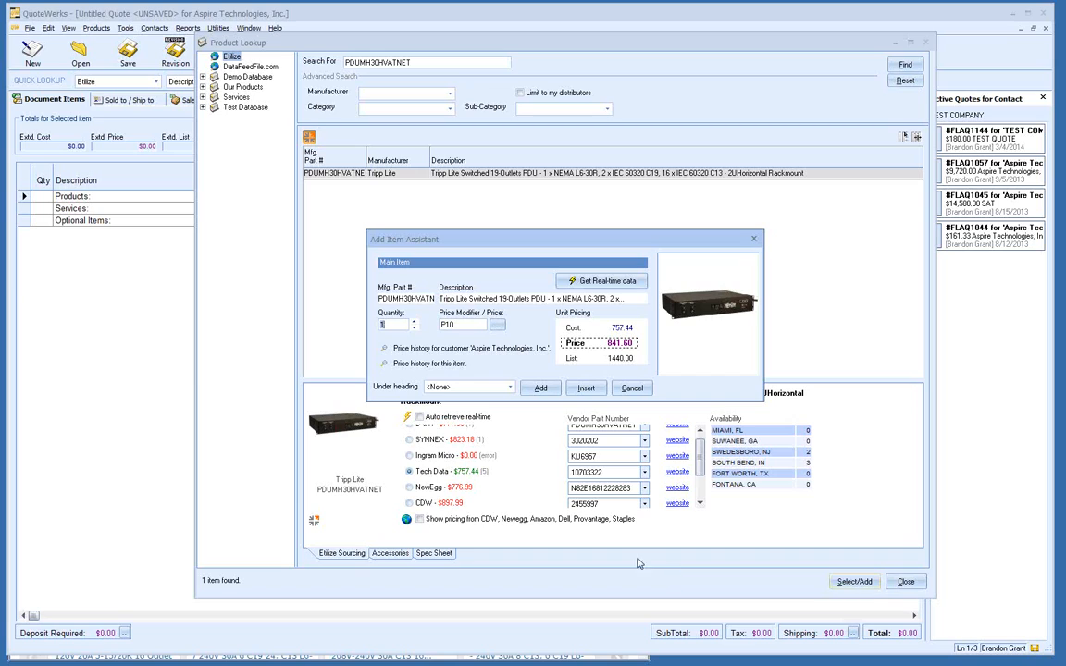
# Step: Set the PDU quantity to 2 and replace the P10 price modifier with 850.00
pyautogui.click(414, 322)
pyautogui.click(414, 322)
pyautogui.write('2')
pyautogui.moveTo(460, 326); pyautogui.dragTo(416, 327)
pyautogui.write('850.00')
# Step: Apply a 15-point margin modifier (P15) to the PDU, pricing it at 891.11 for quantity 2
pyautogui.click(498, 327)
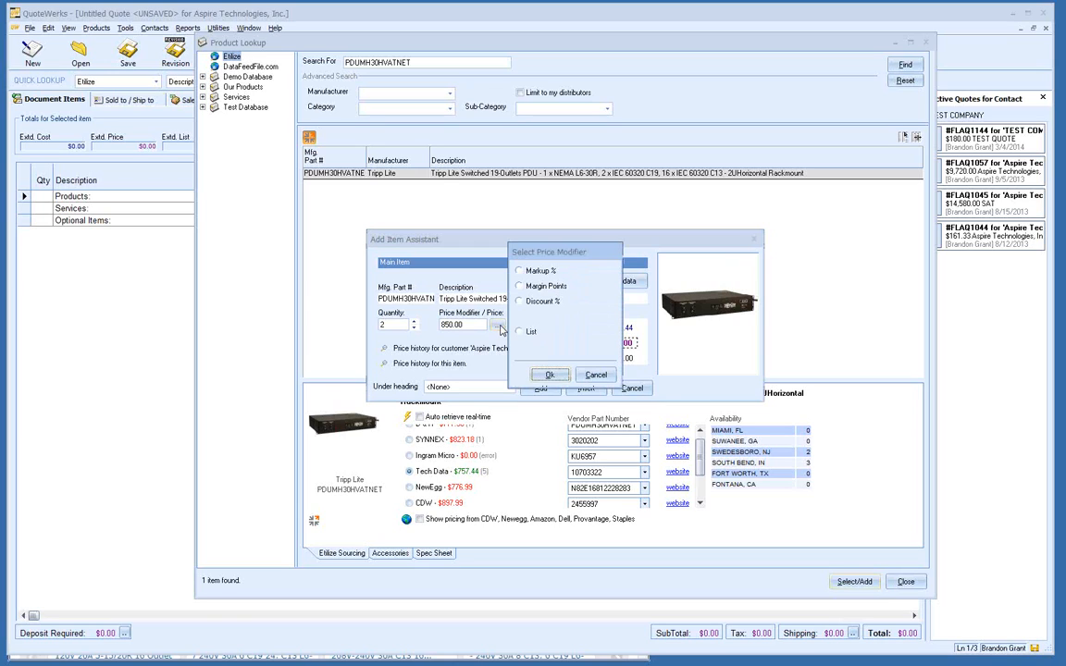
pyautogui.click(542, 275)
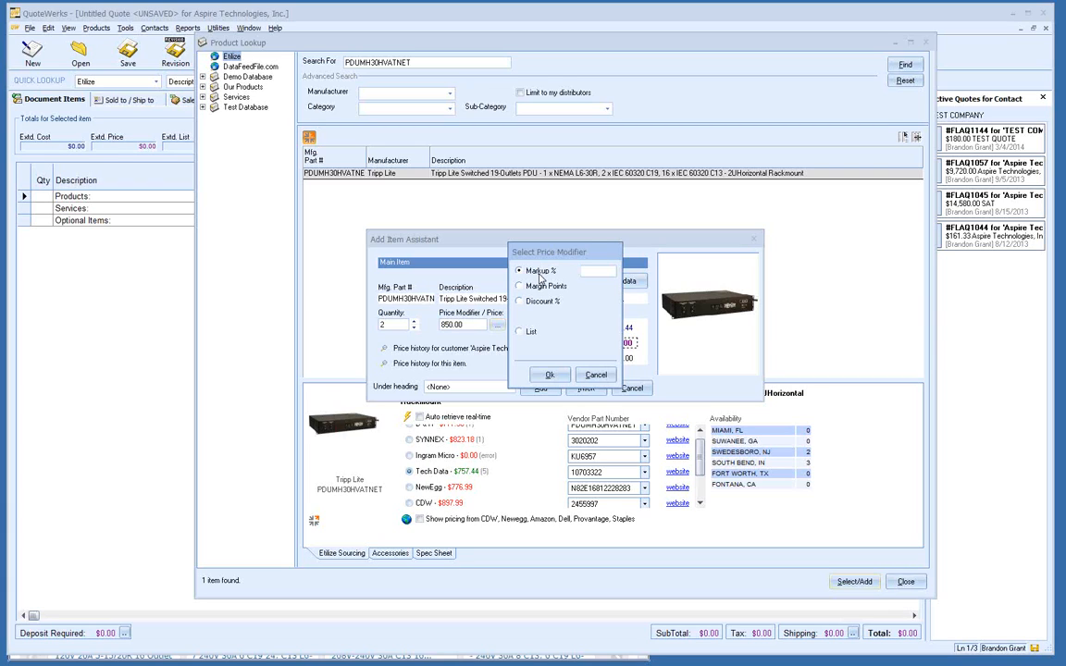
pyautogui.click(543, 287)
pyautogui.write('15')
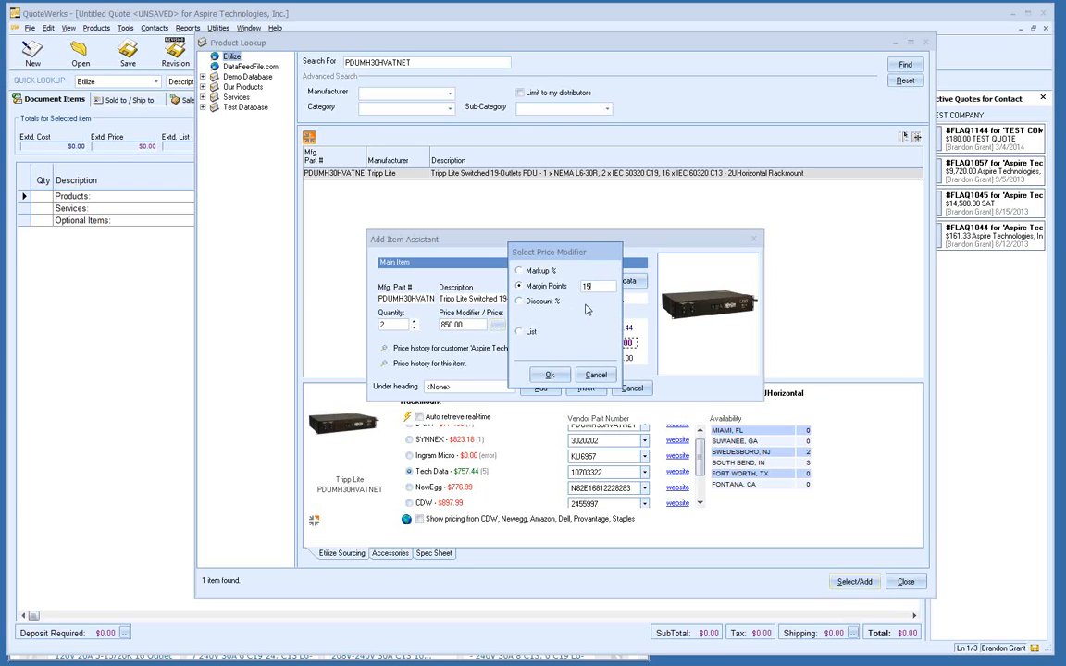
pyautogui.click(548, 377)
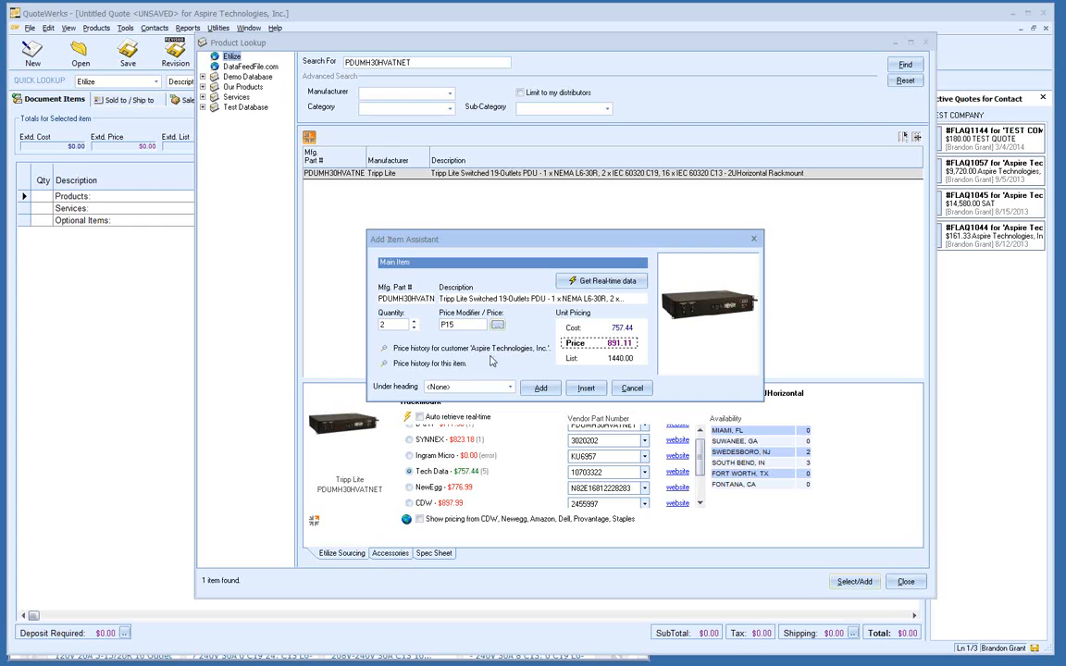
# Step: Show Aspire Technologies' past quoted and ordered prices for PDUMH30HVATNET
pyautogui.click(385, 349)
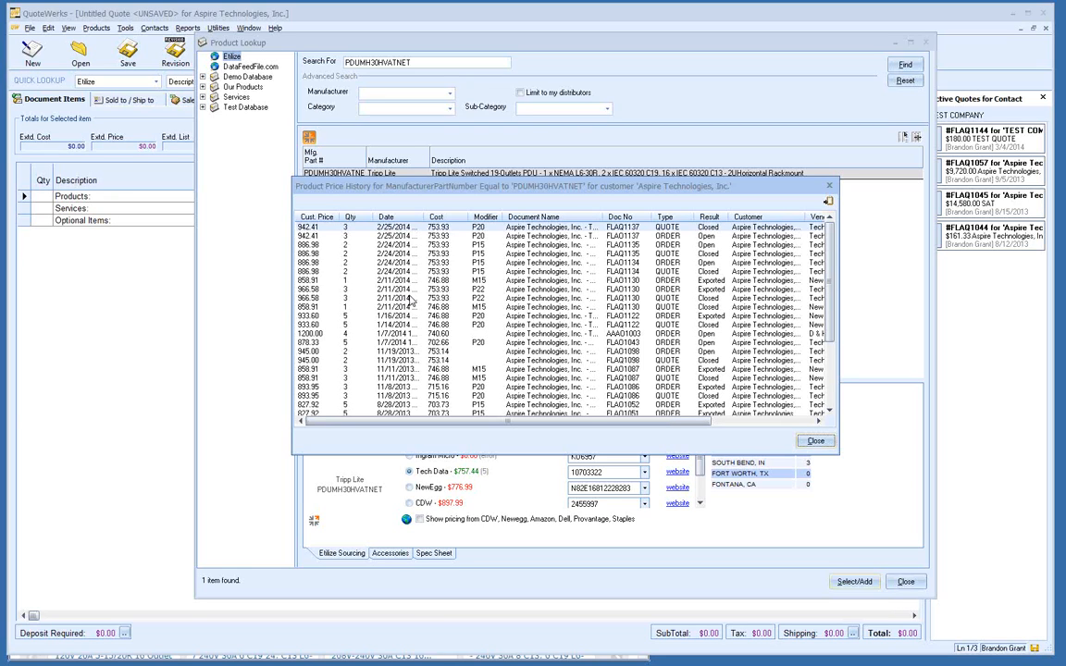
# Step: Close the customer history and review PDUMH30HVATNET's price history across all customers
pyautogui.click(816, 441)
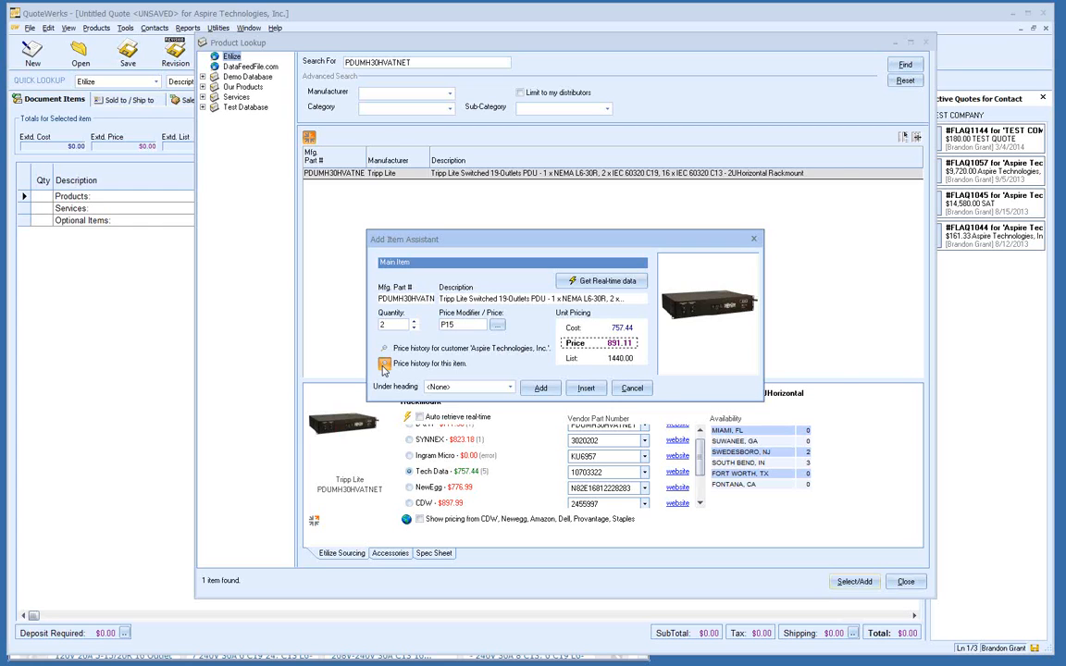
pyautogui.click(384, 366)
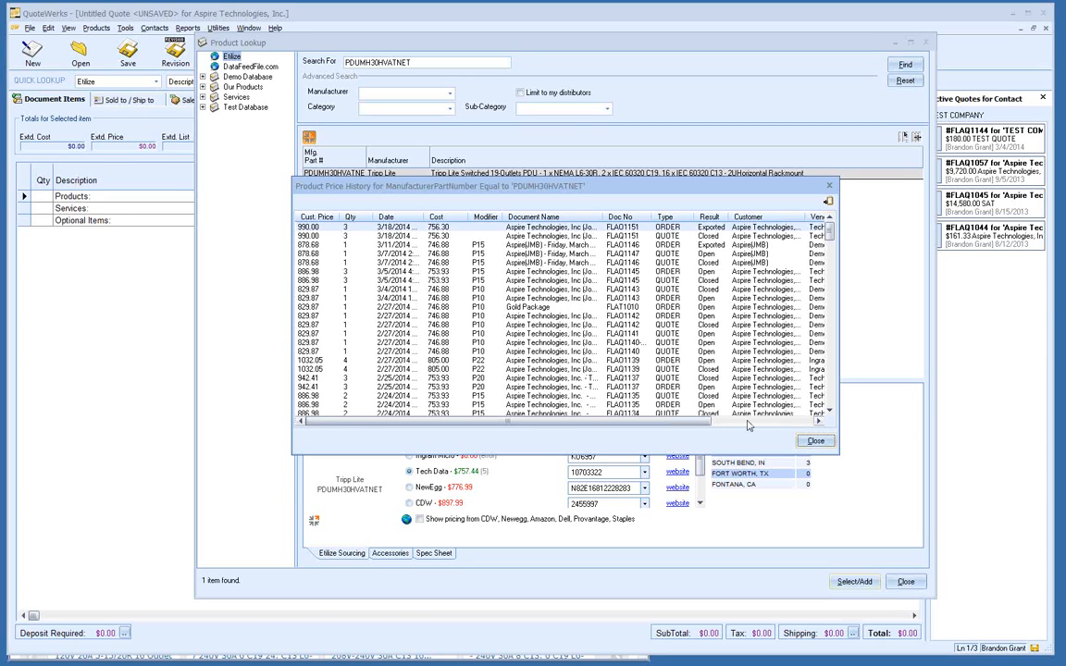
pyautogui.click(816, 440)
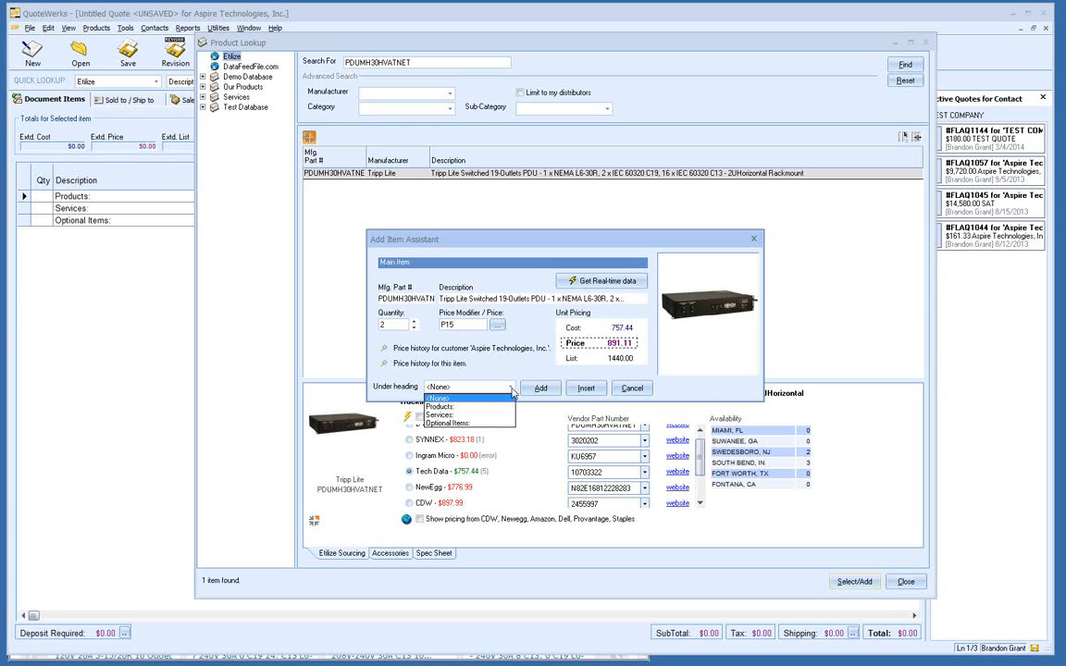
# Step: Add the PDU at quantity 2 under the Products heading
pyautogui.click(507, 409)
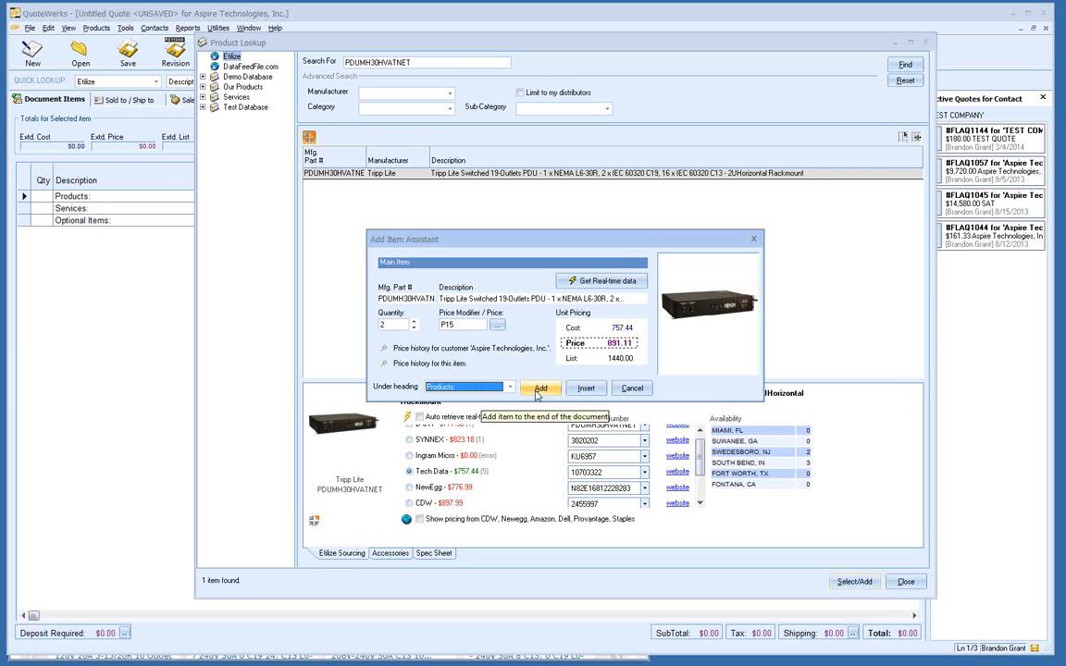
pyautogui.click(540, 388)
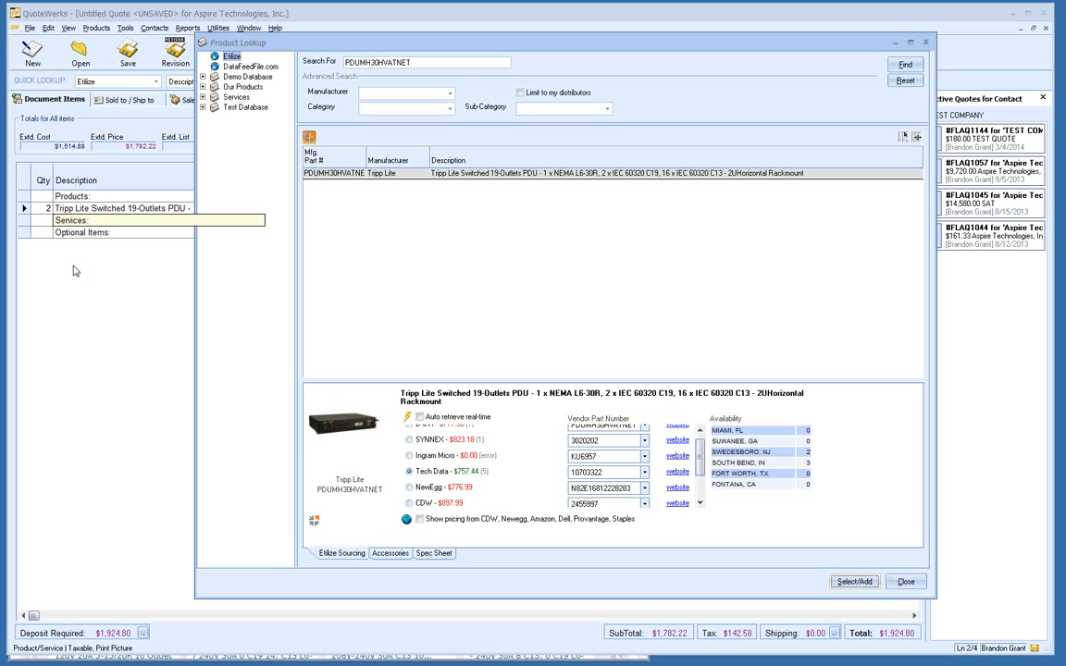
# Step: Find the PDU's P005-002 power cord accessory and pick SYNNEX's $6.40 real-time price
pyautogui.click(390, 555)
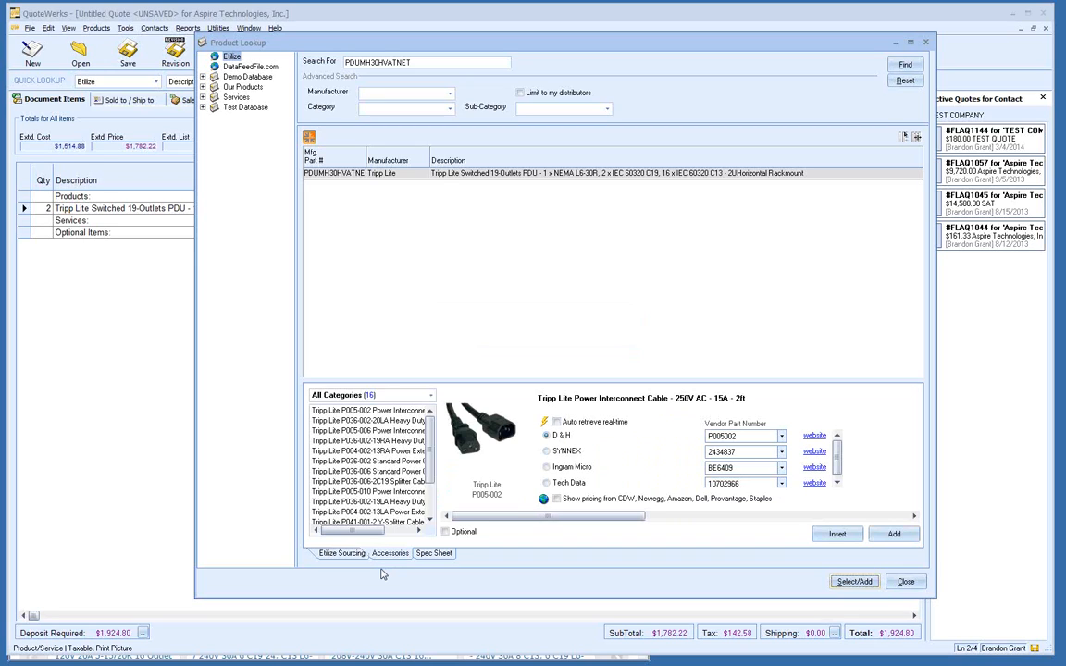
pyautogui.click(431, 396)
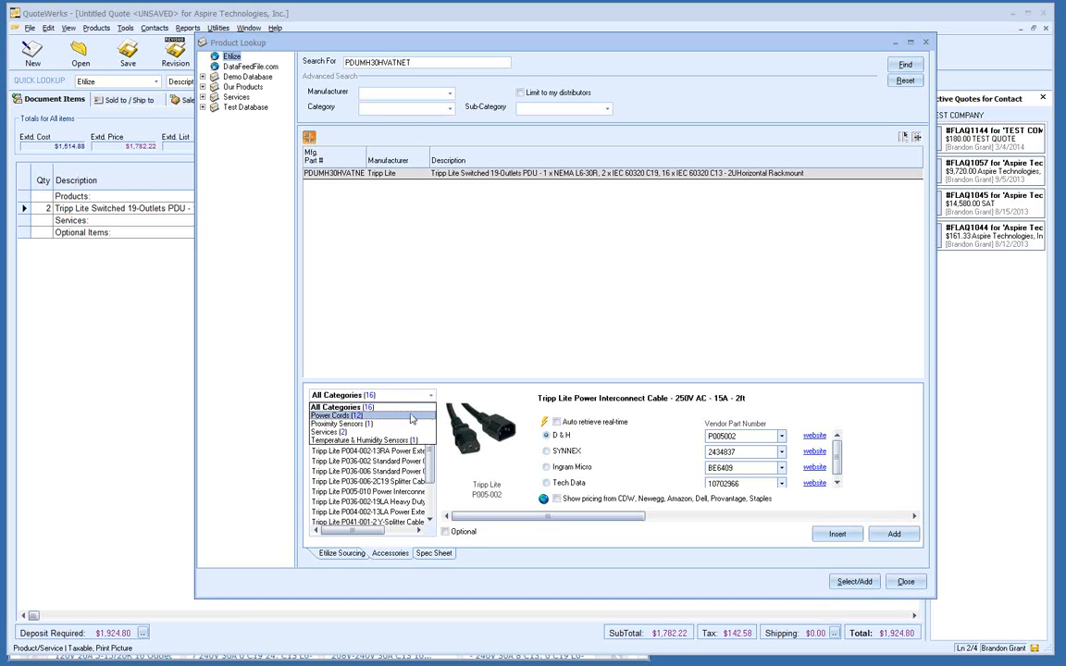
pyautogui.click(413, 418)
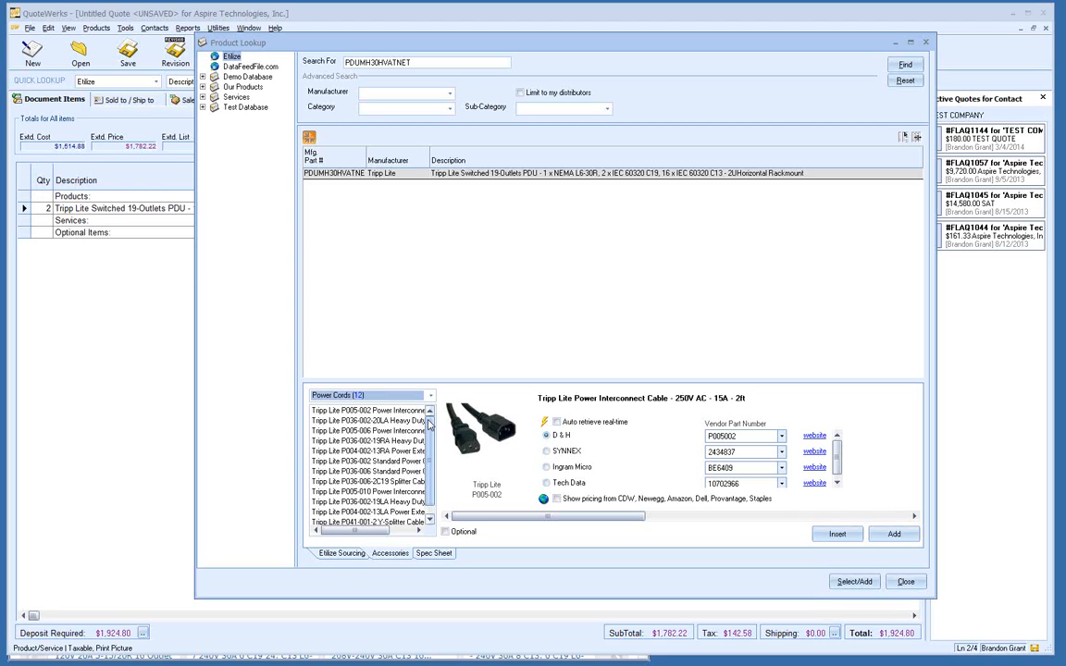
pyautogui.click(407, 411)
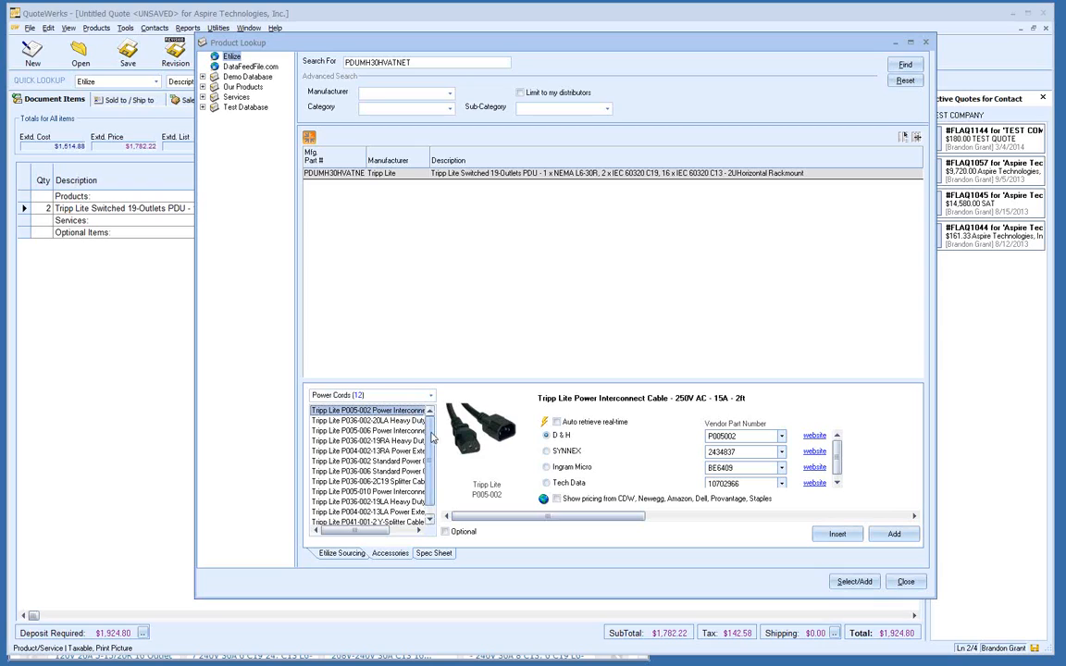
pyautogui.click(549, 423)
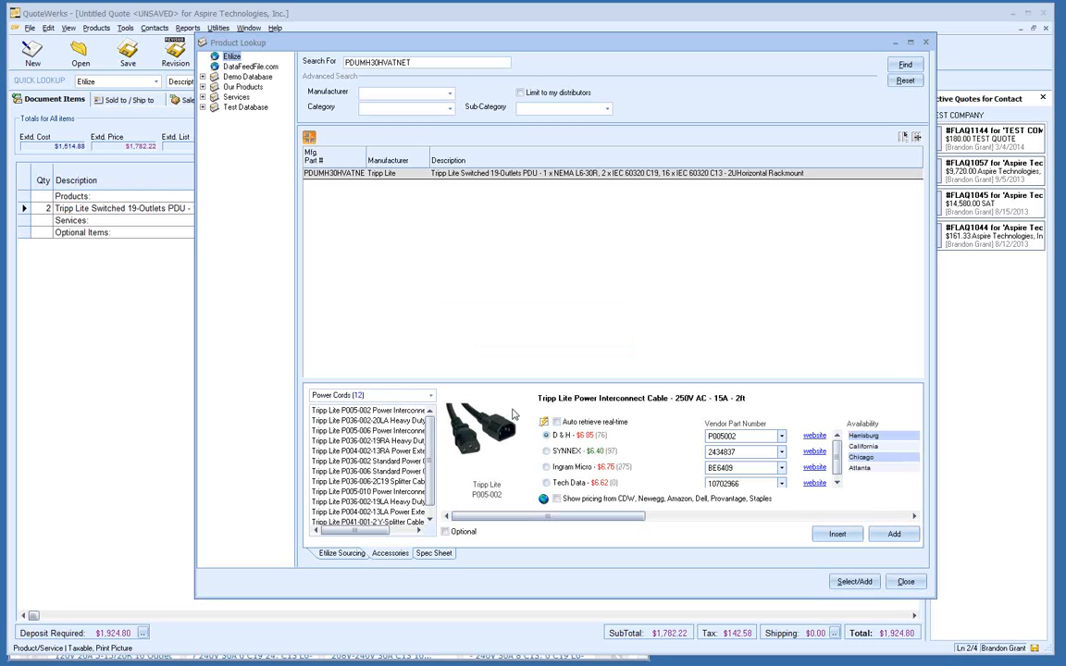
pyautogui.click(578, 454)
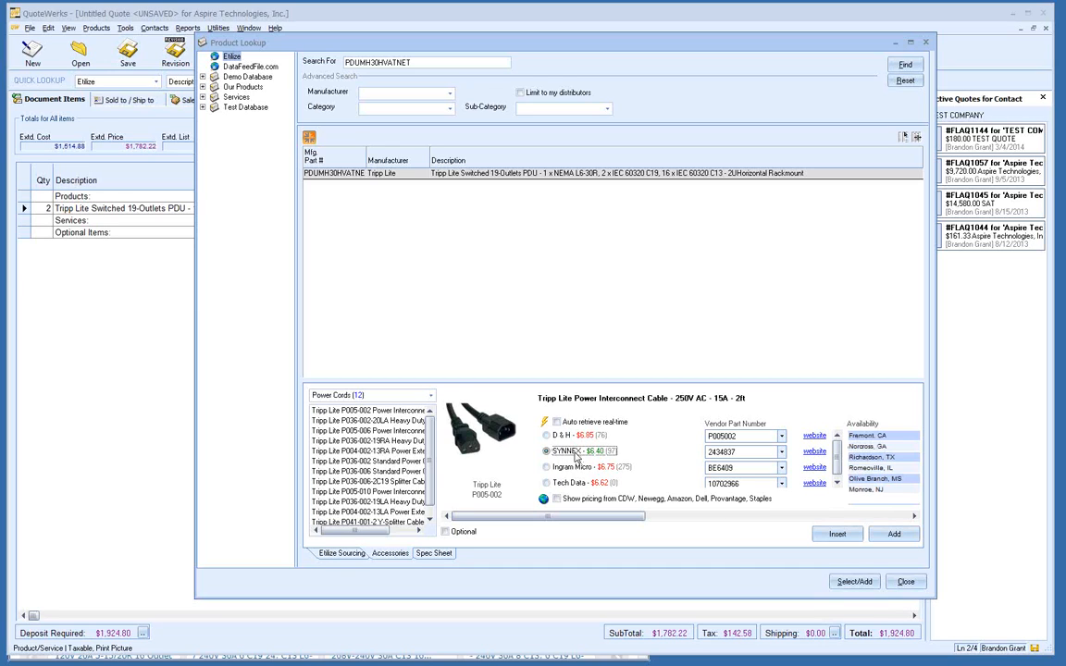
# Step: Add two P005-002 power interconnect cables from SYNNEX under Products
pyautogui.doubleClick(576, 457)
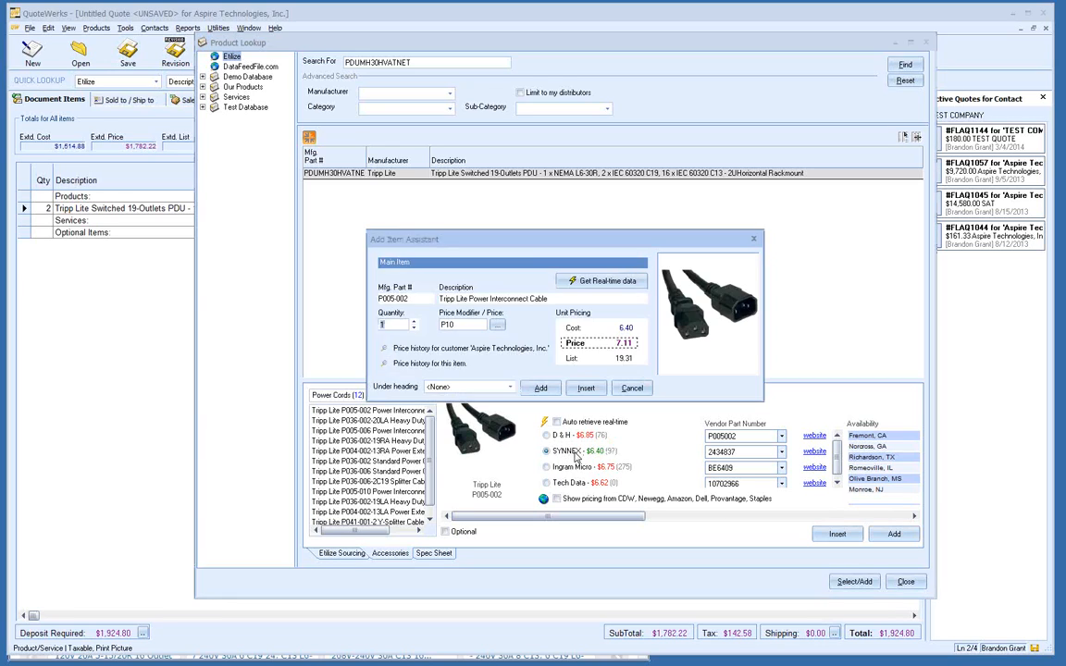
pyautogui.click(414, 322)
pyautogui.click(509, 389)
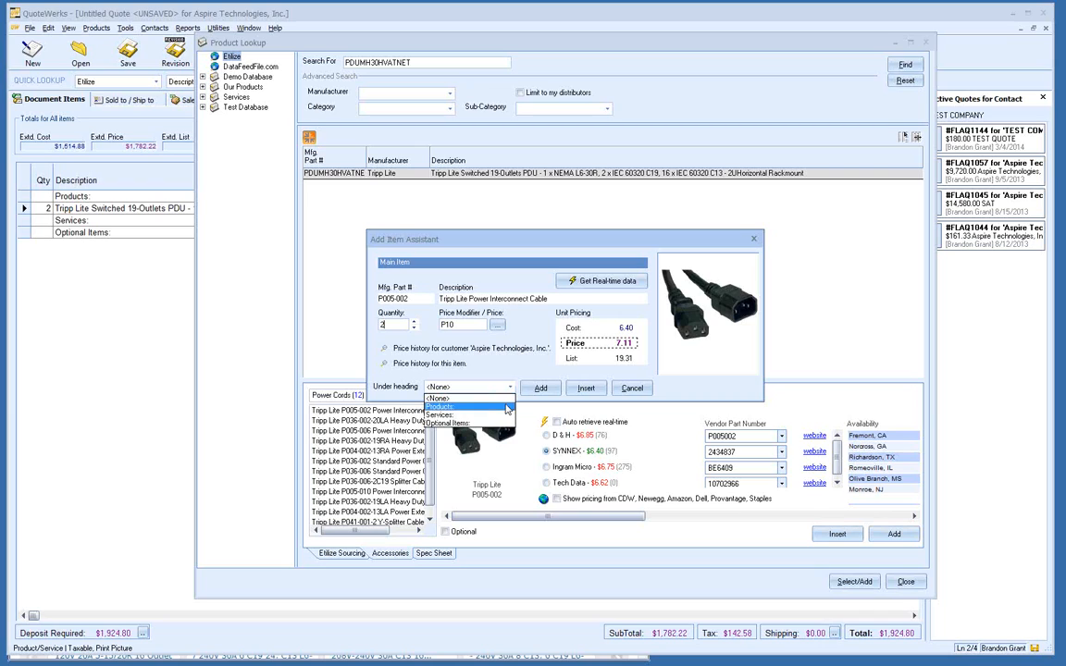
pyautogui.click(508, 408)
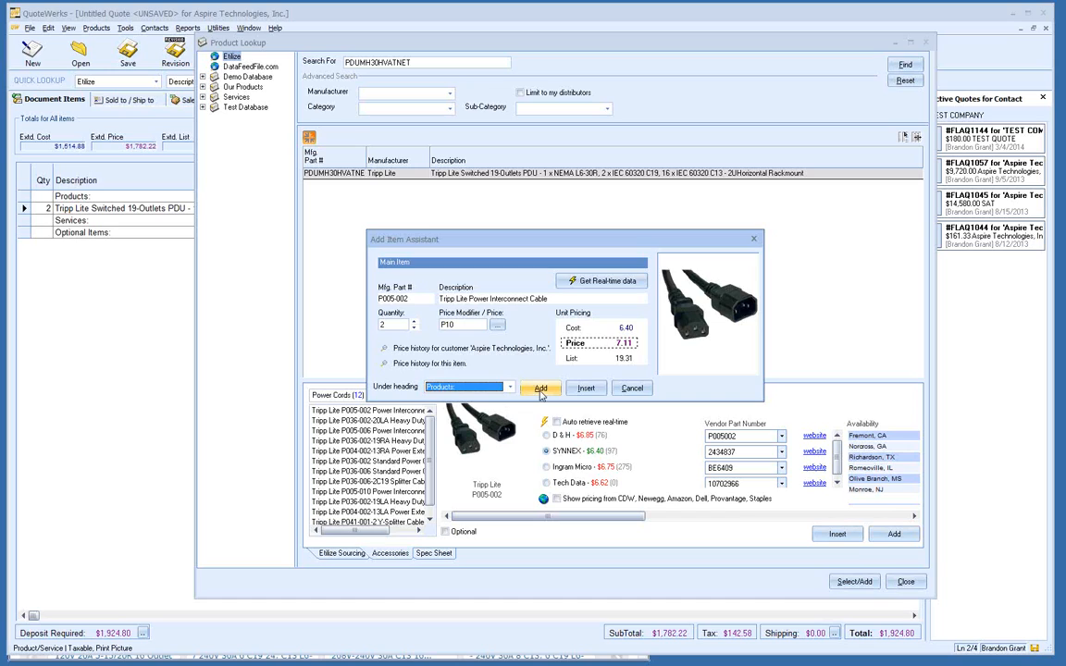
pyautogui.click(541, 388)
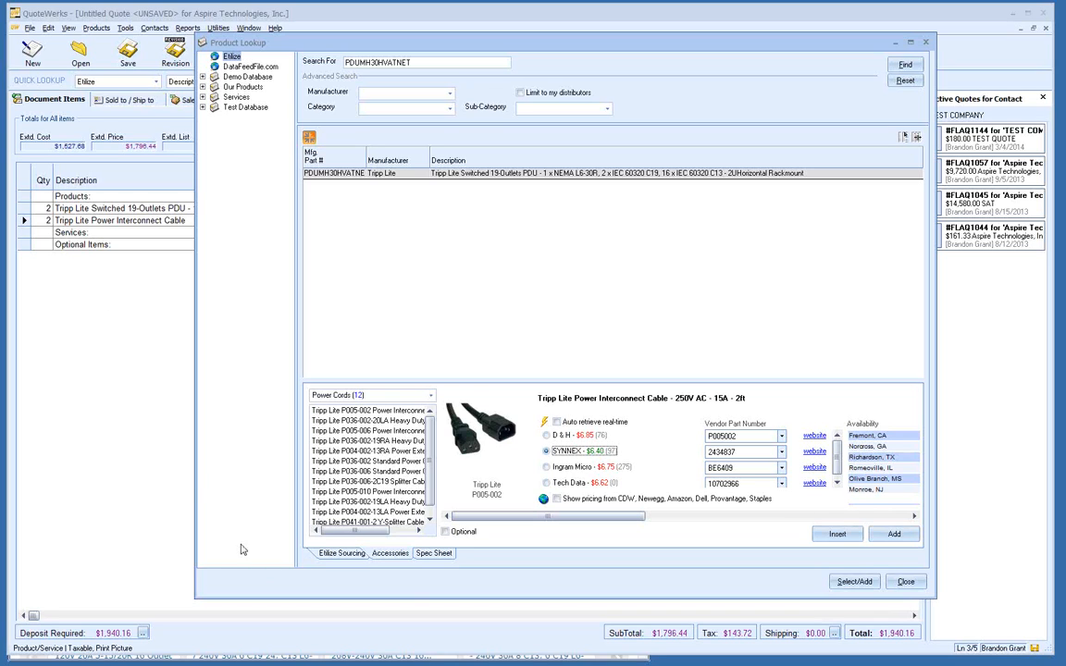
pyautogui.click(434, 554)
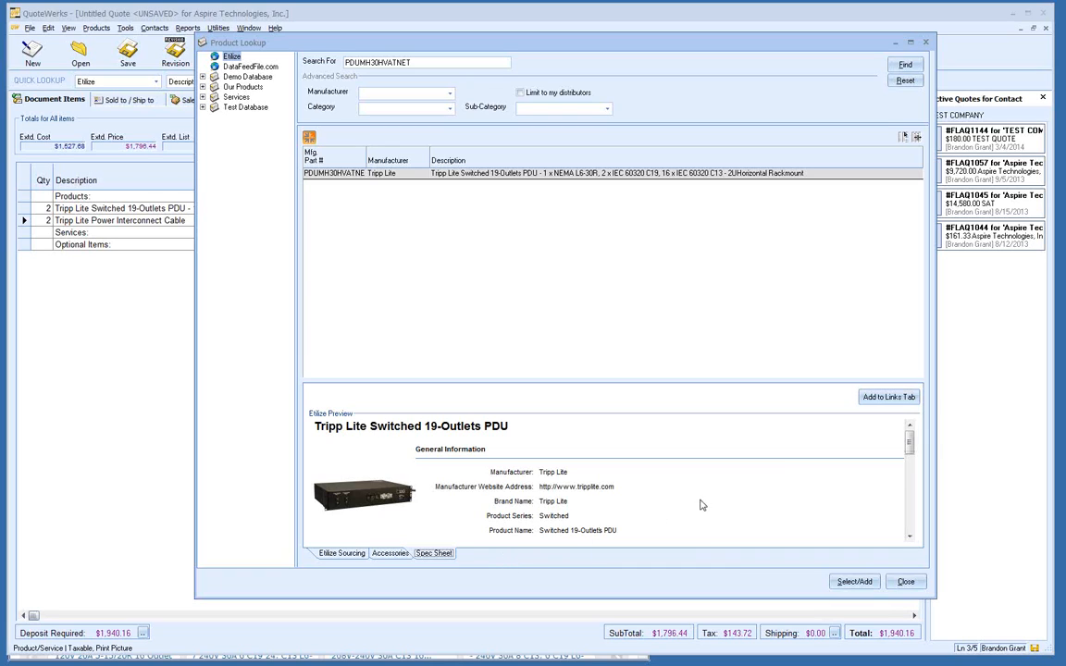
# Step: Attach the PDU's spec sheet PDF to its Links tab and acknowledge the confirmation
pyautogui.click(870, 399)
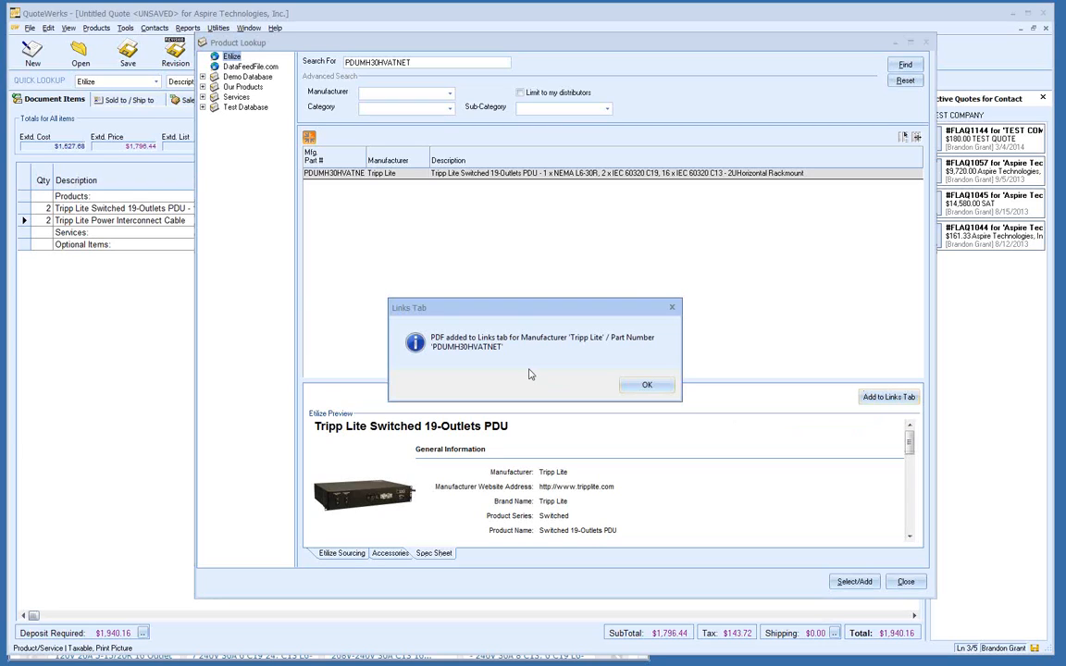
pyautogui.click(650, 386)
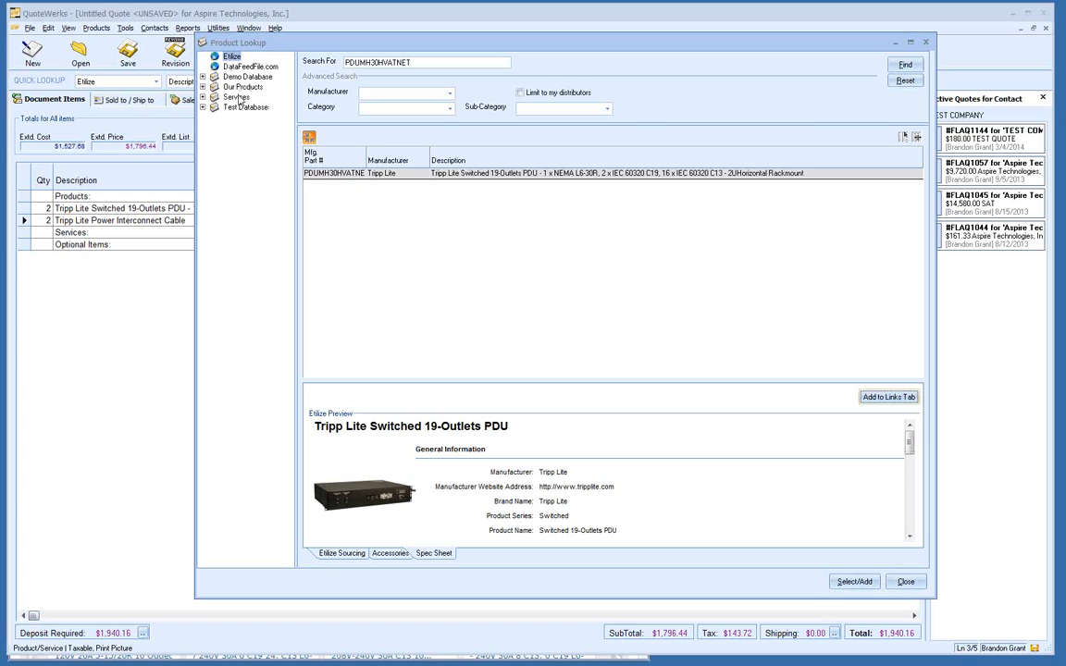
# Step: Show all five Demo Database products and select the Monthly Monitoring Service
pyautogui.click(247, 77)
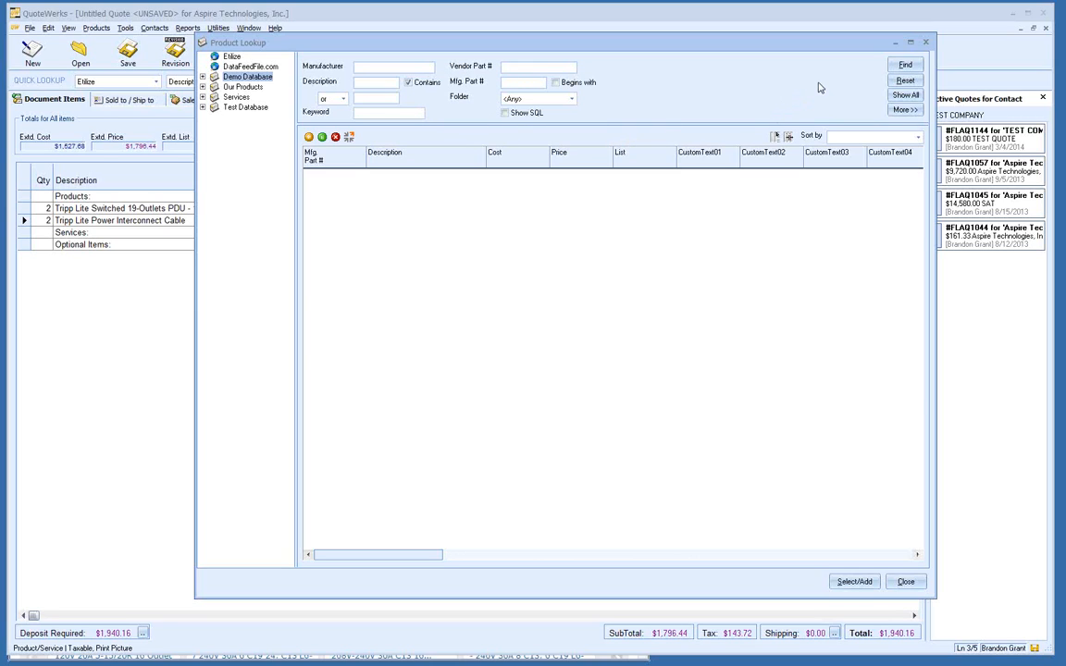
pyautogui.click(898, 97)
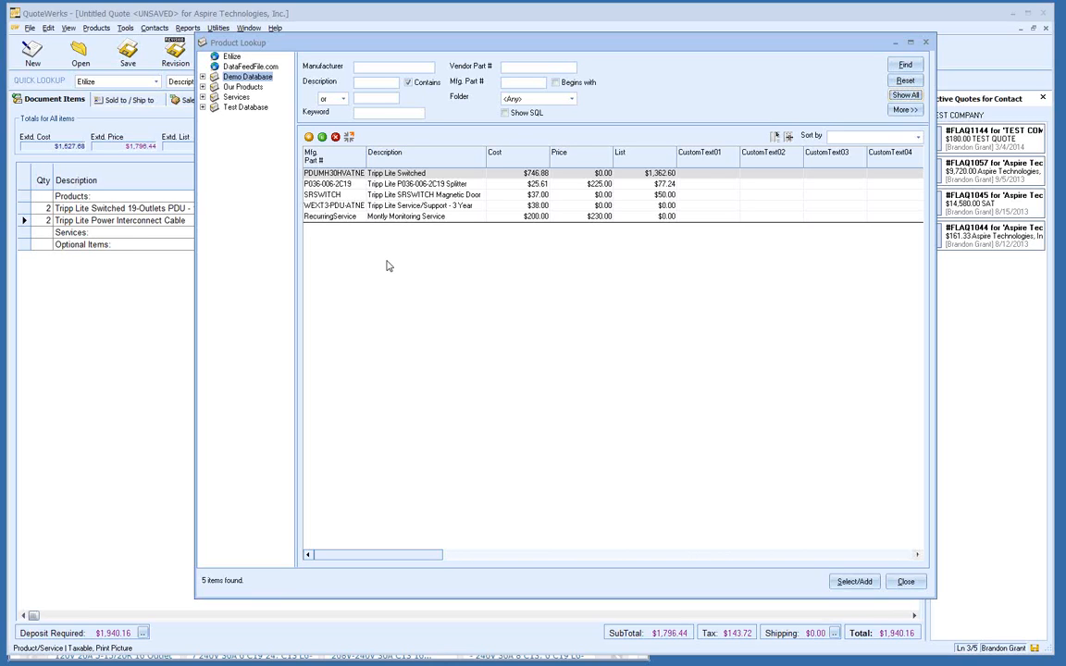
pyautogui.click(400, 218)
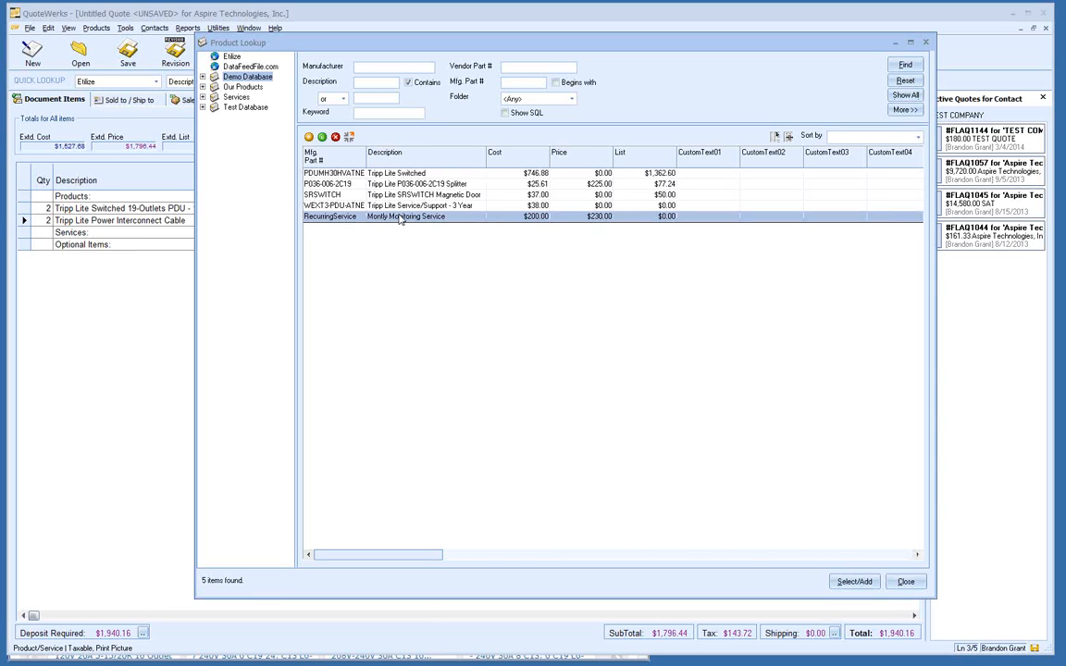
# Step: Also select the 3-year service item and SRSWITCH door switch, and start adding all three
pyautogui.keyDown('ctrl'); pyautogui.click(400, 206); pyautogui.keyUp('ctrl')
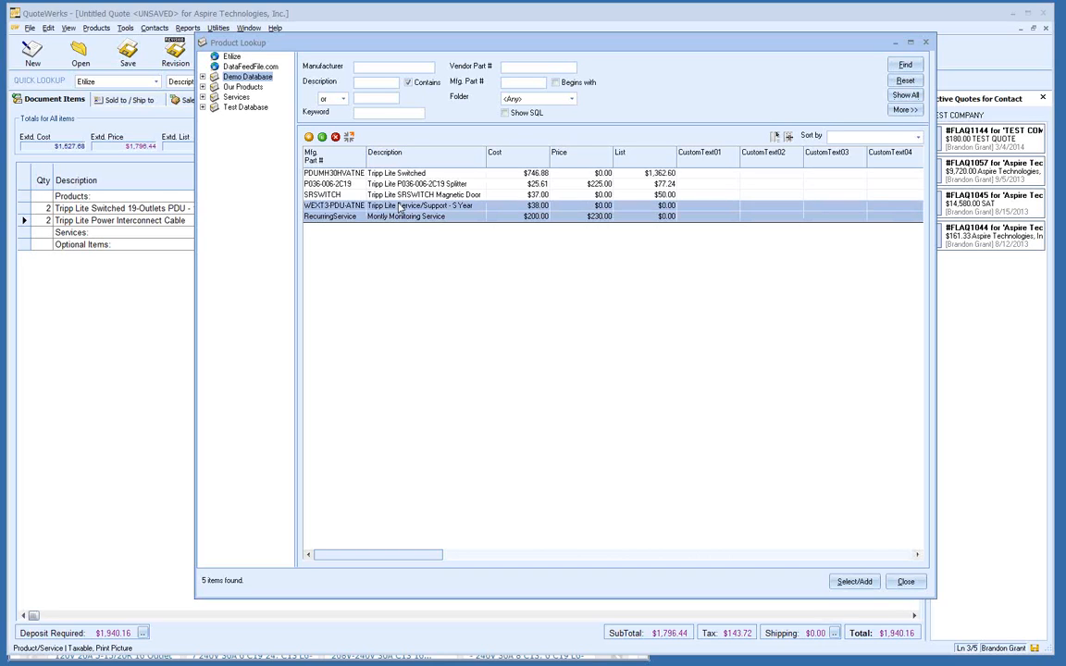
pyautogui.keyDown('ctrl'); pyautogui.click(400, 195); pyautogui.keyUp('ctrl')
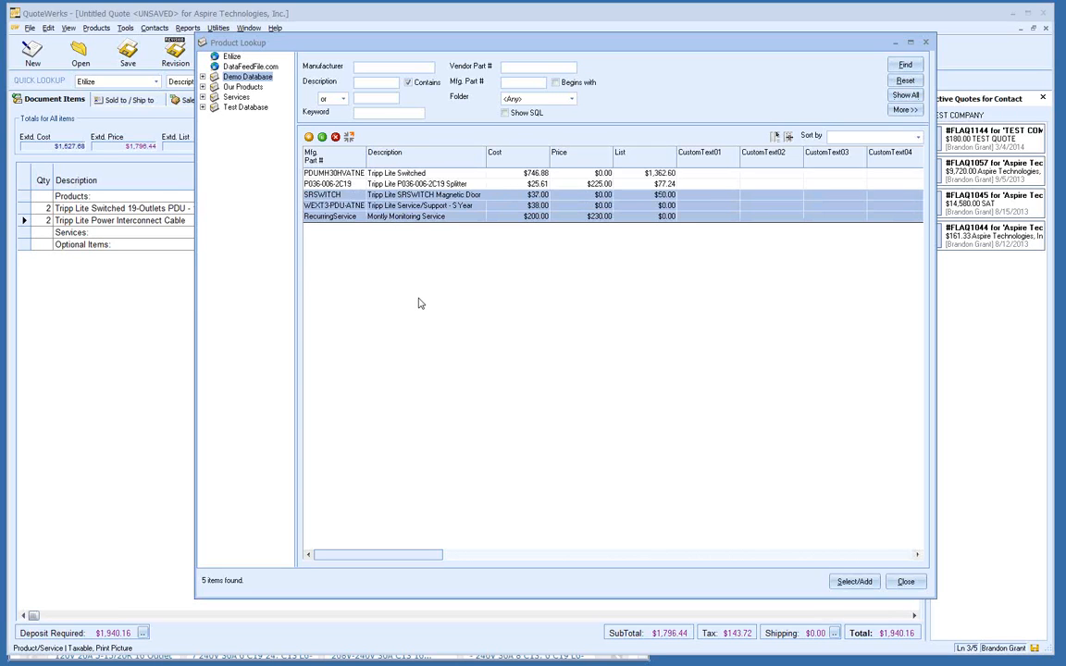
pyautogui.click(840, 588)
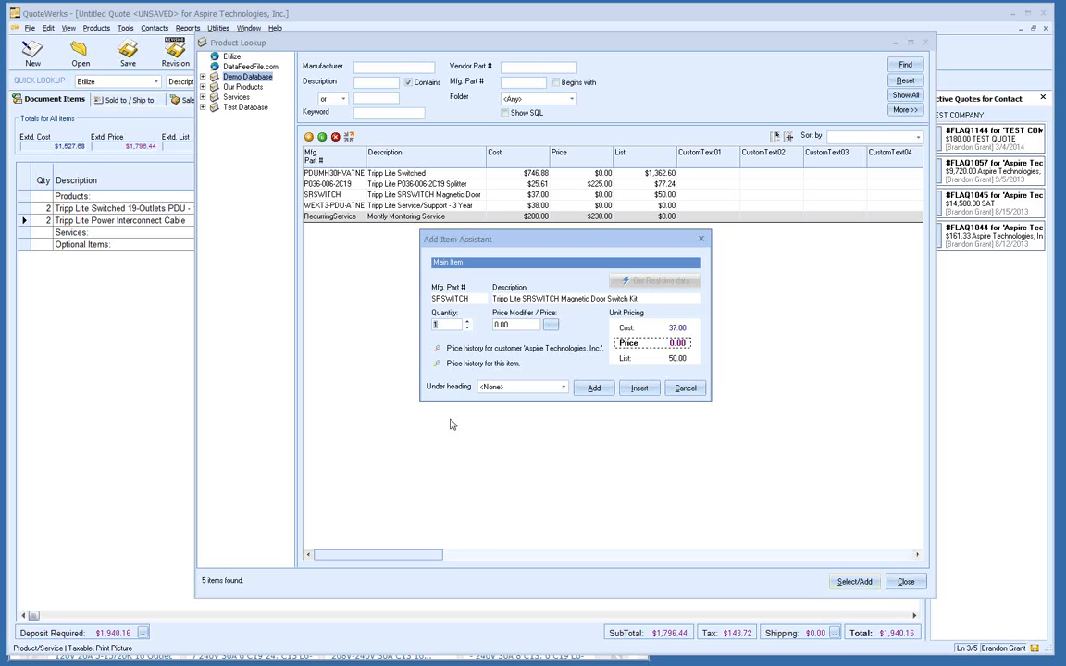
# Step: Give the SRSWITCH door switch a 15-point margin and add it under Optional Items
pyautogui.click(551, 325)
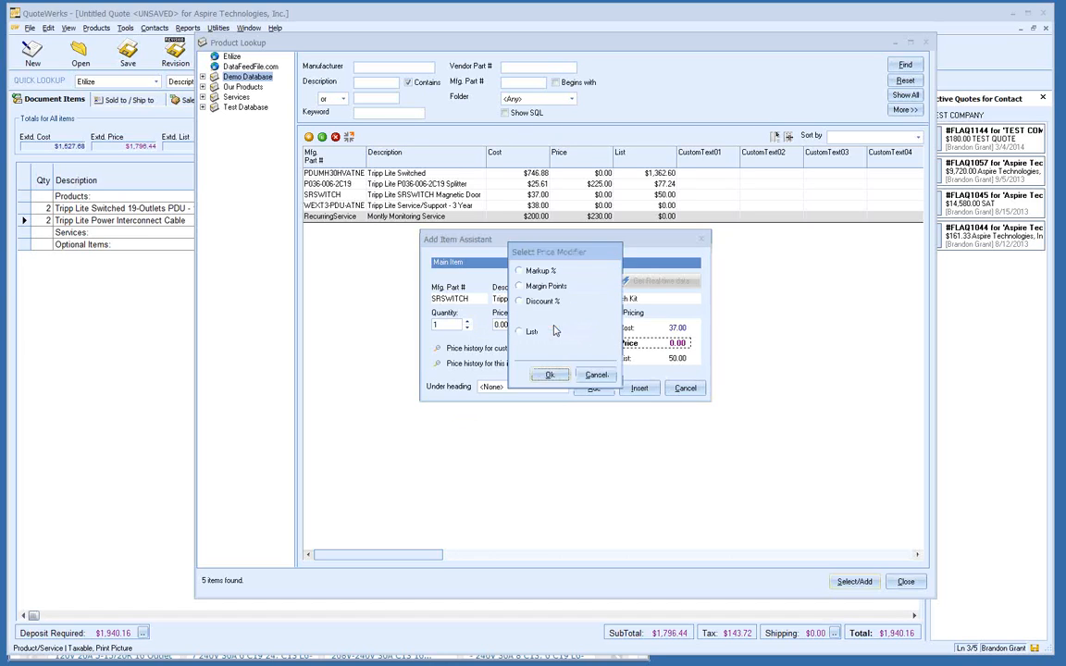
pyautogui.click(543, 287)
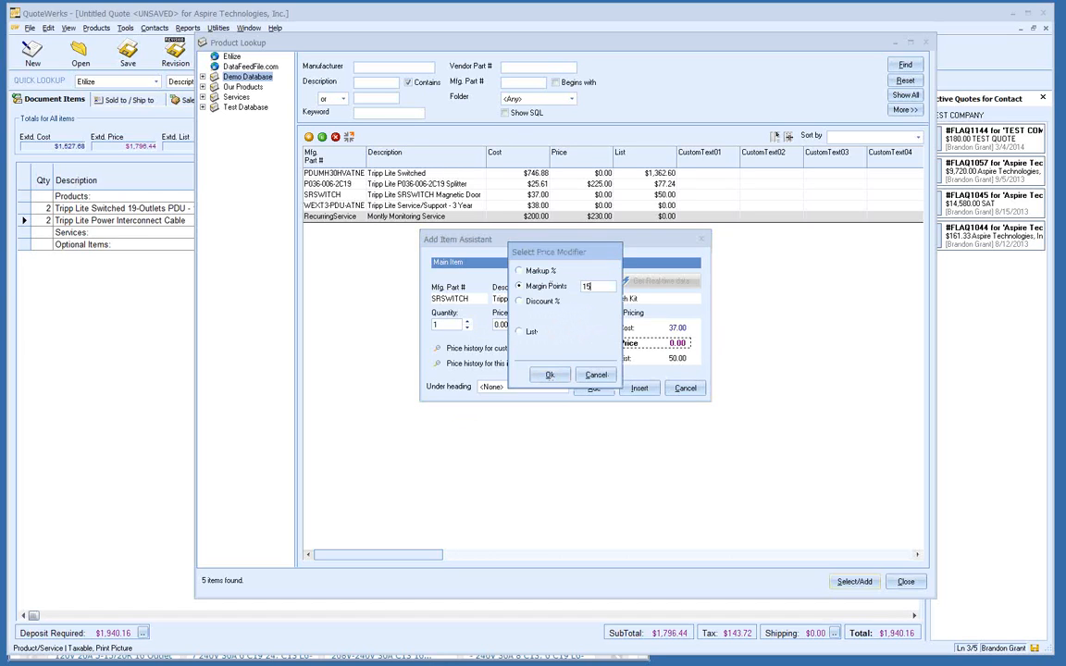
pyautogui.click(552, 375)
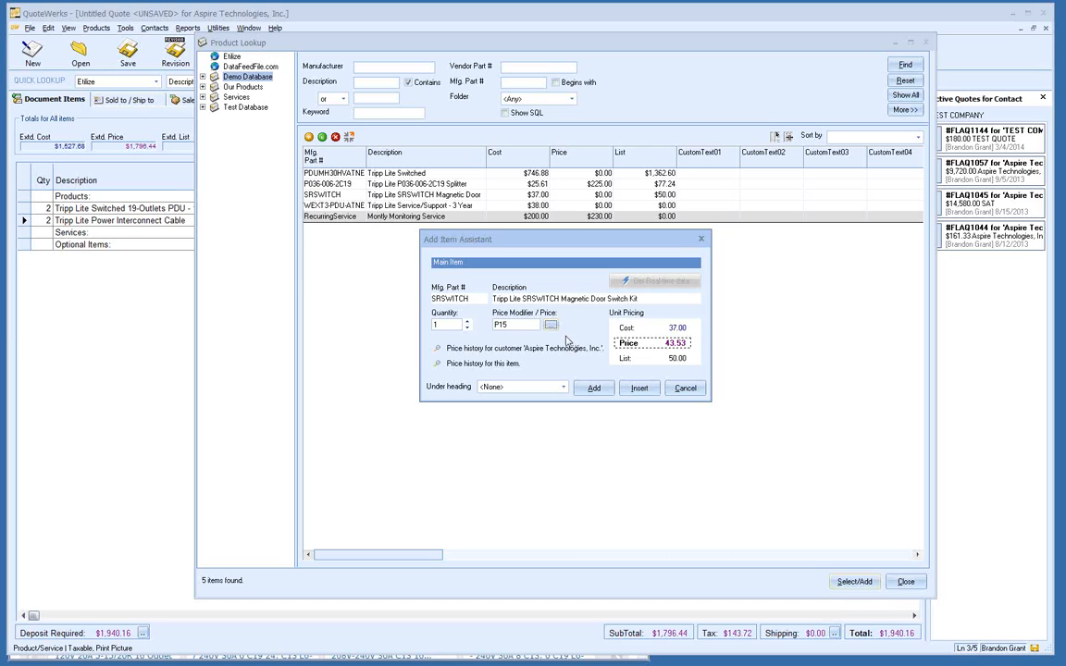
pyautogui.click(563, 388)
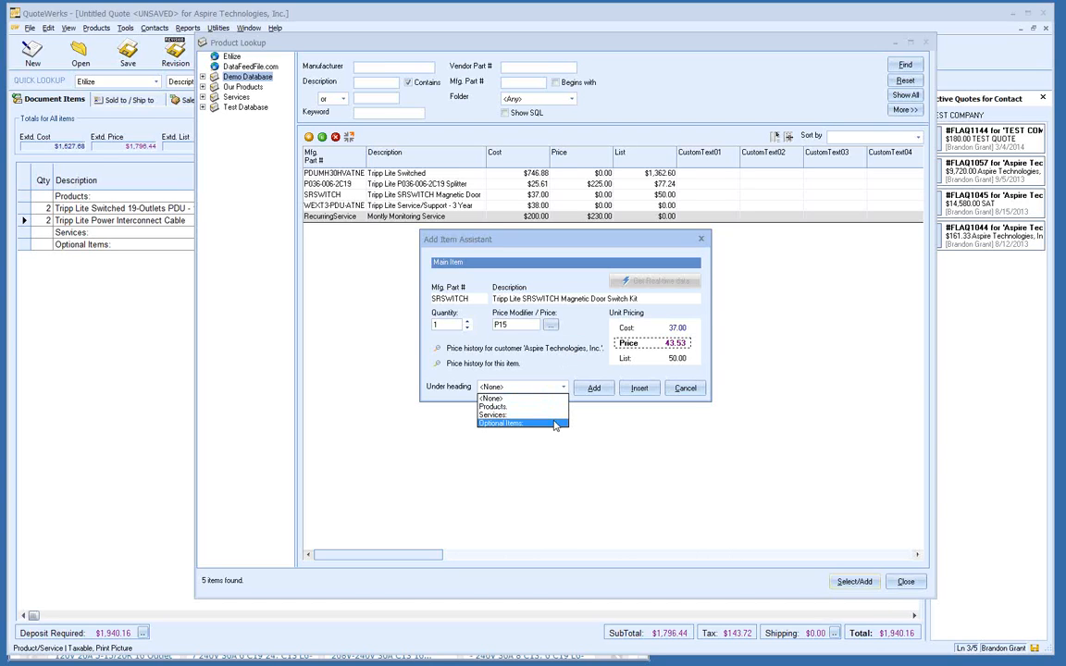
pyautogui.click(555, 424)
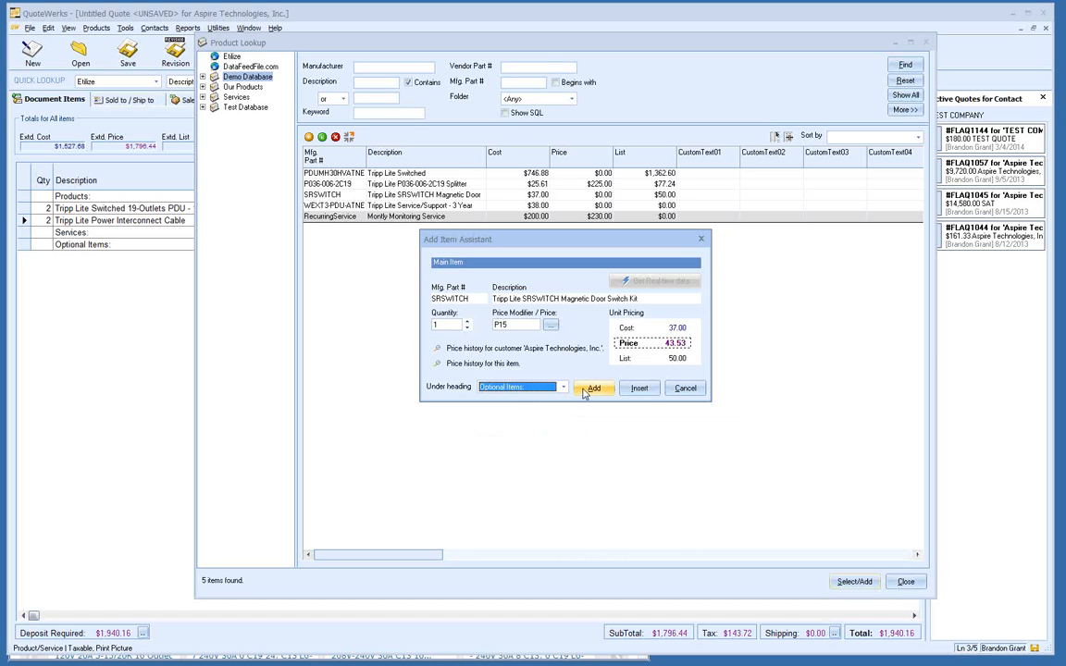
pyautogui.click(590, 389)
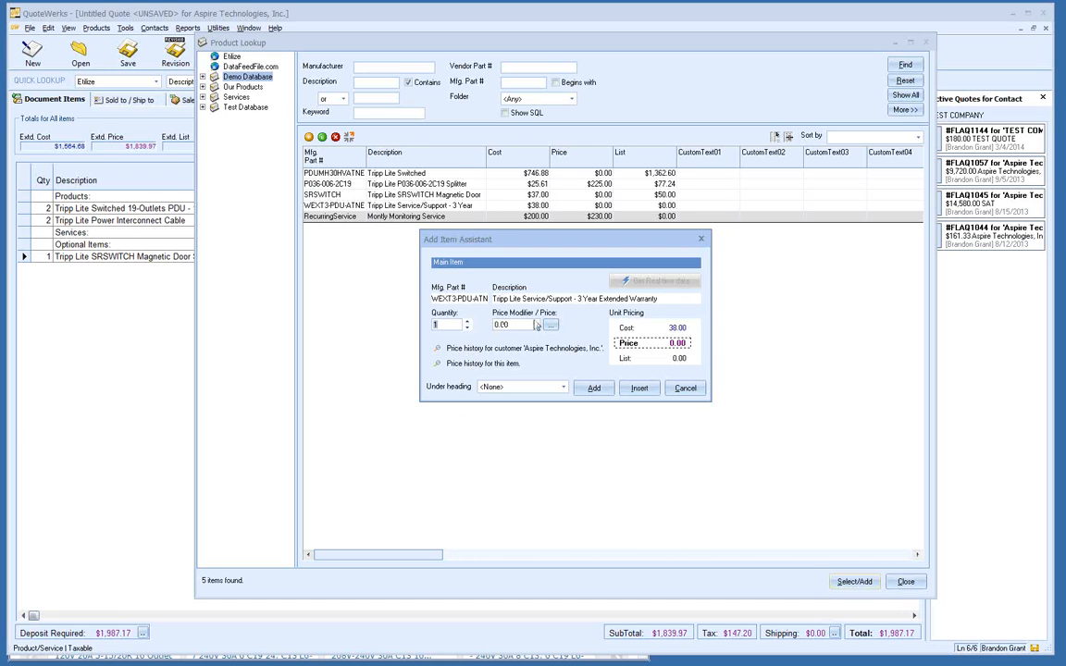
# Step: Add the 3-year extended warranty with price modifier M15 under Services
pyautogui.moveTo(519, 326); pyautogui.dragTo(481, 326)
pyautogui.write('M15')
pyautogui.click(563, 389)
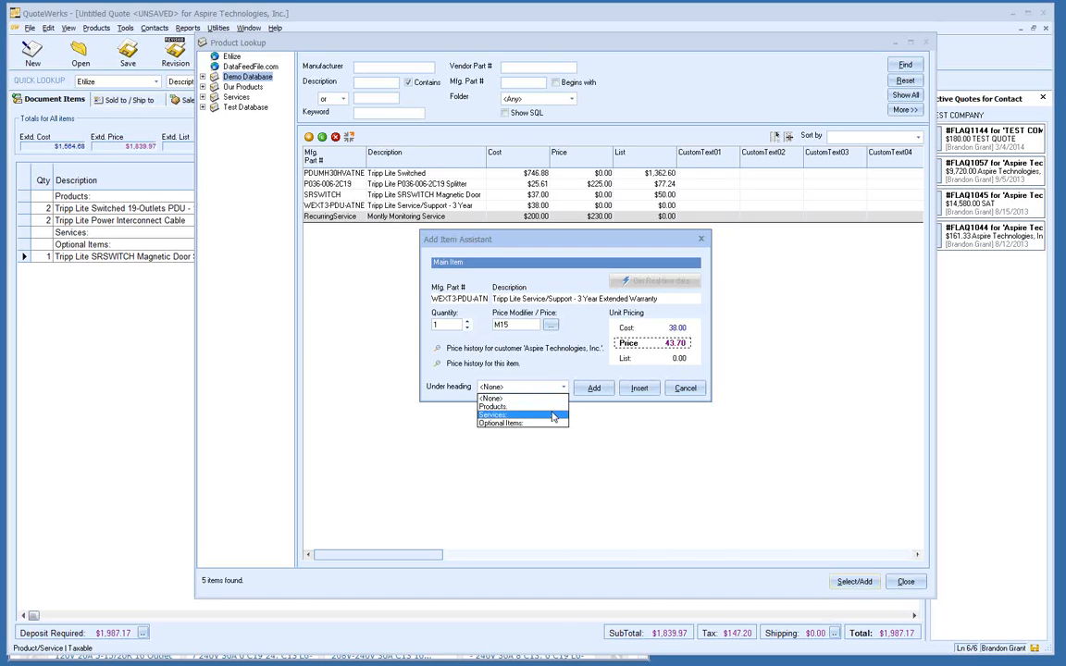
pyautogui.click(553, 415)
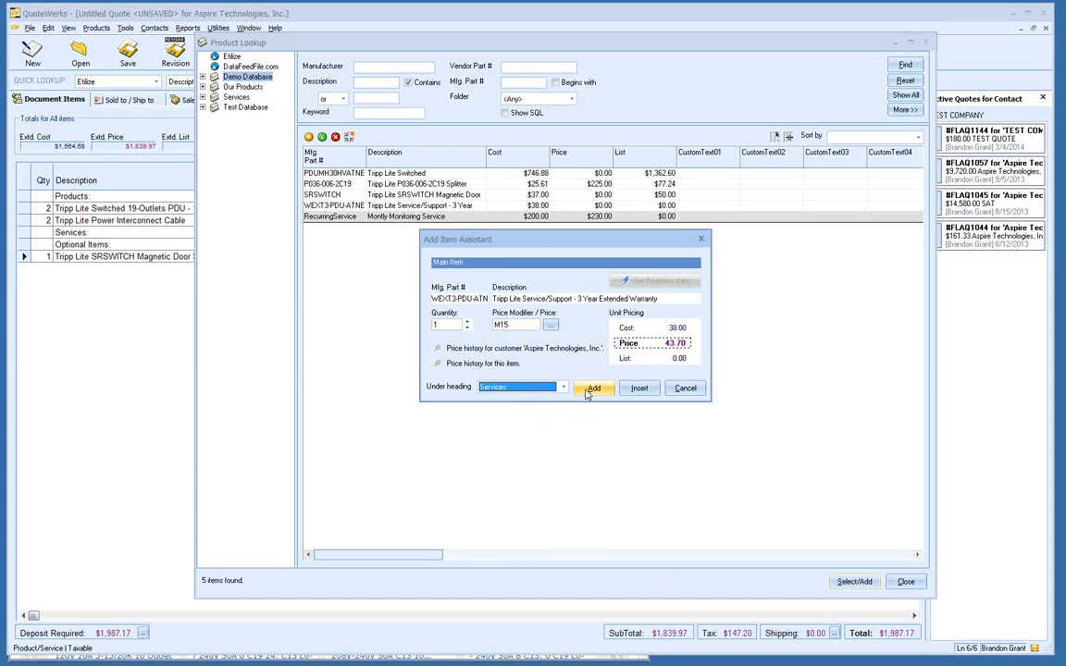
pyautogui.click(589, 390)
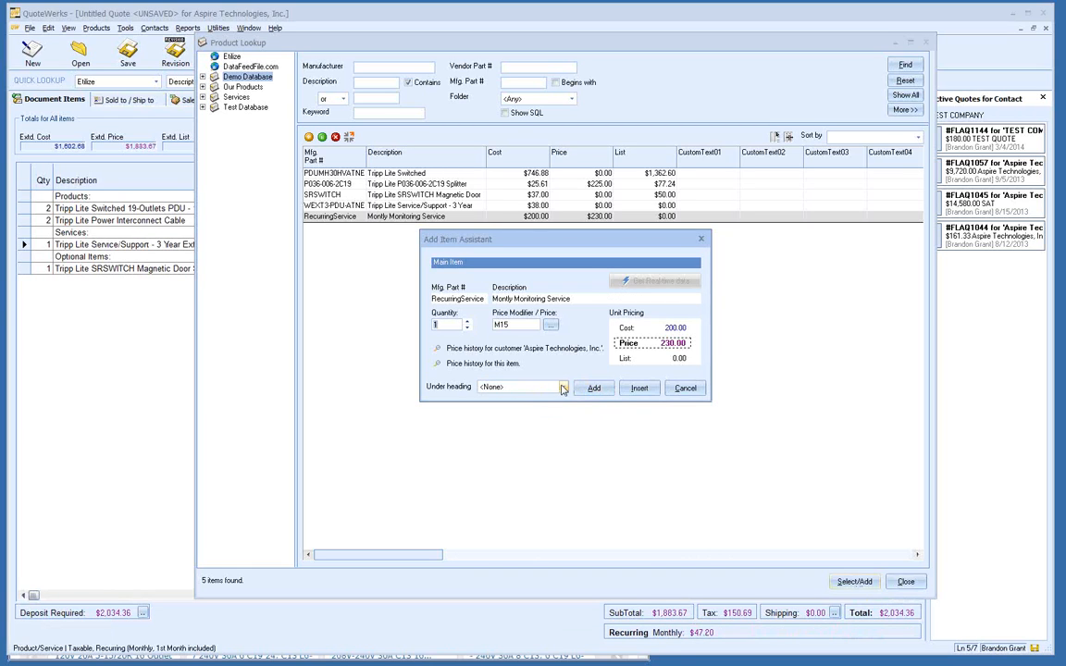
# Step: Add the Monthly Monitoring Service under Services
pyautogui.click(561, 387)
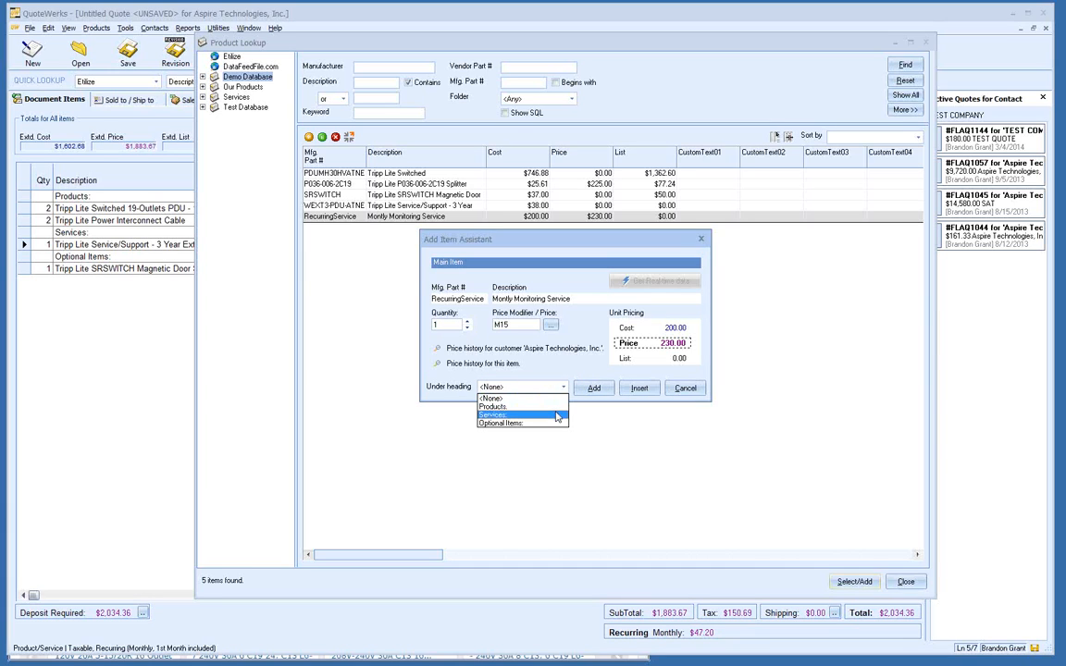
pyautogui.click(556, 416)
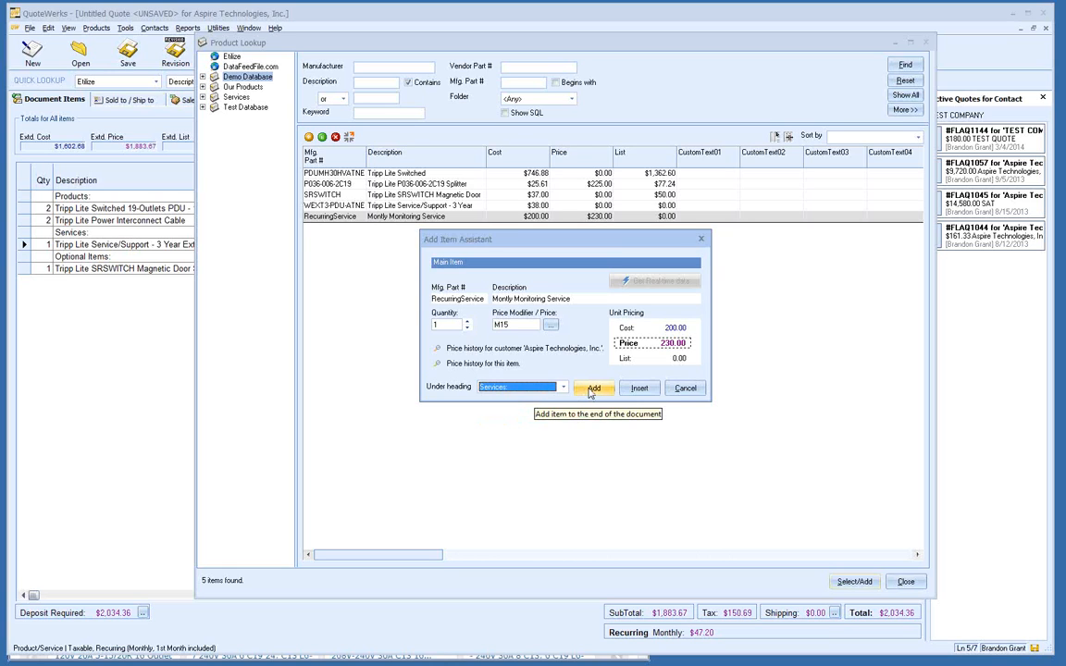
pyautogui.click(591, 390)
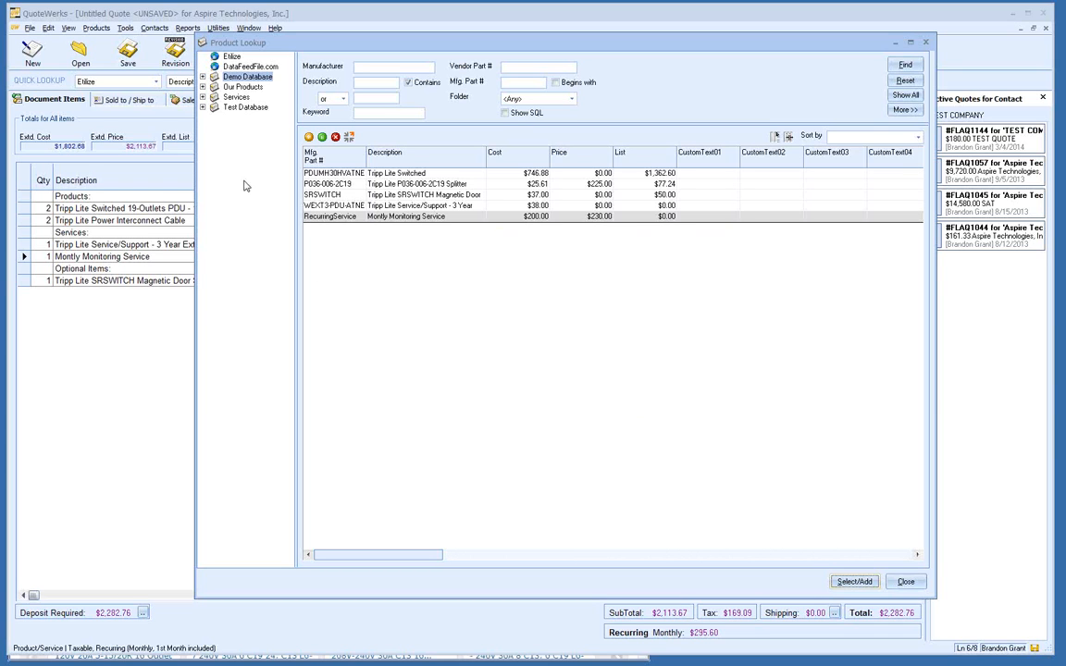
# Step: Browse Our Products, Services (Show All) and Test Database, then close Product Lookup
pyautogui.click(243, 86)
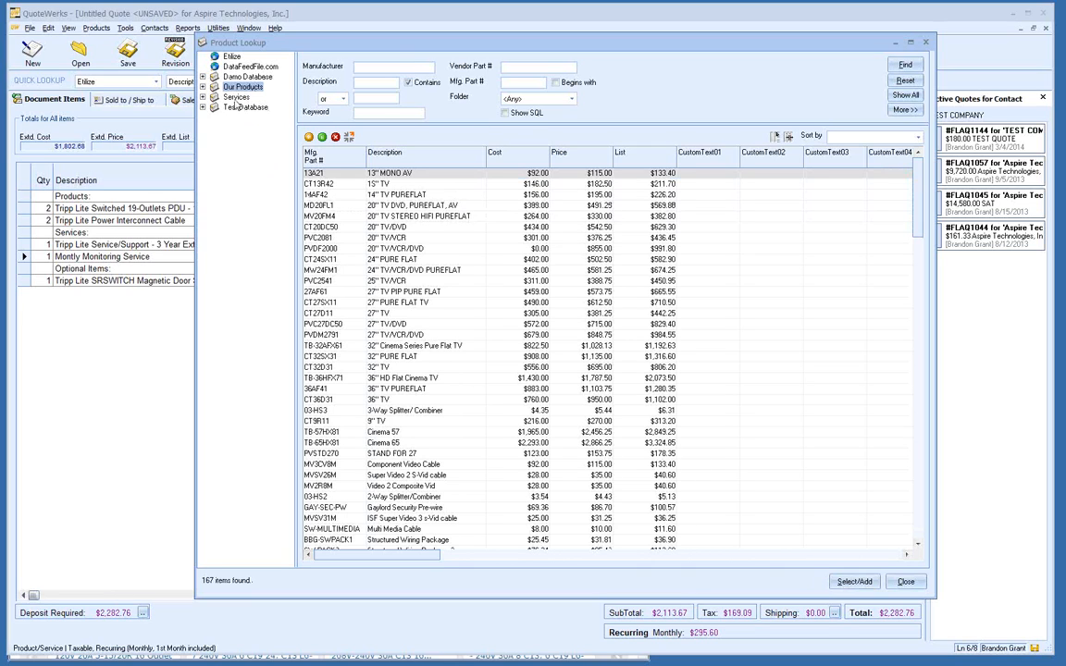
pyautogui.click(215, 95)
pyautogui.click(905, 95)
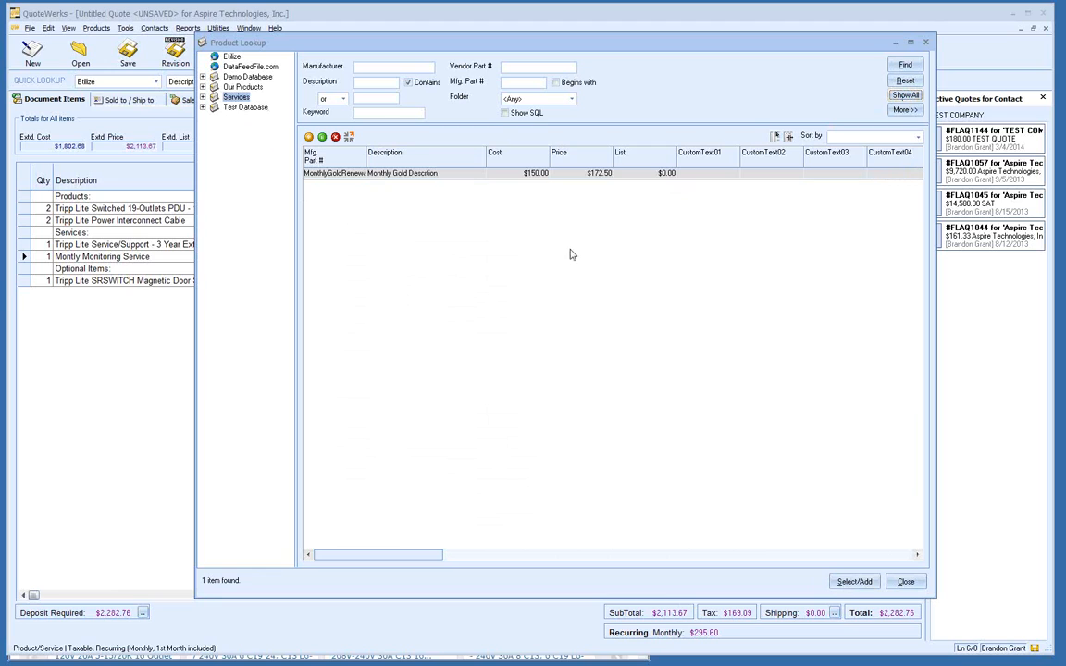
pyautogui.click(239, 108)
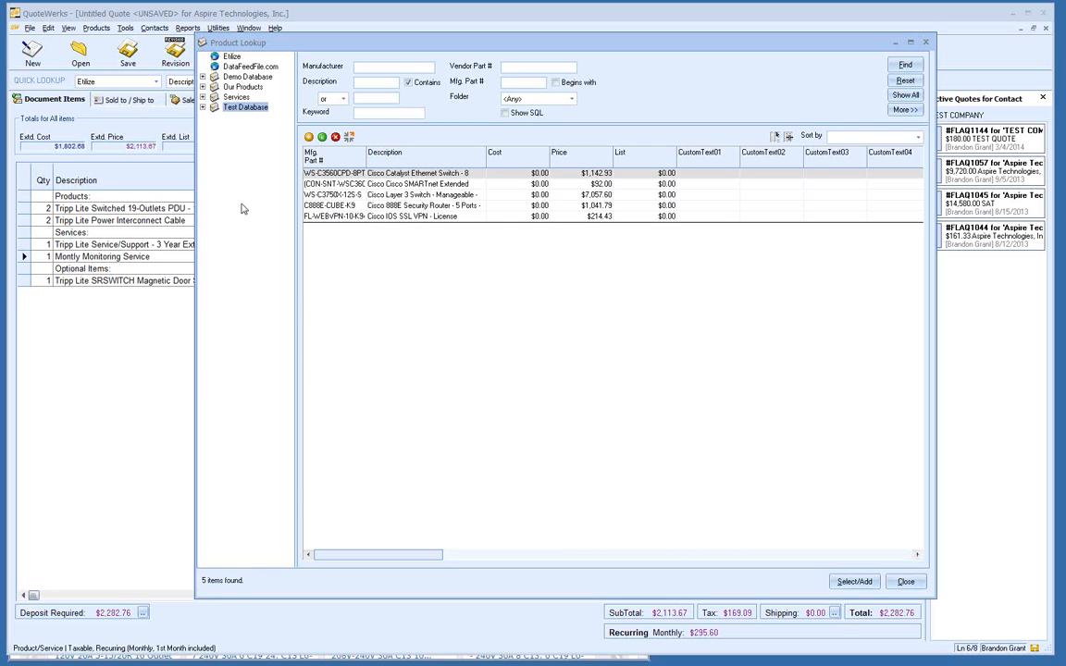
pyautogui.click(236, 97)
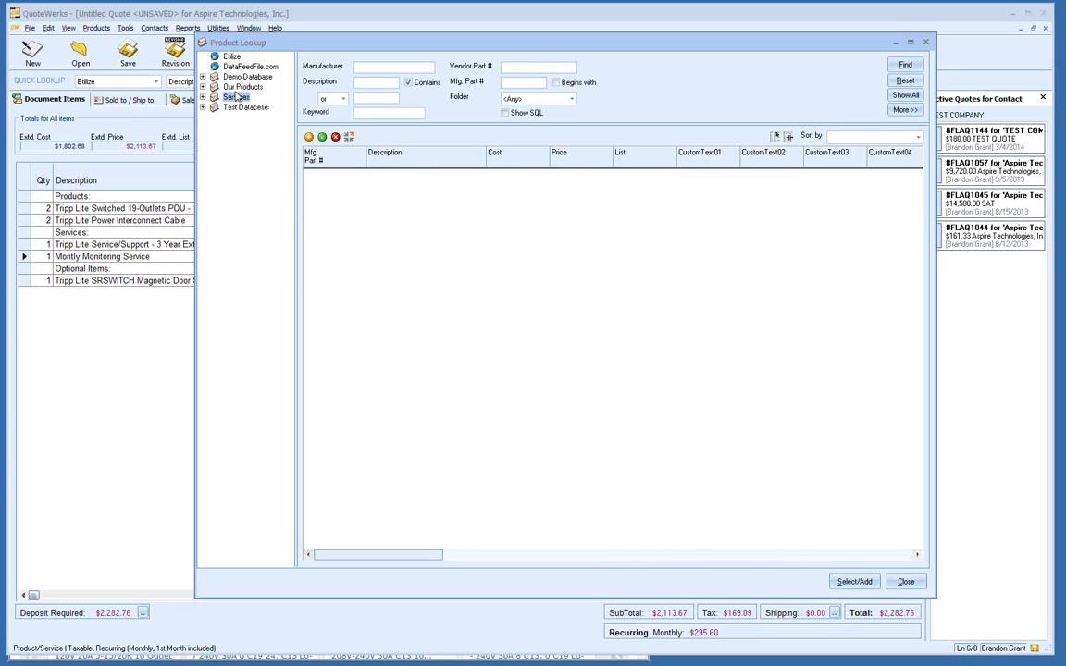
pyautogui.click(236, 87)
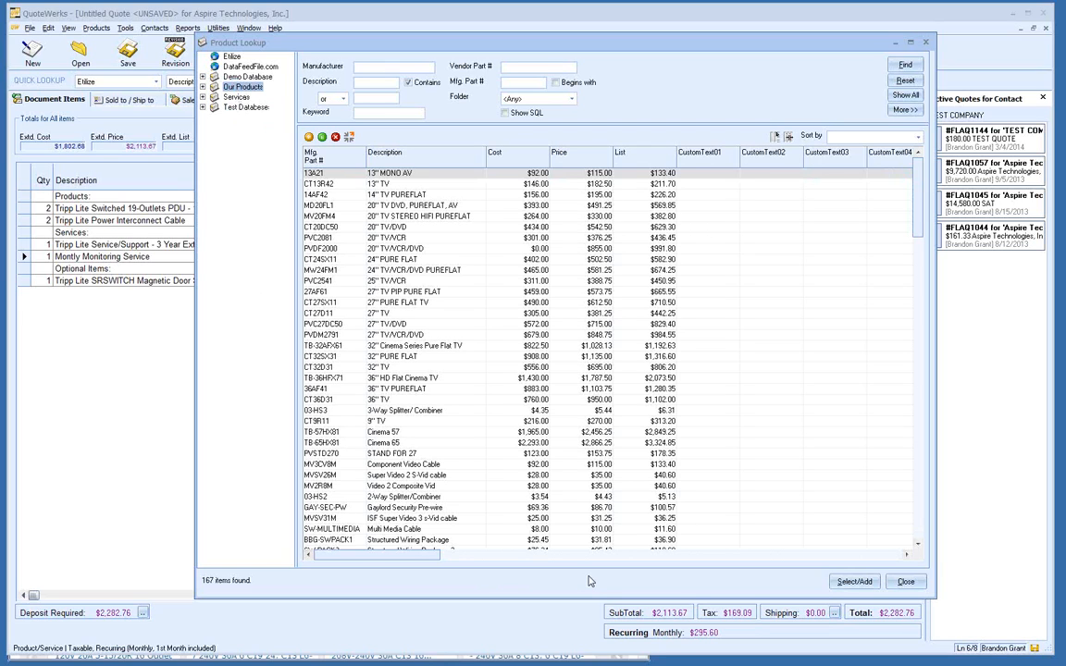
pyautogui.click(906, 583)
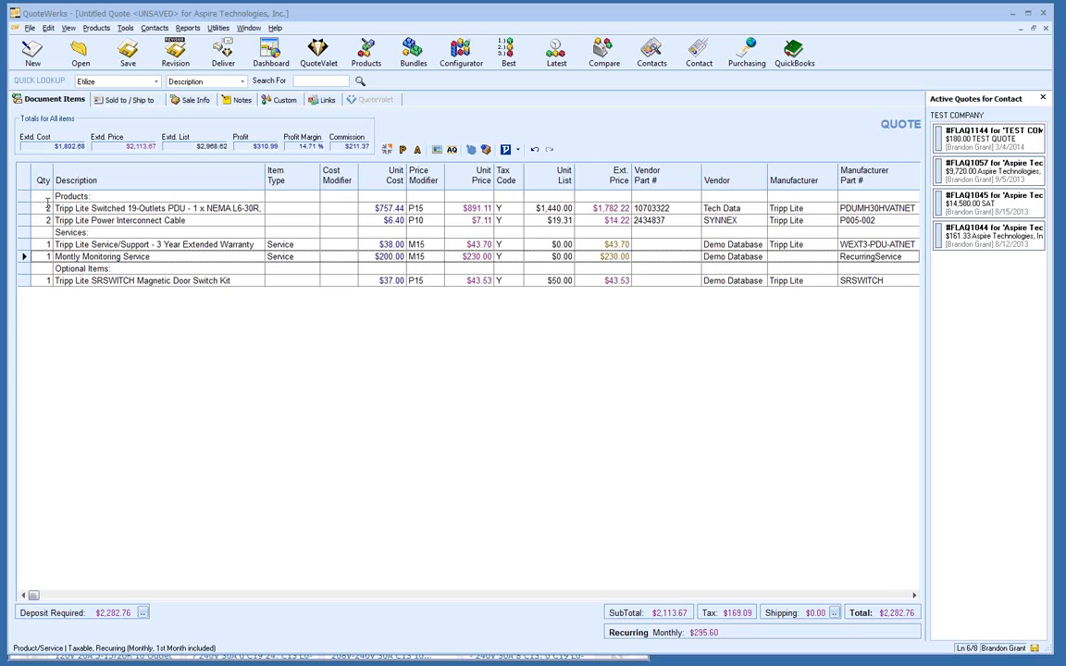
# Step: Set the 3-year extended warranty's quantity to 2, giving an $87.40 extended price
pyautogui.click(49, 244)
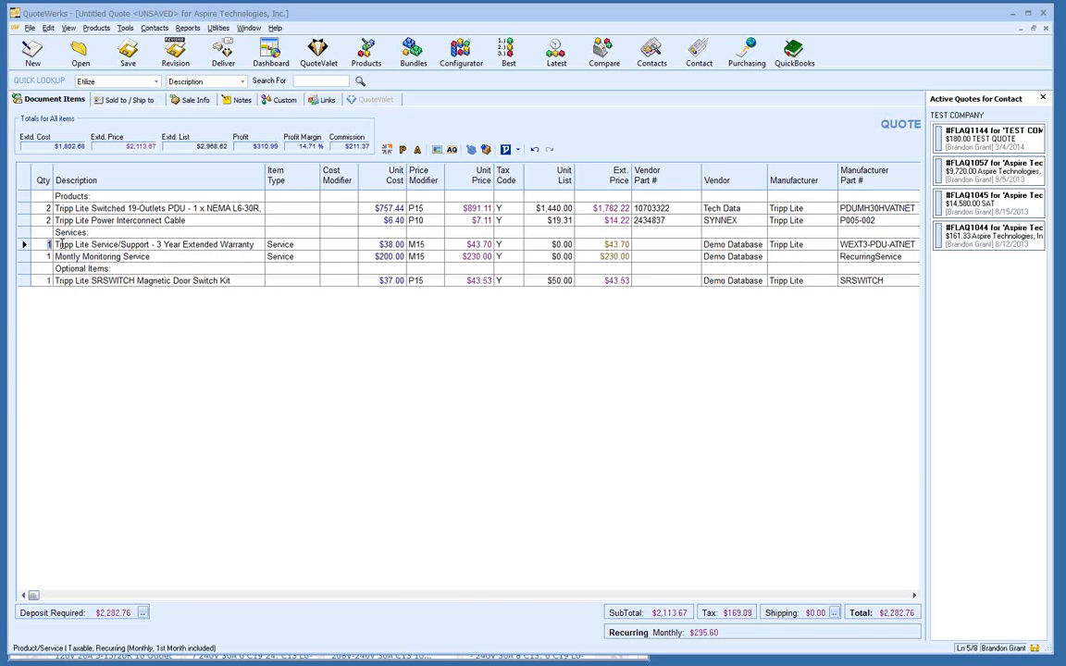
pyautogui.click(67, 246)
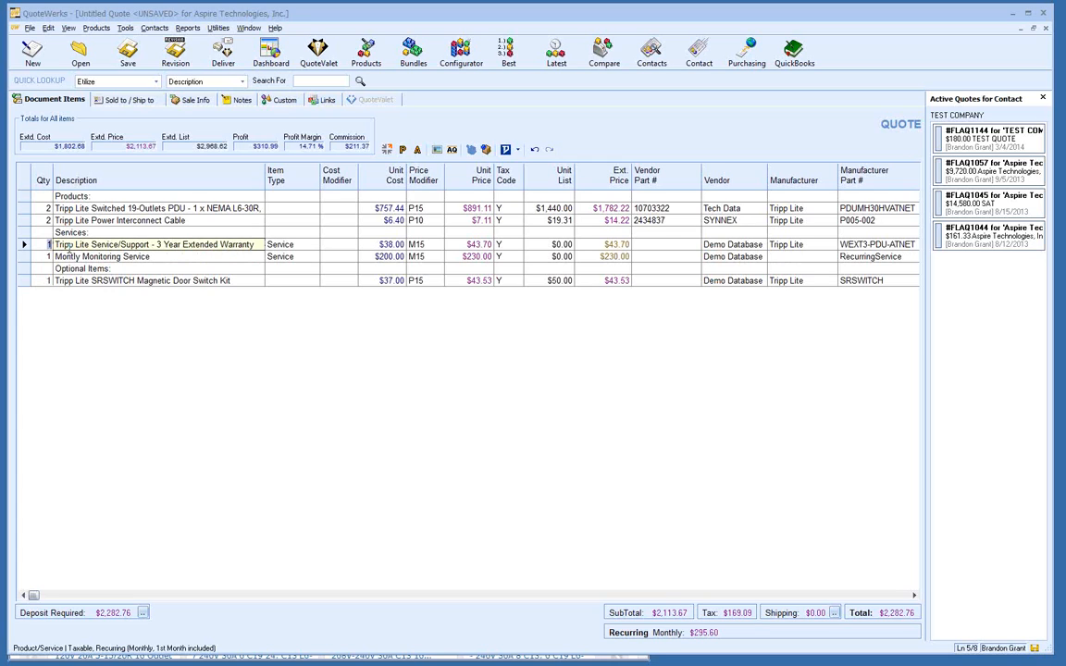
pyautogui.write('2')
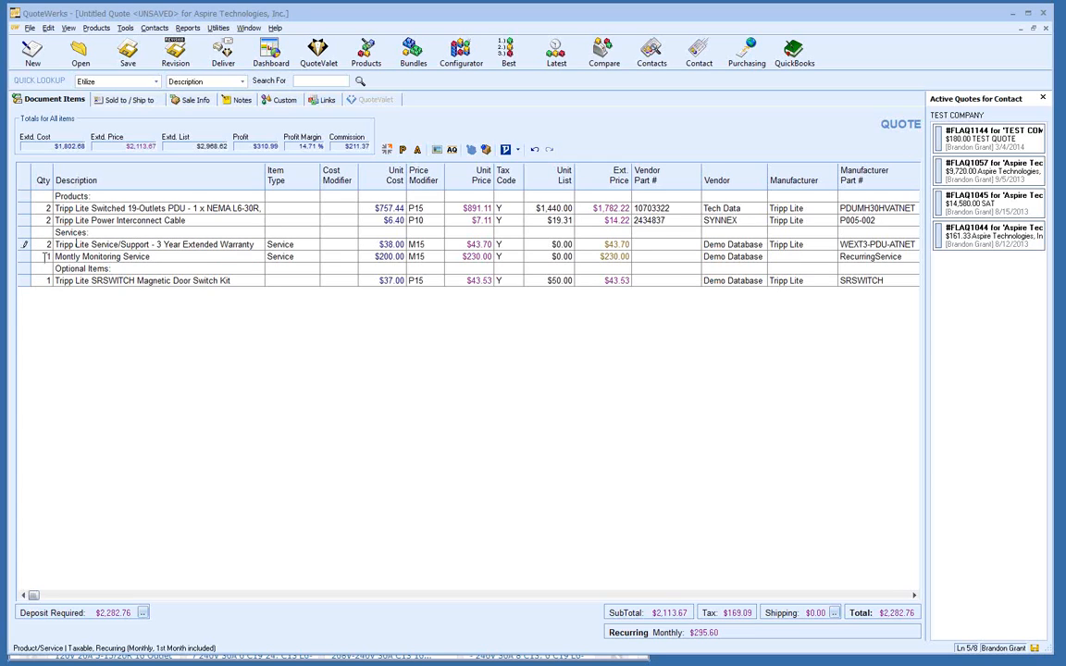
pyautogui.click(42, 254)
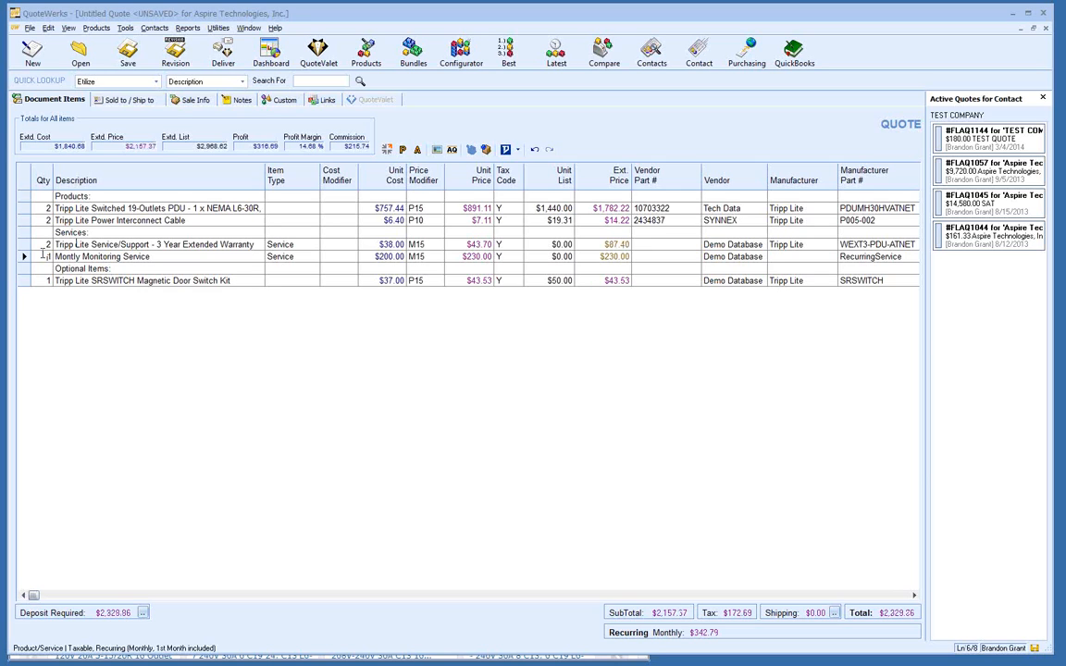
pyautogui.click(43, 256)
# Step: Select all quote lines and apply a quantity of 3 through Apply Quantity Change
pyautogui.rightClick(41, 257)
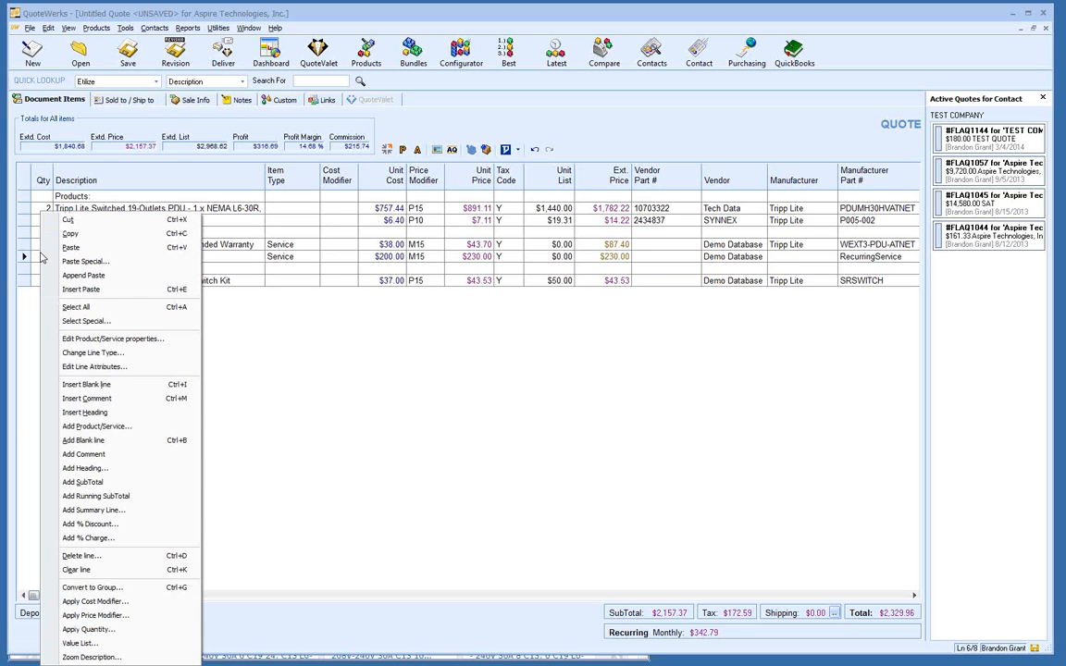
pyautogui.click(65, 308)
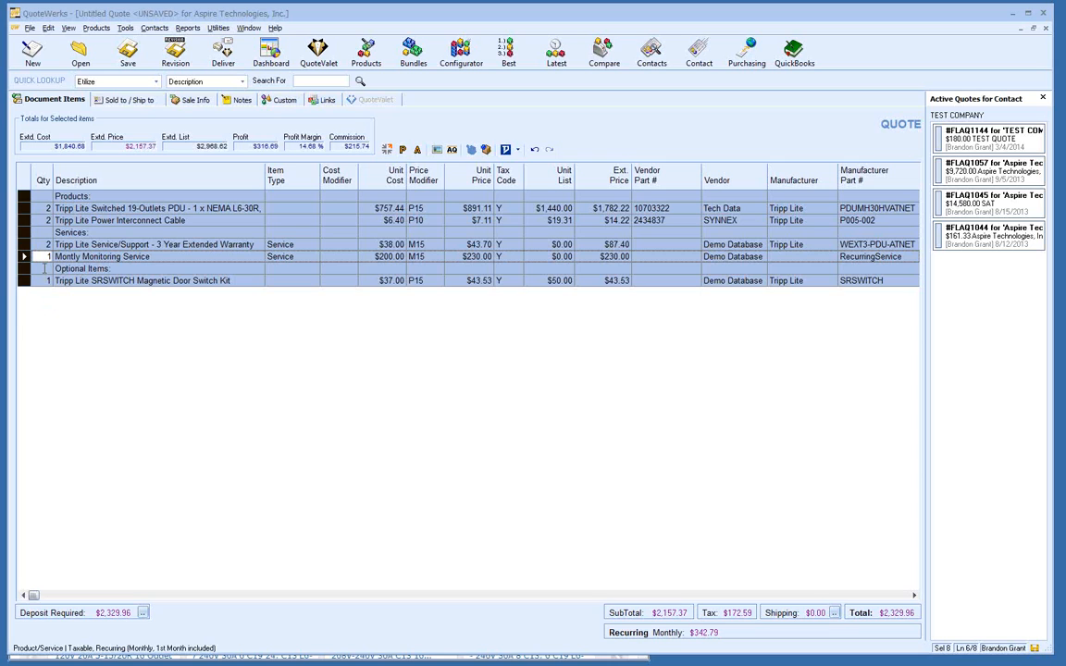
pyautogui.rightClick(44, 271)
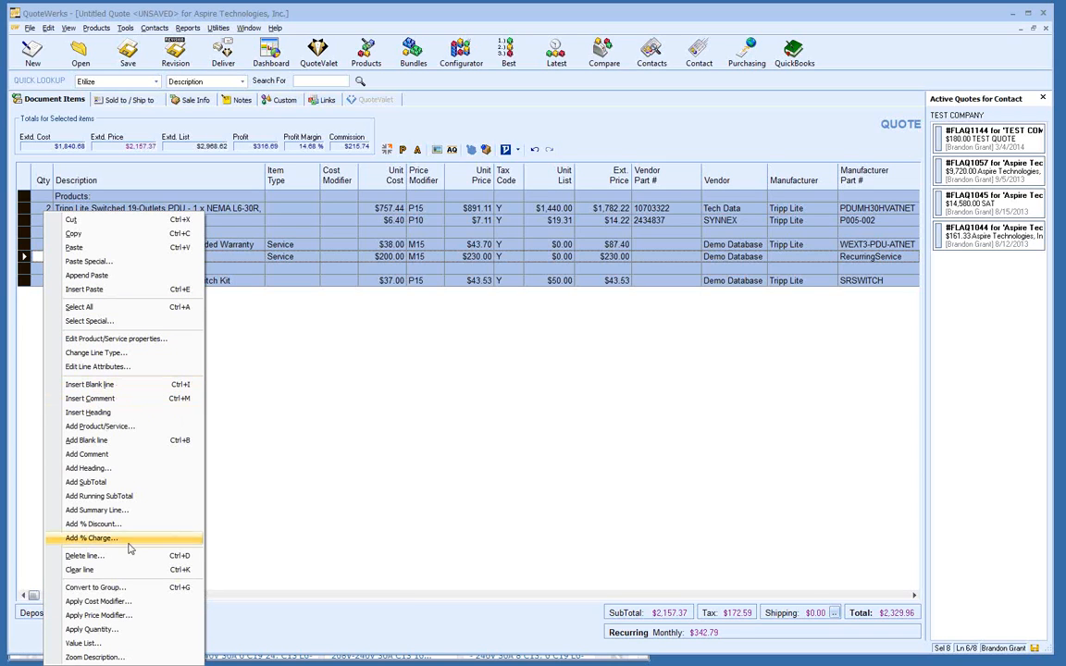
pyautogui.click(150, 631)
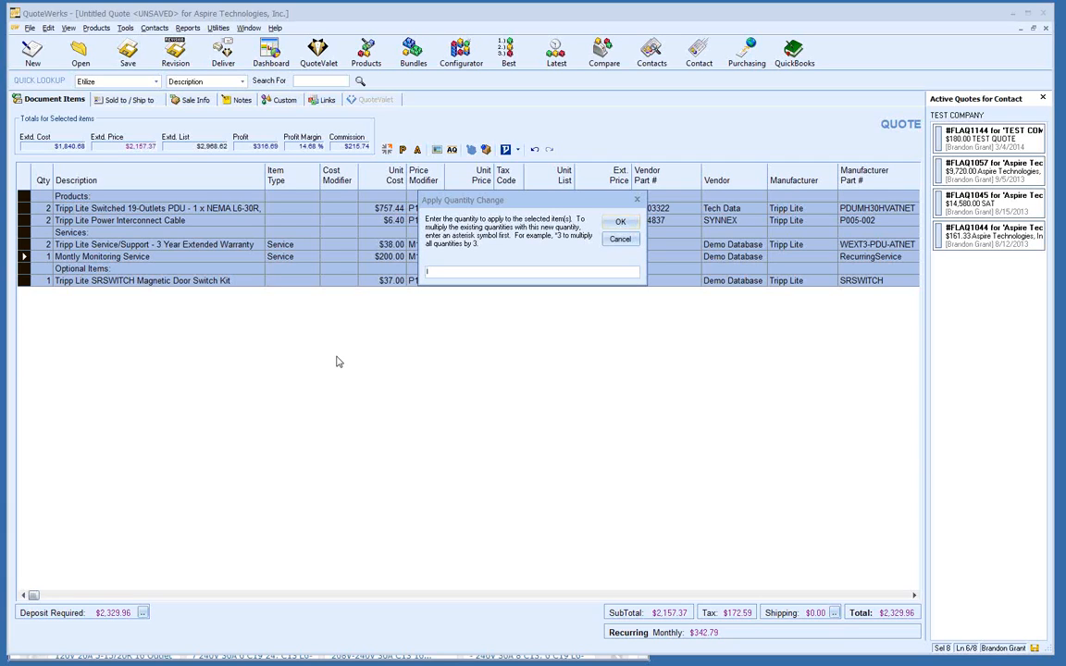
pyautogui.write('2')
pyautogui.write('3')
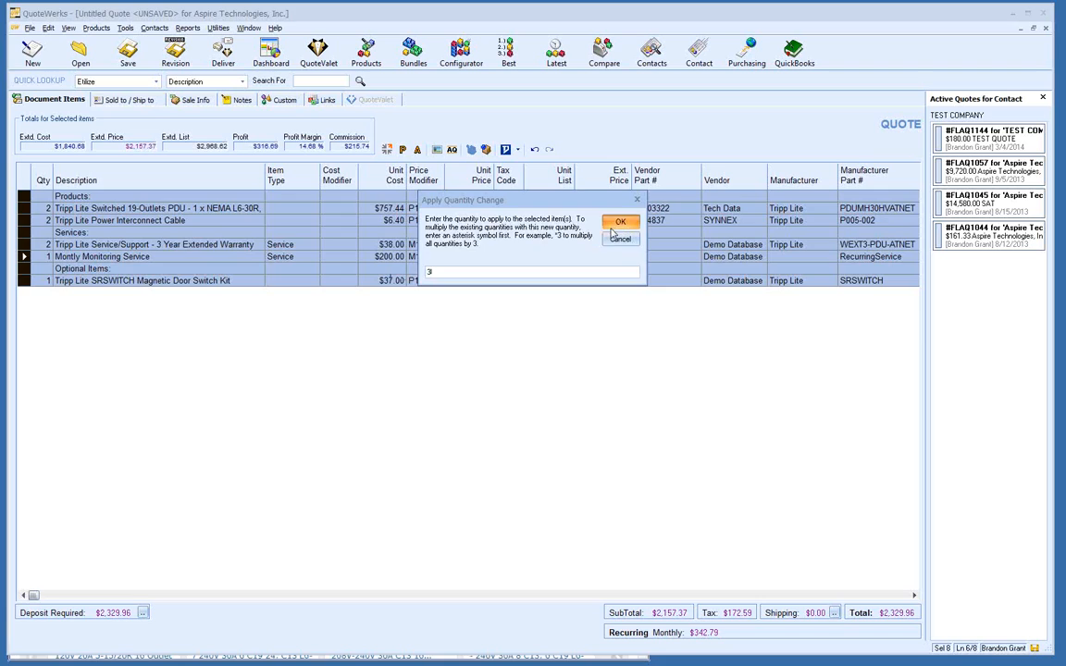
pyautogui.press('Return')
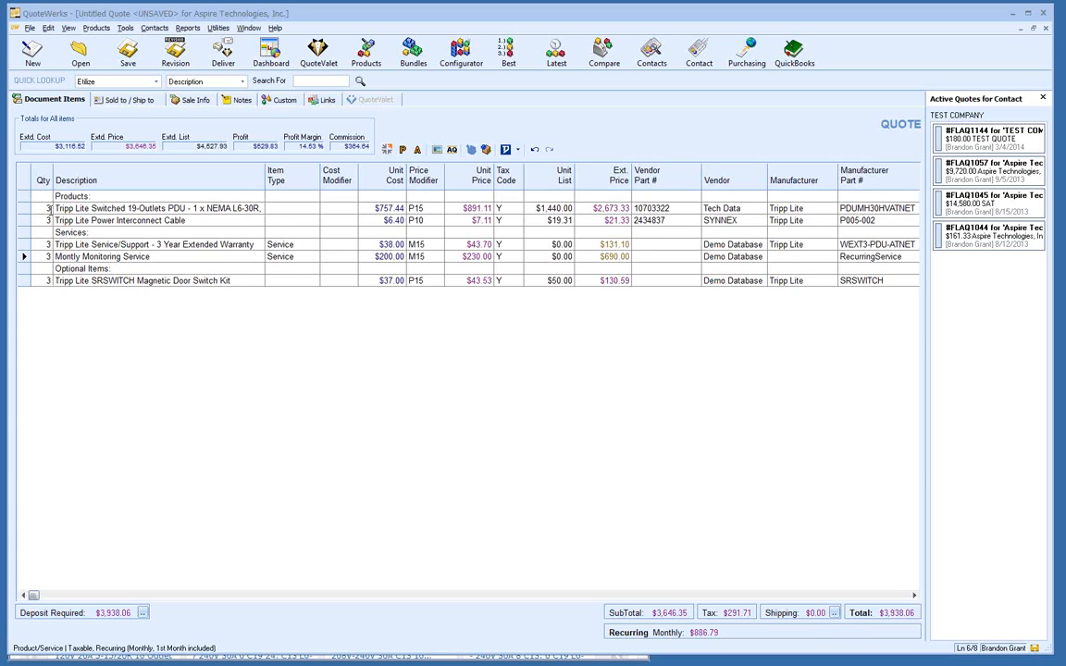
pyautogui.click(49, 208)
pyautogui.click(67, 208)
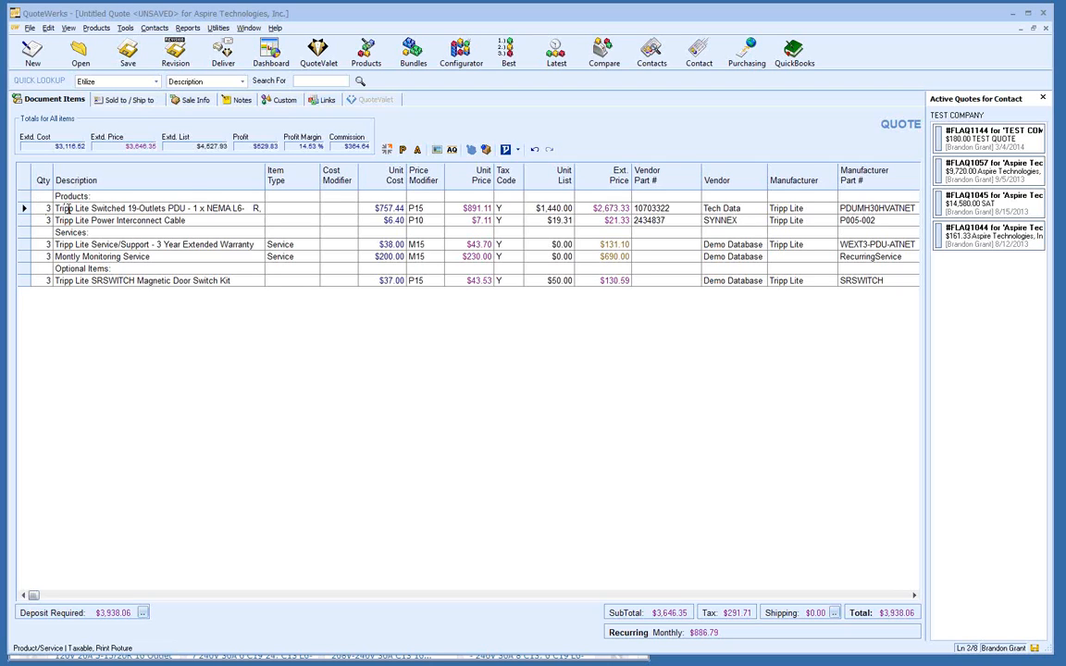
pyautogui.doubleClick(67, 208)
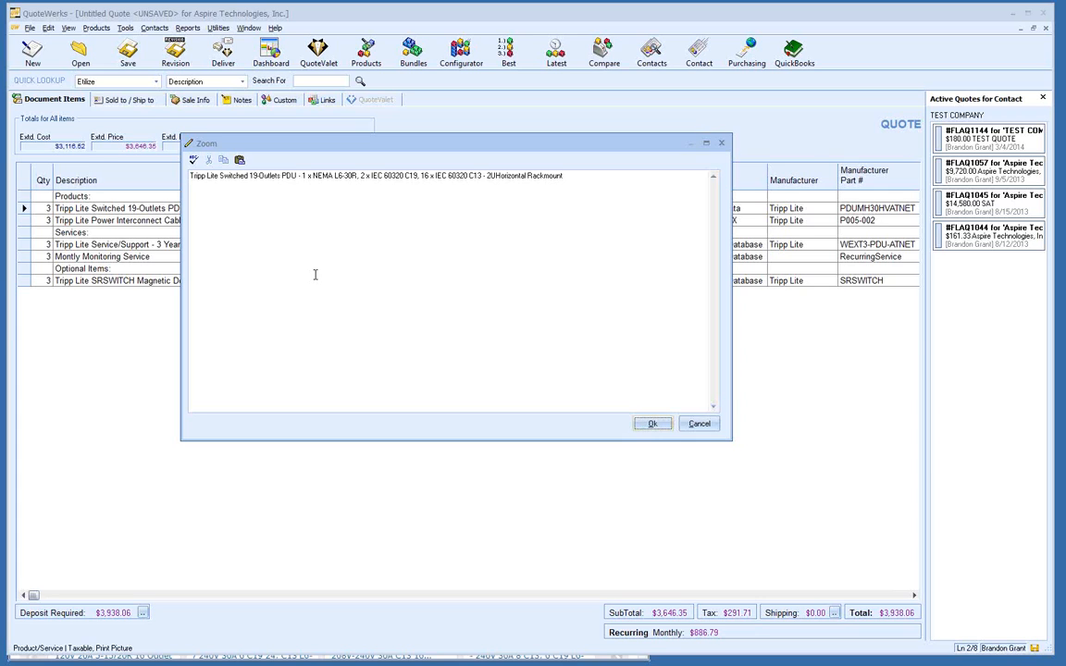
pyautogui.click(699, 424)
pyautogui.click(121, 208)
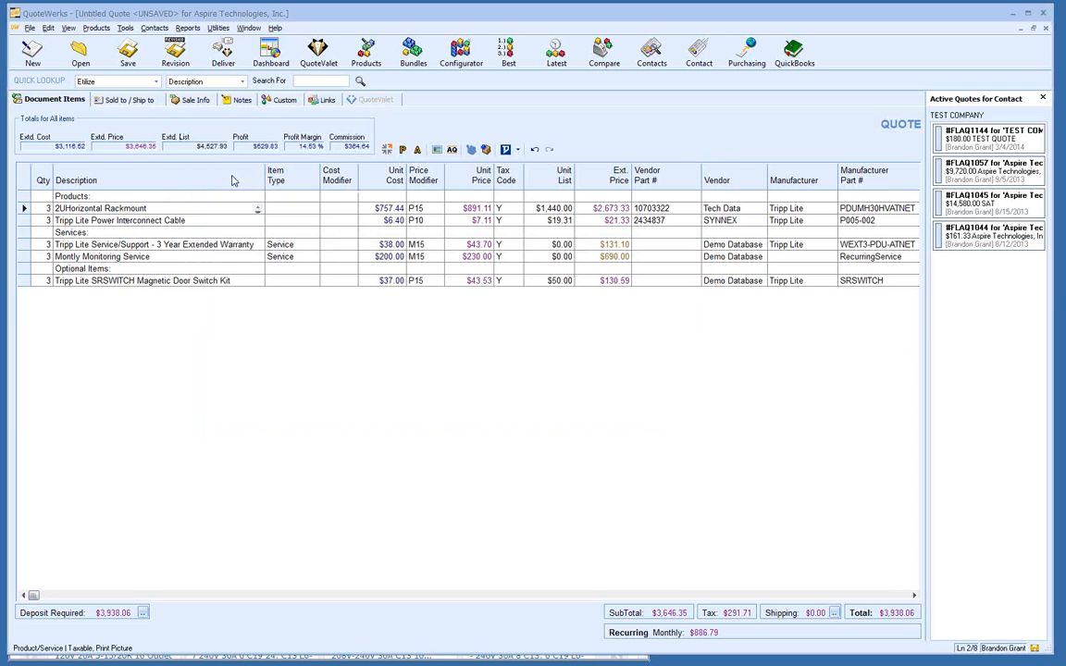
# Step: Override the Tripp Lite PDU's unit price from $891.11 to $900.00 ($2,700.00 extended)
pyautogui.click(451, 210)
pyautogui.click(456, 209)
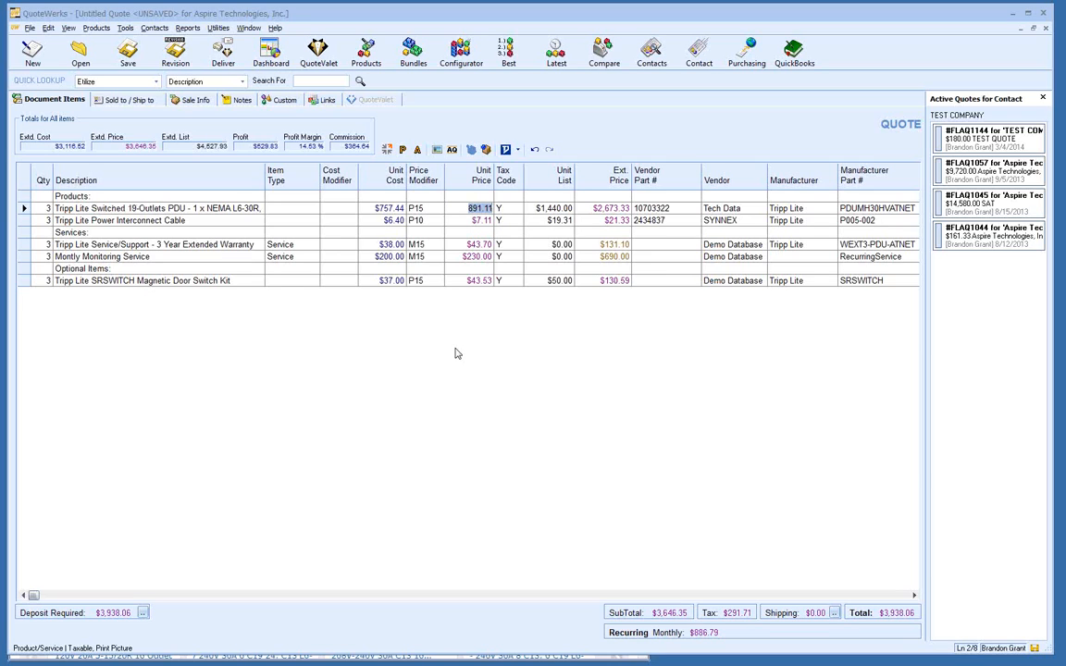
pyautogui.write('900.00')
pyautogui.press('Return')
pyautogui.click(473, 221)
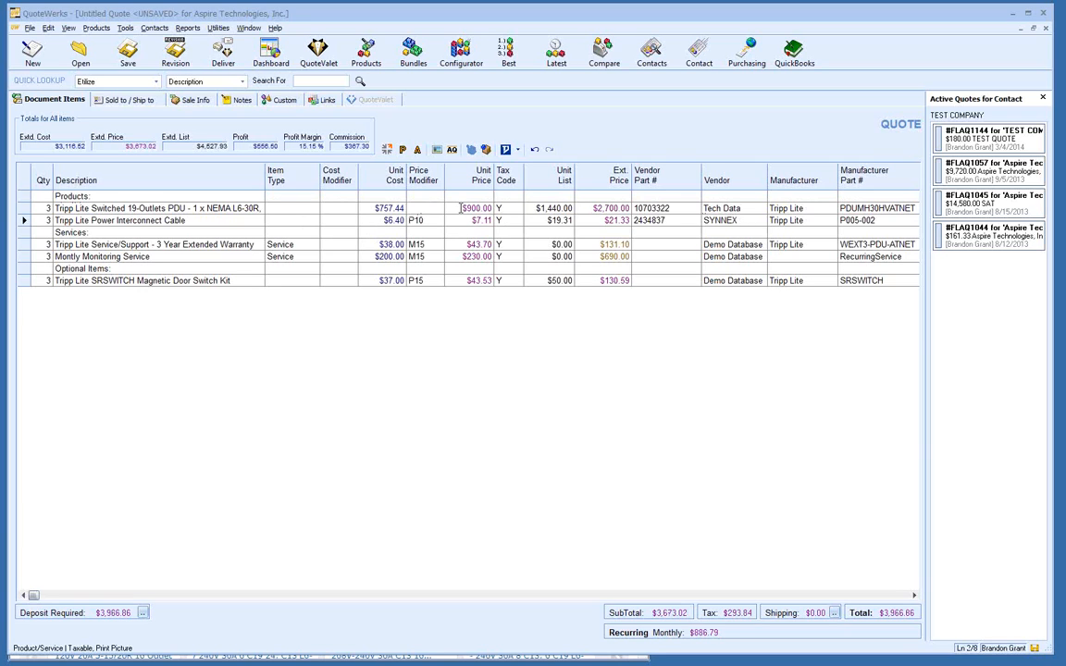
pyautogui.click(460, 208)
# Step: Apply a 20 Margin Points modifier to the PDU and cable lines, giving $946.80 and $8.00
pyautogui.click(21, 209)
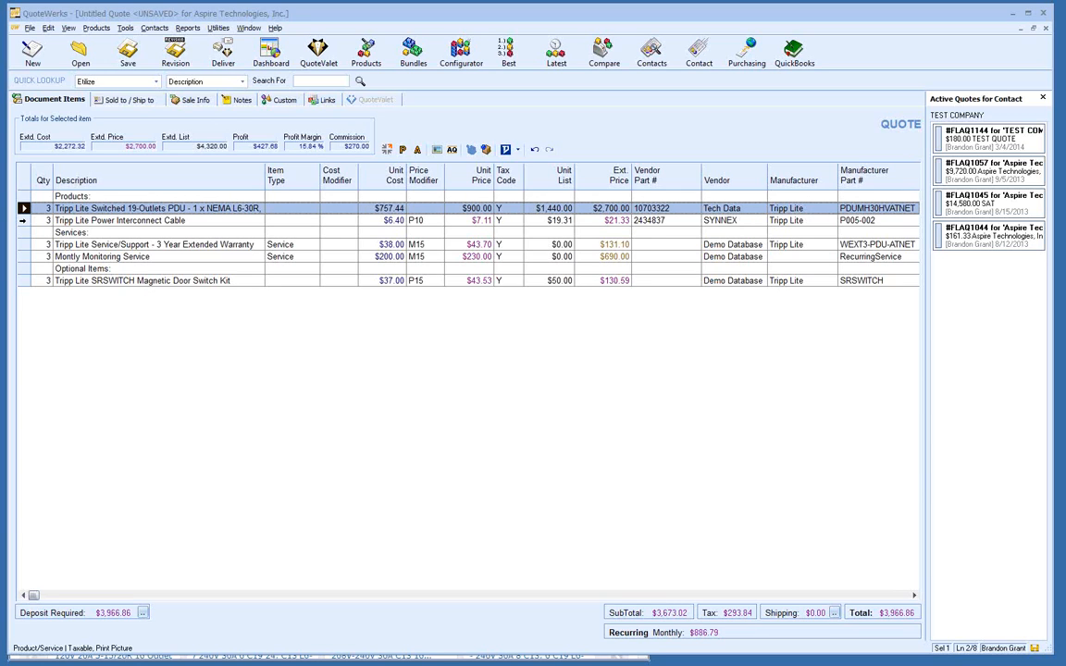
pyautogui.keyDown('shift'); pyautogui.click(23, 220); pyautogui.keyUp('shift')
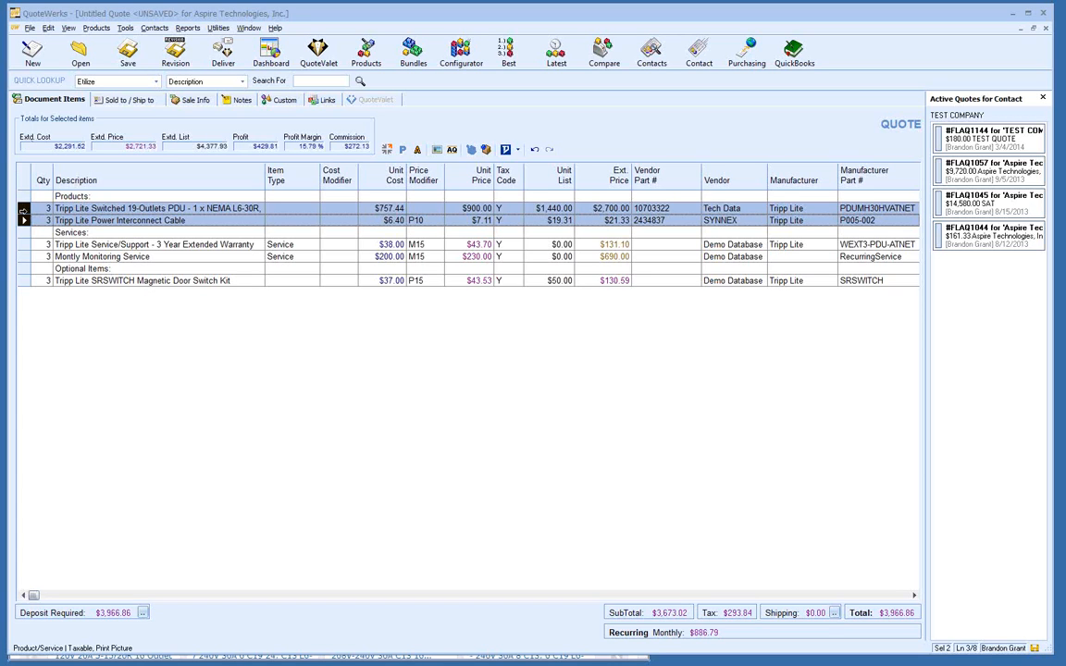
pyautogui.rightClick(24, 211)
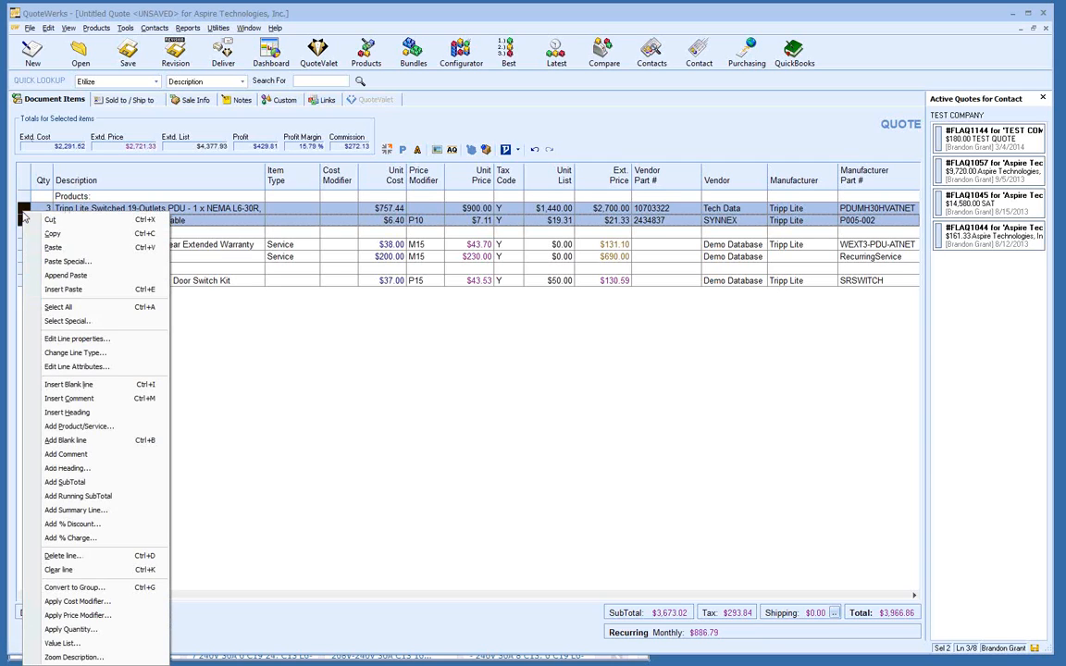
pyautogui.click(128, 617)
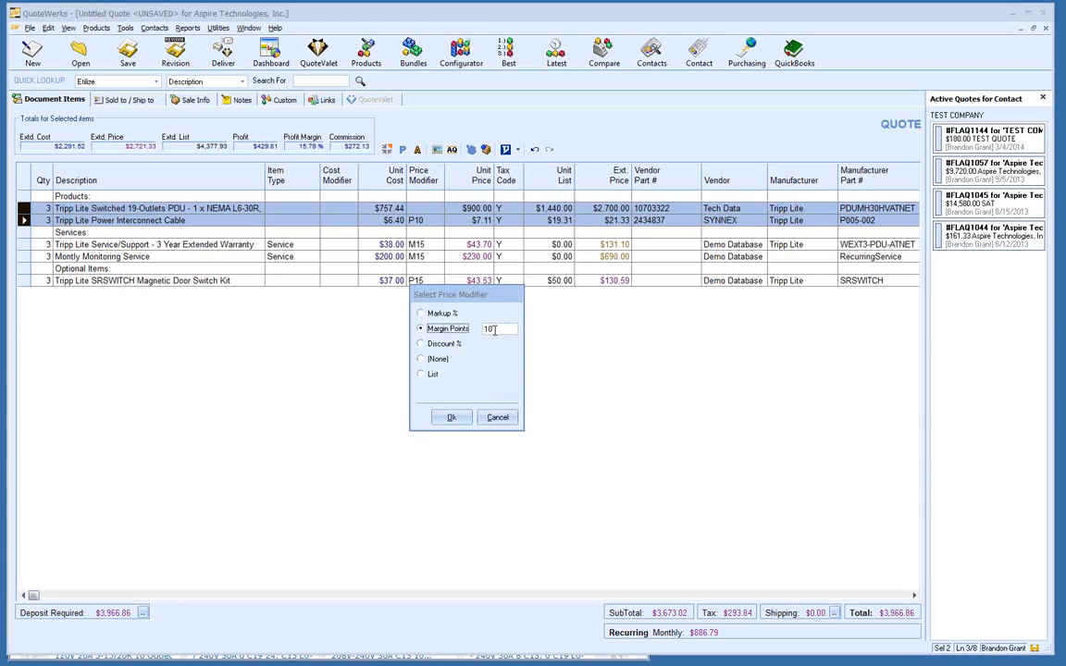
pyautogui.doubleClick(488, 329)
pyautogui.write('20')
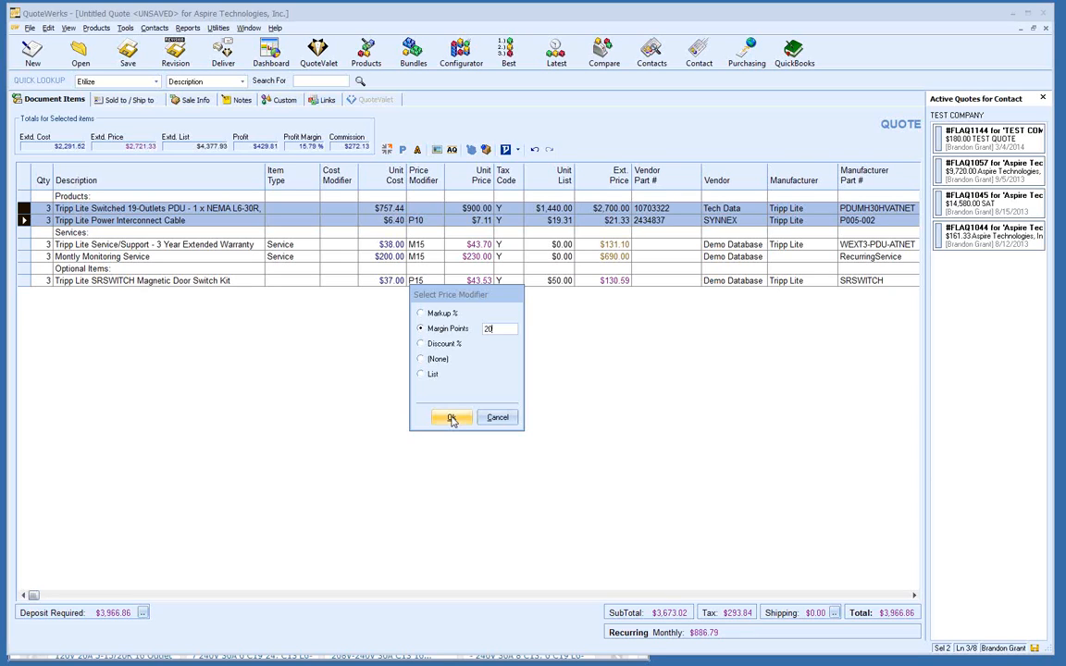
pyautogui.click(452, 419)
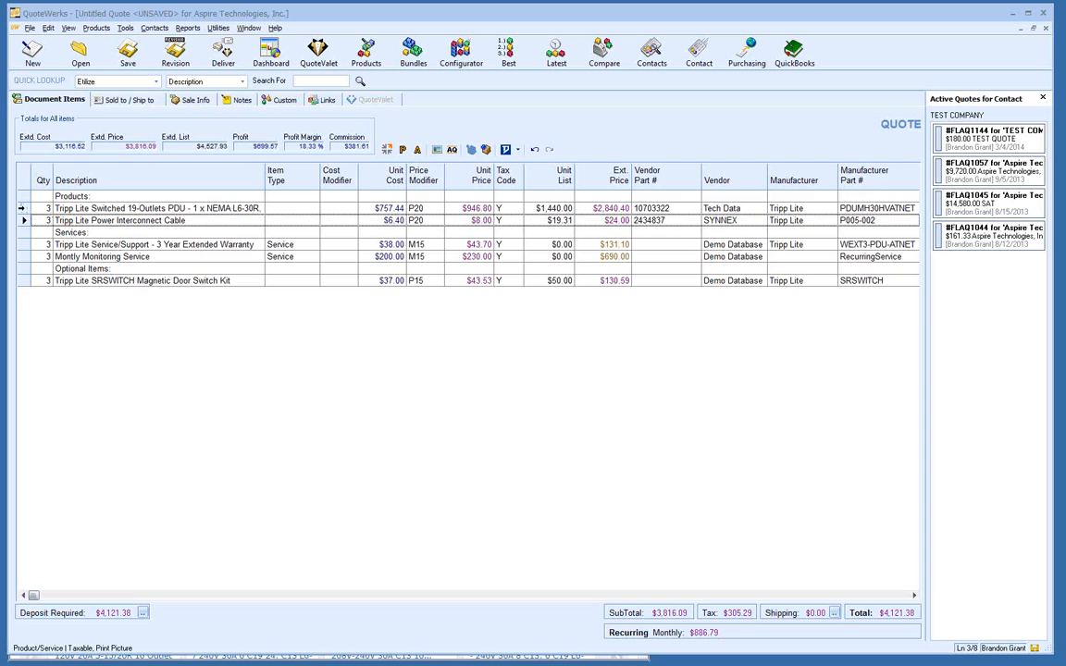
# Step: Select the SRSWITCH magnetic door switch line and open its right-click menu
pyautogui.moveTo(23, 208); pyautogui.dragTo(23, 215)
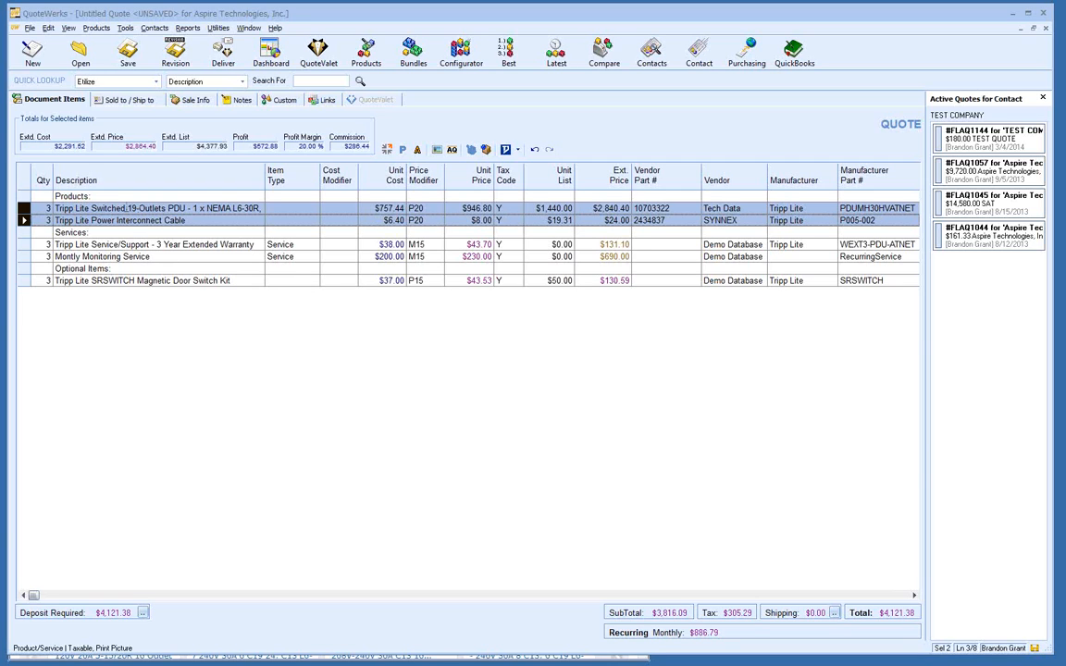
pyautogui.click(81, 210)
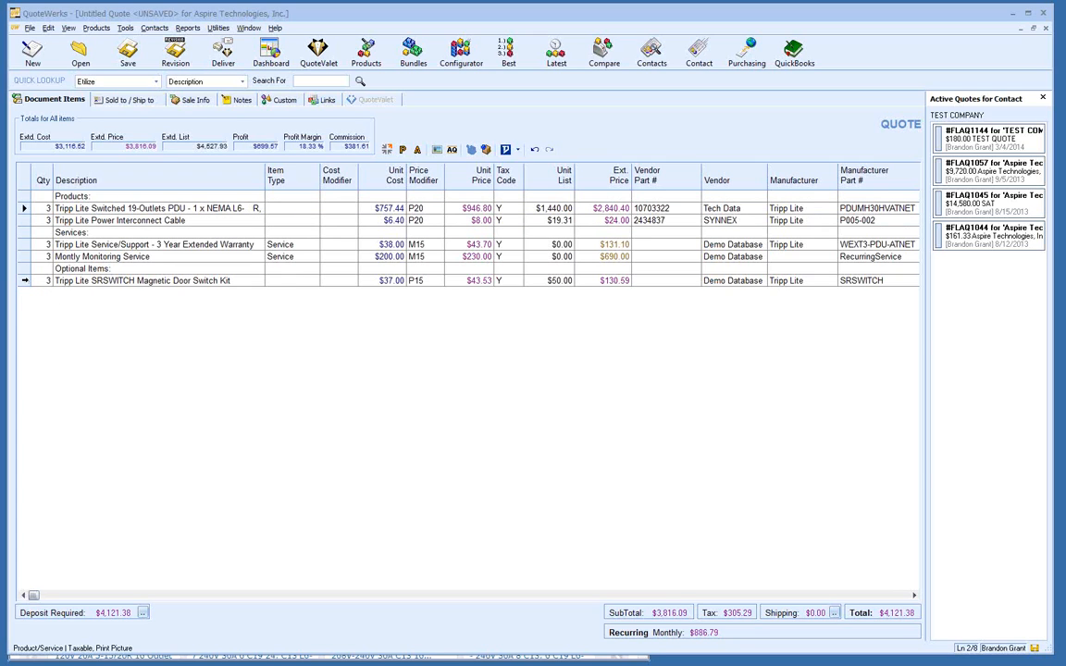
pyautogui.click(26, 280)
pyautogui.rightClick(26, 283)
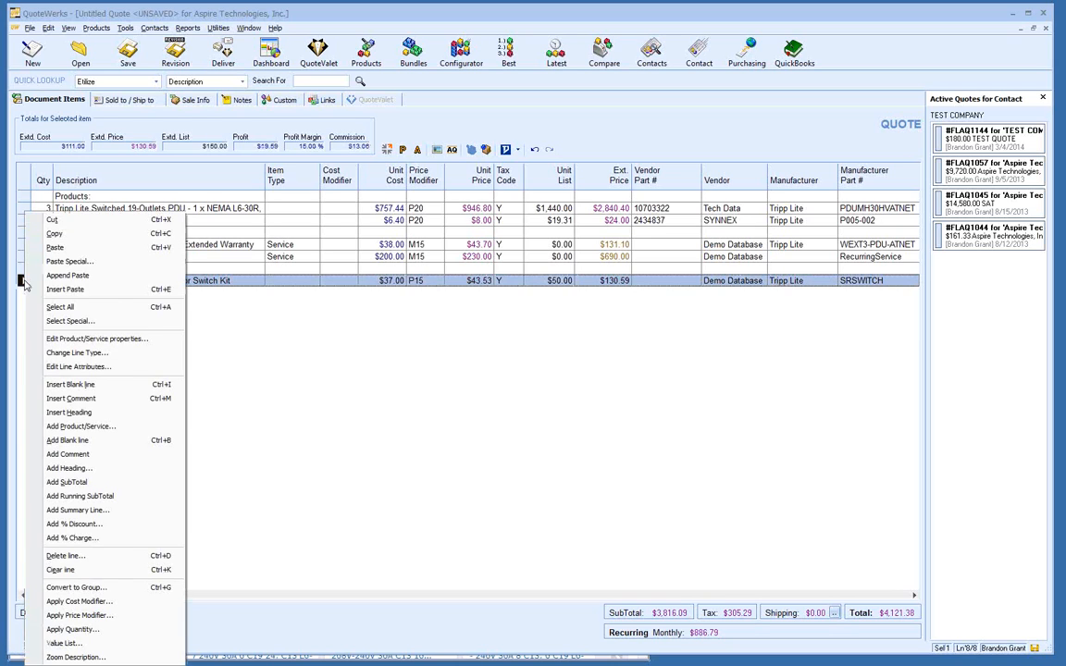
# Step: In Line Attributes, set the SRSWITCH door switch line's Is Optional to Yes and tick Is Selected
pyautogui.click(135, 368)
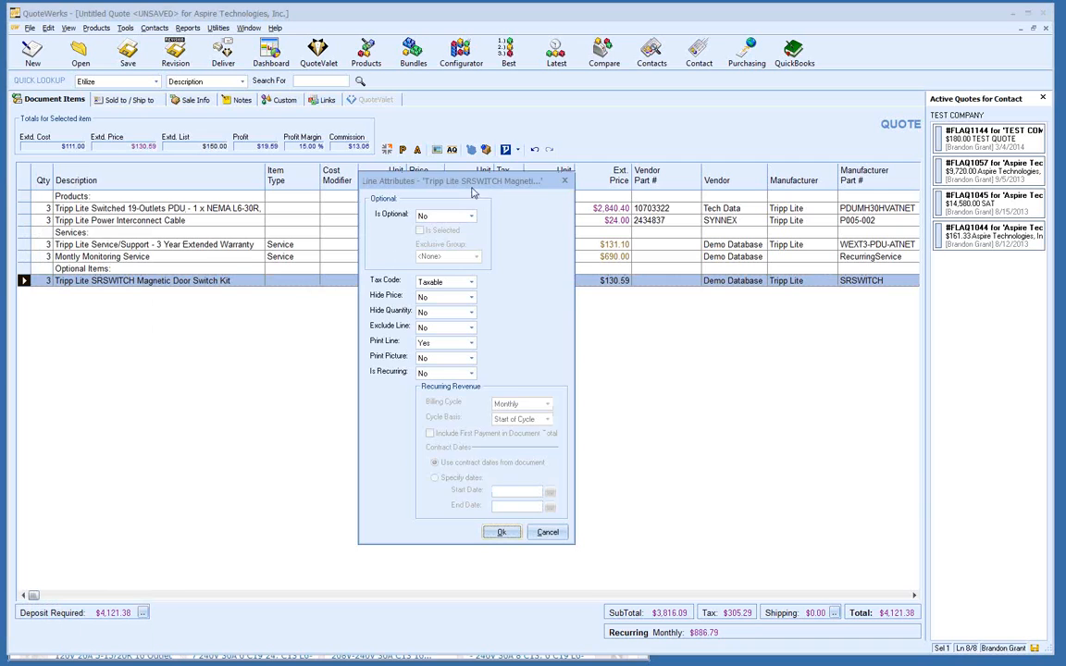
pyautogui.moveTo(464, 181); pyautogui.dragTo(495, 126)
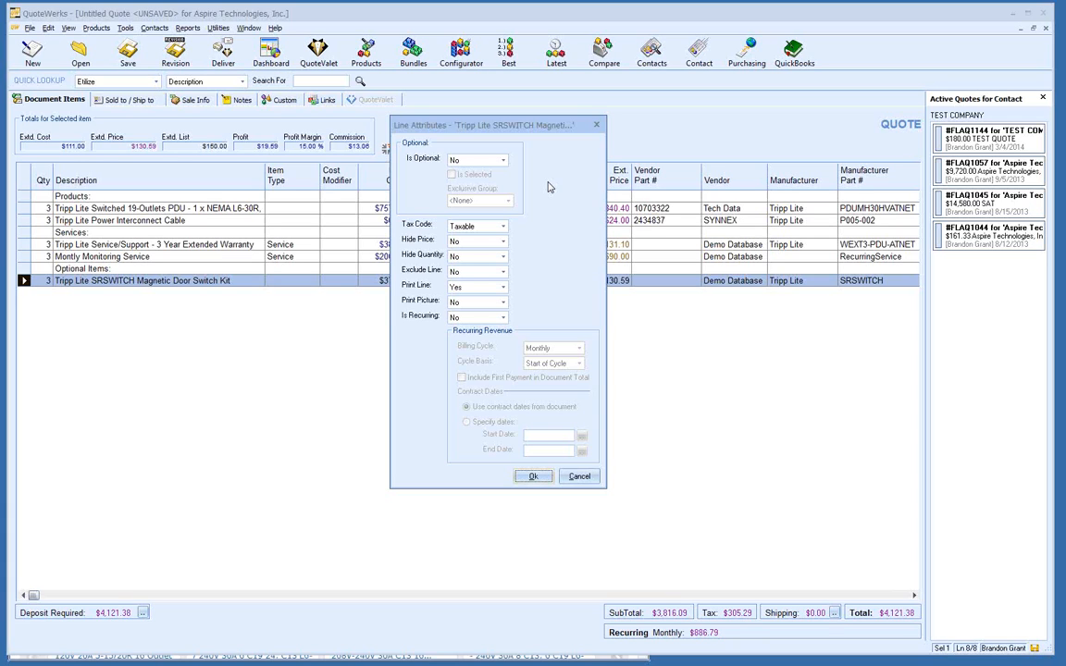
pyautogui.click(502, 161)
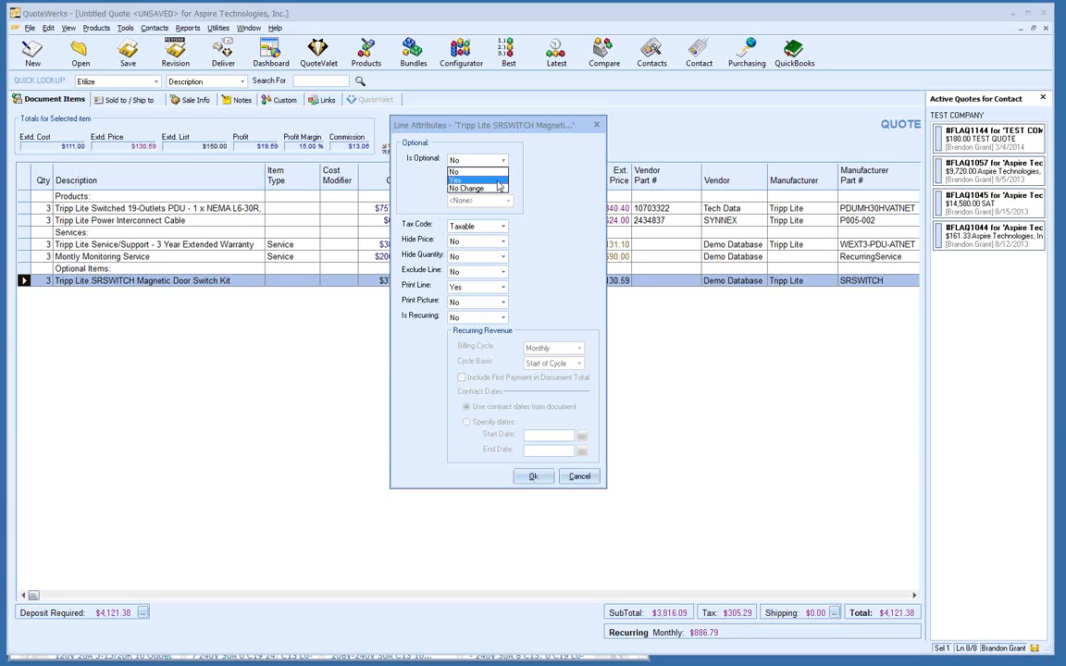
pyautogui.click(498, 181)
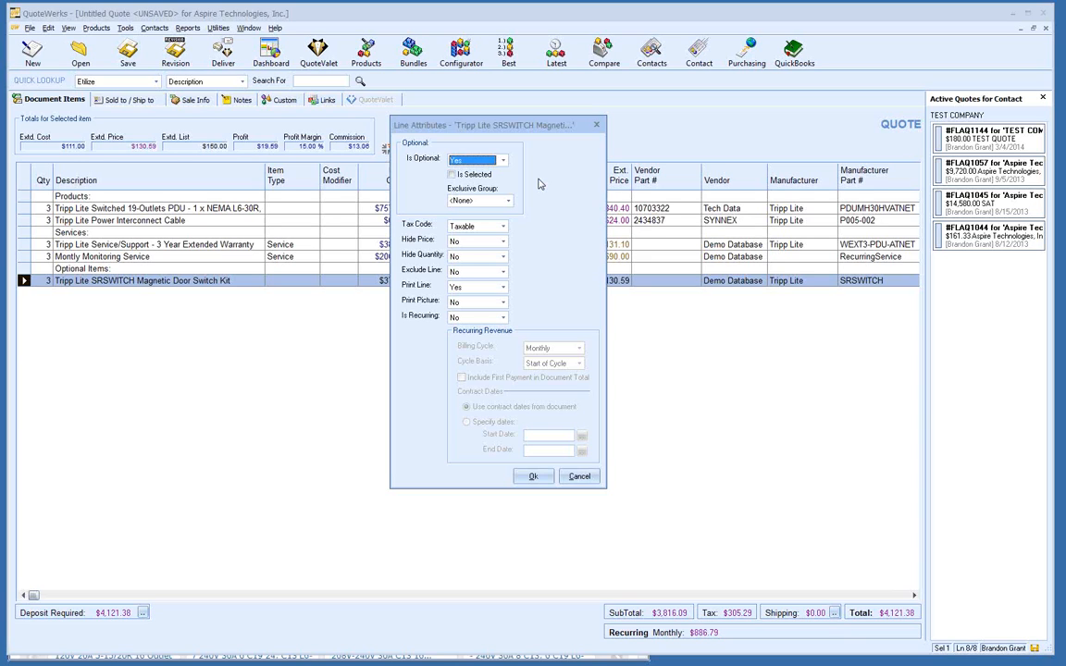
pyautogui.click(452, 174)
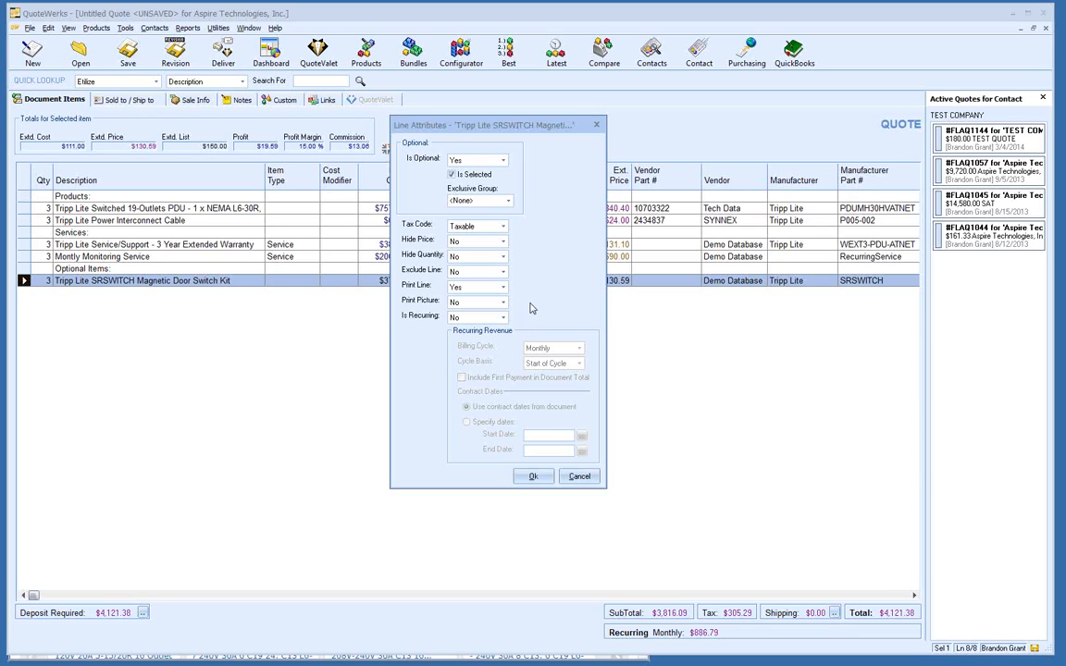
# Step: Save the SRSWITCH door switch line as optional and selected, then select the Montly Monitoring Service line
pyautogui.click(527, 477)
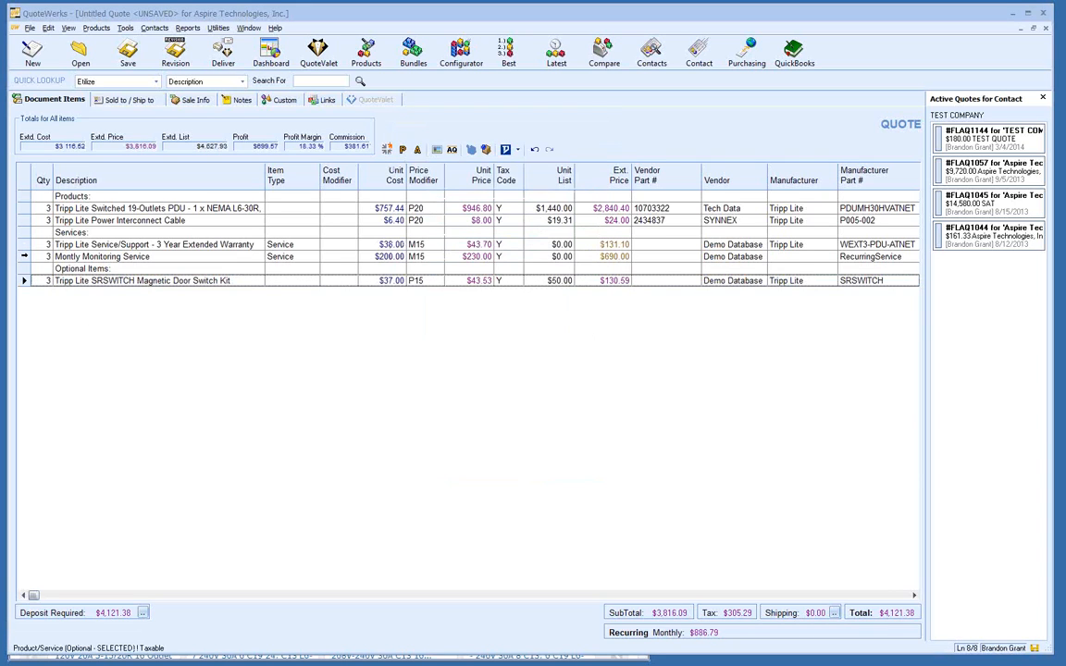
pyautogui.click(23, 257)
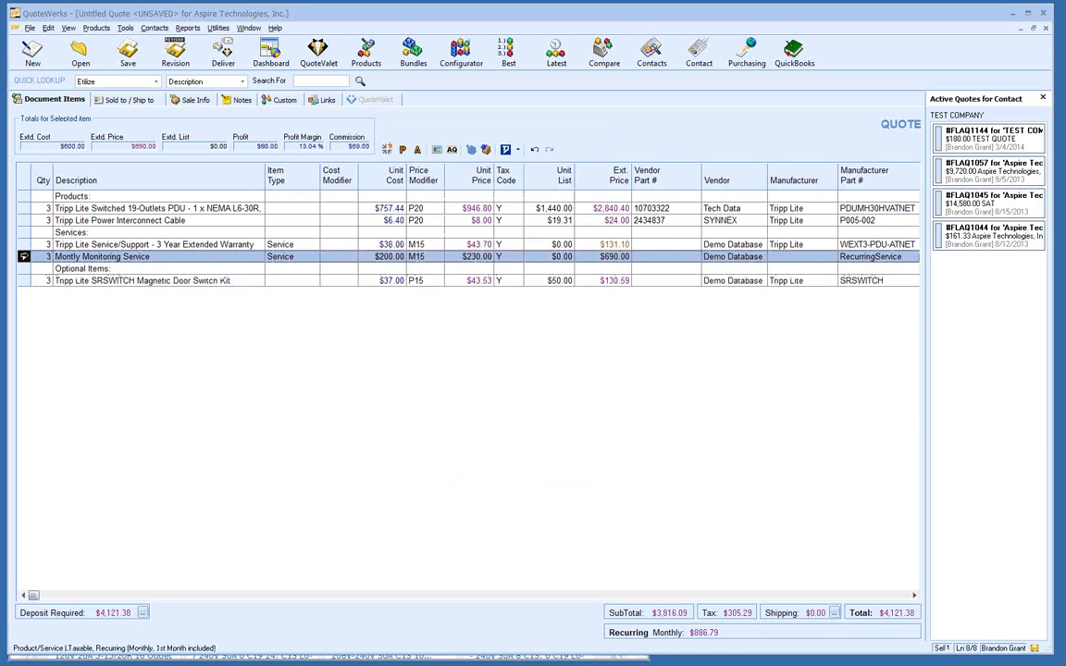
# Step: Select both the 3-year warranty and monitoring service lines and open their Line Attributes
pyautogui.rightClick(25, 234)
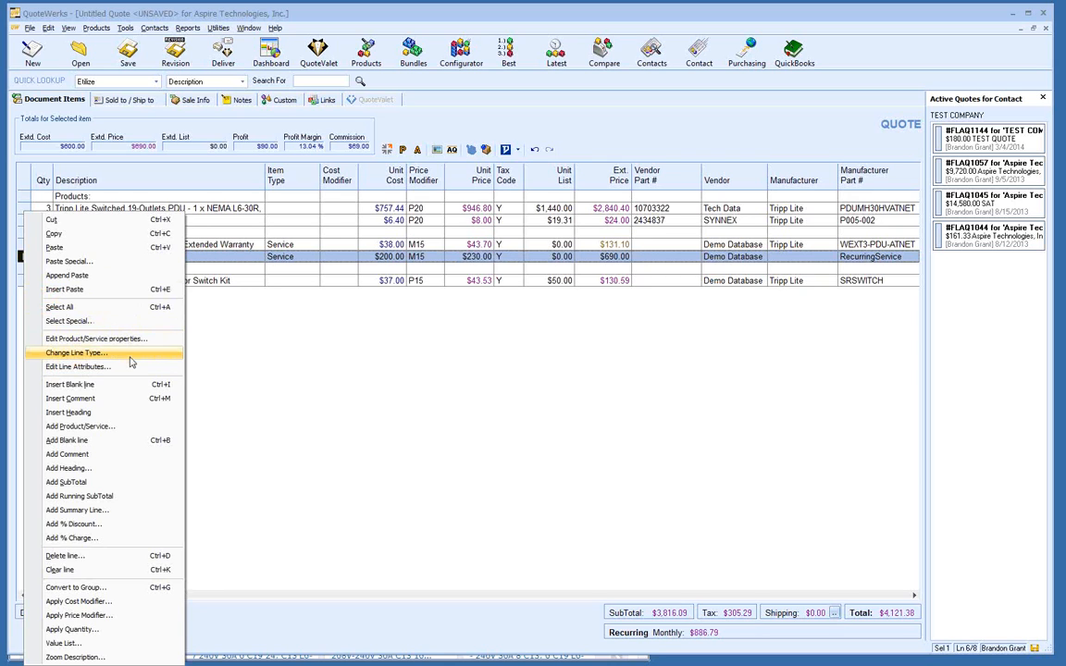
pyautogui.click(21, 257)
pyautogui.keyDown('shift'); pyautogui.click(24, 245); pyautogui.keyUp('shift')
pyautogui.rightClick(25, 244)
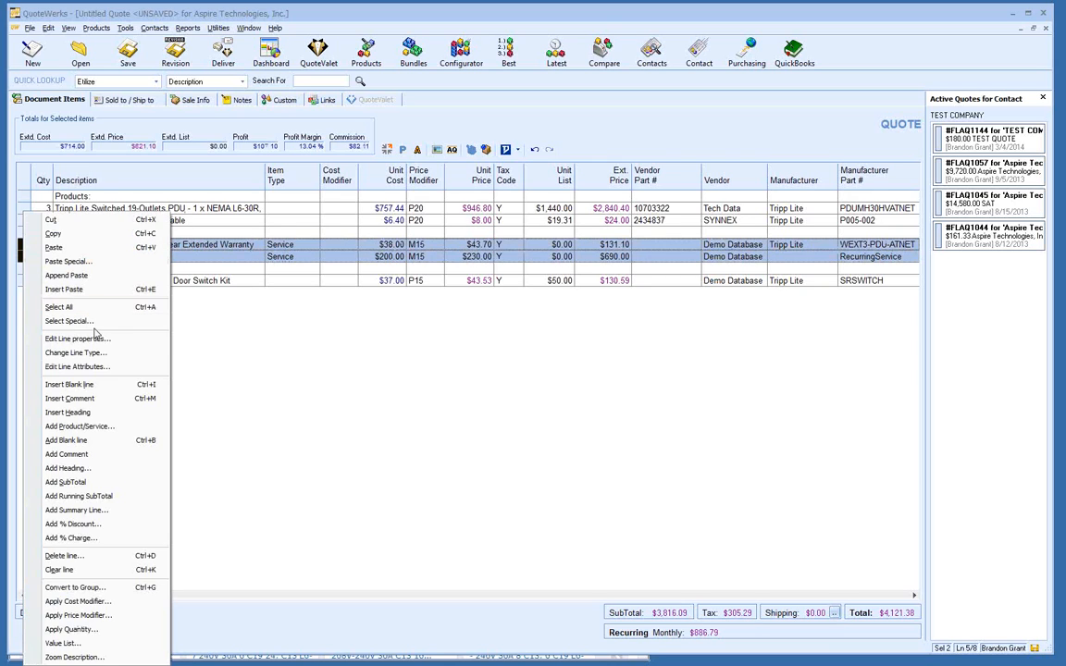
pyautogui.click(104, 367)
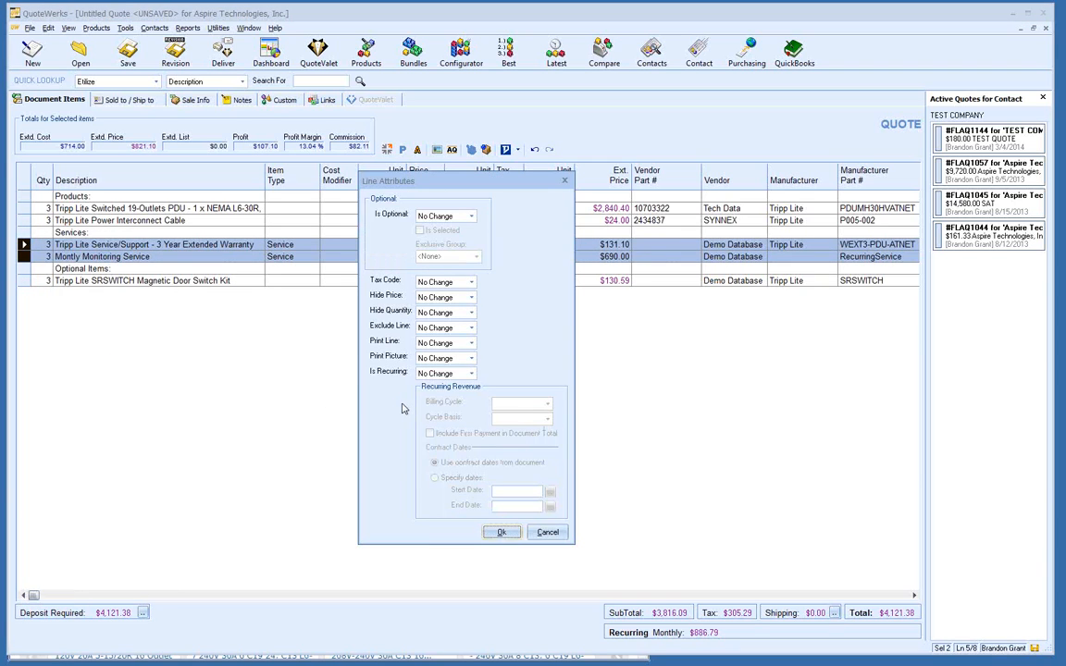
# Step: Make both lines recurring, billed Monthly on a Specific Date basis, including the first payment in the total
pyautogui.click(473, 374)
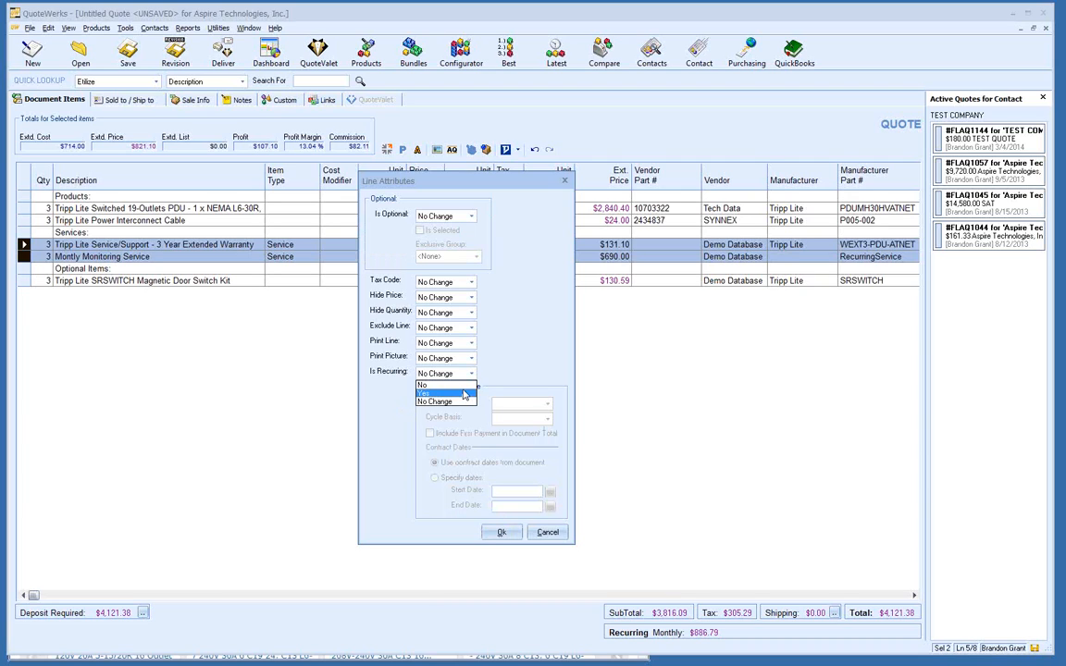
pyautogui.click(465, 387)
pyautogui.click(472, 374)
pyautogui.click(460, 396)
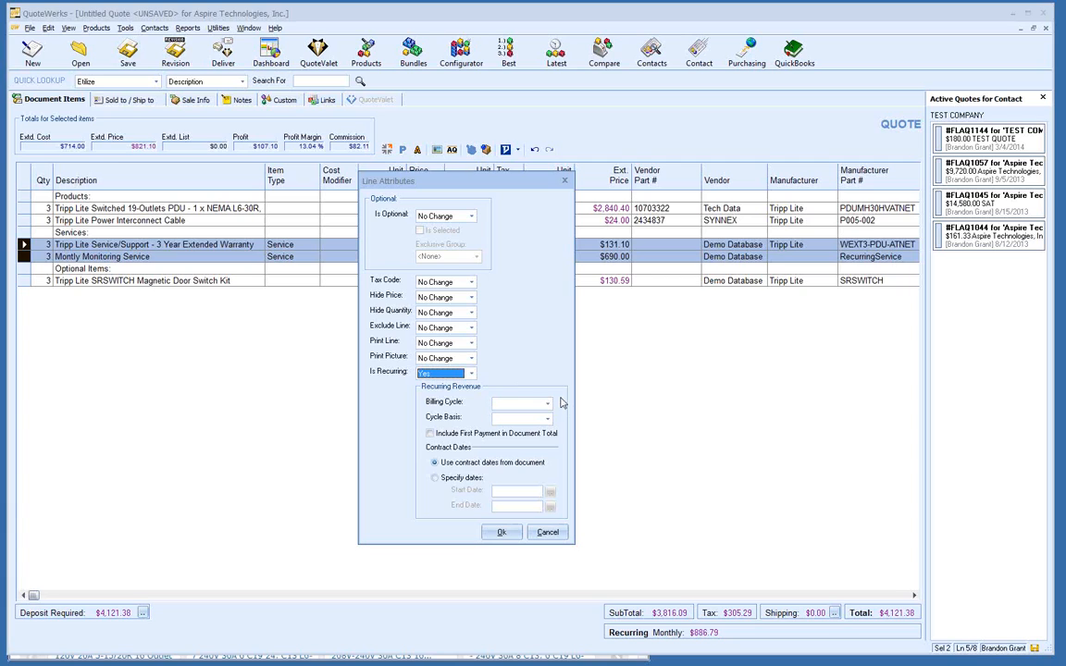
pyautogui.click(548, 405)
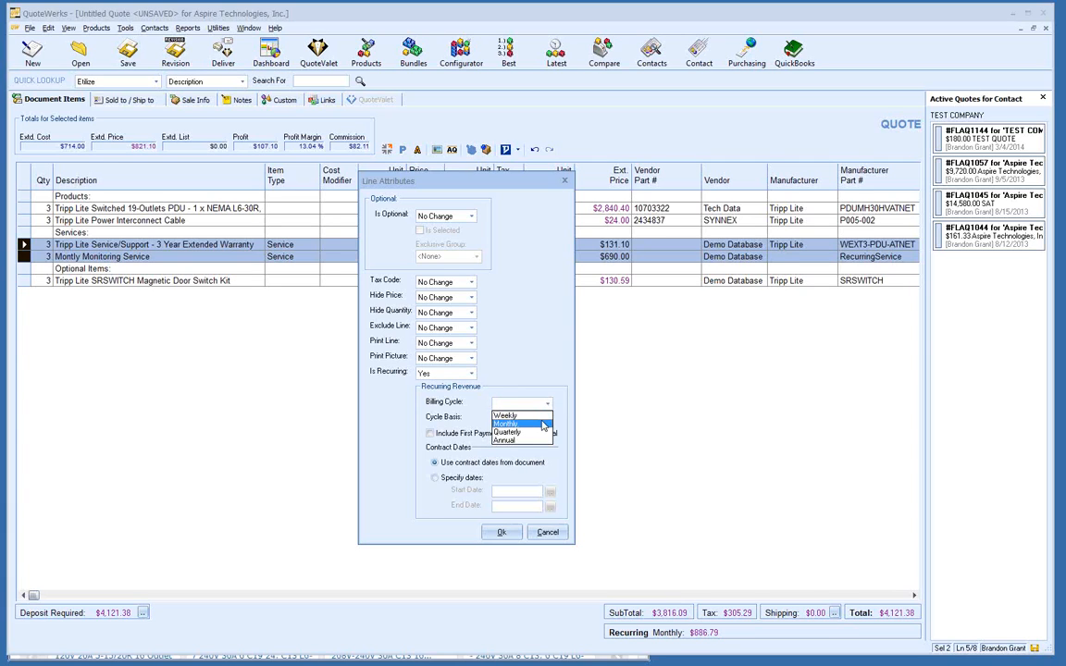
pyautogui.click(544, 426)
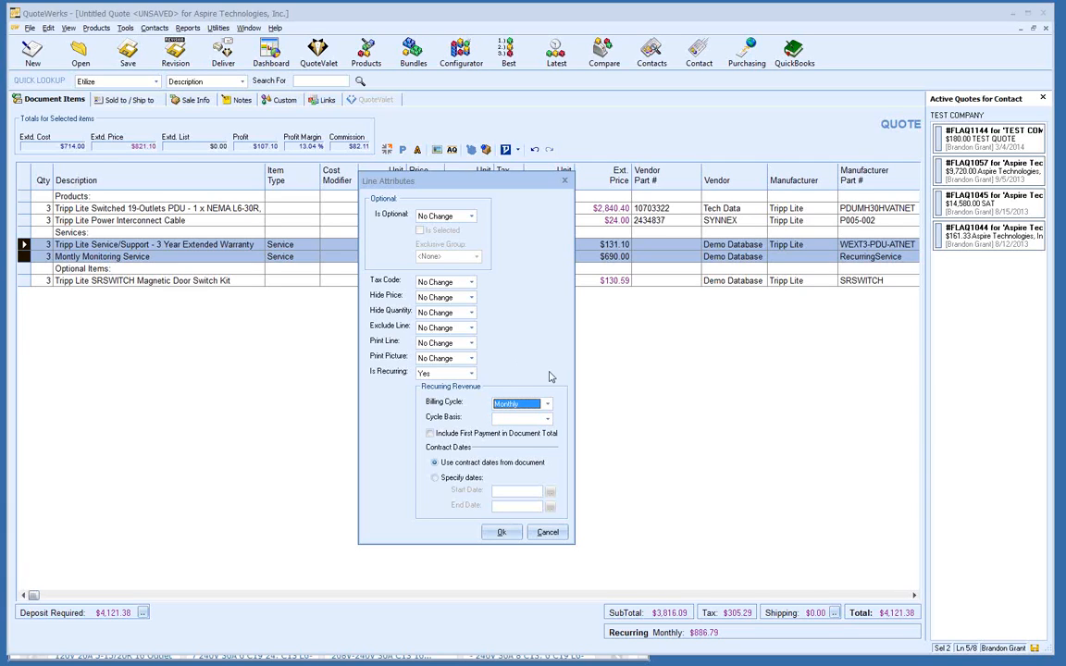
pyautogui.click(547, 419)
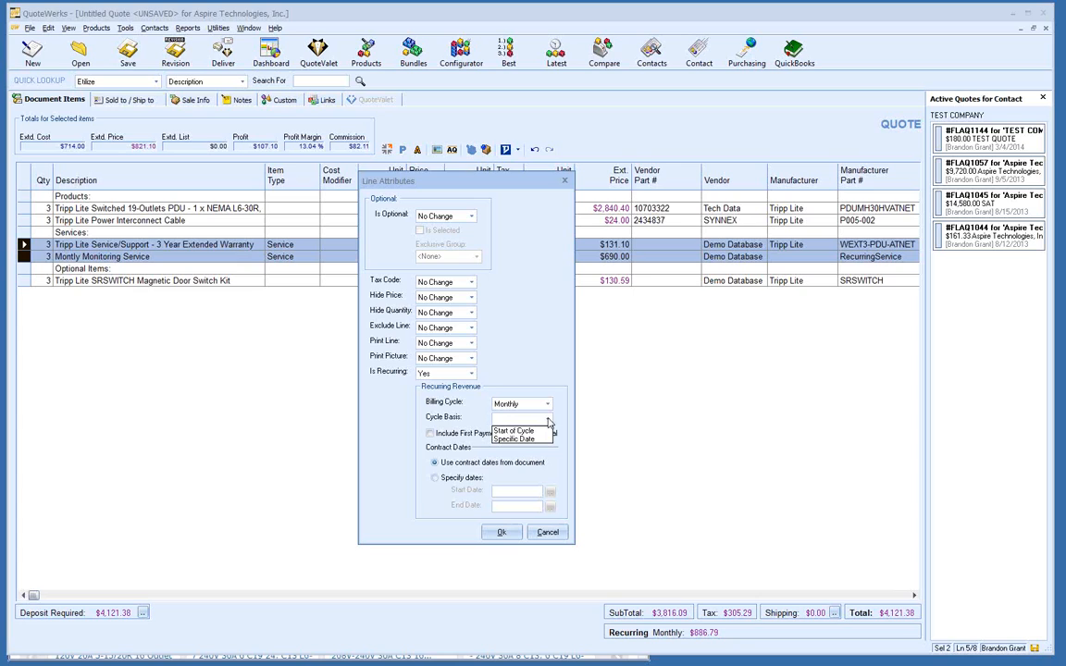
pyautogui.click(514, 439)
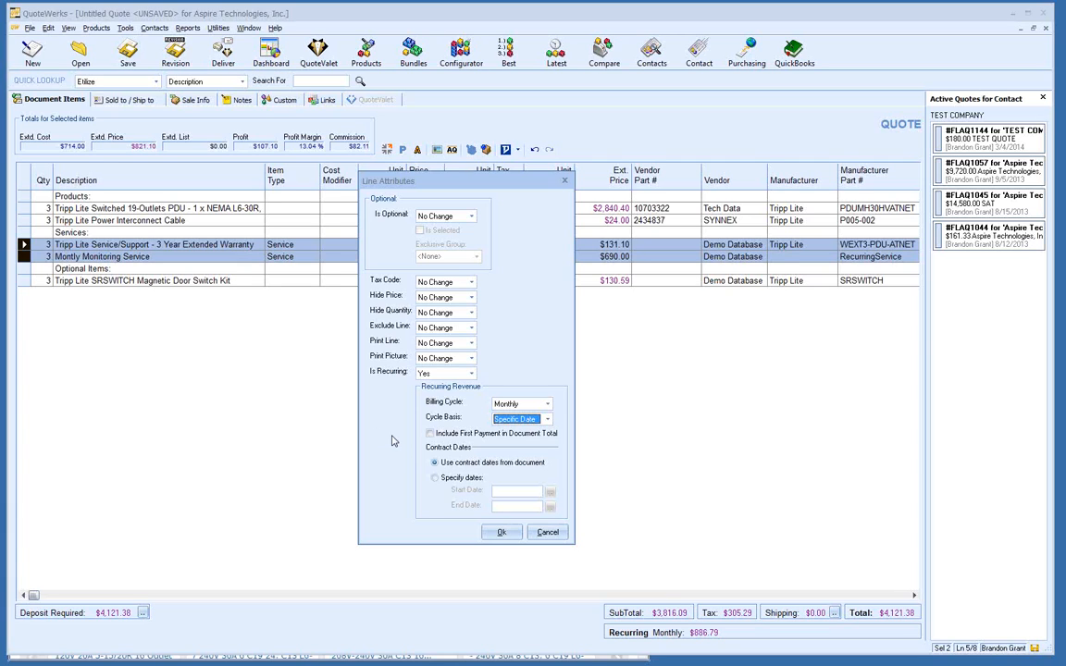
pyautogui.click(430, 434)
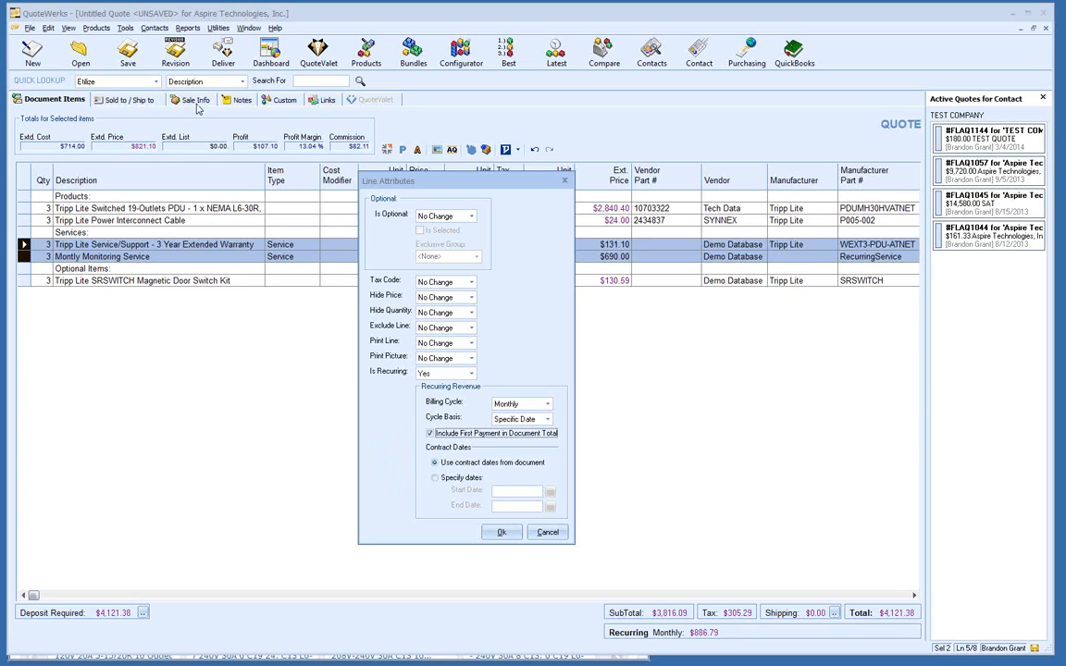
# Step: Set the contract dates to 3/25/2014 through 3/25/2015 and save the recurring settings
pyautogui.click(435, 479)
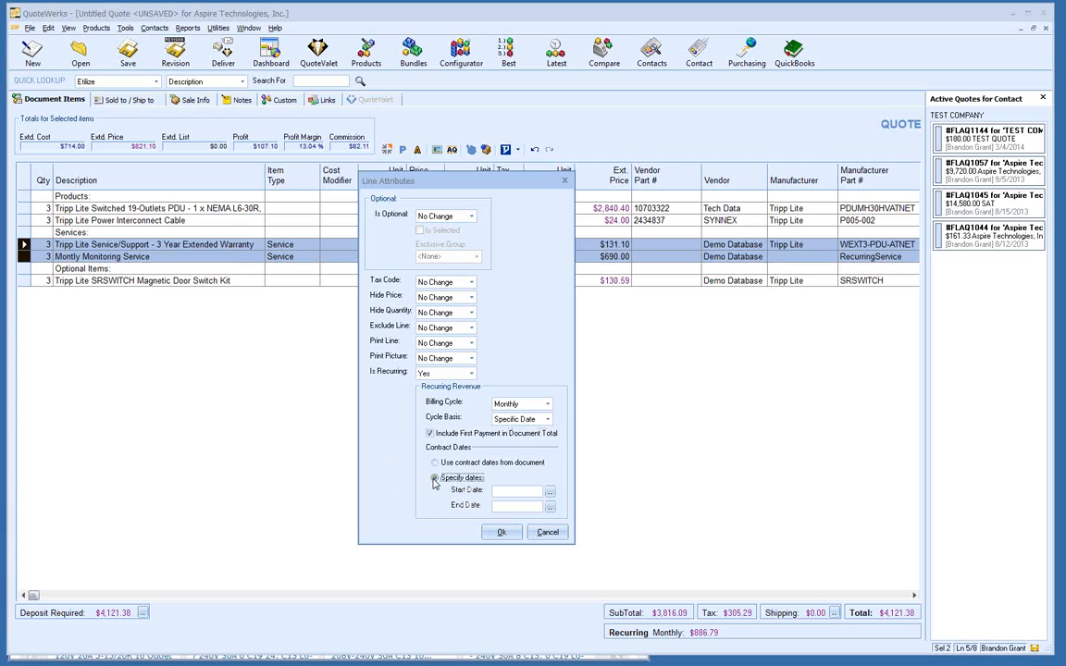
pyautogui.click(551, 496)
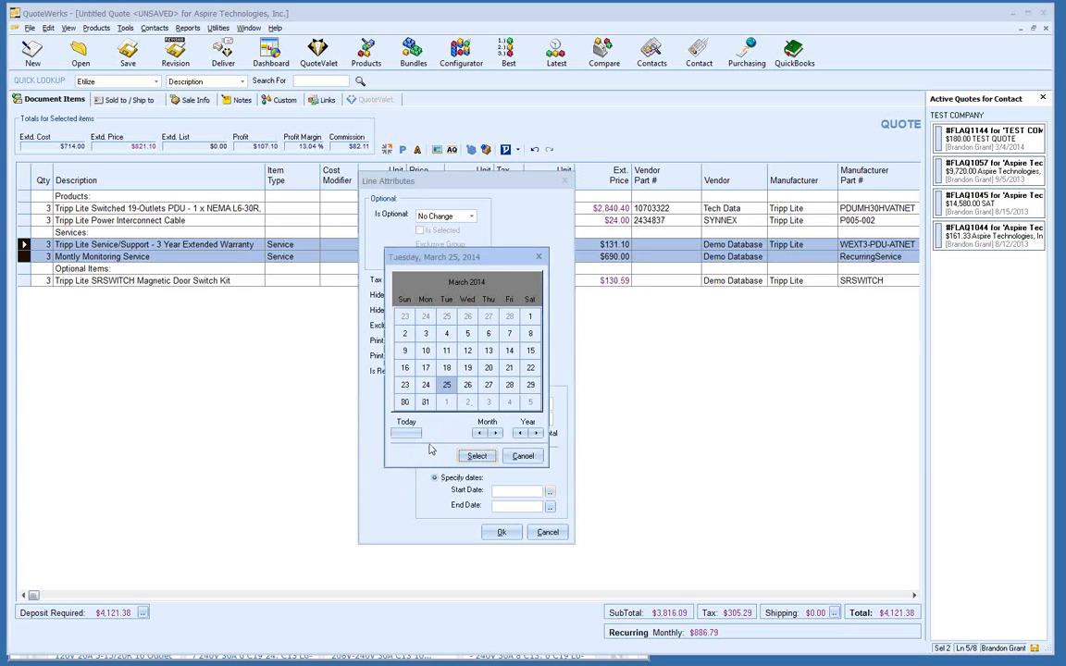
pyautogui.click(476, 457)
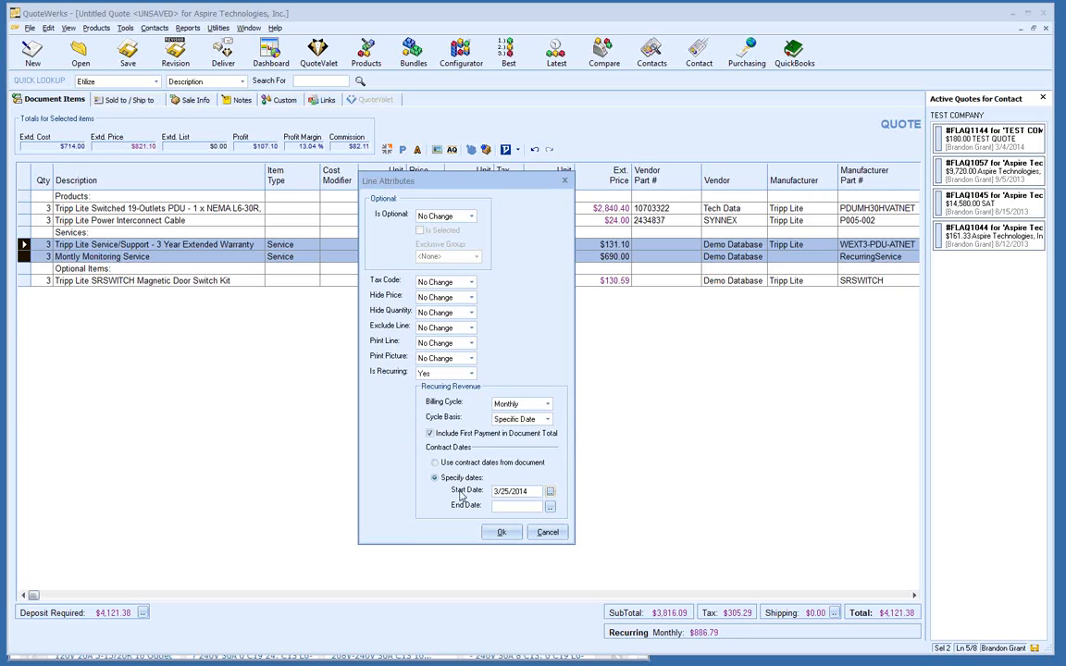
pyautogui.click(550, 507)
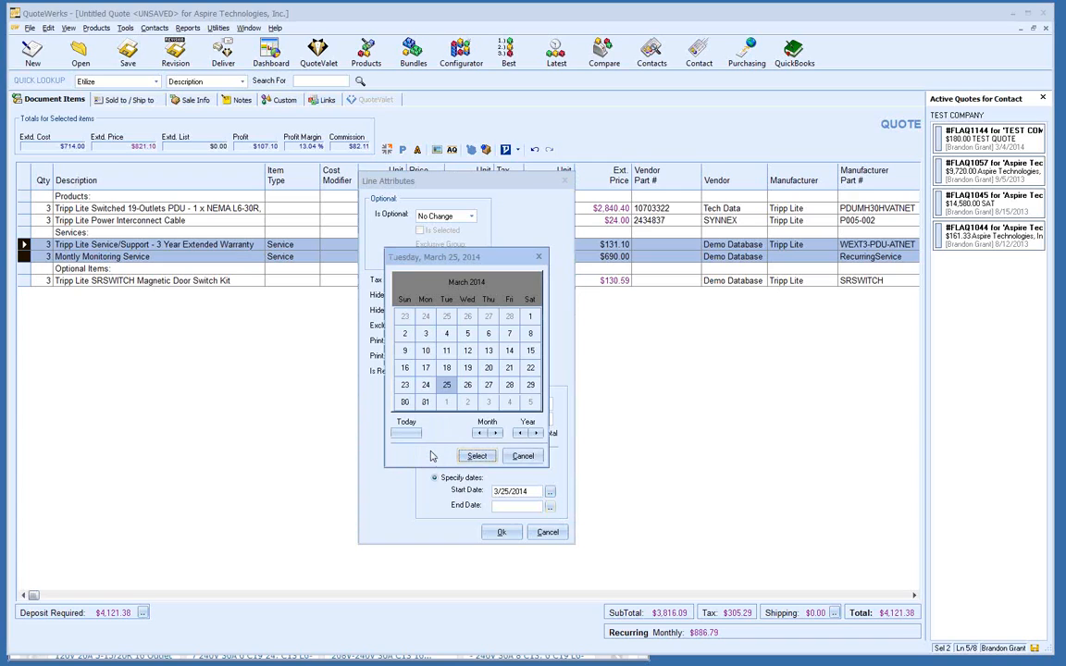
pyautogui.click(537, 434)
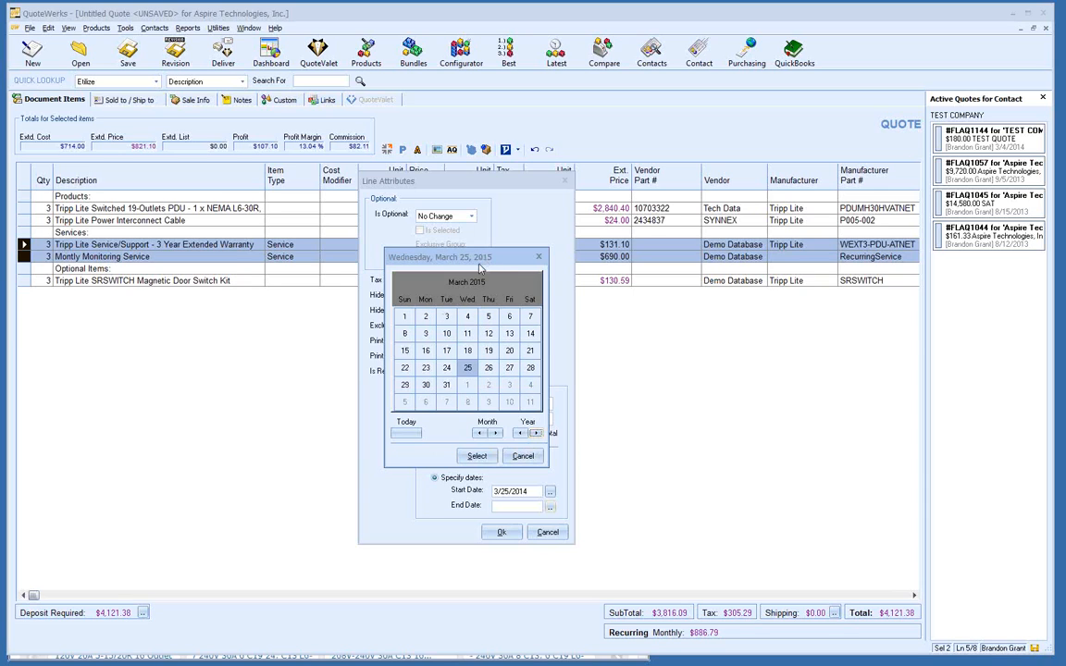
pyautogui.click(476, 456)
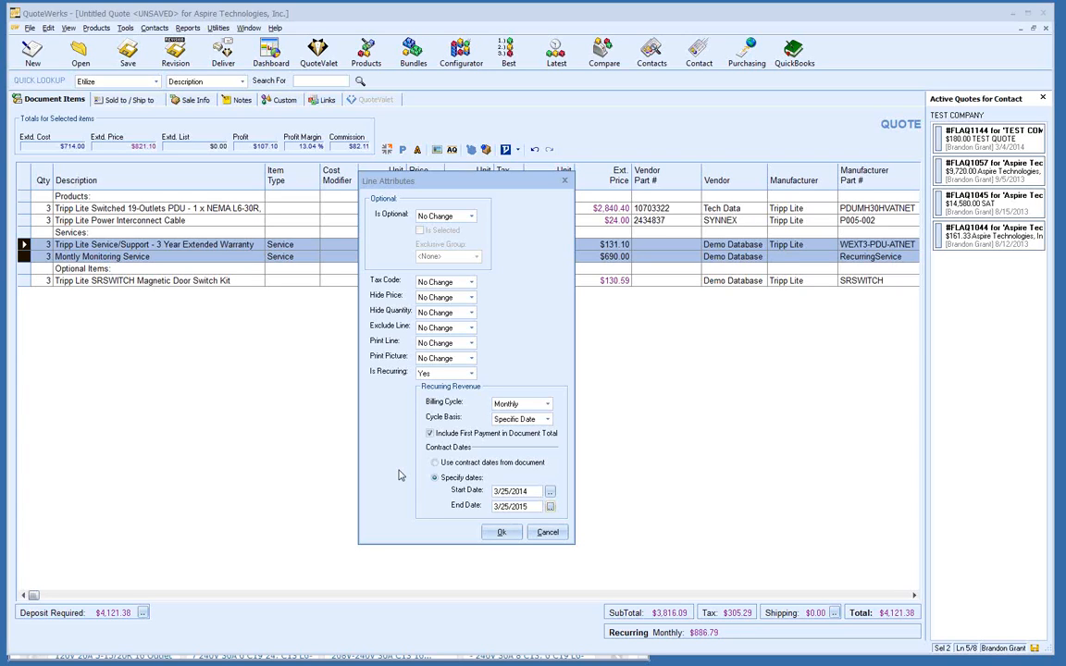
pyautogui.click(497, 533)
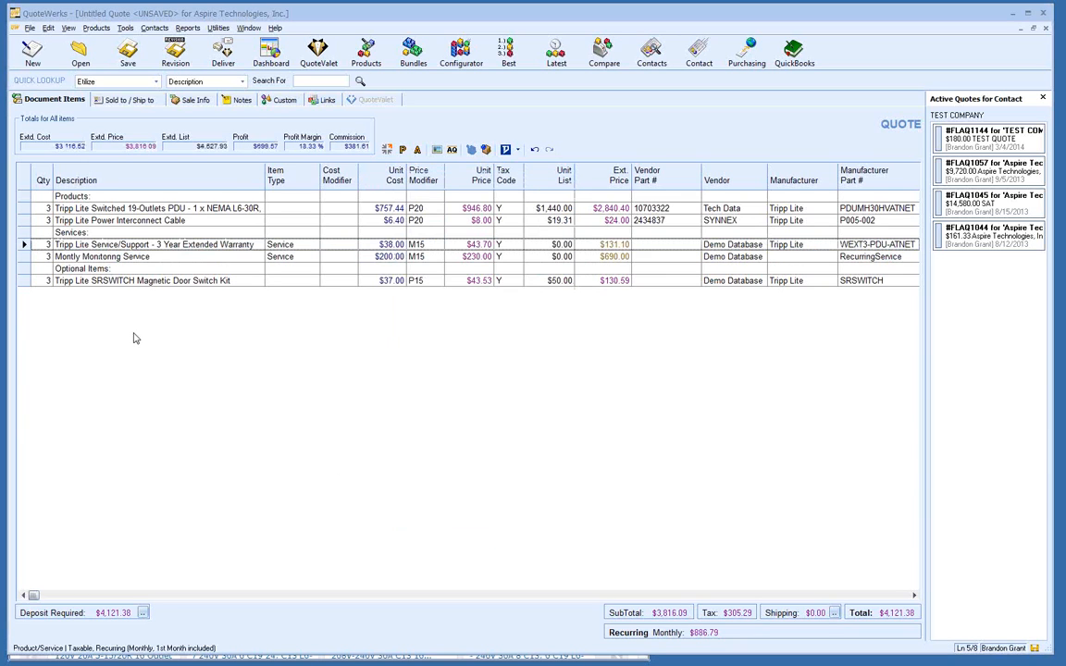
# Step: Select the warranty and Montly Monitoring Service lines together and open their Line Attributes
pyautogui.click(24, 245)
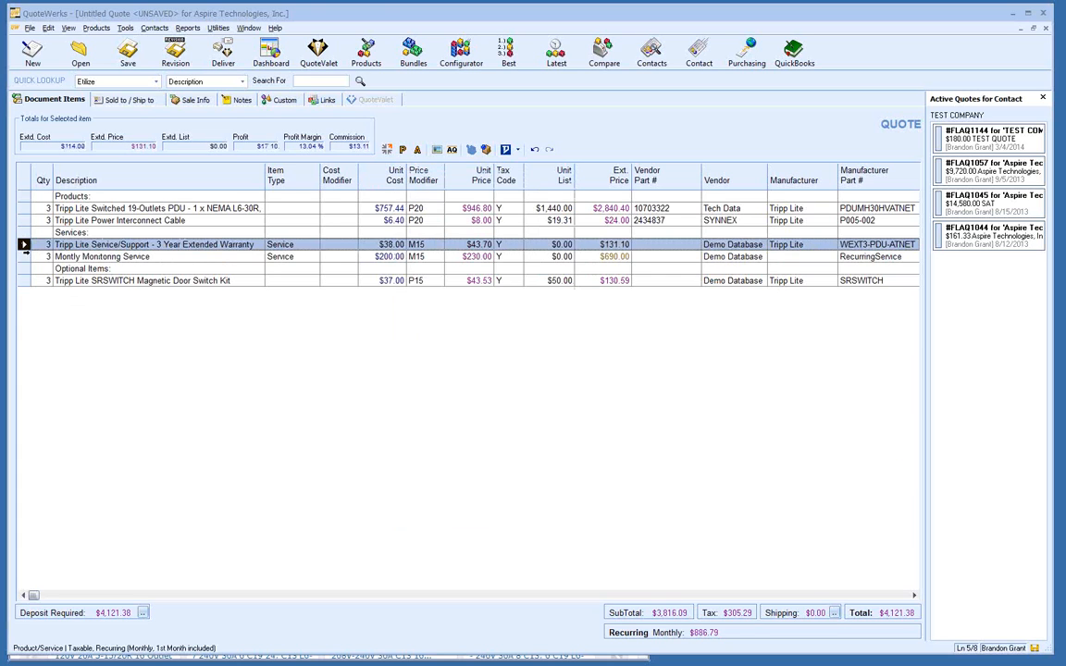
pyautogui.keyDown('shift'); pyautogui.click(24, 256); pyautogui.keyUp('shift')
pyautogui.rightClick(27, 256)
pyautogui.click(75, 332)
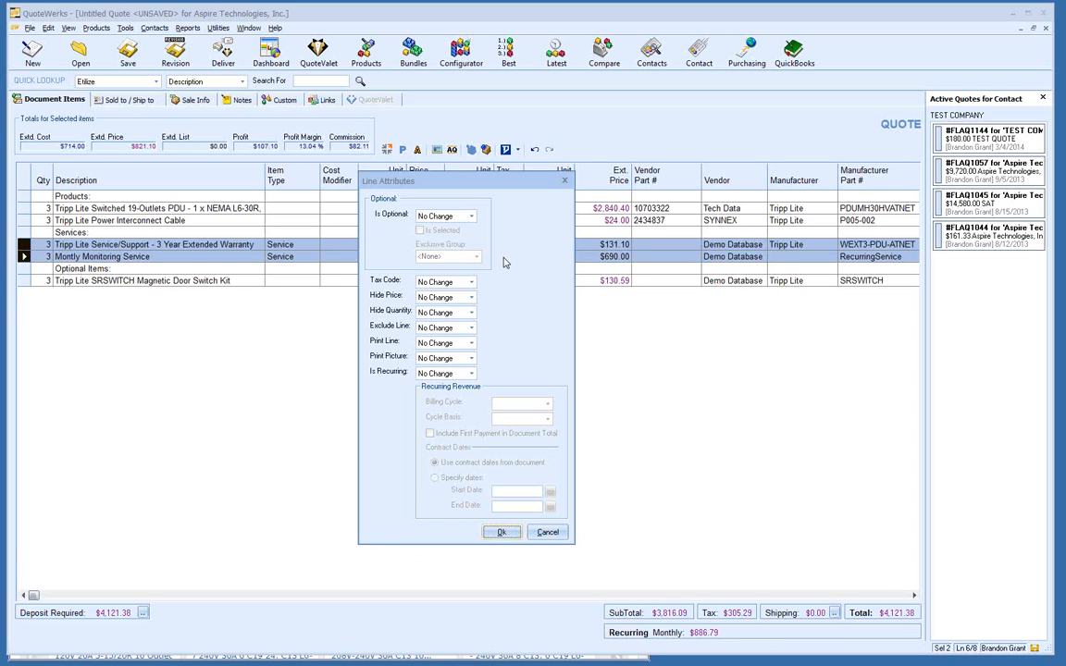
# Step: Make both lines optional in exclusive group 'Group' with Is Selected ticked, accepting the conflict warning
pyautogui.click(471, 217)
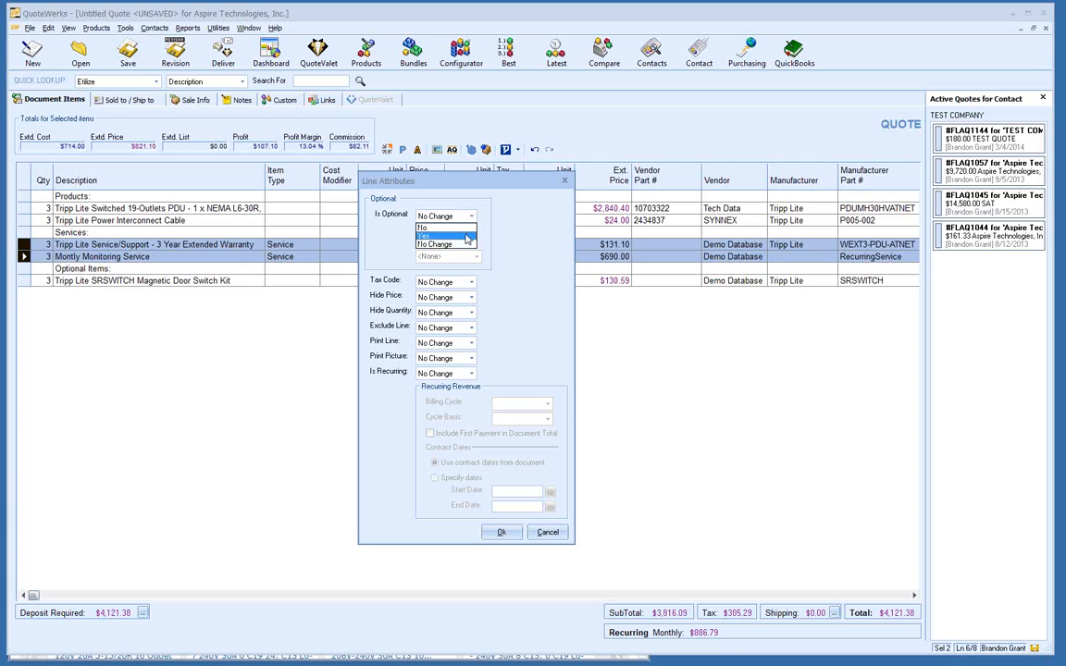
pyautogui.click(466, 237)
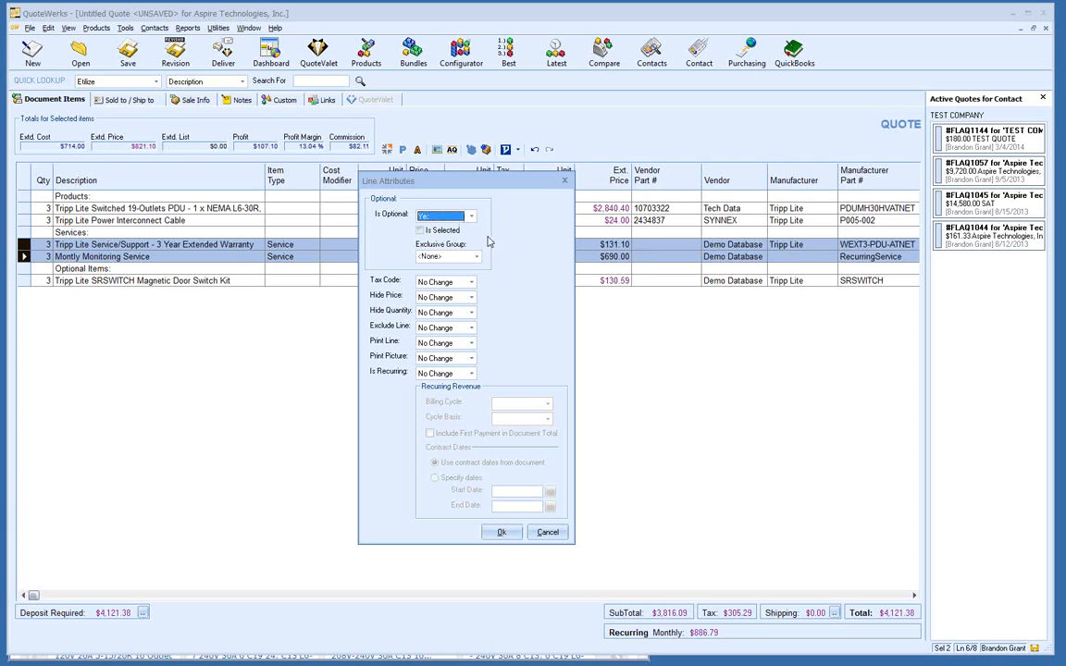
pyautogui.click(456, 256)
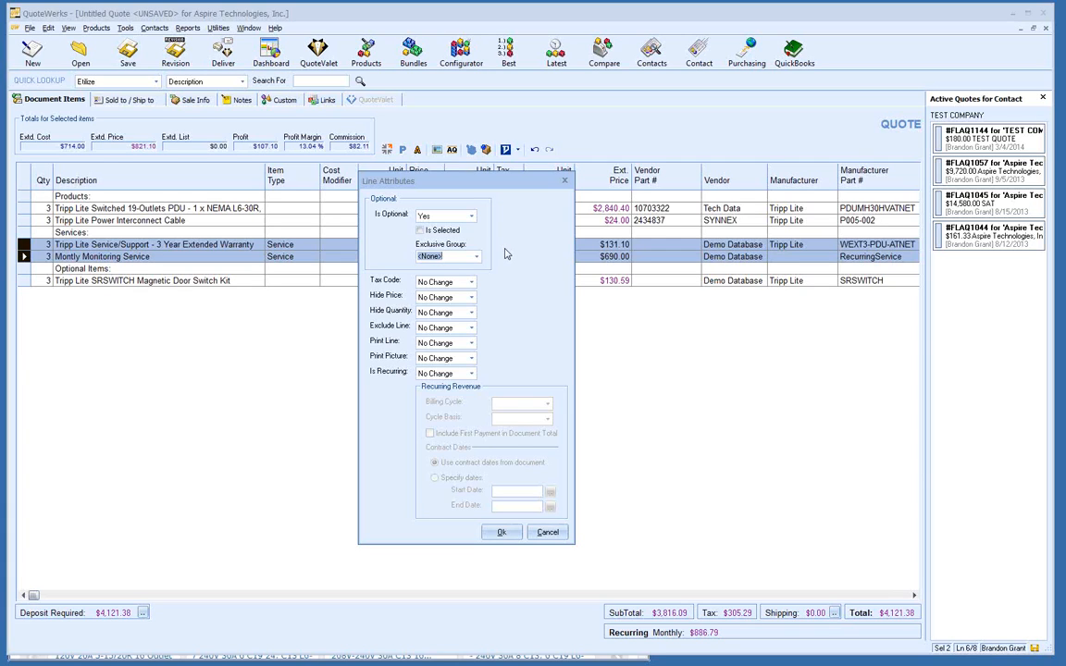
pyautogui.write('Group')
pyautogui.click(420, 231)
pyautogui.click(501, 533)
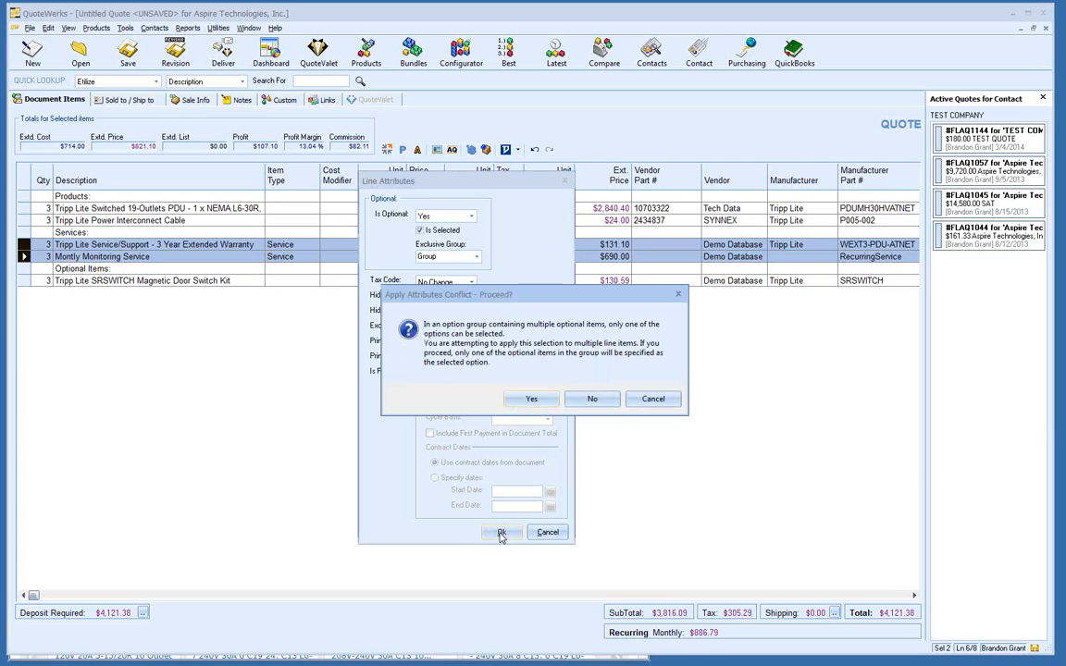
pyautogui.click(529, 406)
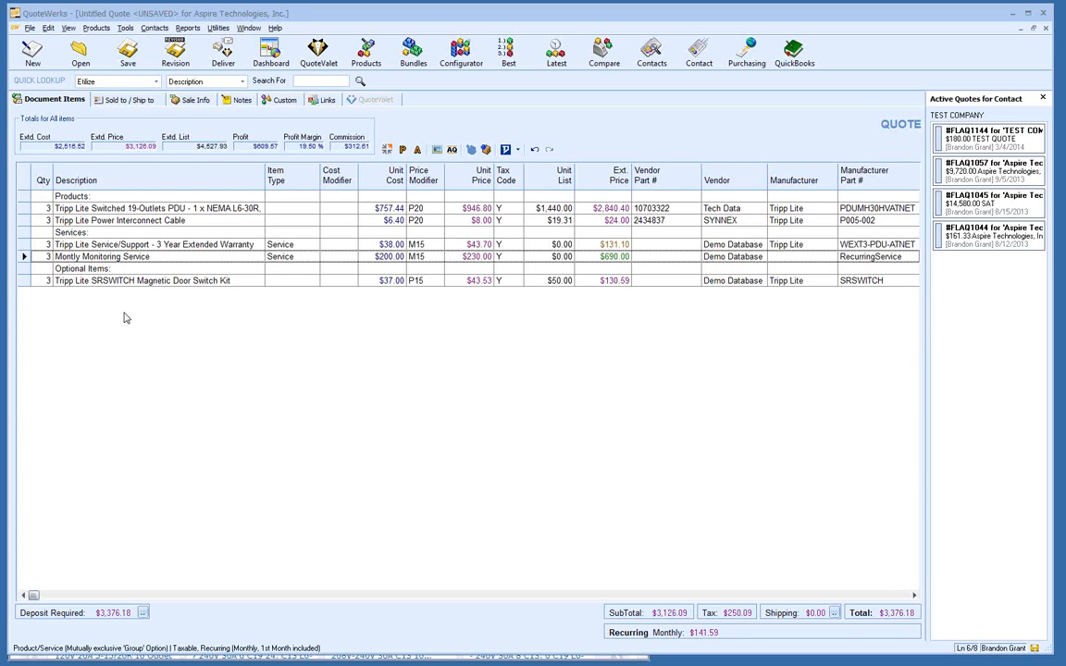
# Step: Open the line-commands menu for the Tripp Lite PDU line
pyautogui.rightClick(27, 209)
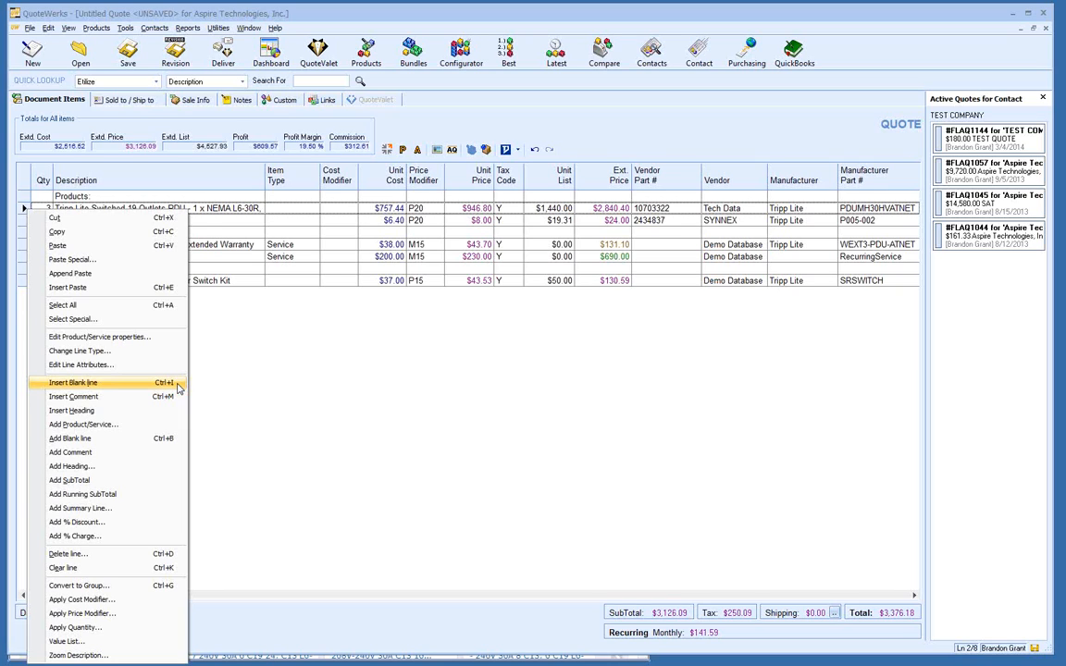
pyautogui.click(257, 356)
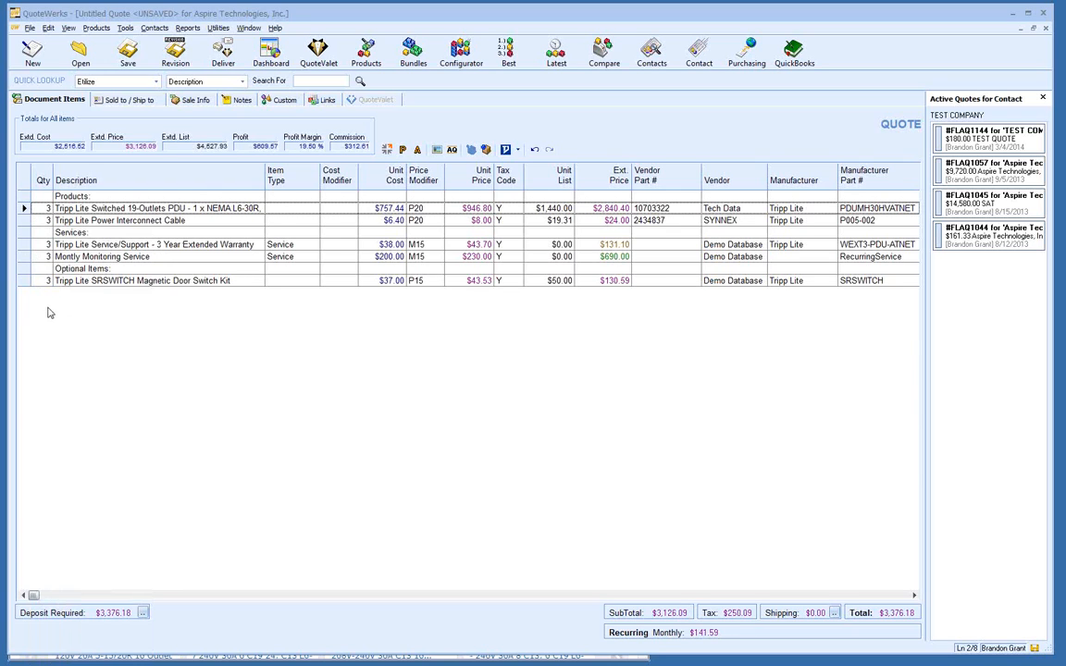
pyautogui.rightClick(25, 209)
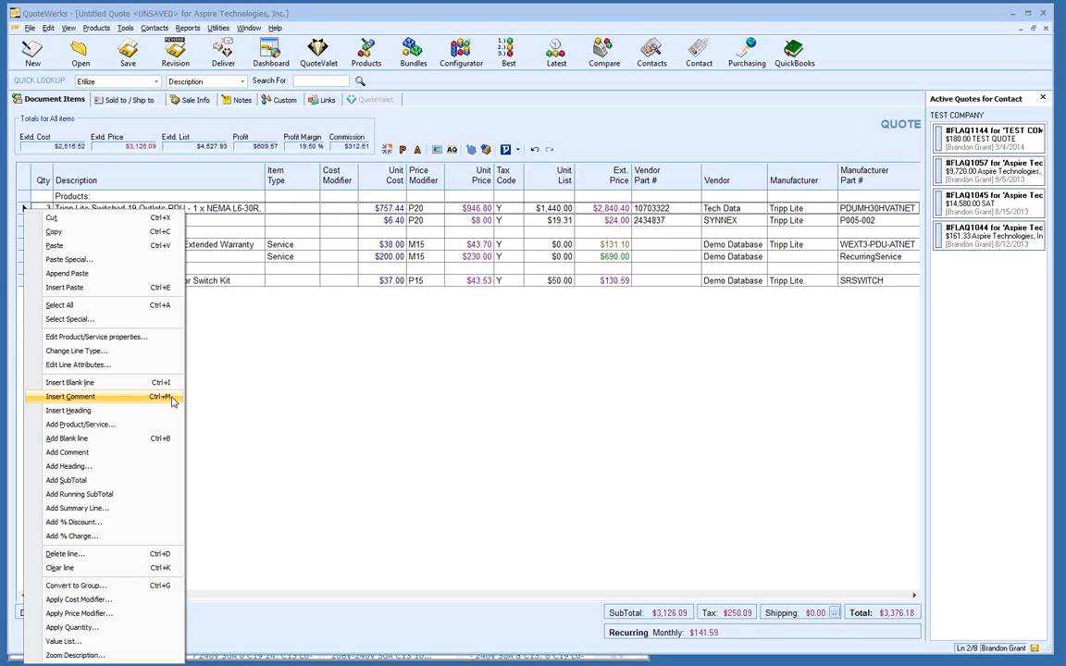
pyautogui.click(363, 370)
pyautogui.rightClick(456, 340)
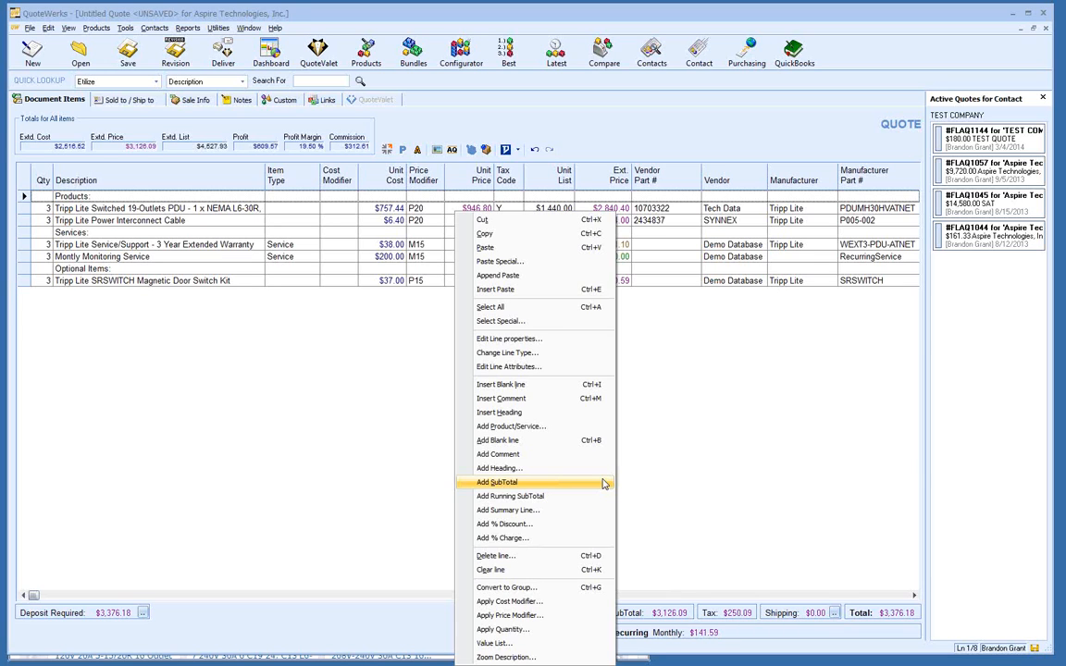
# Step: Add a subtotal line after the Power Interconnect Cable line
pyautogui.click(139, 357)
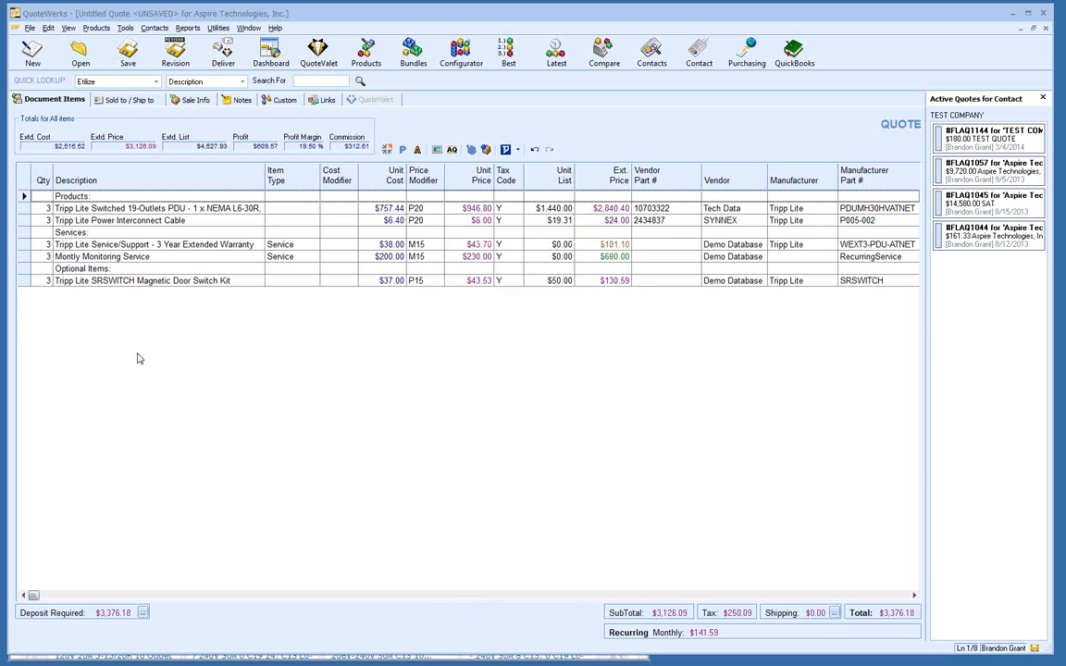
pyautogui.click(68, 244)
pyautogui.rightClick(23, 222)
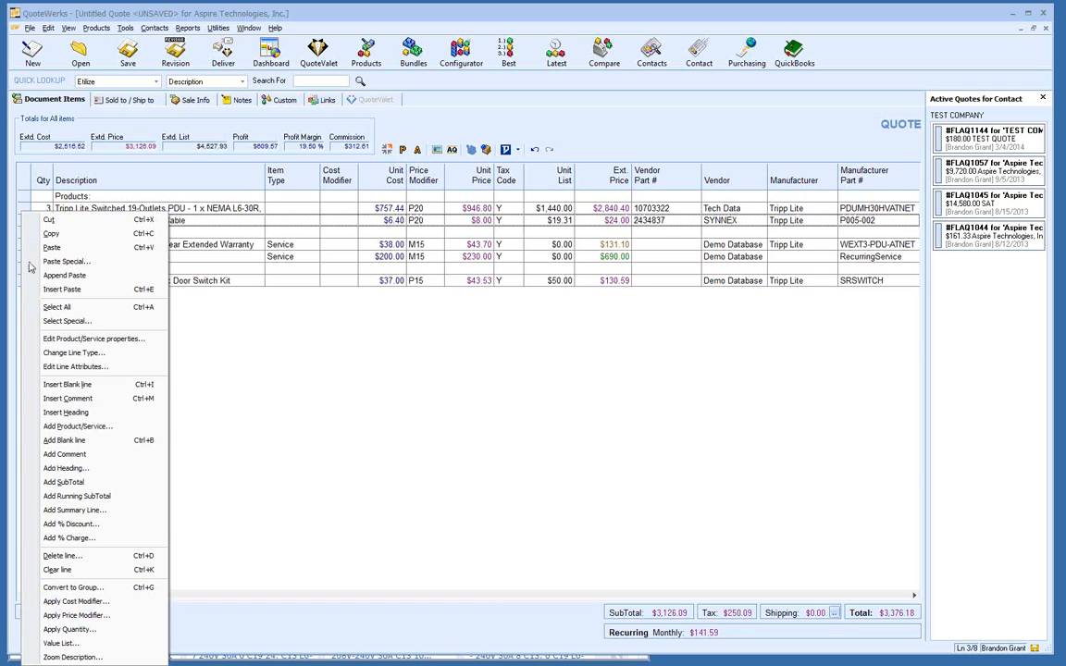
pyautogui.click(145, 487)
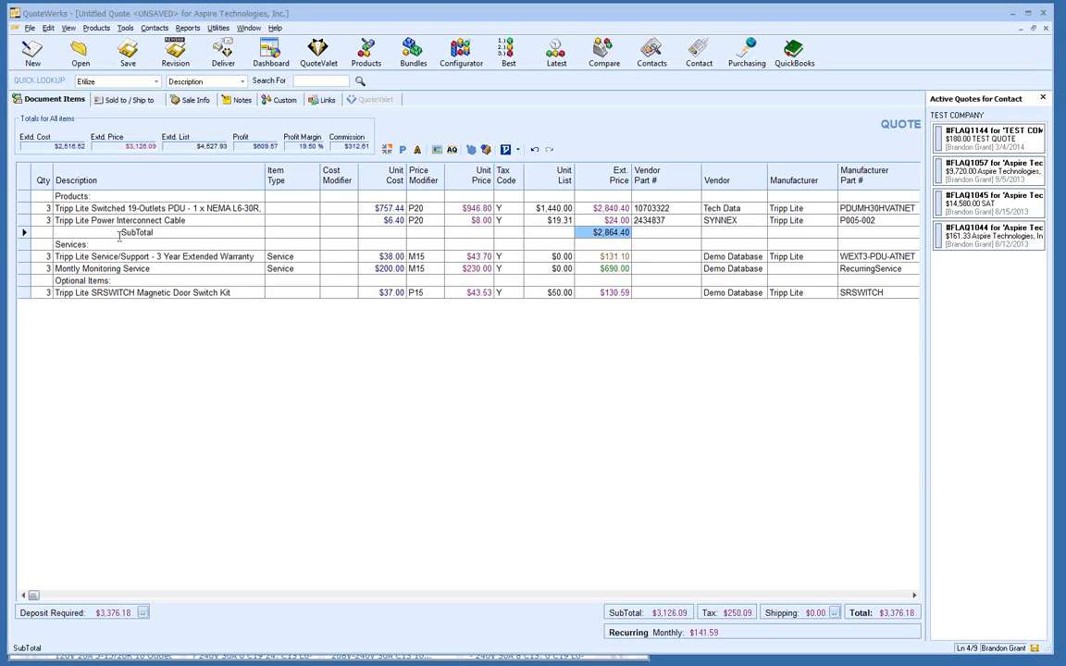
# Step: Relabel the new subtotal line as 'Products Total'
pyautogui.write('pro')
pyautogui.press('BackSpace')
pyautogui.press('BackSpace')
pyautogui.press('BackSpace')
pyautogui.write('Prdo')
pyautogui.press('BackSpace')
pyautogui.press('BackSpace')
pyautogui.write('oducts')
pyautogui.press('Delete')
pyautogui.press('Delete')
pyautogui.press('Delete')
pyautogui.click(104, 282)
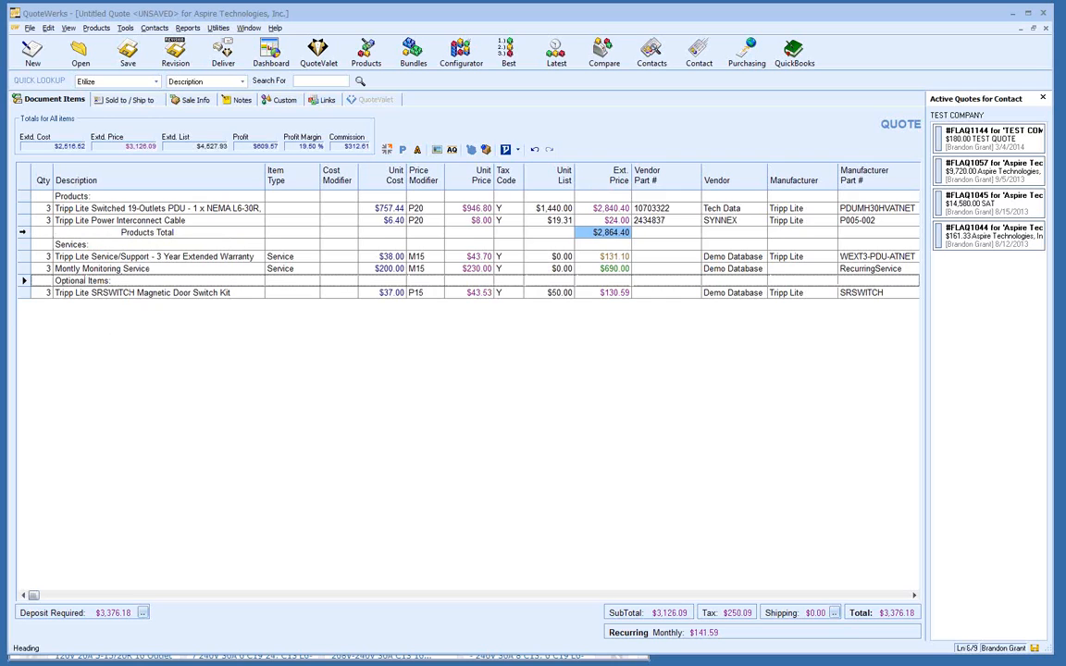
# Step: Delete the Products Total subtotal line and dismiss the line-commands menu
pyautogui.click(23, 233)
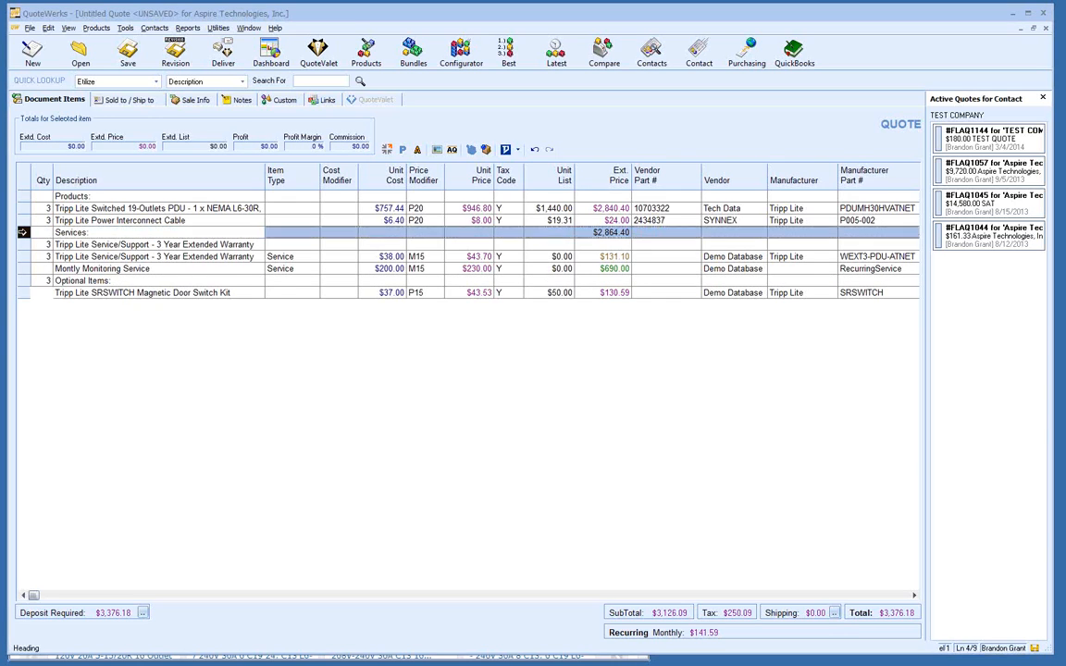
pyautogui.press('Delete')
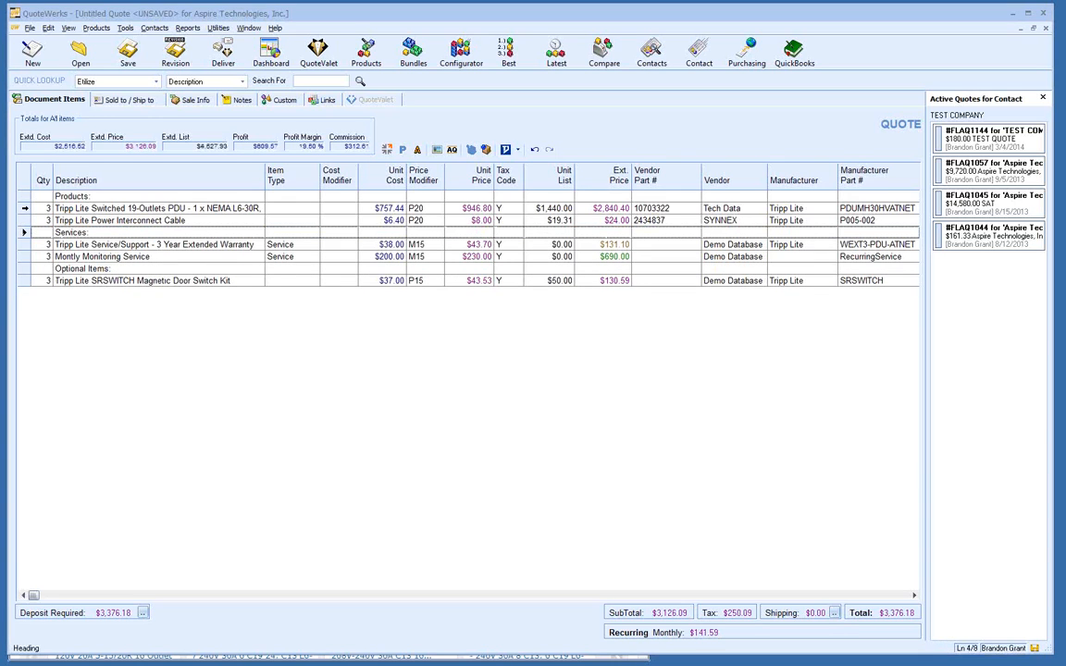
pyautogui.rightClick(416, 316)
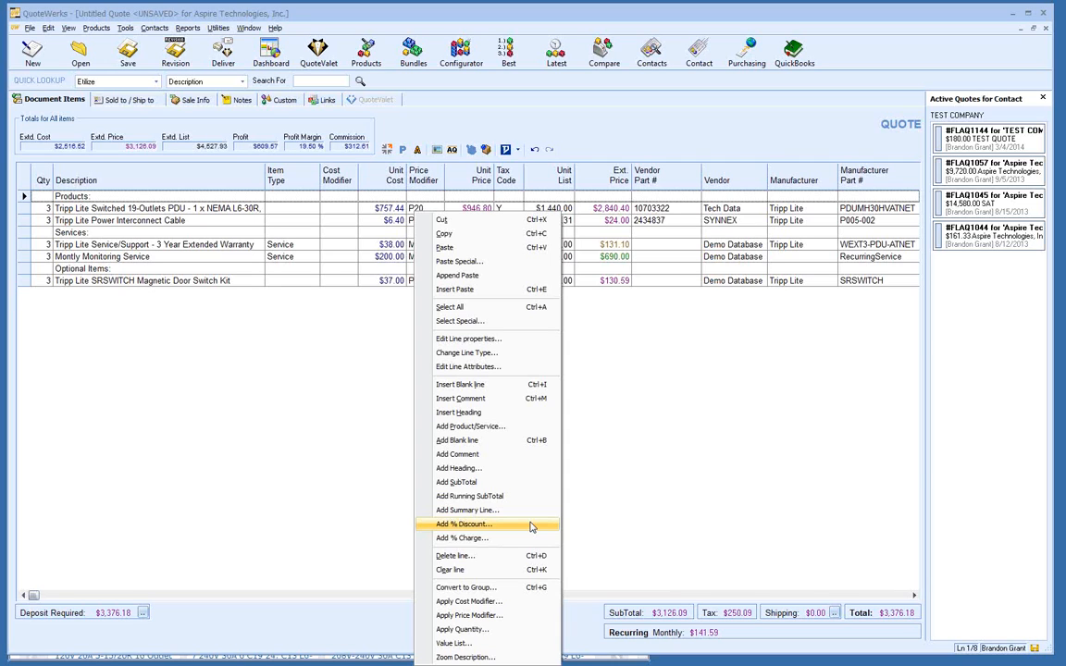
pyautogui.click(331, 383)
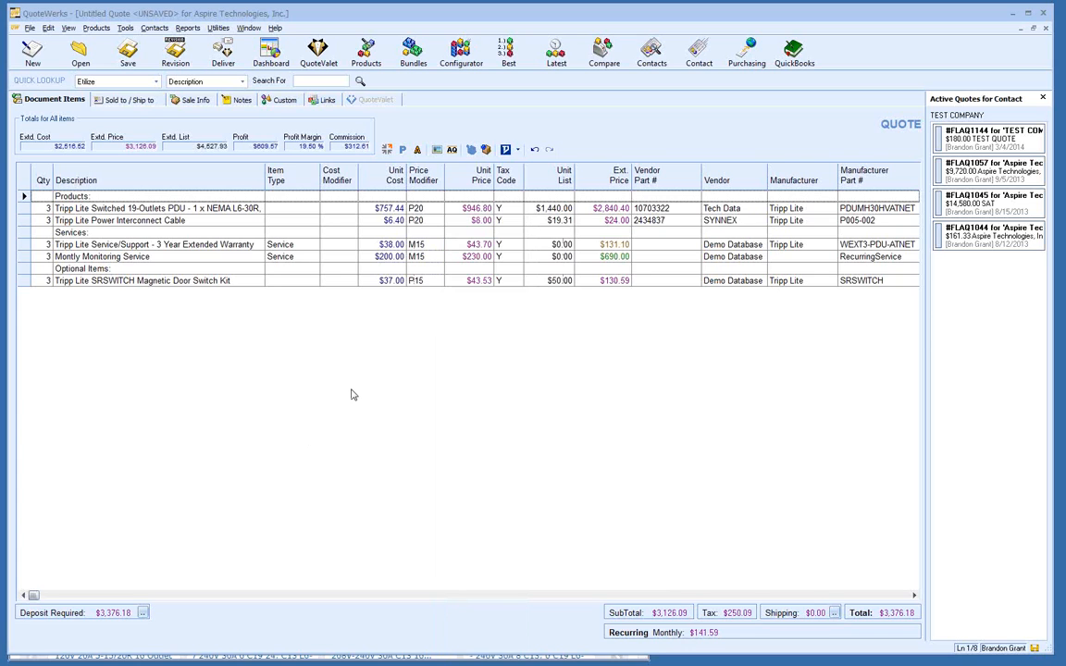
pyautogui.rightClick(351, 395)
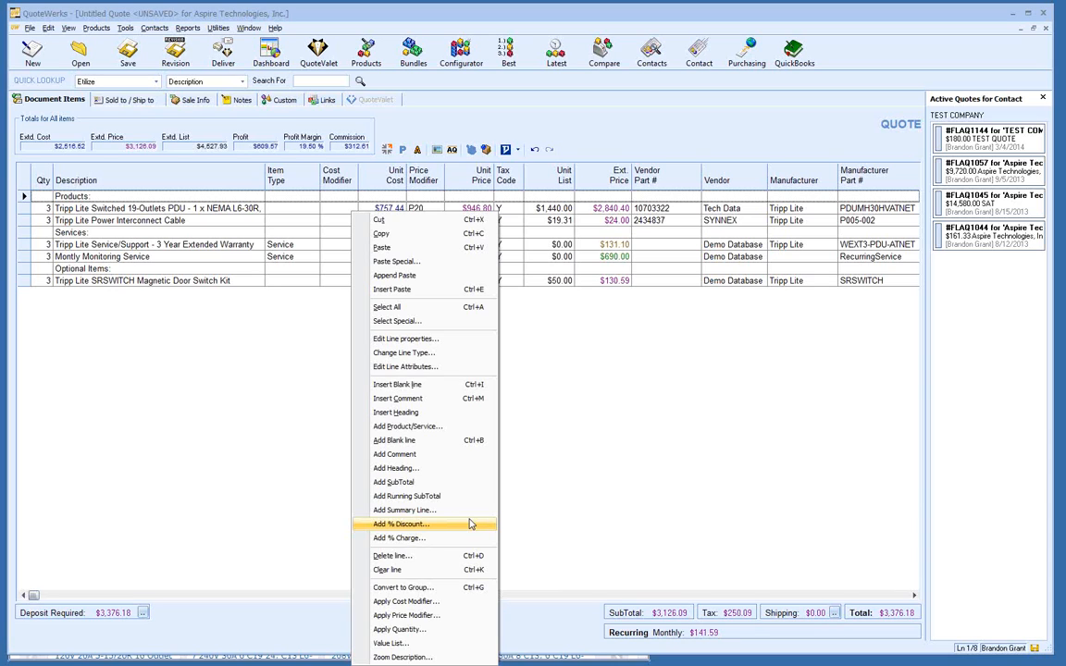
pyautogui.click(109, 342)
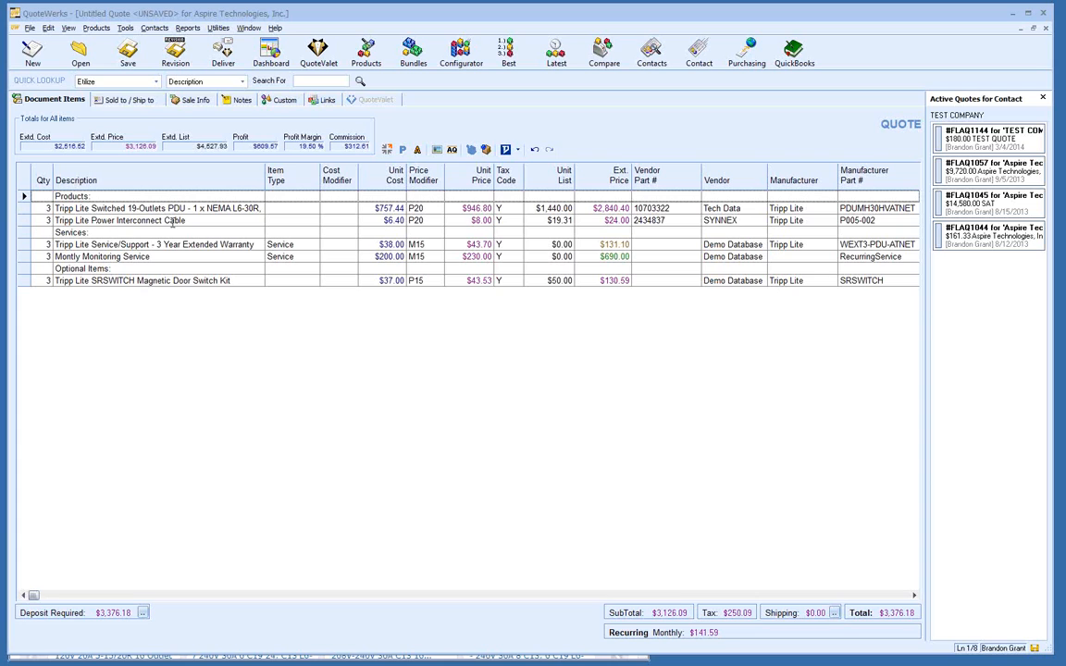
# Step: Select the PDU and Power Interconnect Cable lines together and open their line-commands menu
pyautogui.click(24, 208)
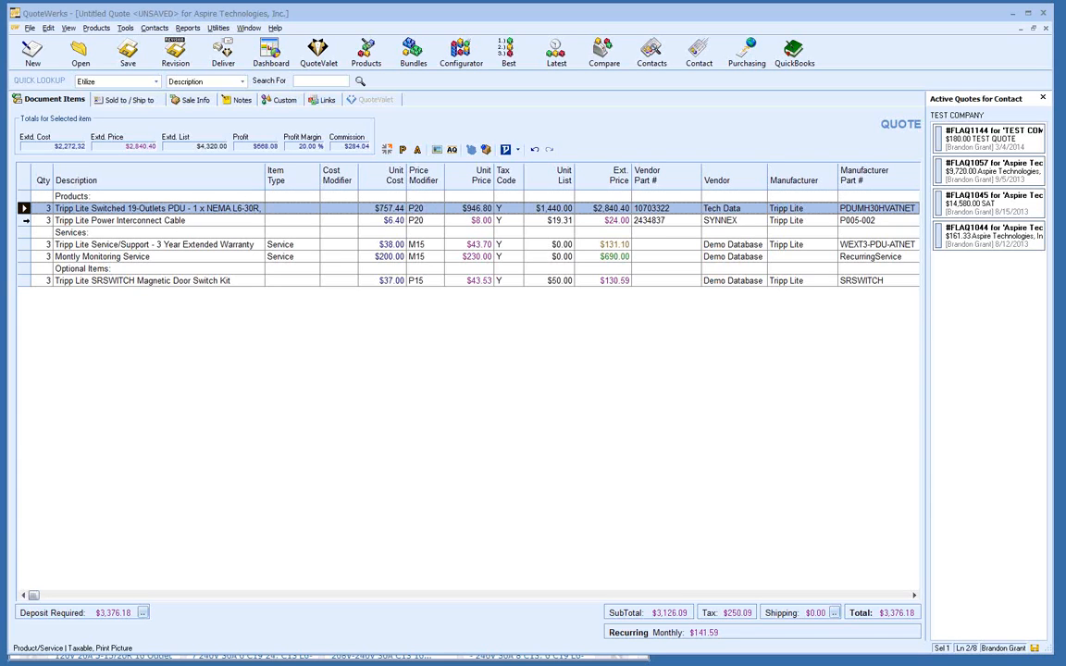
pyautogui.keyDown('shift'); pyautogui.click(24, 220); pyautogui.keyUp('shift')
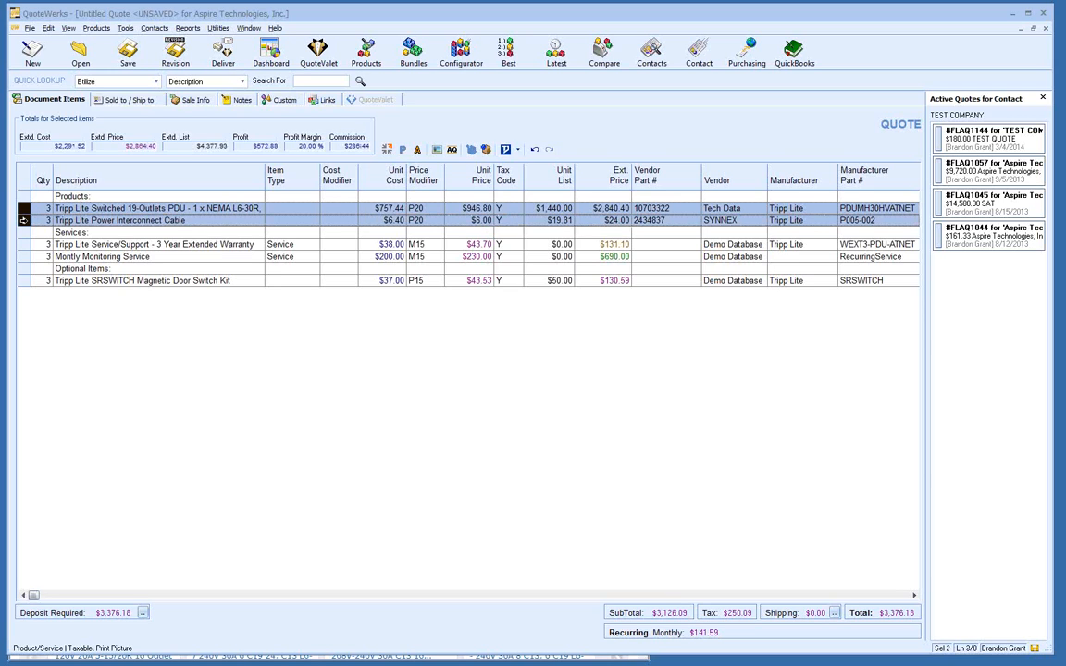
pyautogui.rightClick(25, 225)
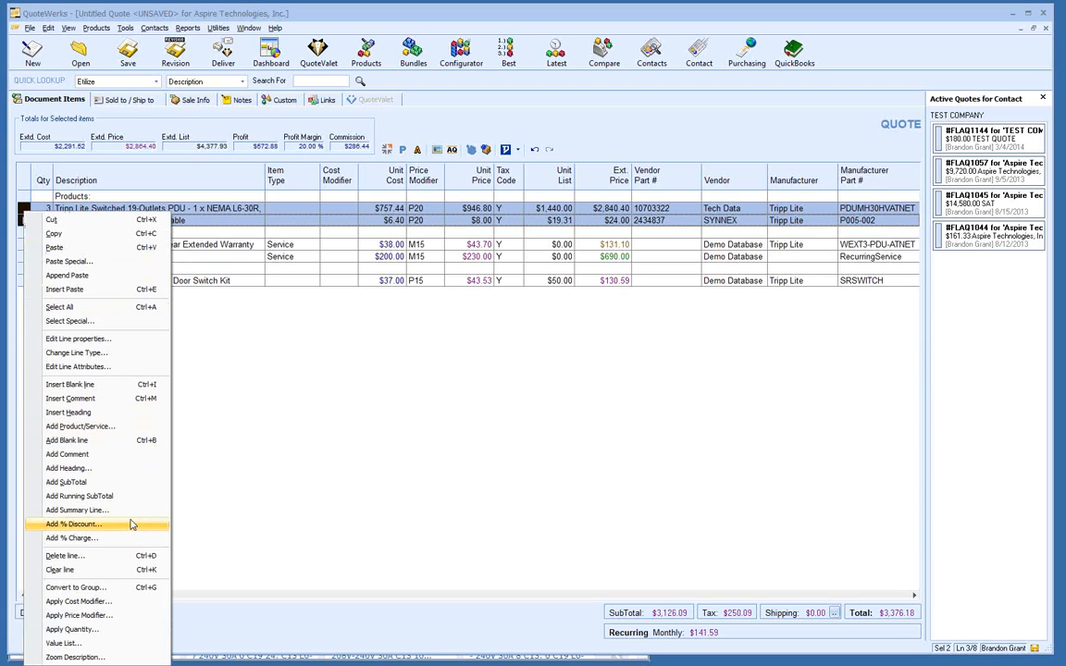
# Step: Choose Convert to Group for the two selected product lines
pyautogui.click(160, 589)
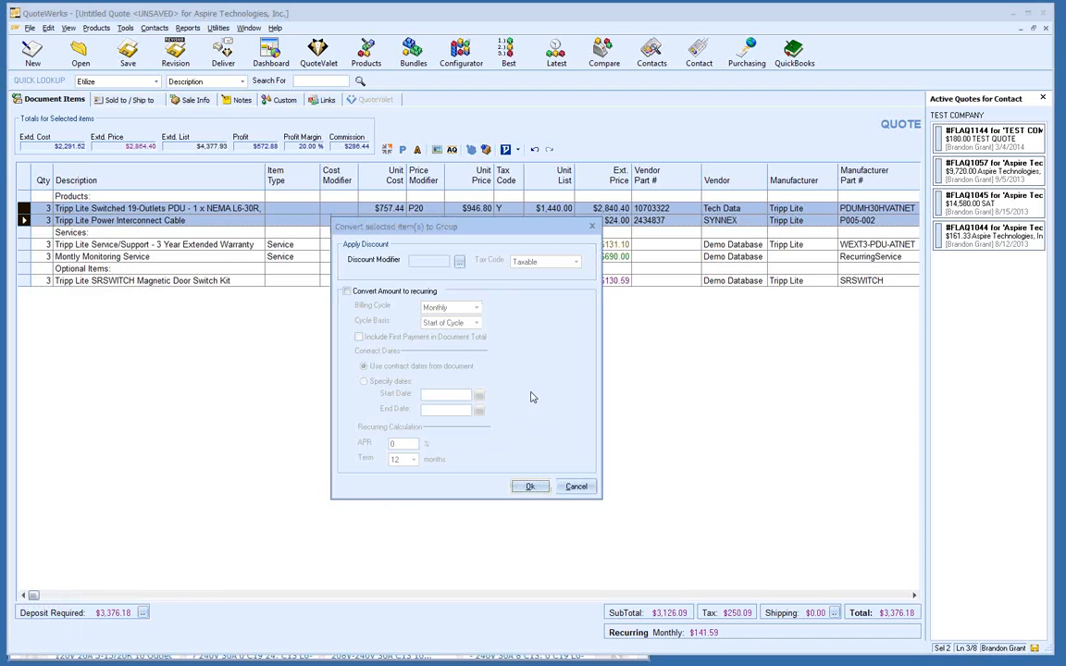
# Step: Confirm the group conversion without a discount, creating a $2,864.40 group header line
pyautogui.click(530, 487)
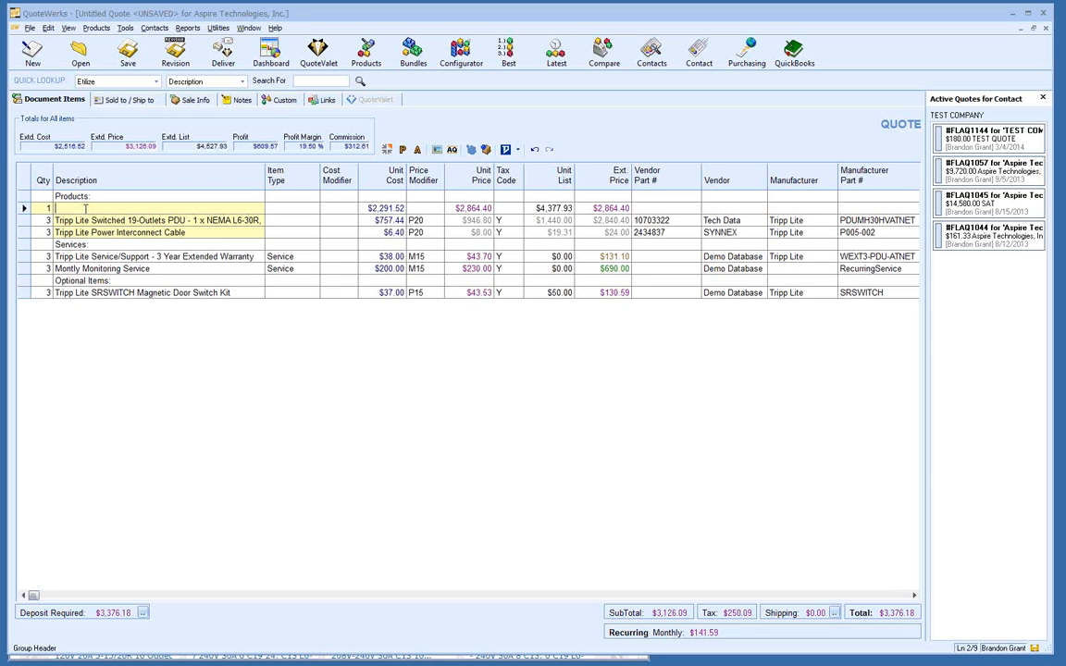
# Step: Enter 'Tripp Lite Package' as the group header's description and commit the edit
pyautogui.write('Tripp Lite Package')
pyautogui.click(134, 232)
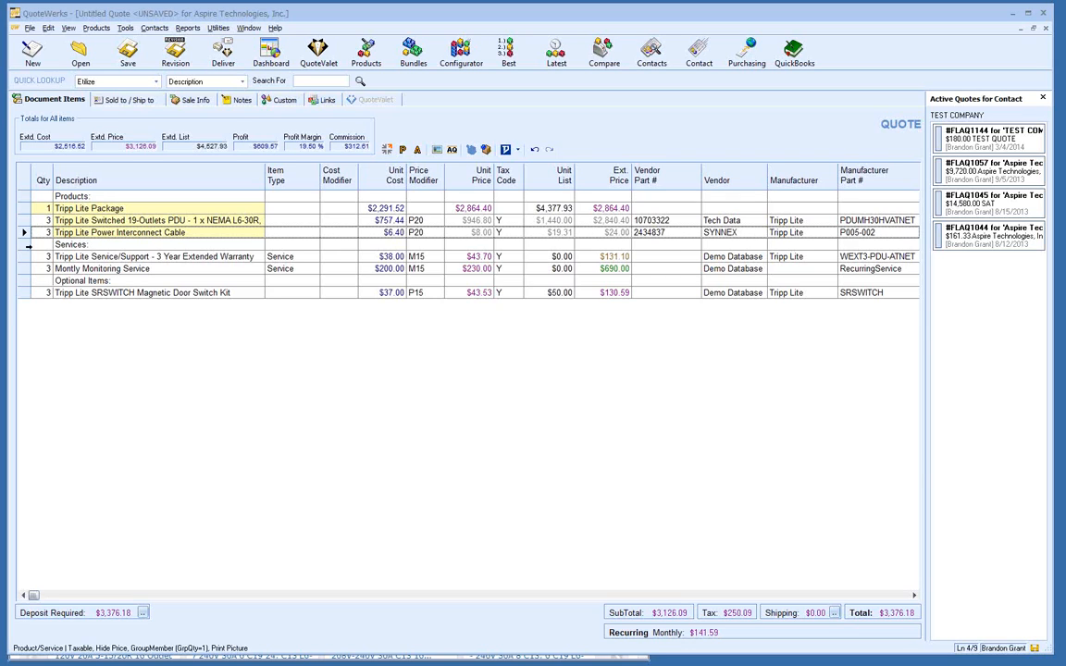
# Step: Set Print Line to Yes in Line Attributes for the PDU and interconnect cable lines
pyautogui.click(23, 232)
pyautogui.keyDown('shift'); pyautogui.click(23, 221); pyautogui.keyUp('shift')
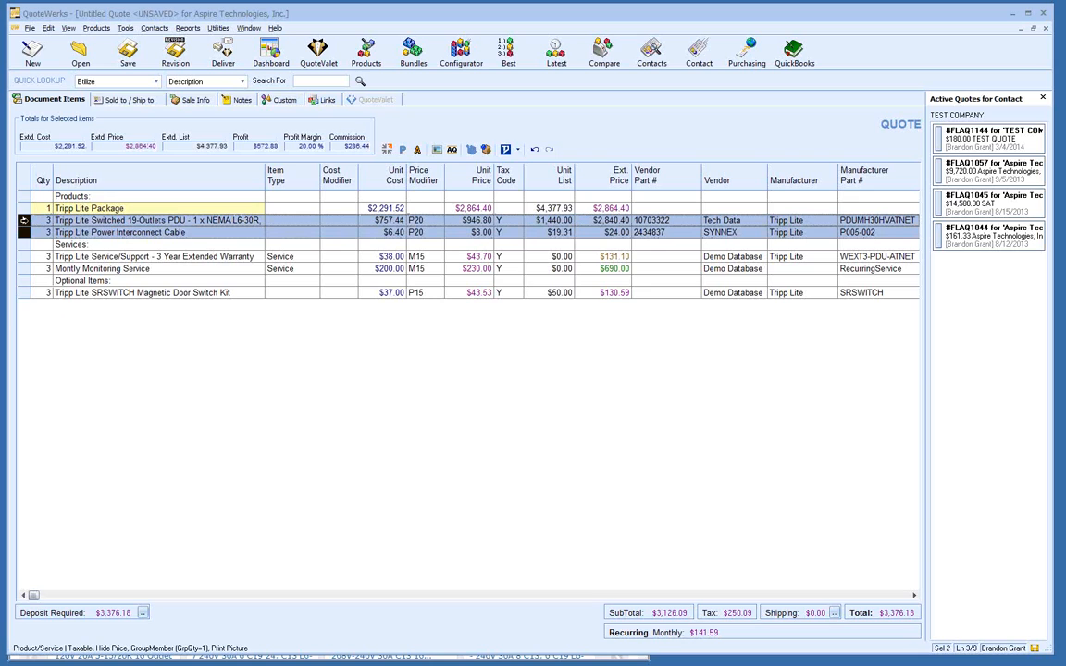
pyautogui.rightClick(24, 223)
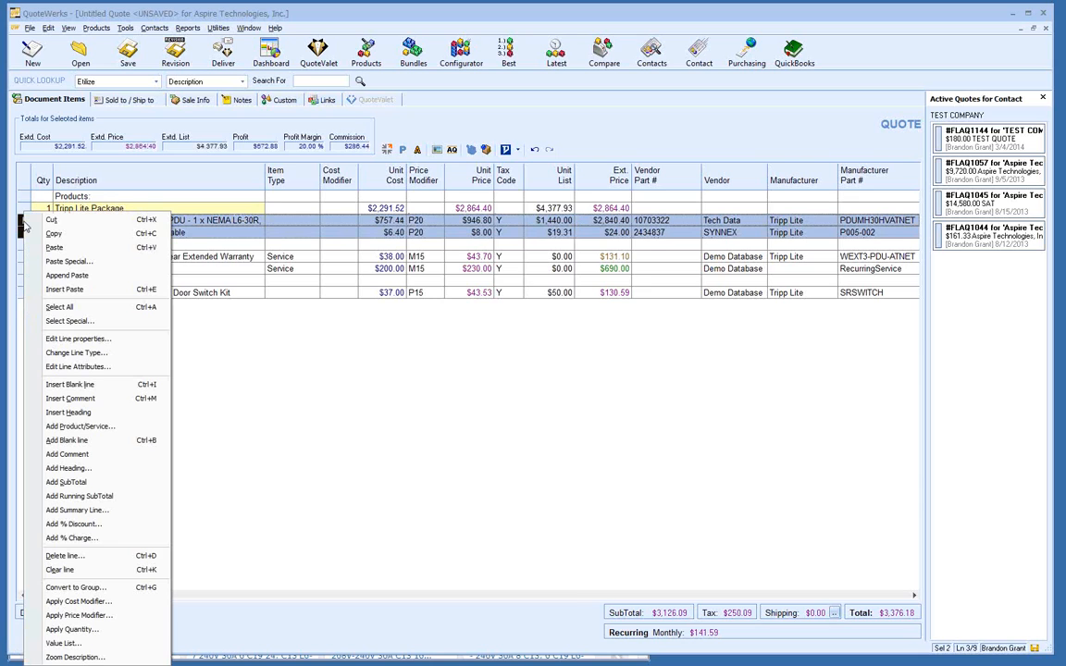
pyautogui.click(137, 369)
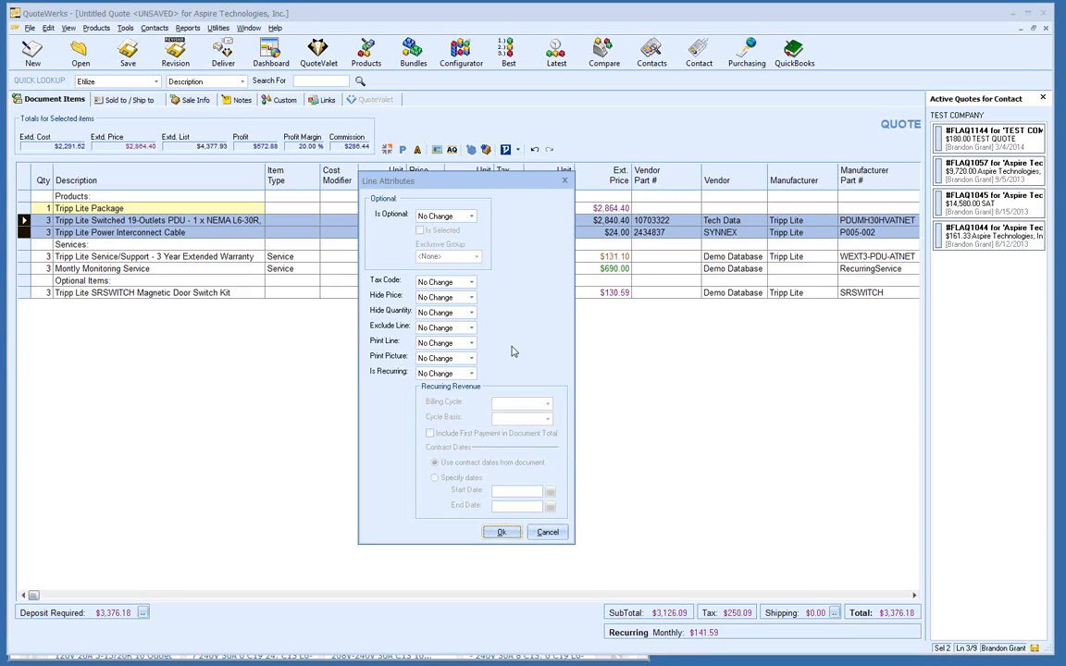
pyautogui.click(471, 343)
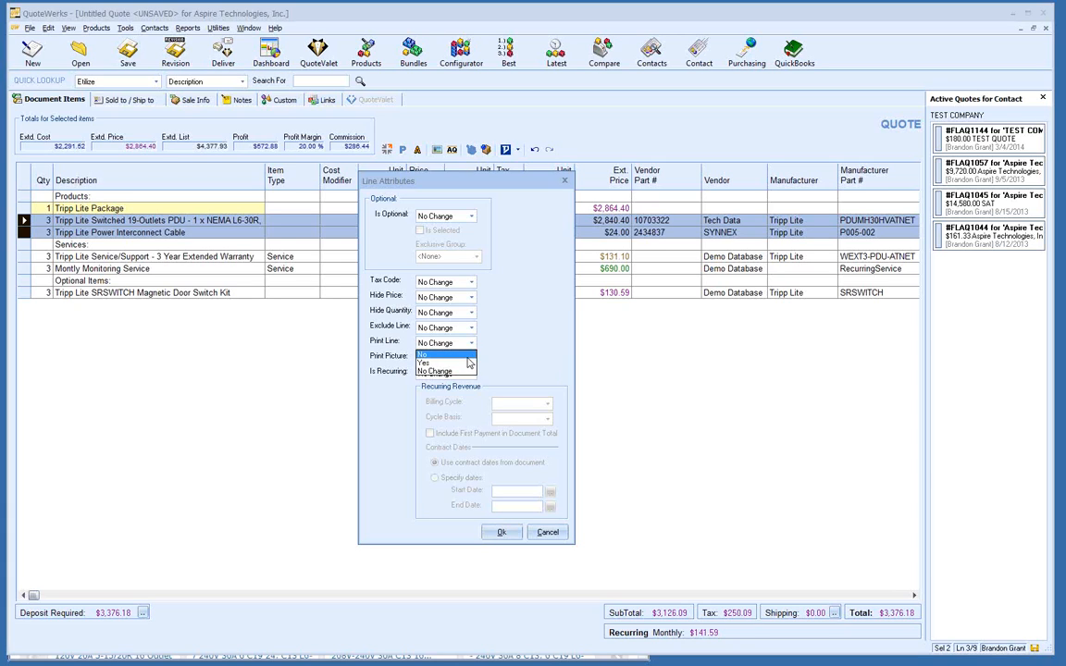
pyautogui.click(467, 356)
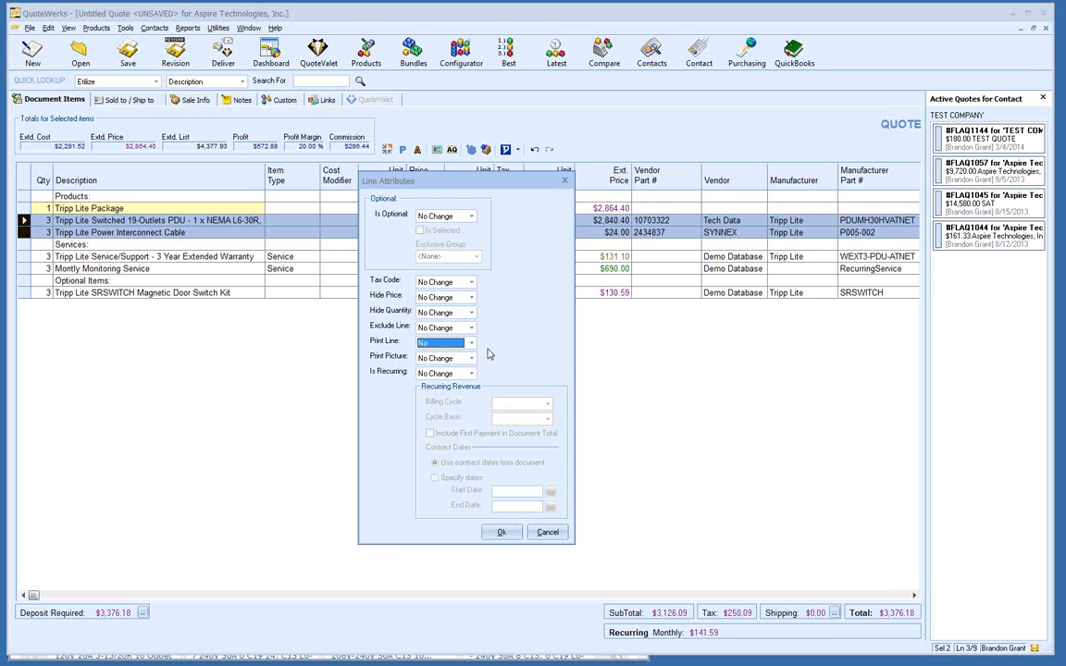
pyautogui.click(471, 343)
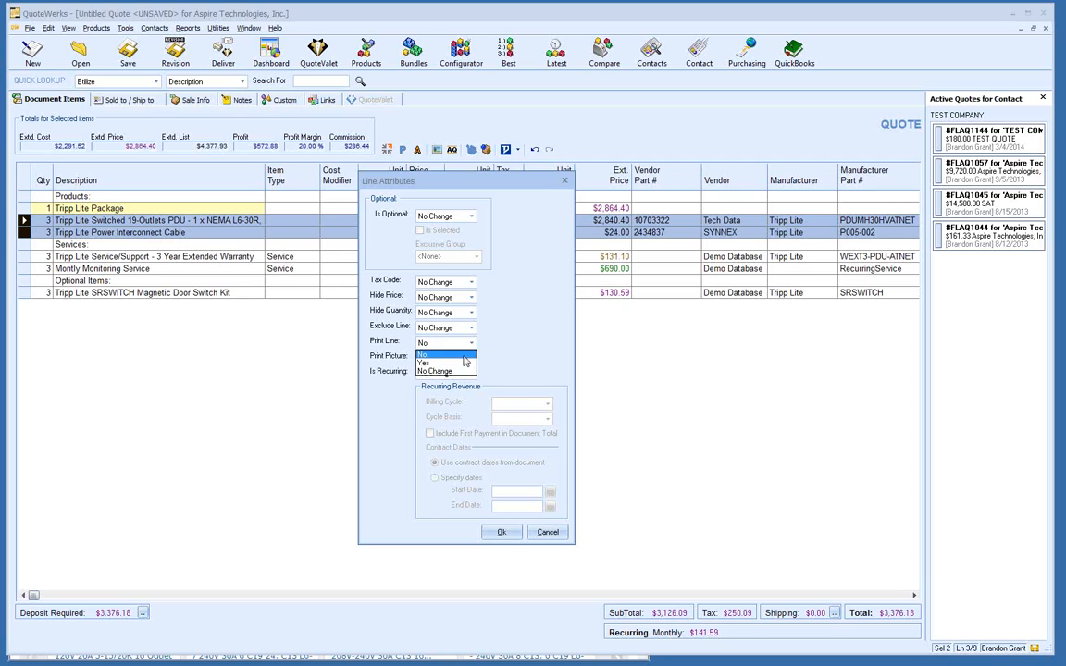
pyautogui.click(465, 368)
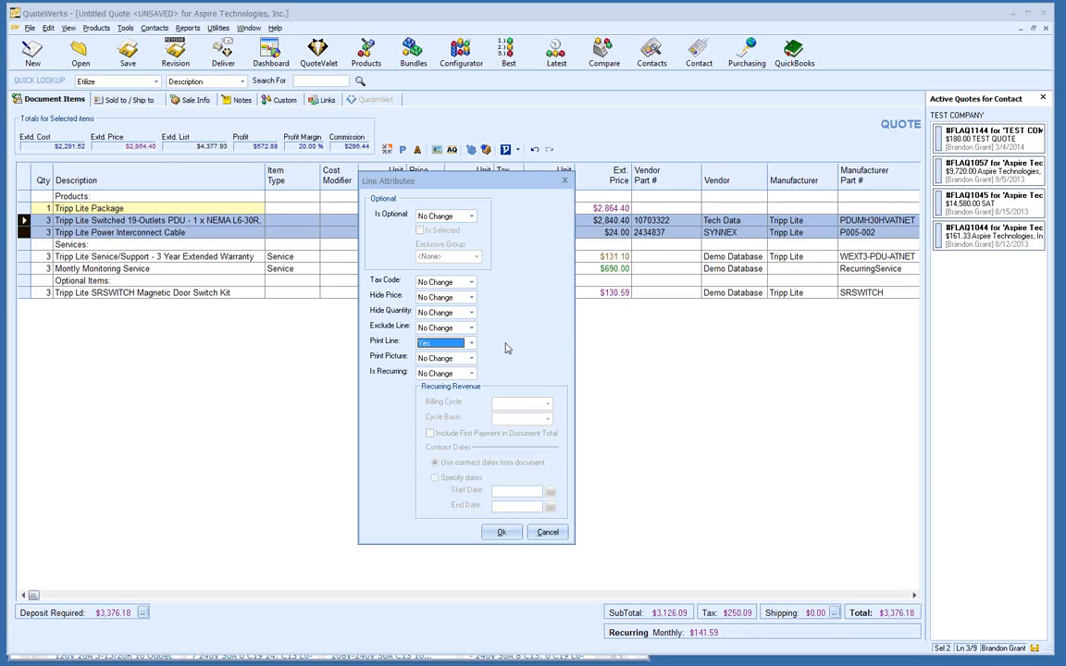
pyautogui.click(500, 532)
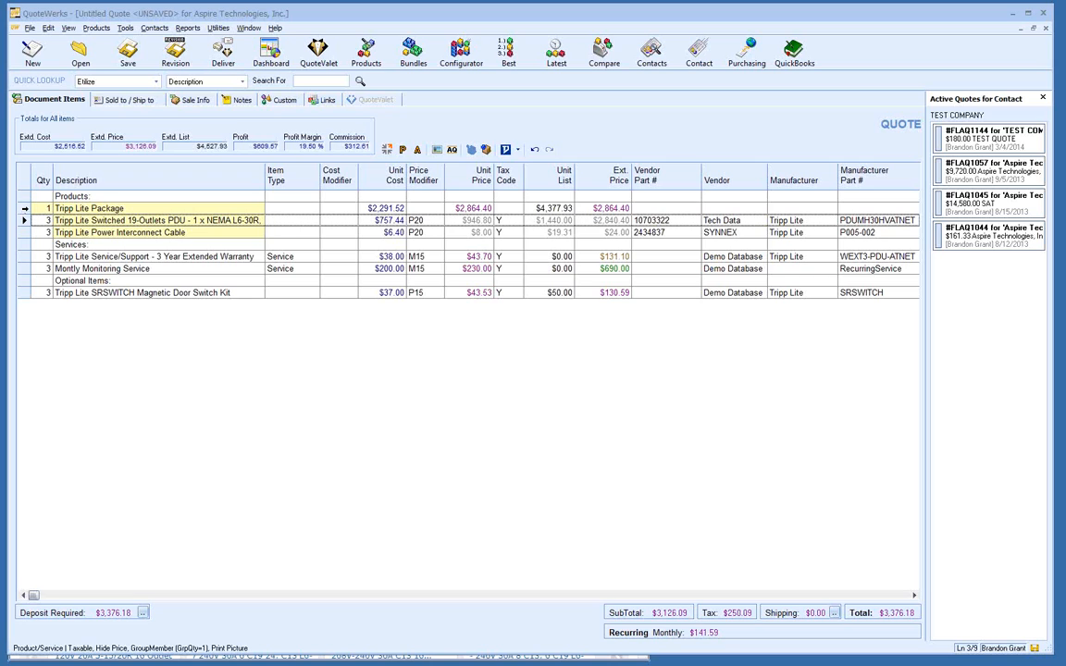
# Step: Delete the Tripp Lite Package header line and confirm the deletion
pyautogui.click(24, 208)
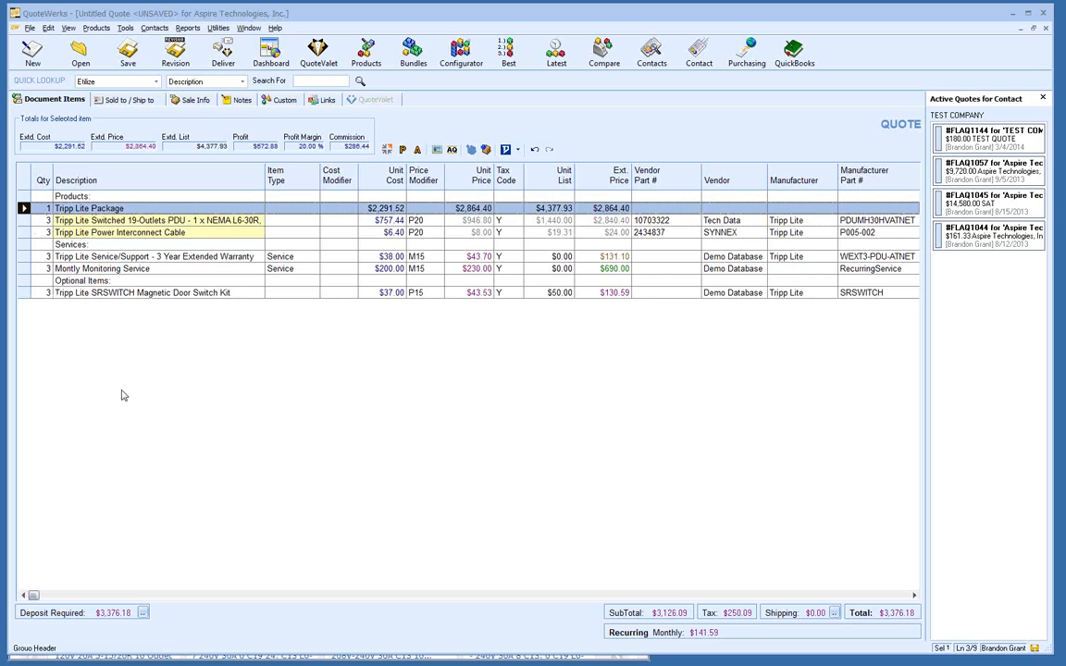
pyautogui.press('Delete')
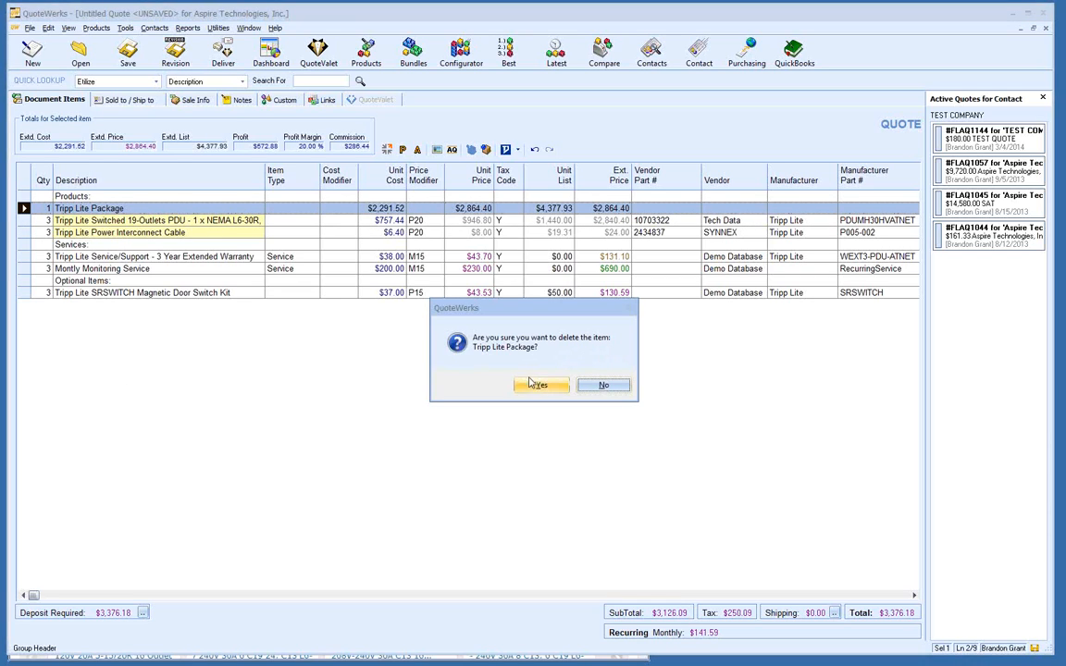
pyautogui.click(542, 387)
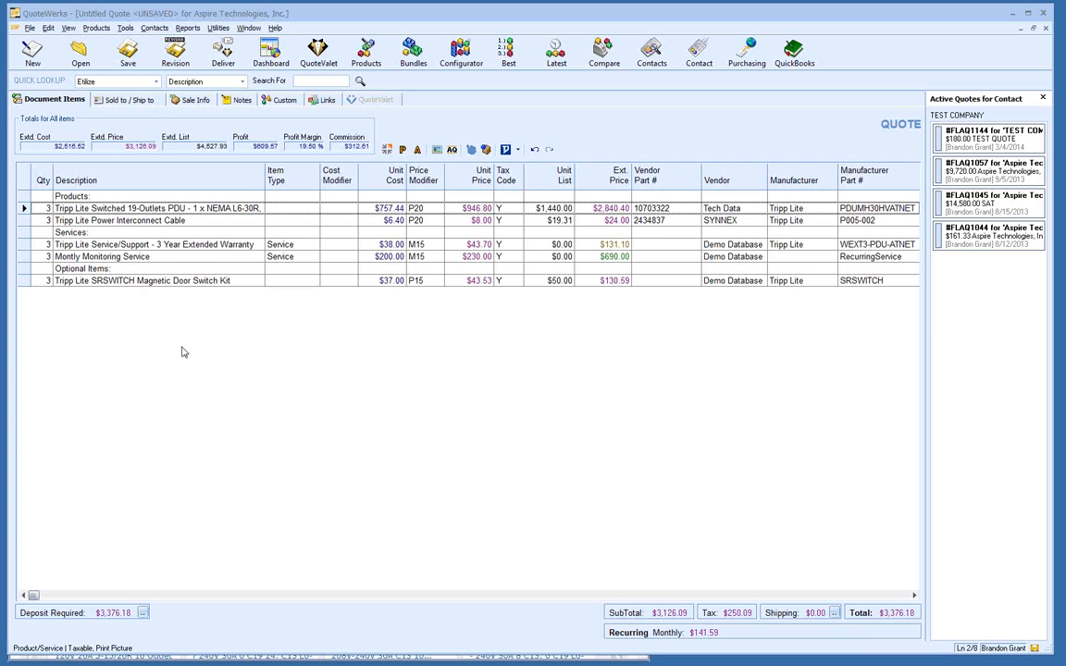
# Step: Open Save Quote As and inspect the 'Aspire Technologies, Inc. - Tuesday, March 25, 2014' name
pyautogui.click(127, 56)
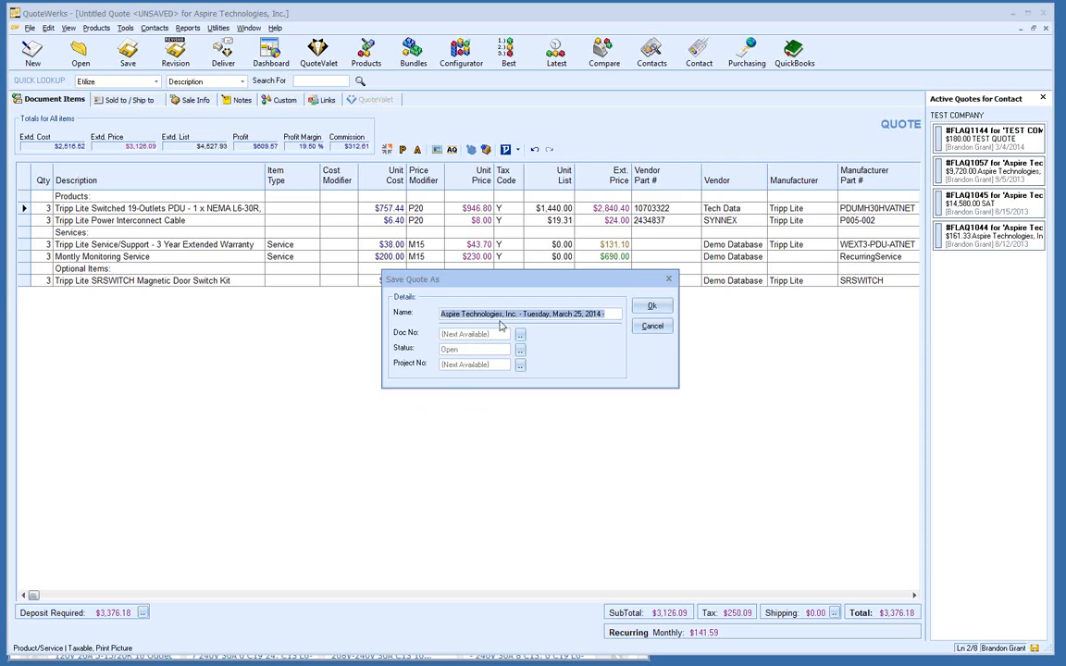
pyautogui.moveTo(516, 315); pyautogui.dragTo(426, 313)
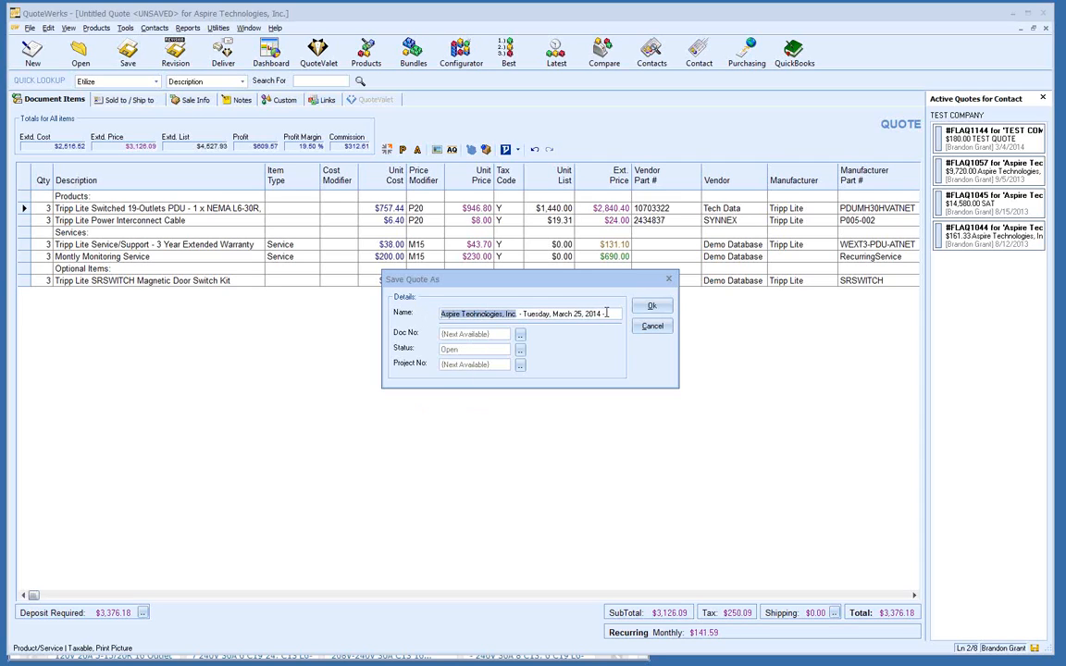
pyautogui.moveTo(609, 314); pyautogui.dragTo(519, 317)
pyautogui.click(611, 315)
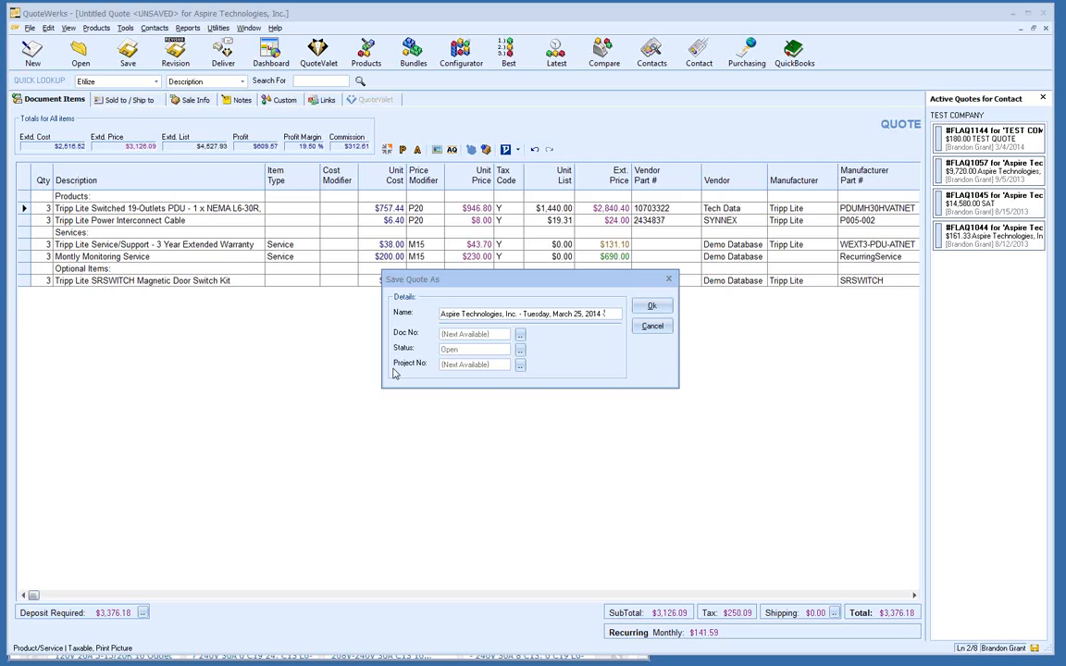
pyautogui.click(519, 368)
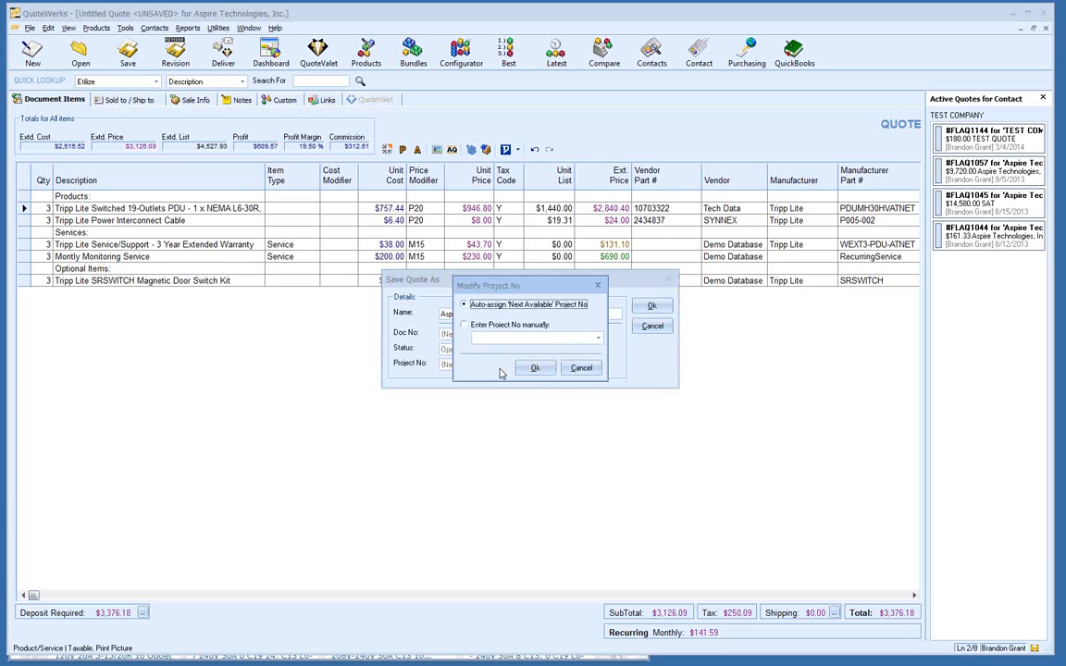
pyautogui.click(504, 325)
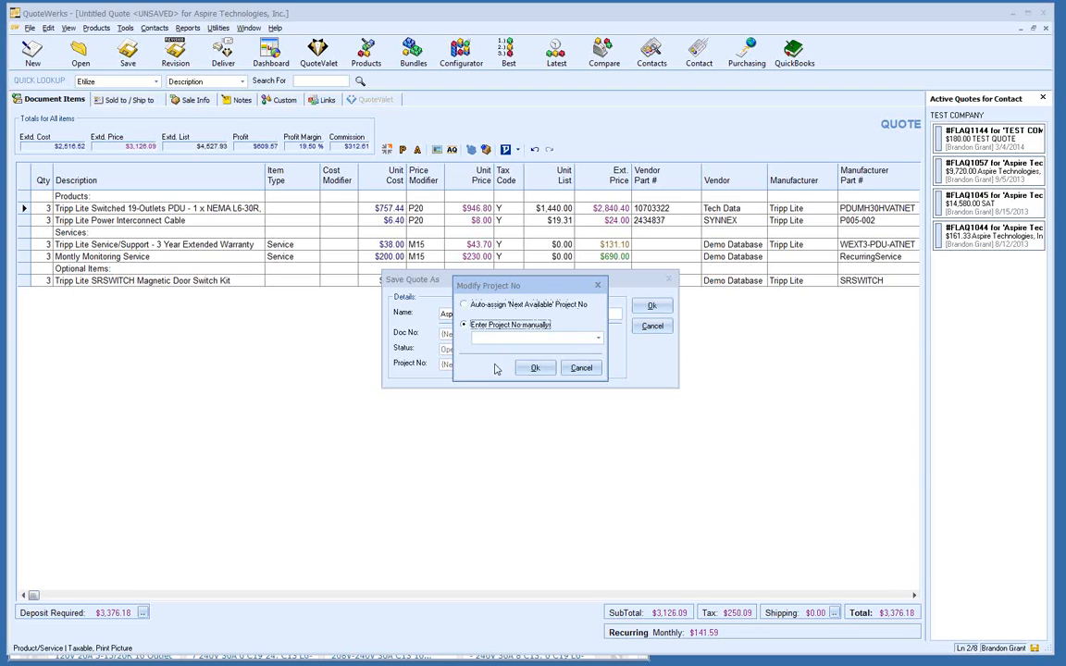
pyautogui.click(598, 338)
pyautogui.moveTo(597, 366); pyautogui.dragTo(589, 401)
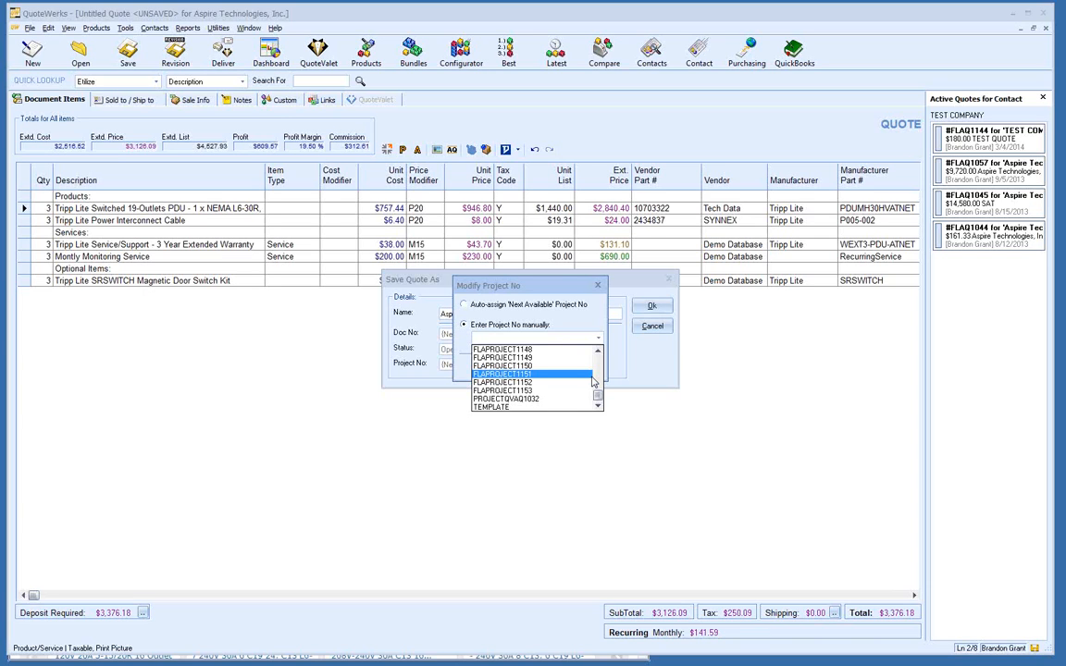
pyautogui.click(593, 376)
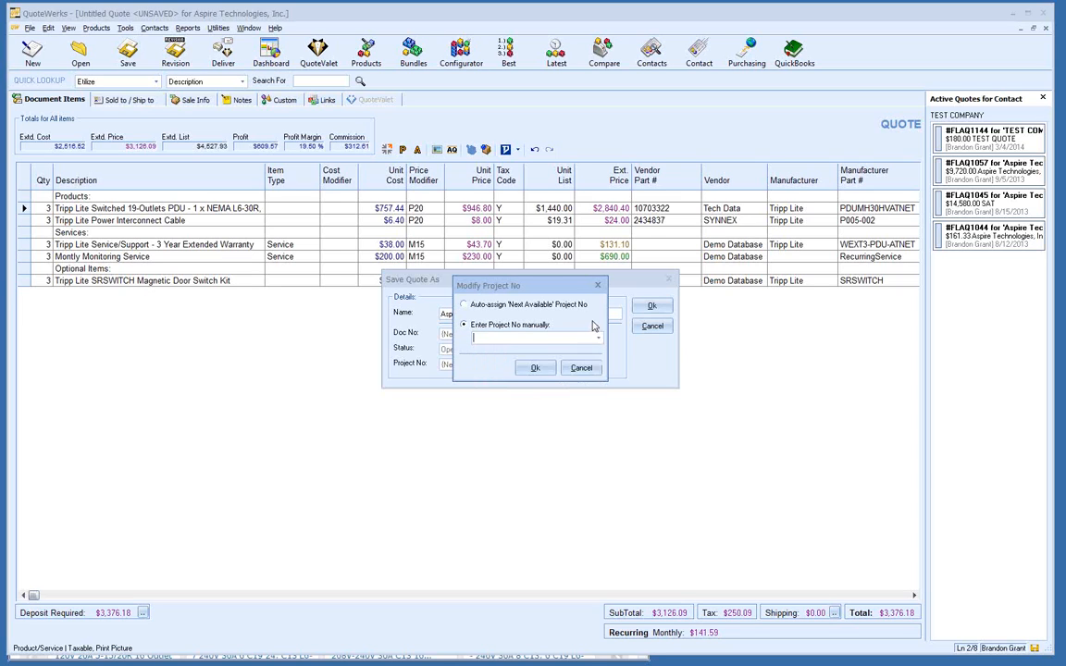
pyautogui.click(590, 369)
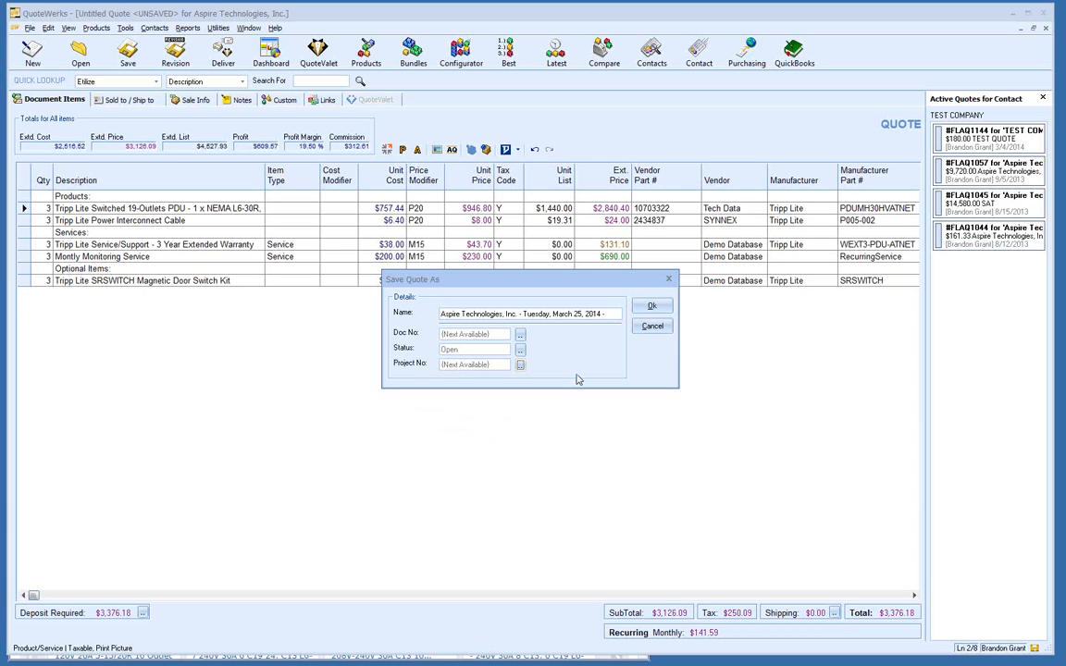
# Step: Confirm Save Quote As so the quote is saved as FLAQ1152
pyautogui.click(641, 304)
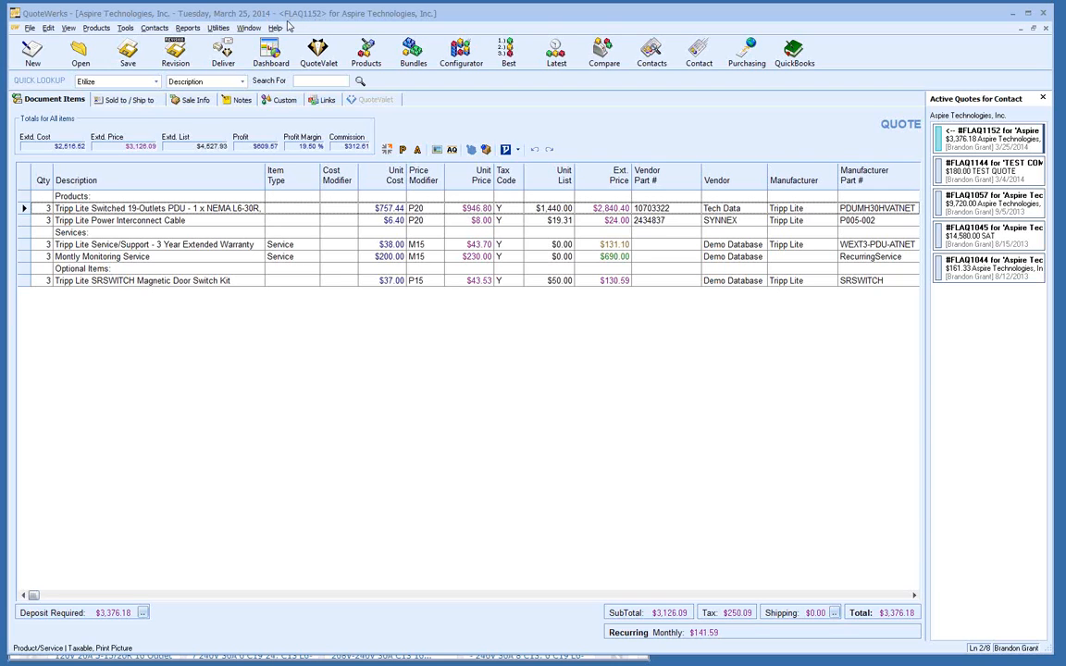
# Step: Search saved documents by Document No, refining '1152' to 'flaq1152', then close the search
pyautogui.click(81, 58)
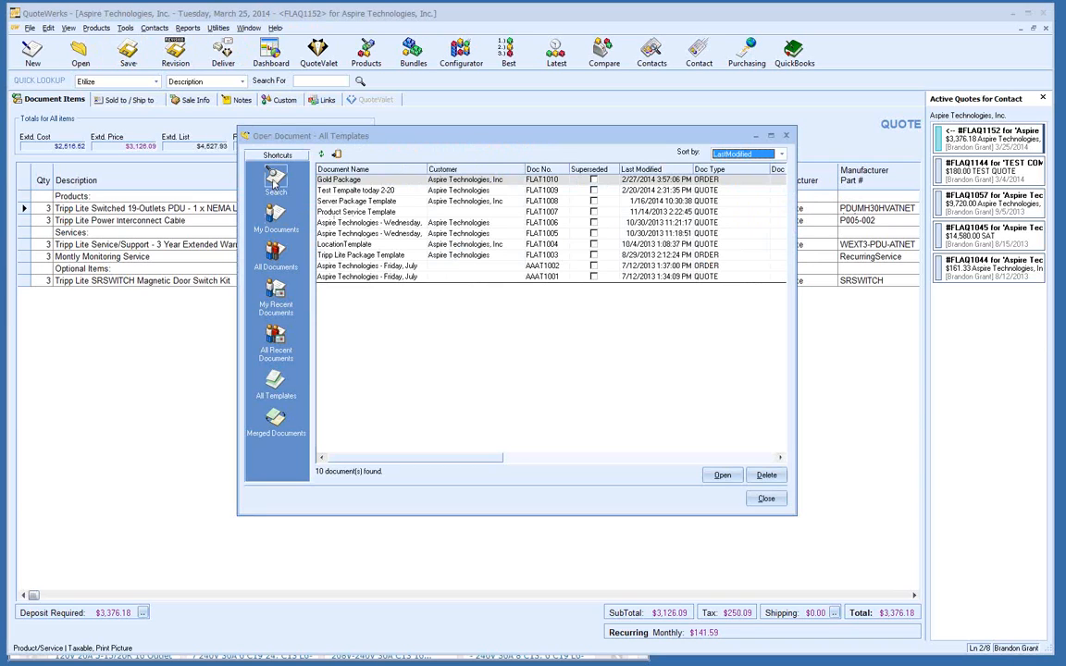
pyautogui.click(274, 181)
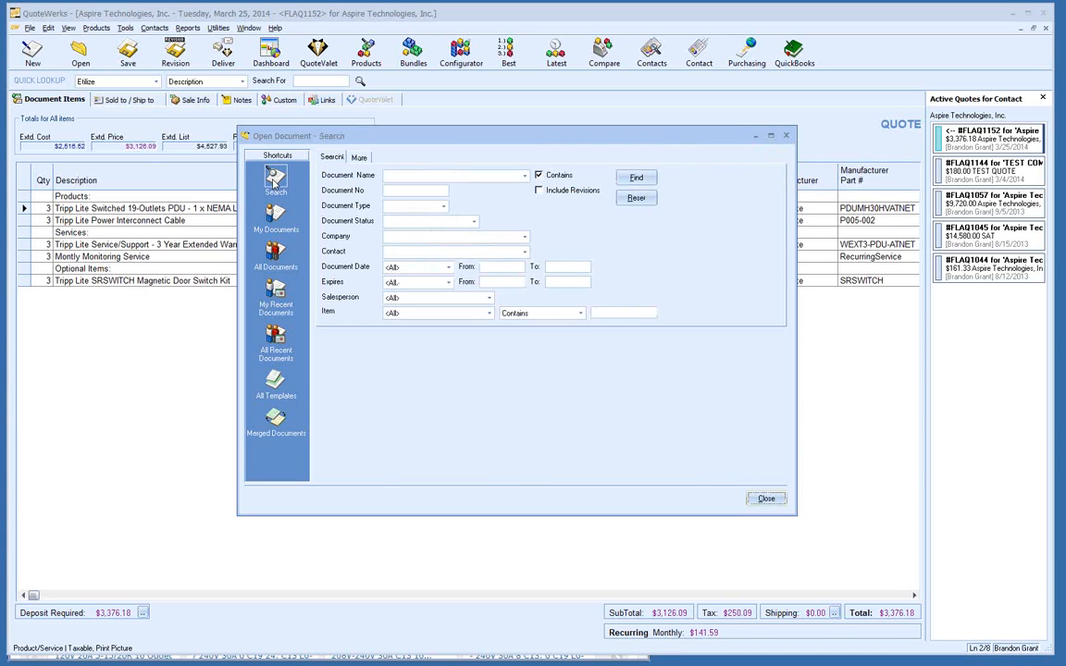
pyautogui.click(399, 191)
pyautogui.write('1152')
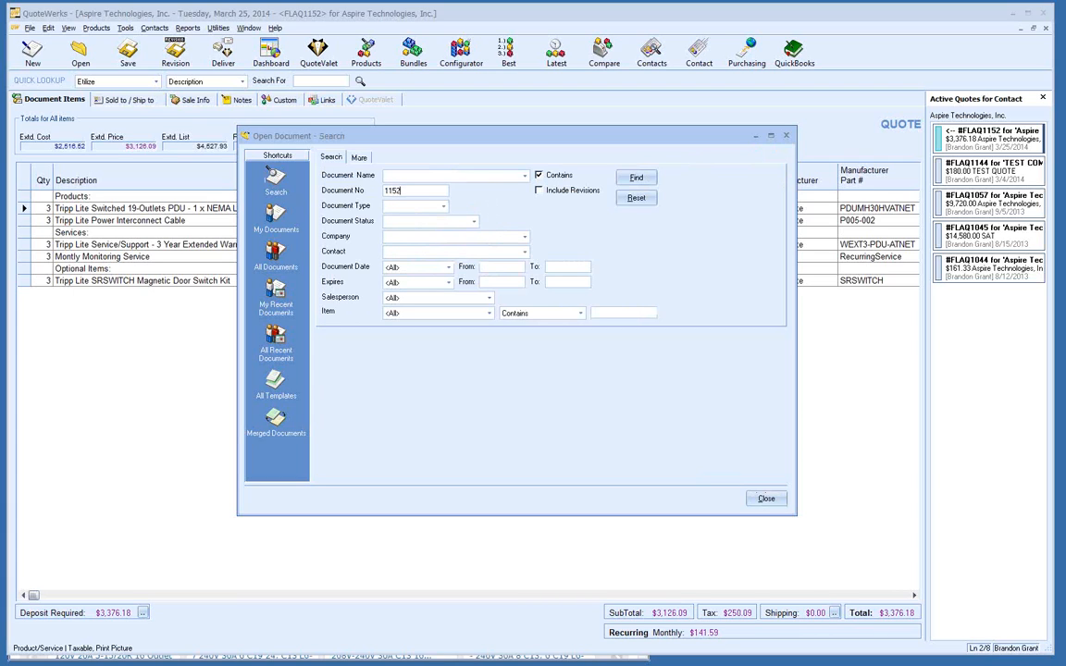
pyautogui.click(635, 182)
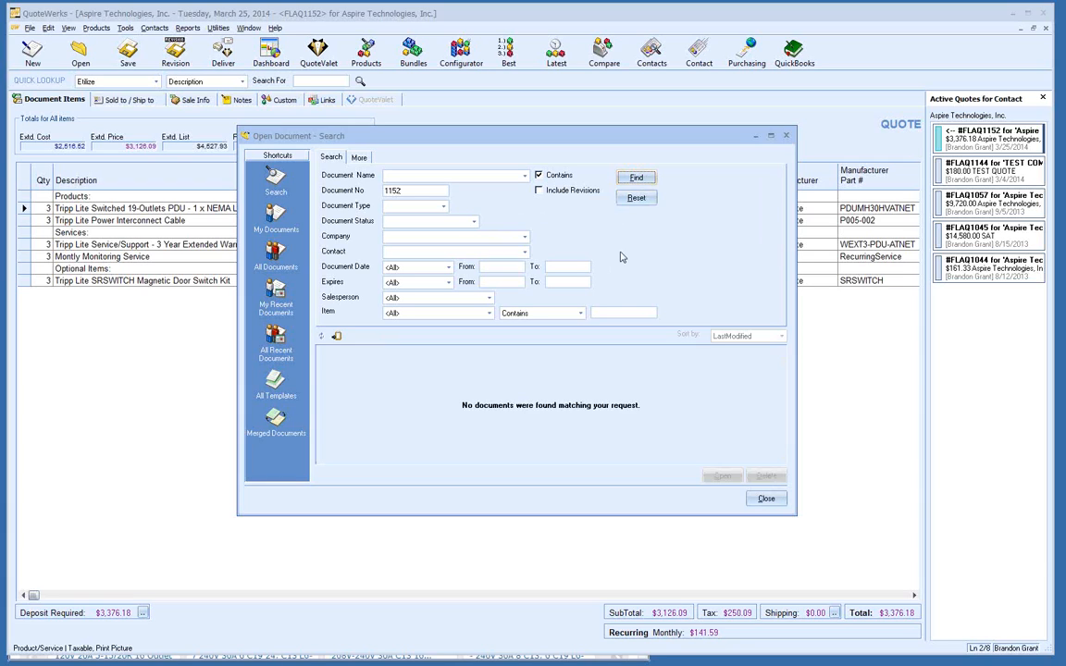
pyautogui.moveTo(415, 191); pyautogui.dragTo(328, 192)
pyautogui.write('flaq1152')
pyautogui.click(636, 176)
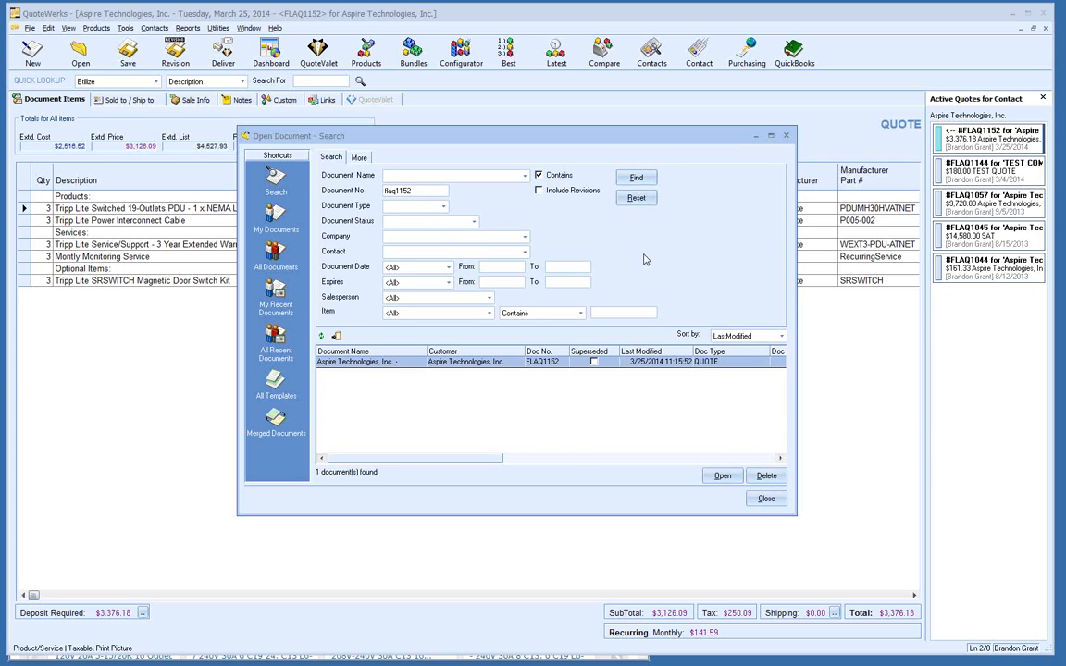
pyautogui.click(766, 499)
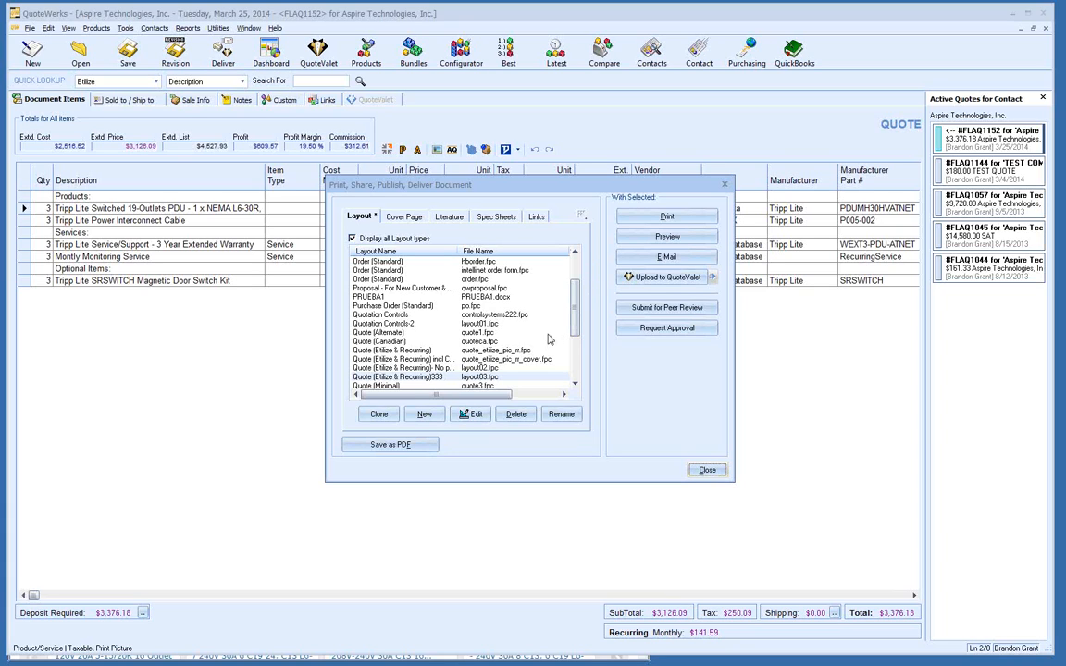
# Step: Select the Quote (Etilize & Recurring) layout in the Print/Deliver dialog
pyautogui.click(510, 350)
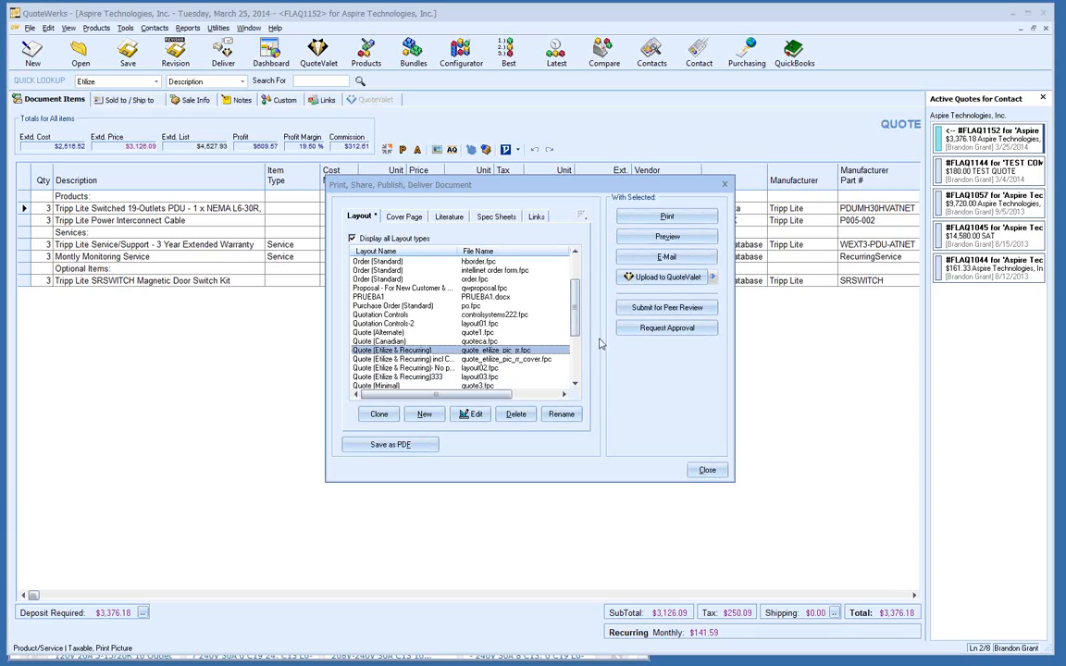
# Step: Review the cover page settings, keeping coverpage & about us.rtf, then view available literature files
pyautogui.click(404, 219)
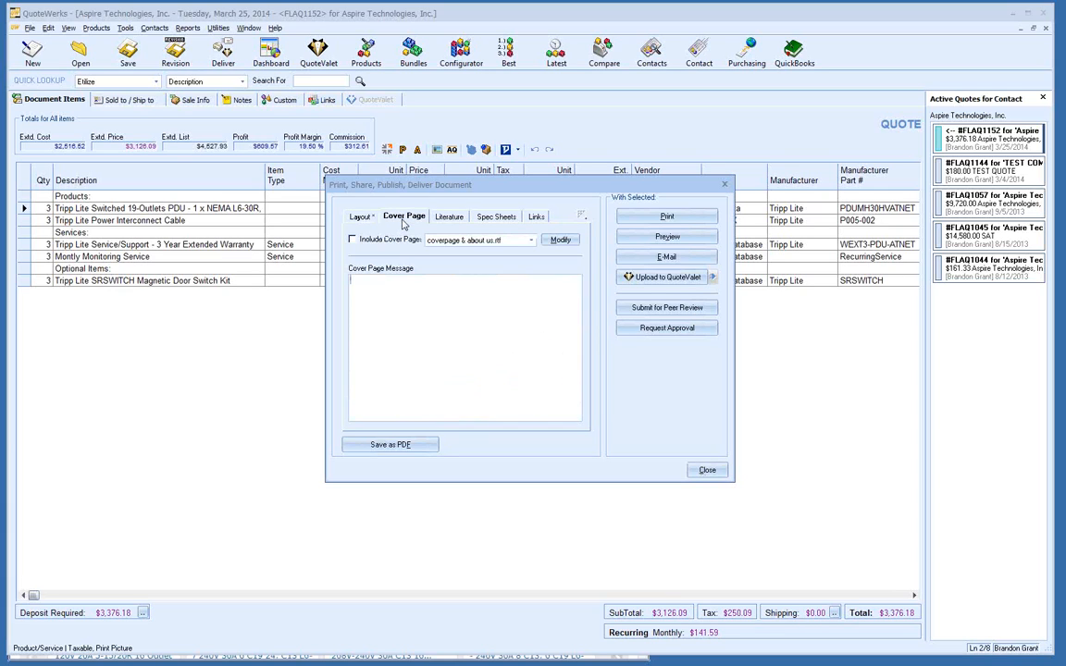
pyautogui.click(481, 276)
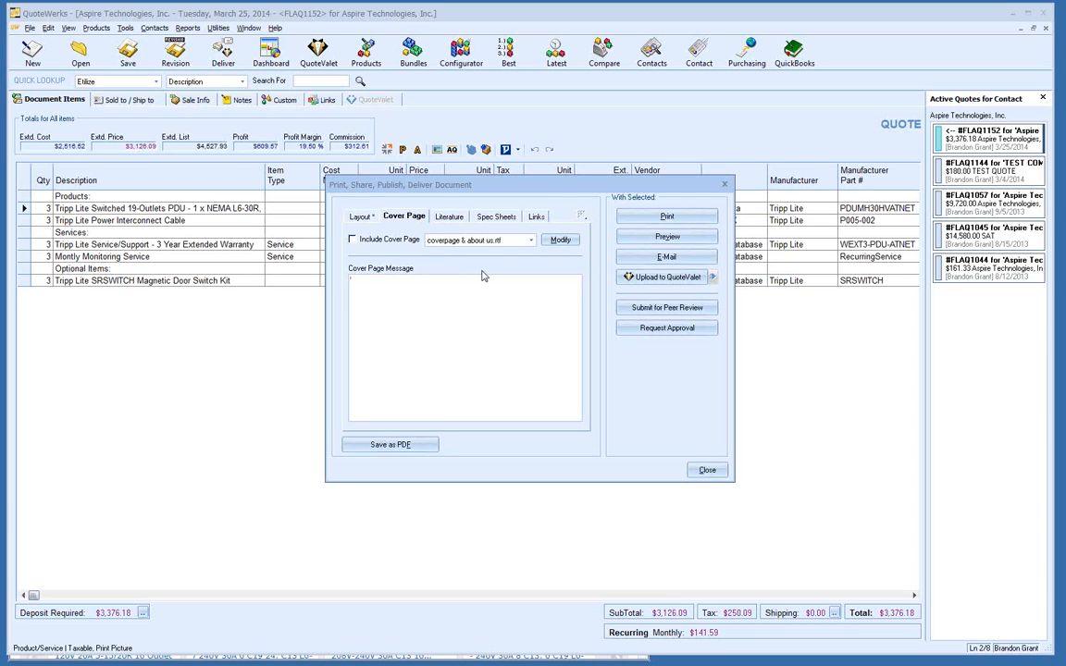
pyautogui.click(530, 240)
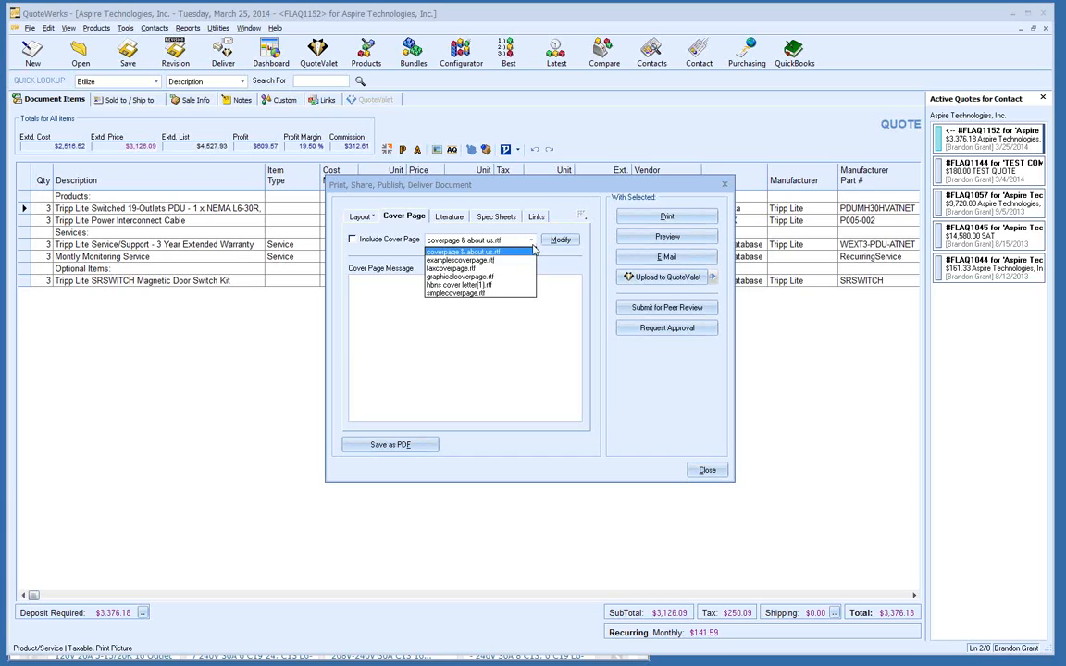
pyautogui.click(533, 248)
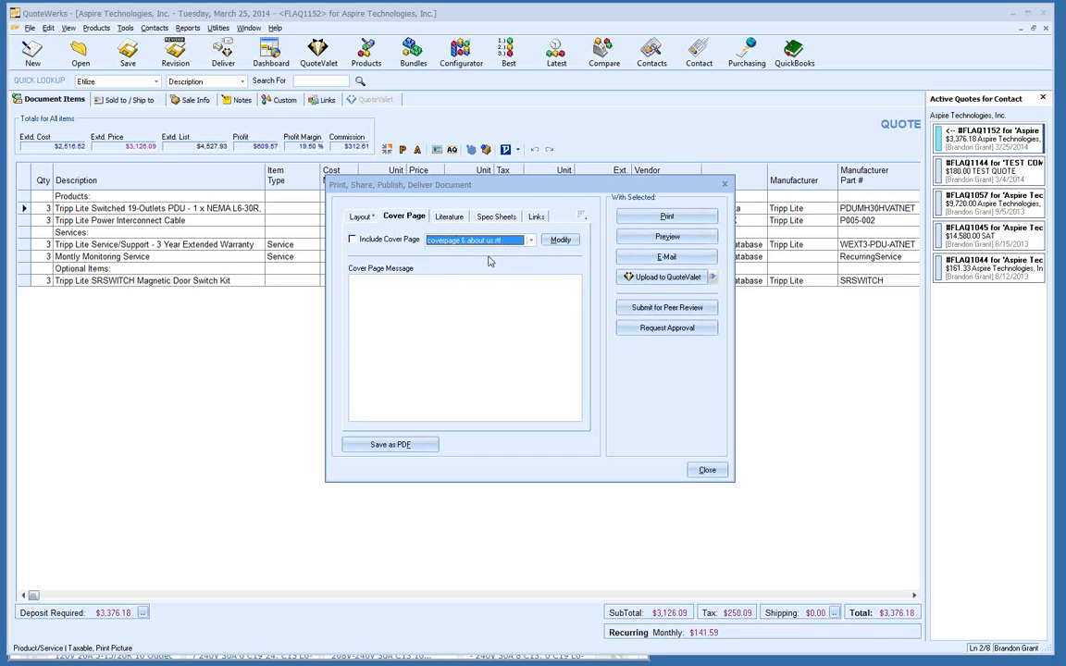
pyautogui.click(445, 218)
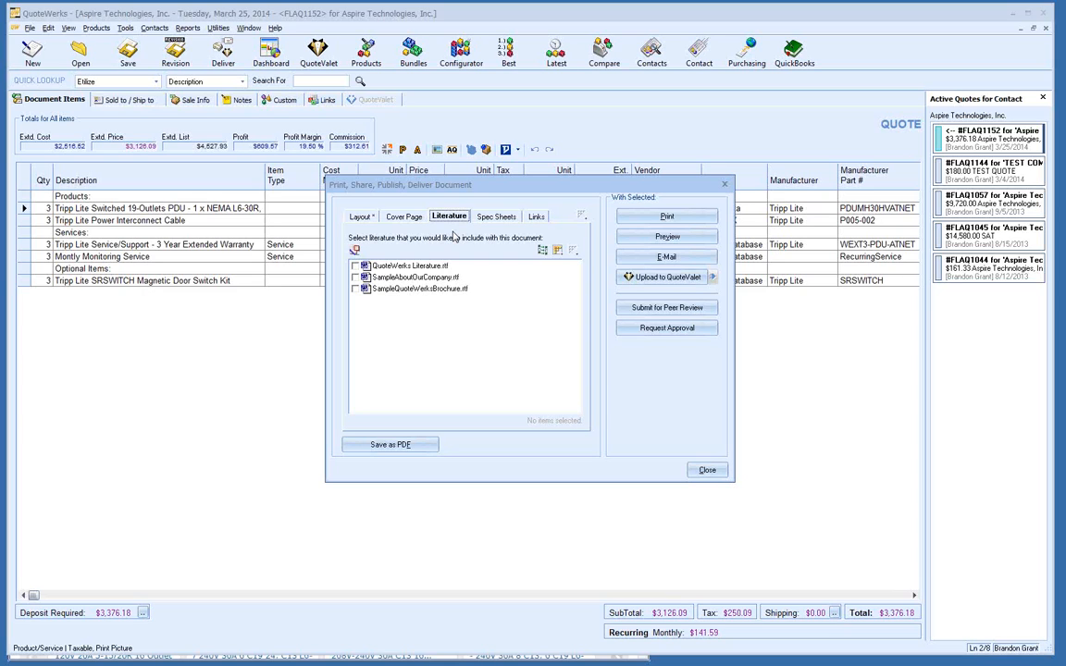
# Step: Check the Spec Sheets and Links pages, then go back to the layout list
pyautogui.click(494, 219)
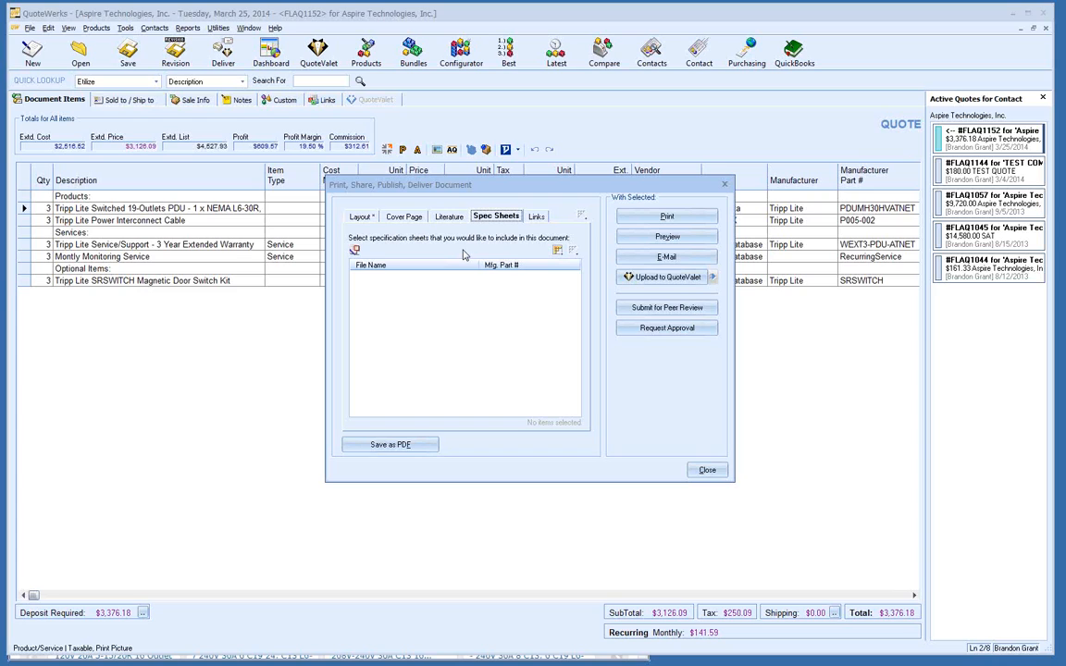
pyautogui.click(536, 215)
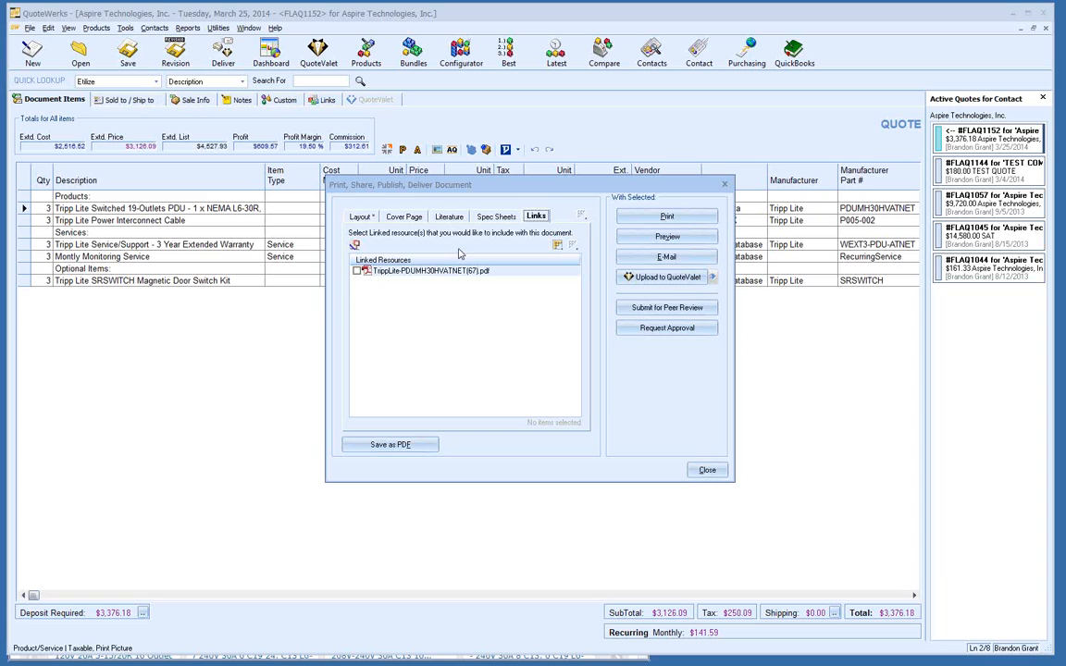
pyautogui.click(361, 217)
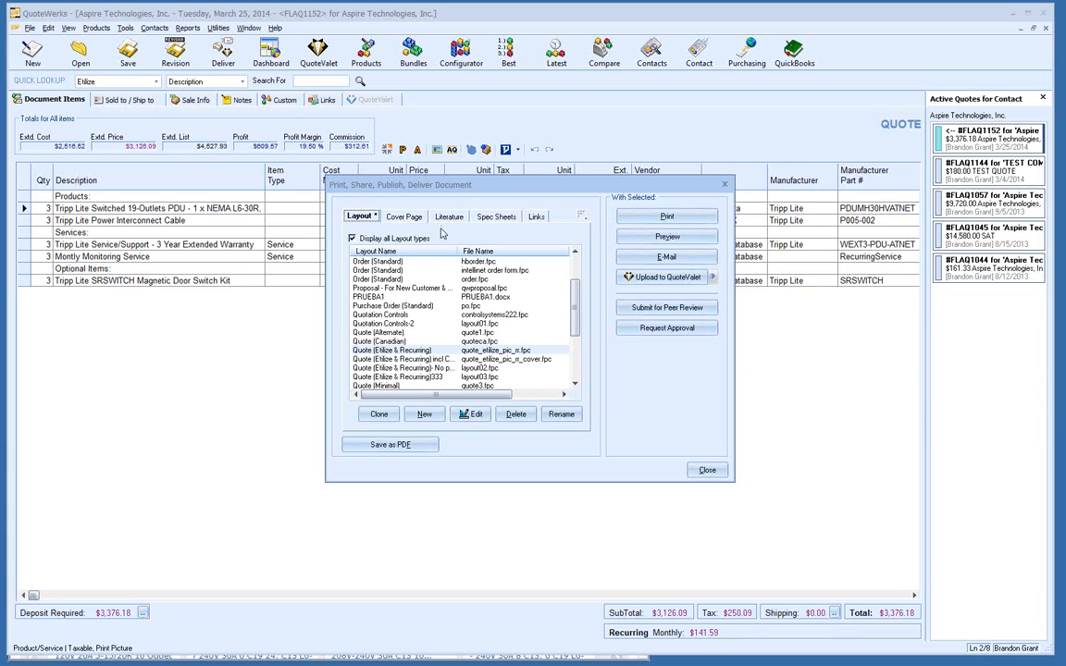
# Step: Preview the quote in a maximized window and scroll through both pages to the totals
pyautogui.click(628, 239)
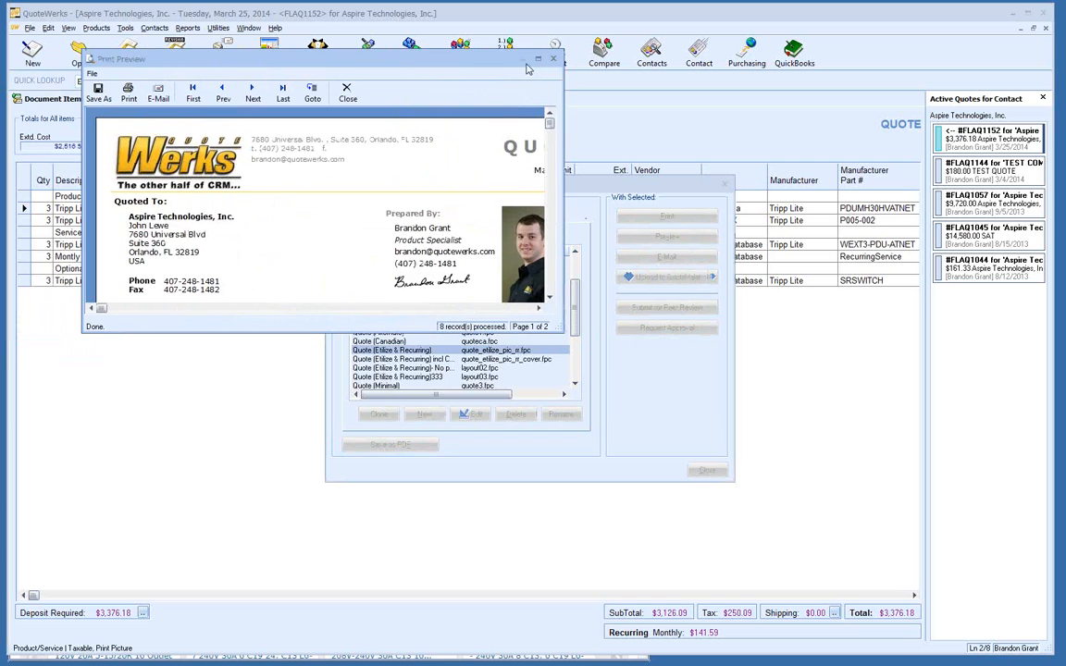
pyautogui.doubleClick(487, 58)
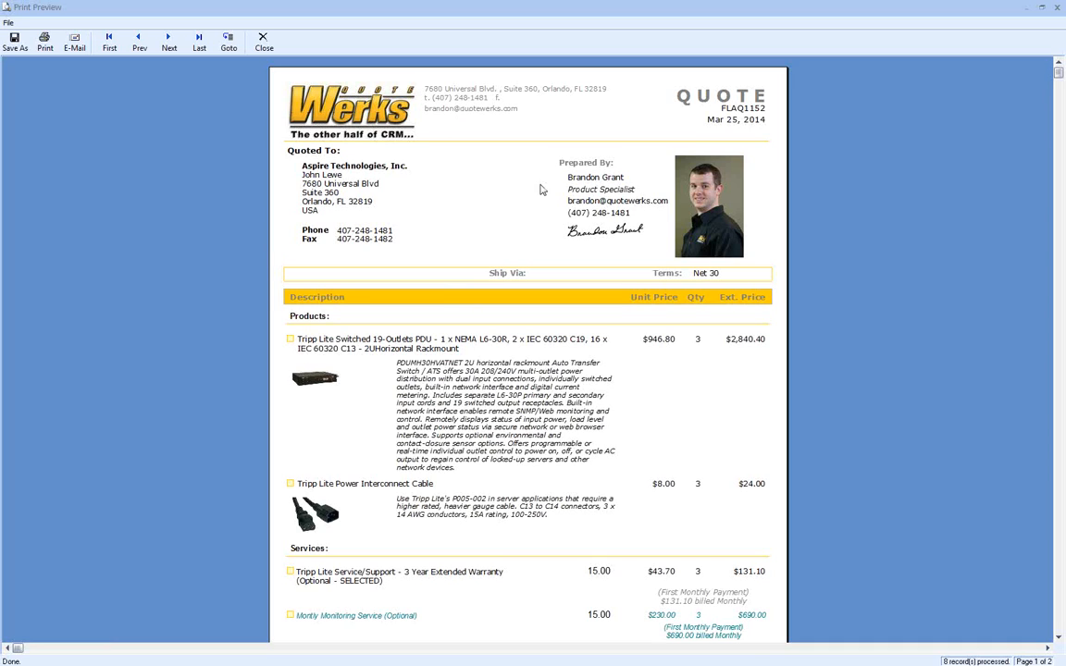
pyautogui.scroll(-5, 519, 197)
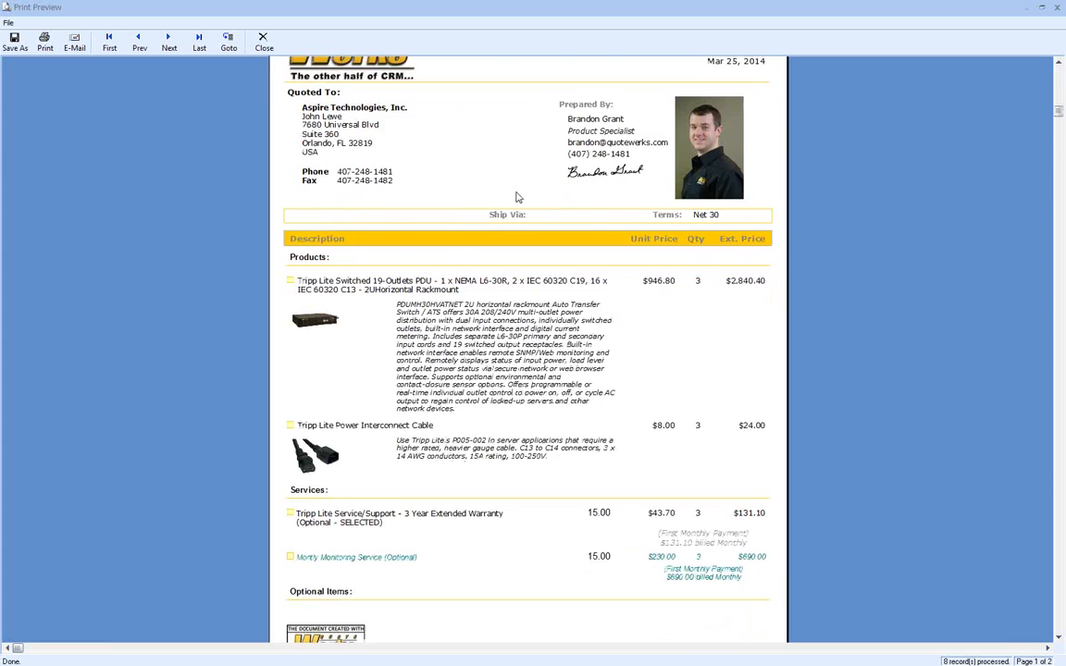
pyautogui.scroll(-3, 489, 209)
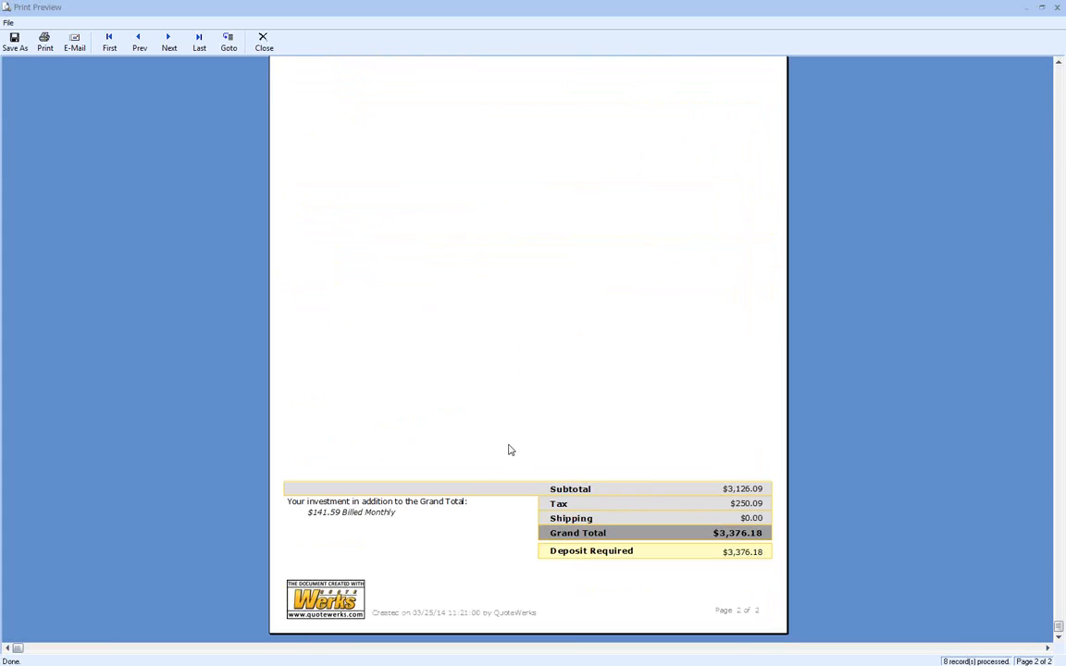
pyautogui.scroll(8, 506, 446)
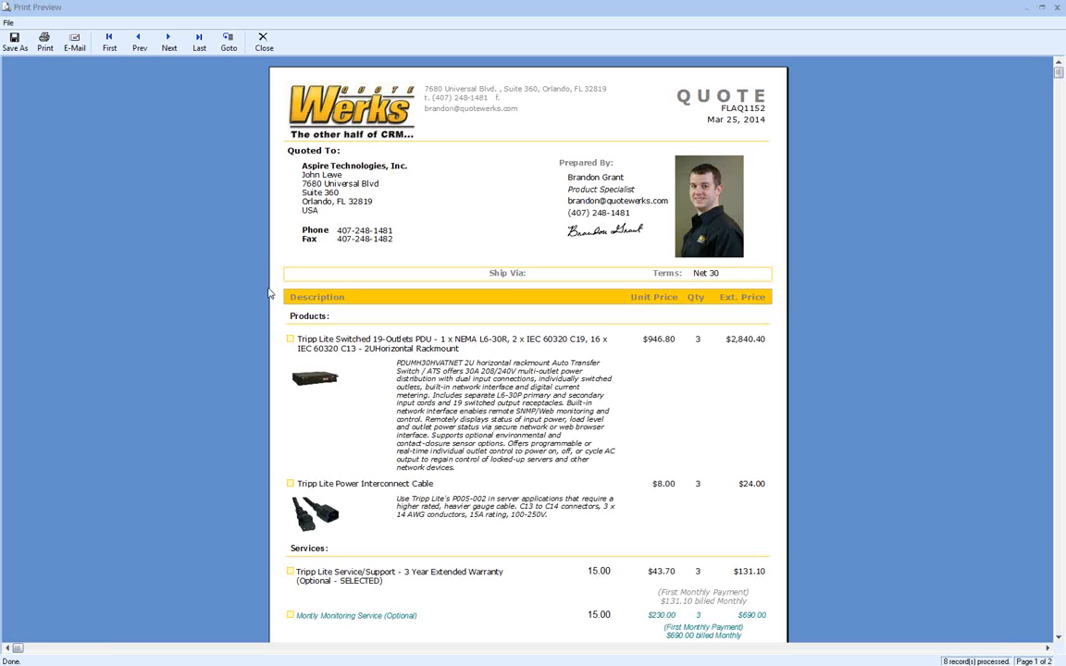
# Step: E-mail the previewed quote FLAQ1152 as FLAQ1152Test.pdf, overriding the approval requirement
pyautogui.click(75, 44)
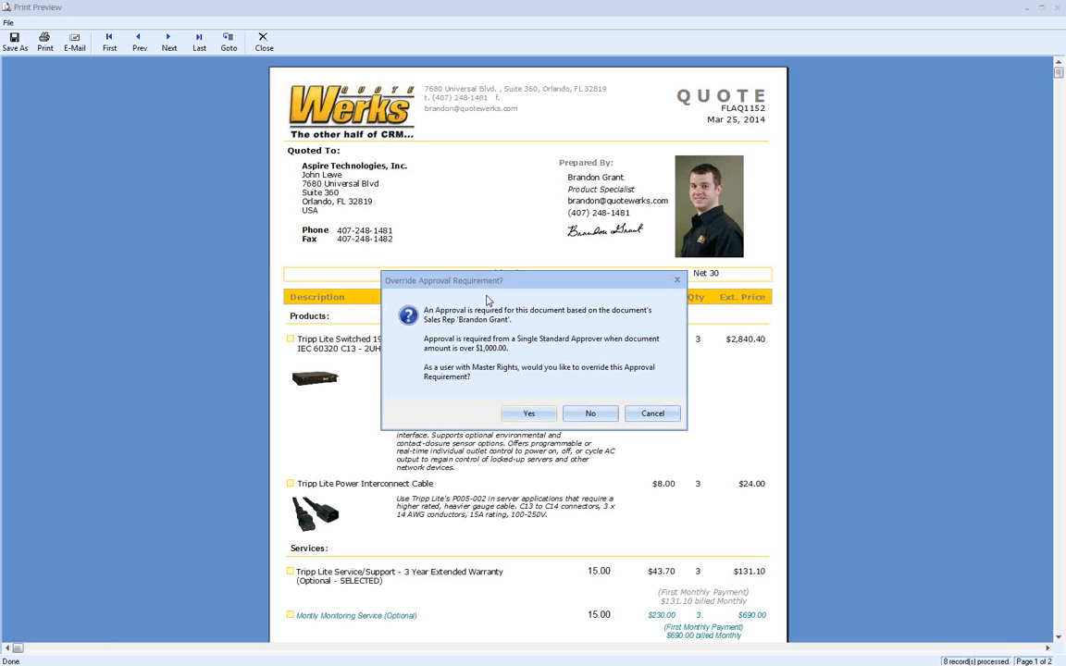
pyautogui.click(521, 415)
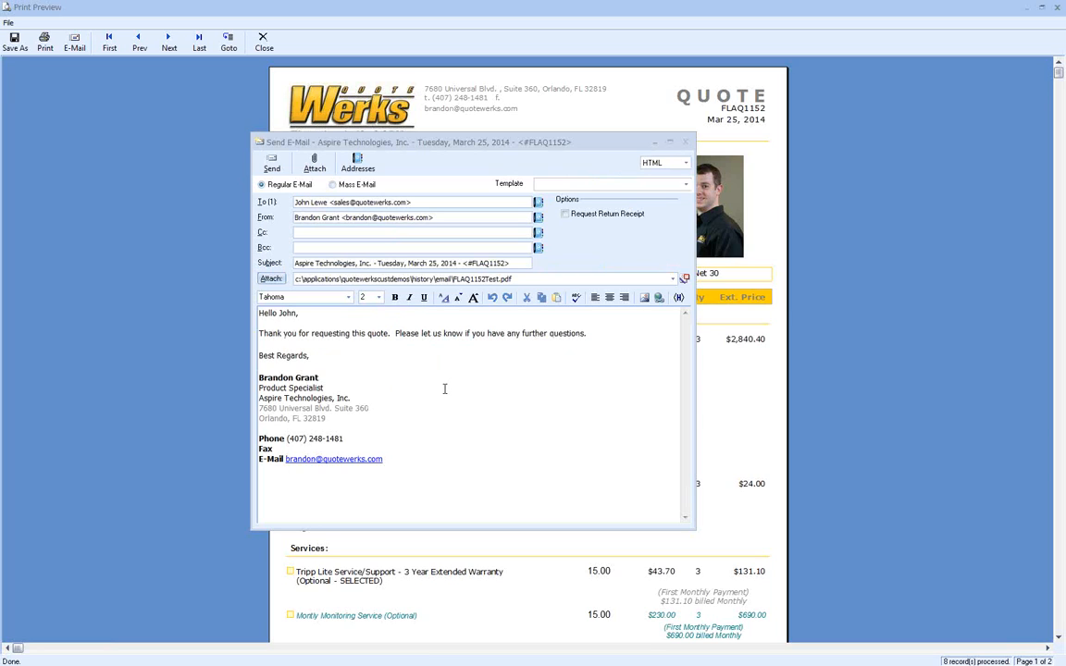
# Step: Look through the e-mail template list without choosing one, then discard the e-mail and return to preview
pyautogui.click(685, 184)
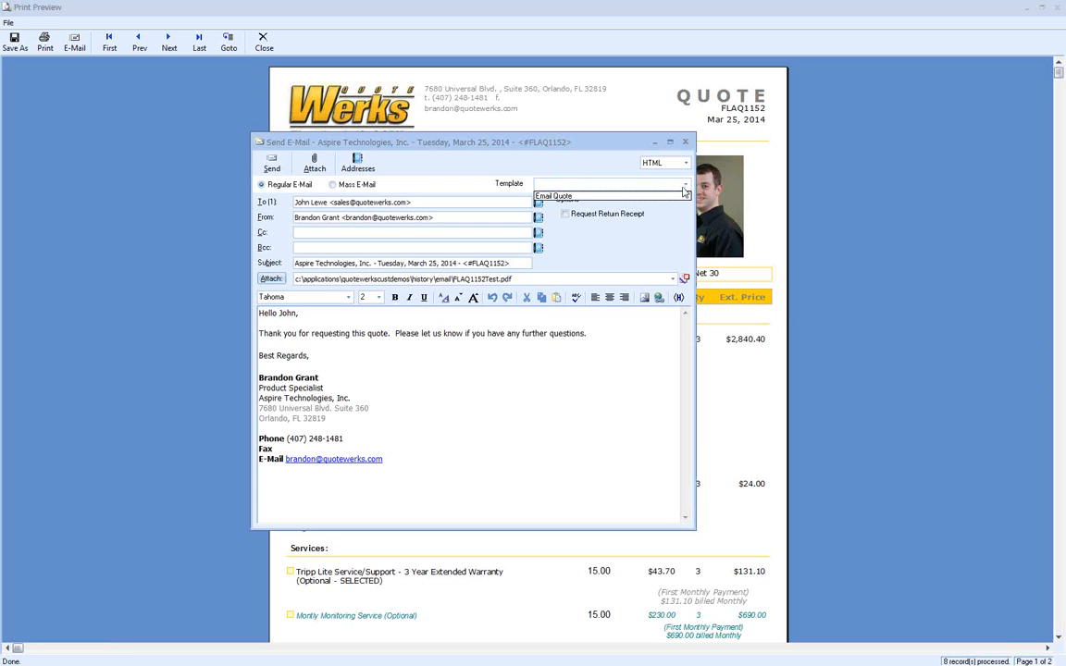
pyautogui.click(384, 347)
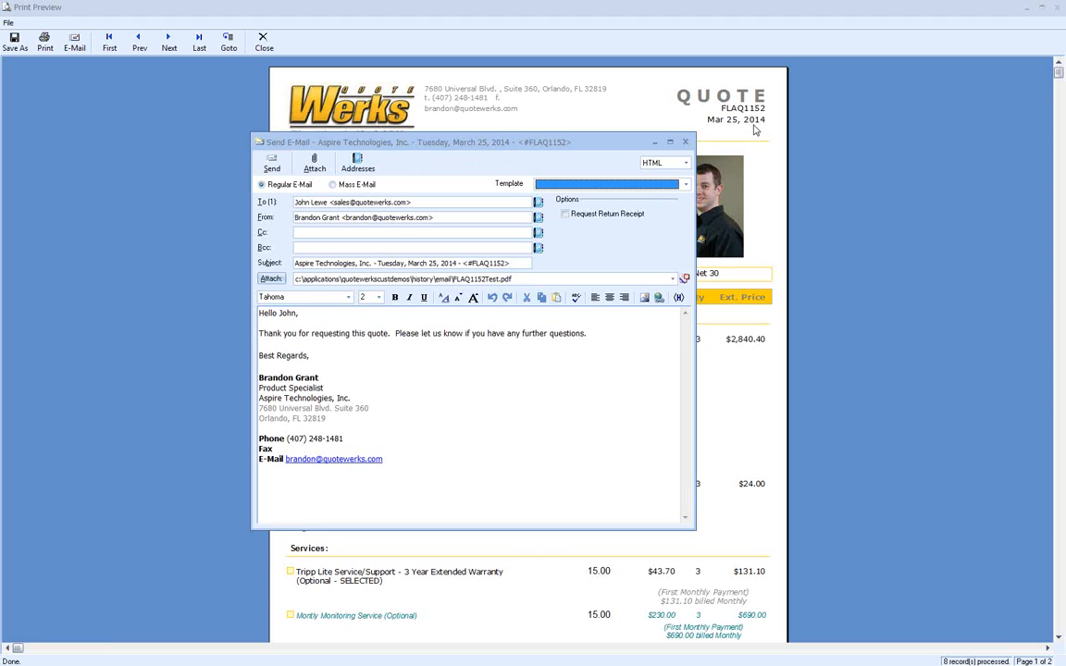
pyautogui.click(685, 142)
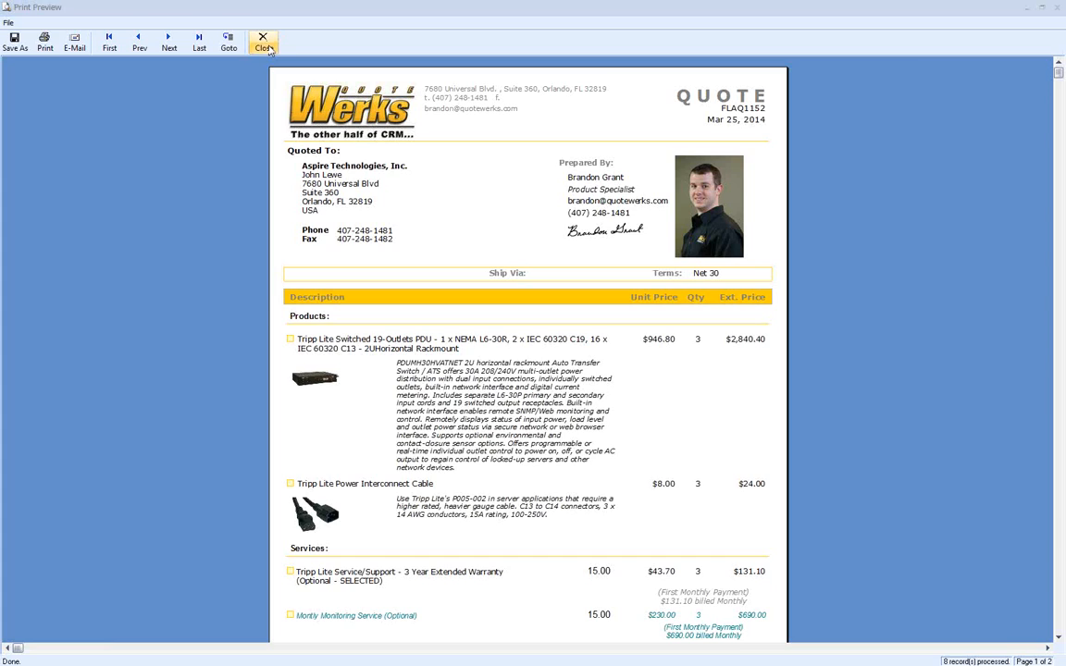
# Step: Close the FLAQ1152 print preview and bring up the Deliver options again
pyautogui.click(265, 47)
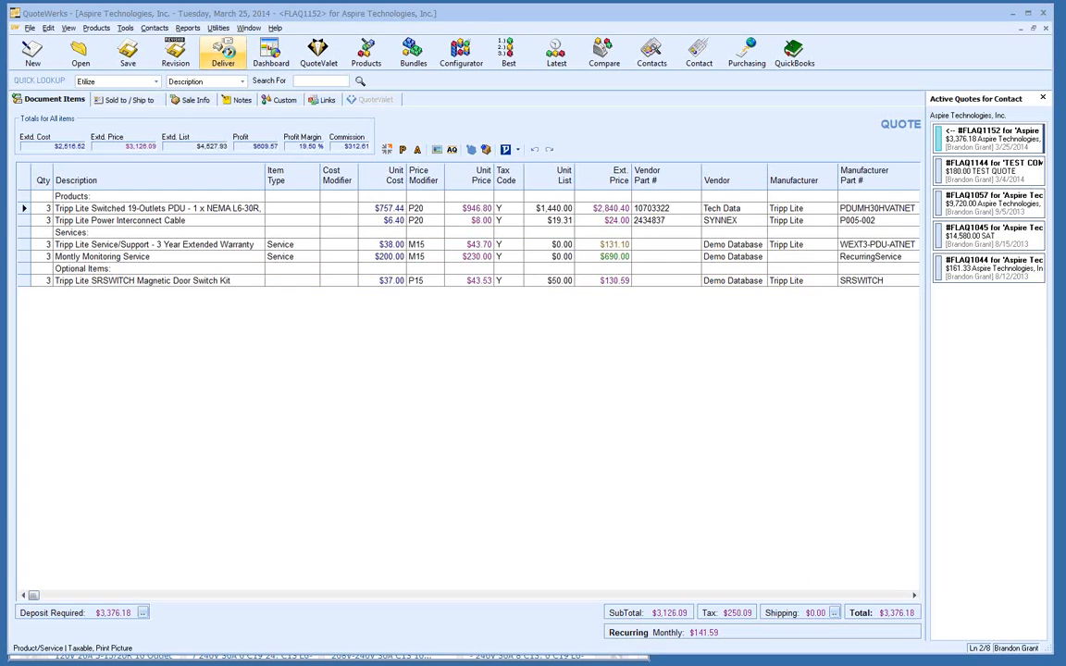
pyautogui.click(222, 54)
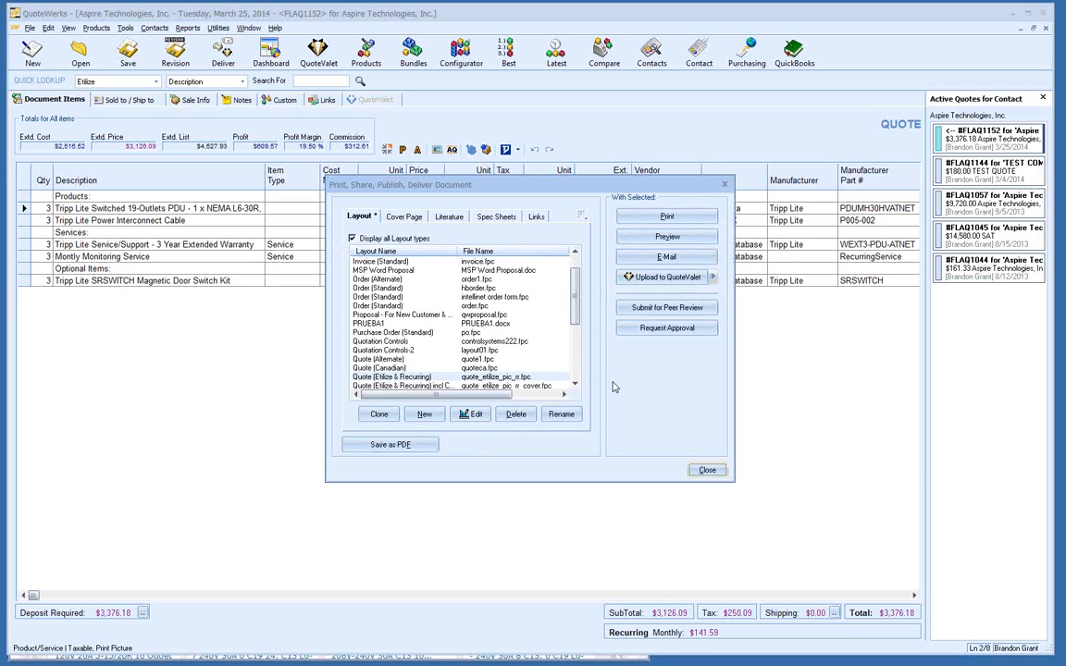
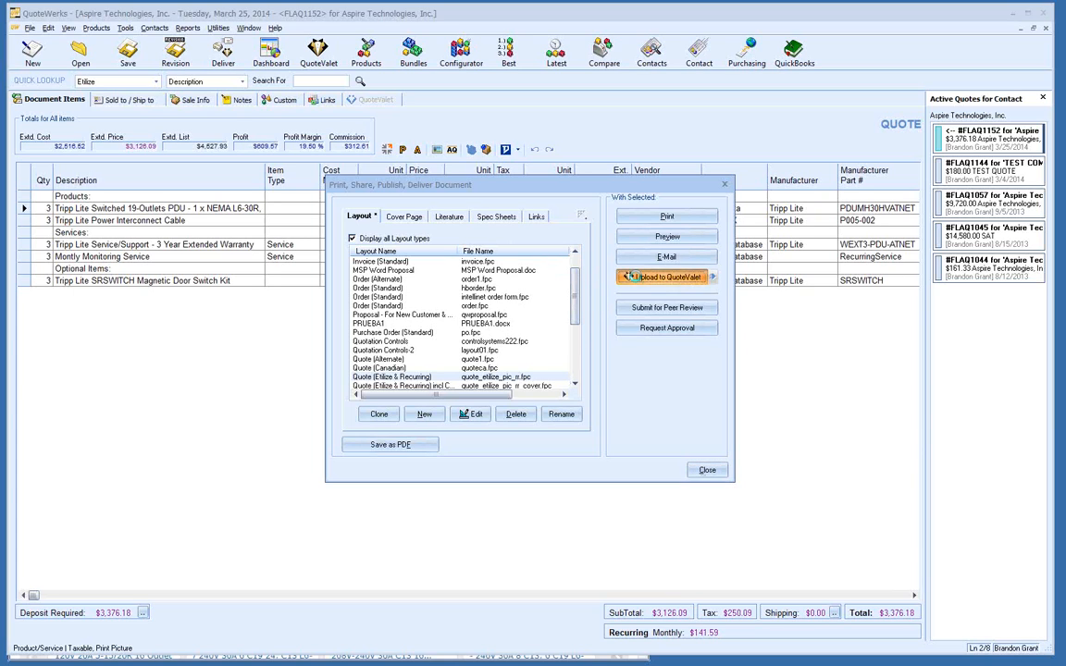
# Step: Start publishing FLAQ1152 to QuoteValet, overriding the approval requirement to reach the upload window
pyautogui.click(629, 277)
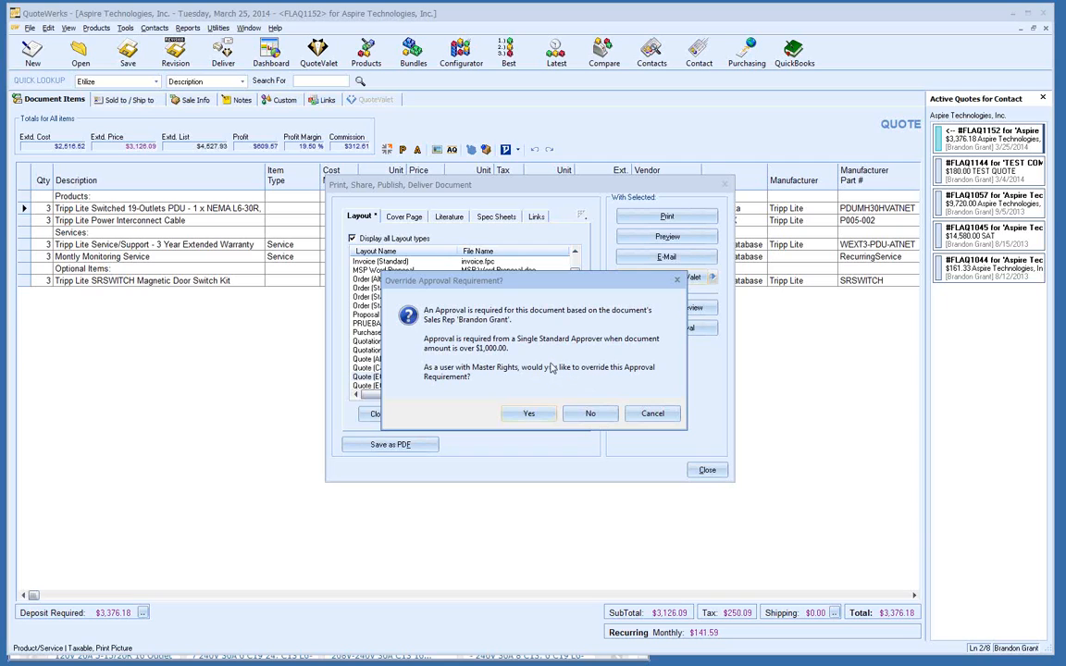
pyautogui.click(527, 413)
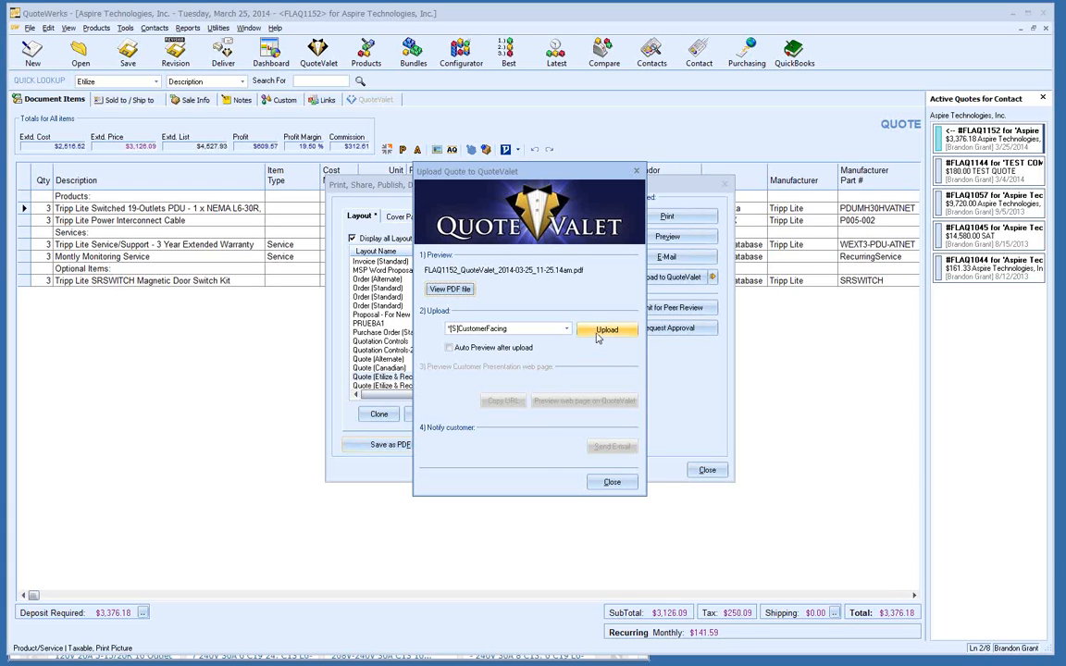
# Step: Upload the FLAQ1152 PDF to QuoteValet and start the 'Your quote is ready' notification e-mail
pyautogui.click(597, 333)
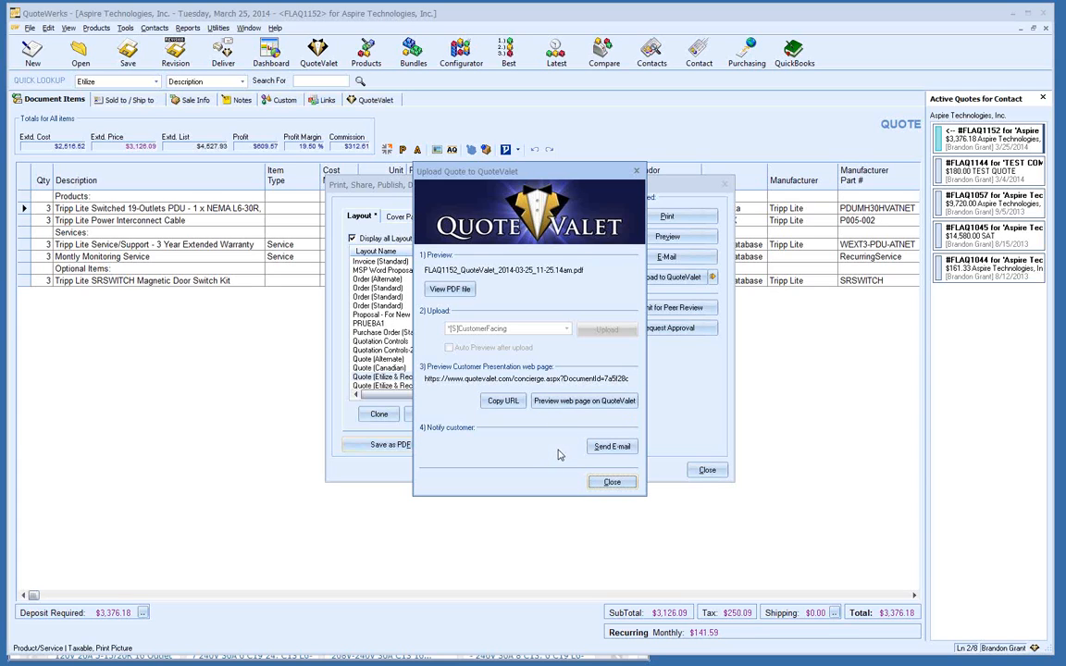
pyautogui.click(597, 449)
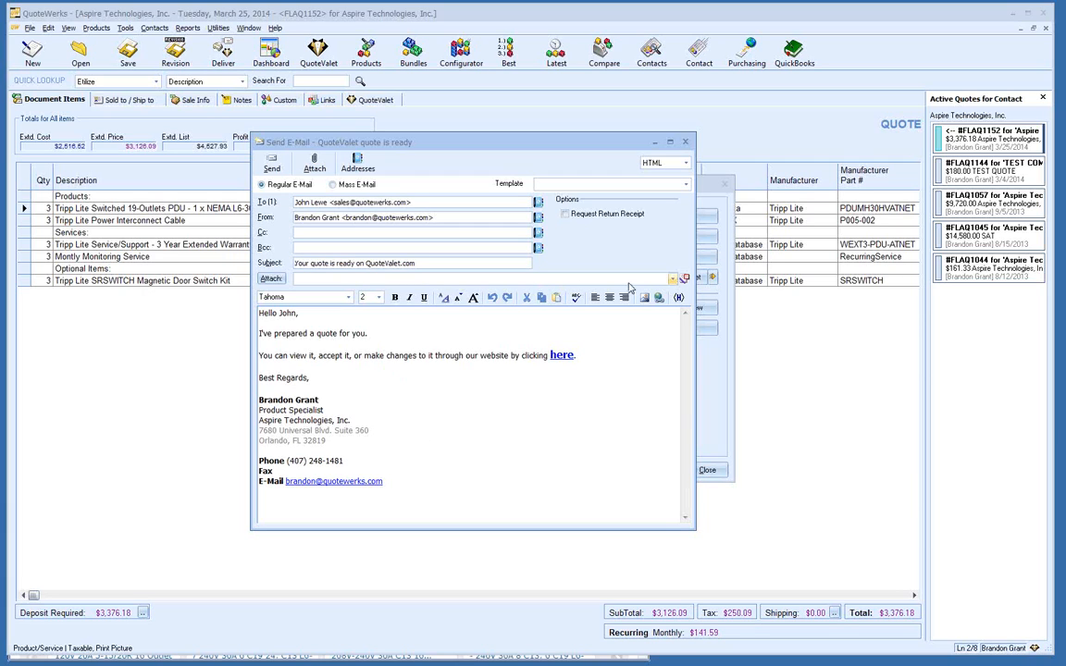
# Step: Check the e-mail's Attach list, which has no files to add
pyautogui.click(675, 281)
pyautogui.click(675, 284)
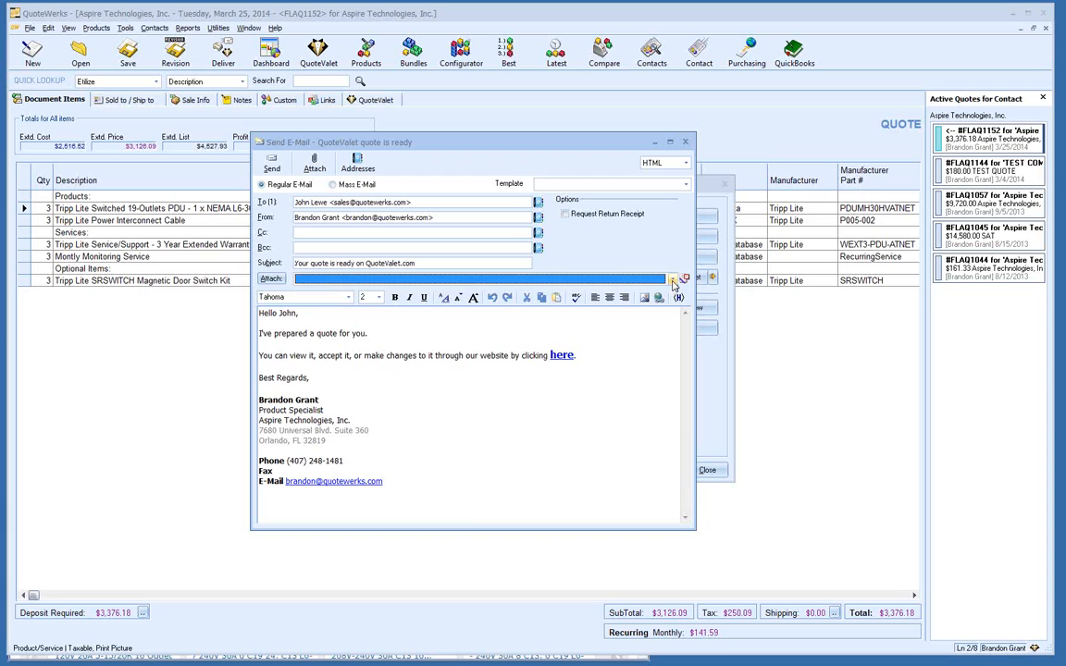
pyautogui.click(506, 405)
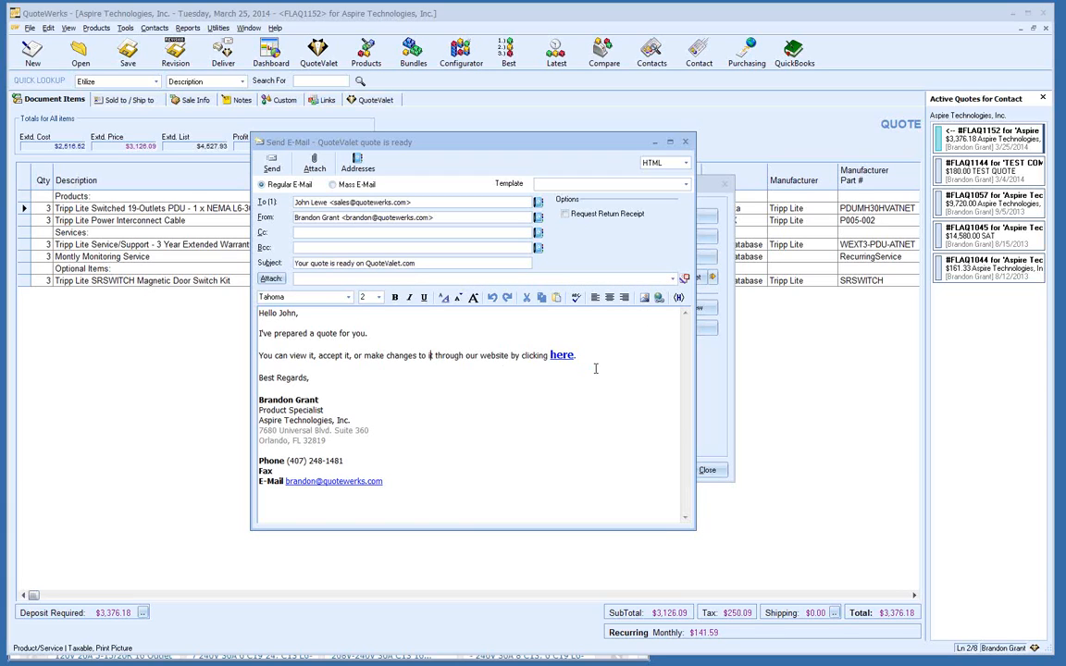
# Step: Verify the 'here' link's QuoteValet URL, then open the FLAQ1152 quote page in Chrome
pyautogui.doubleClick(560, 355)
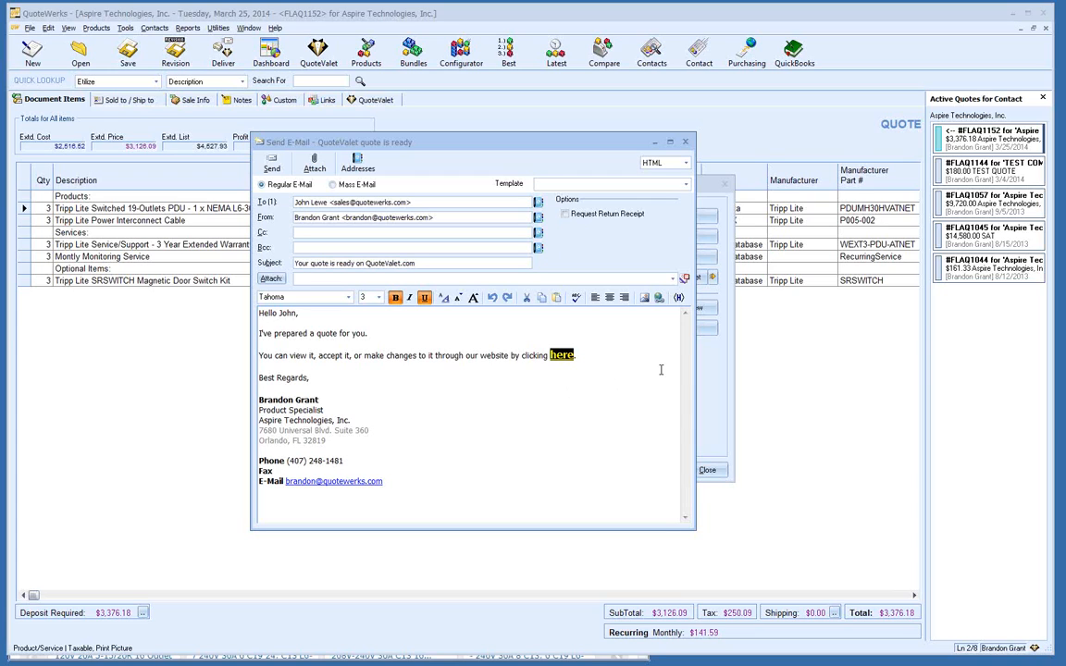
pyautogui.click(659, 298)
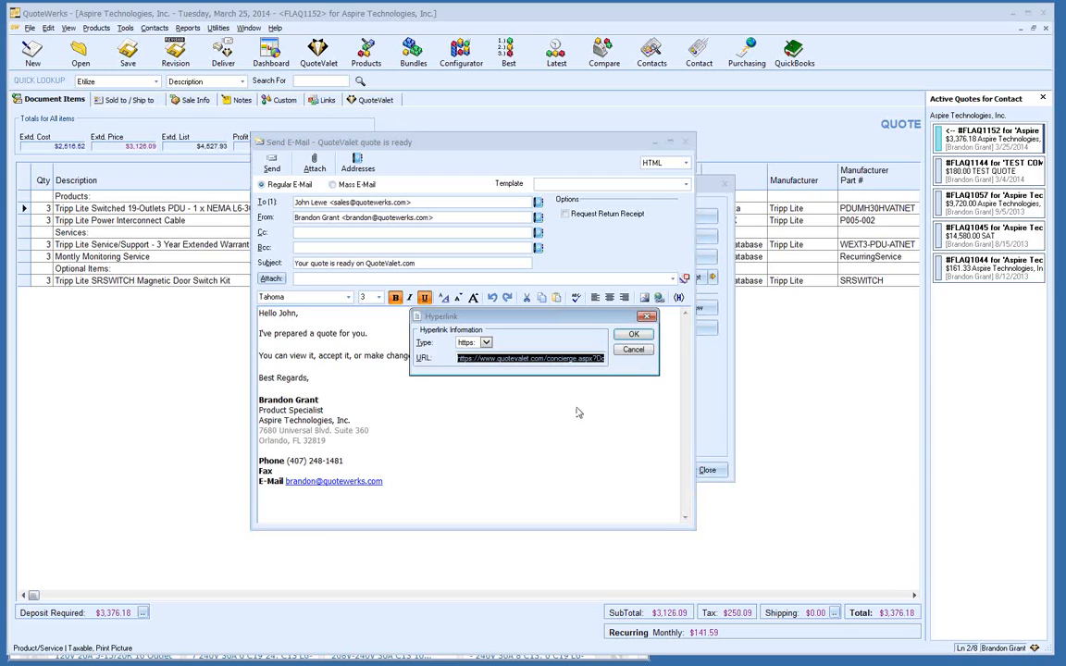
pyautogui.click(628, 350)
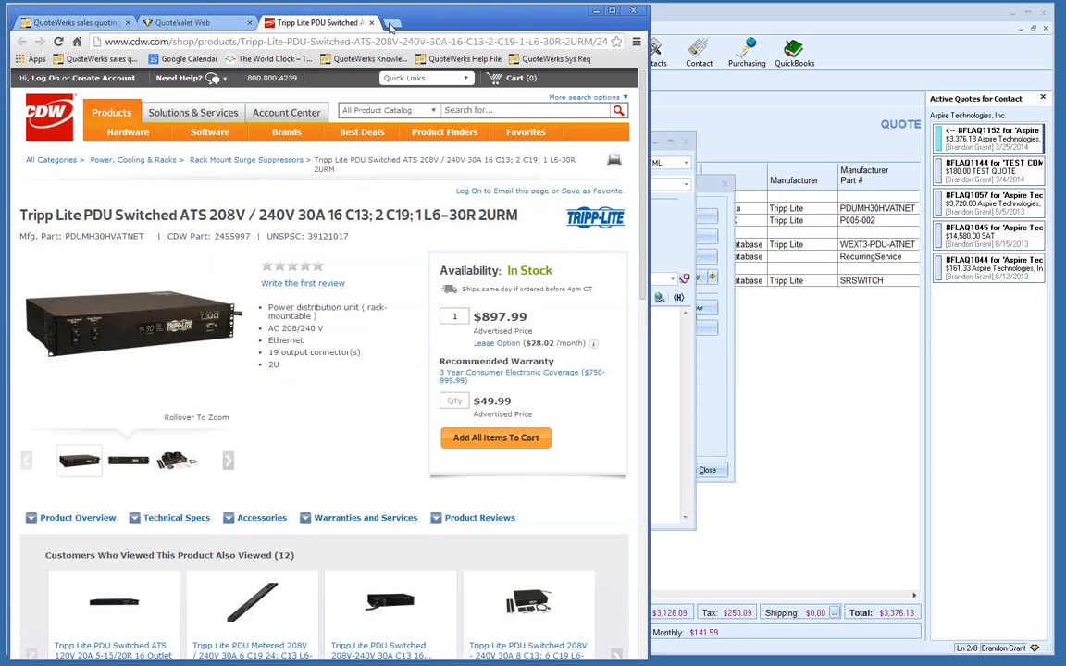
pyautogui.click(393, 24)
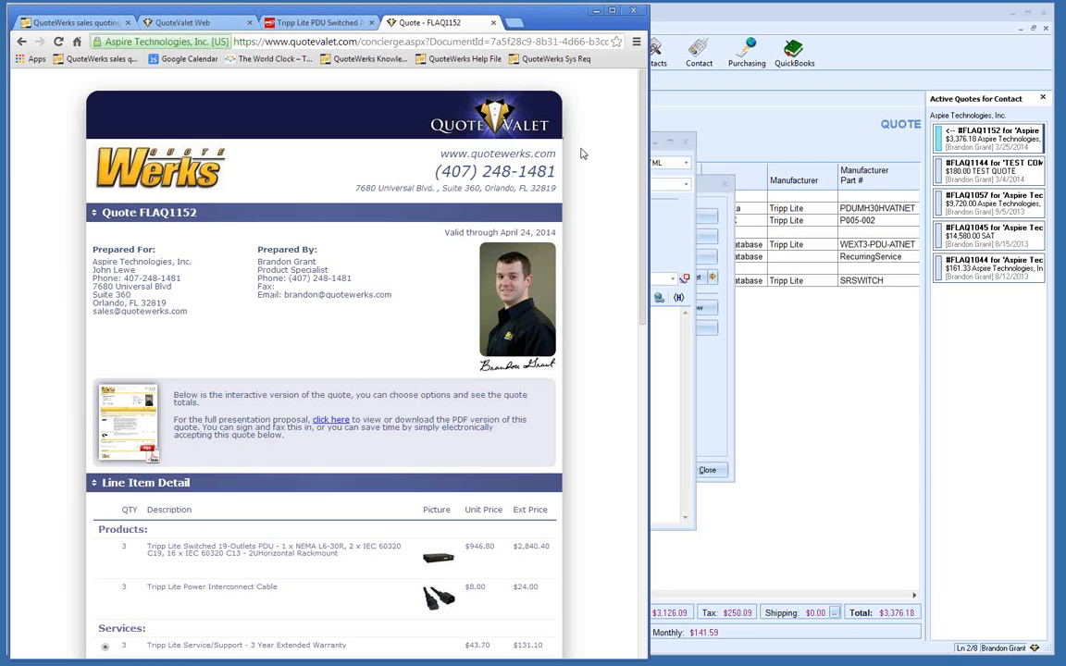
# Step: Scroll the interactive FLAQ1152 page and open its PDF presentation proposal in a new tab
pyautogui.scroll(-1, 582, 153)
pyautogui.scroll(-1, 582, 153)
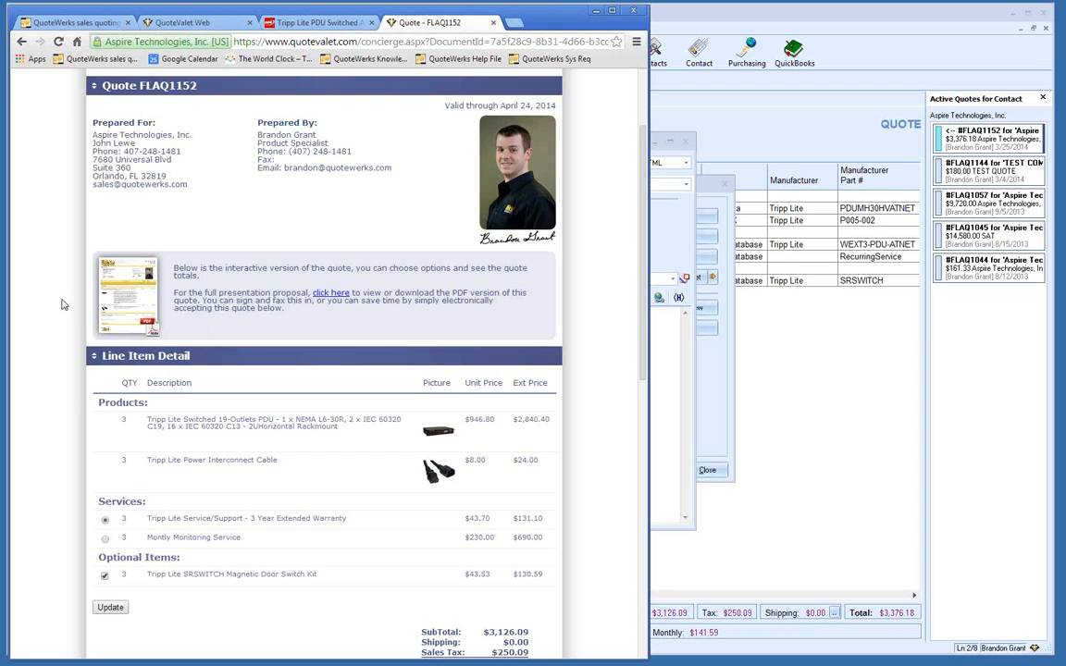
pyautogui.click(113, 308)
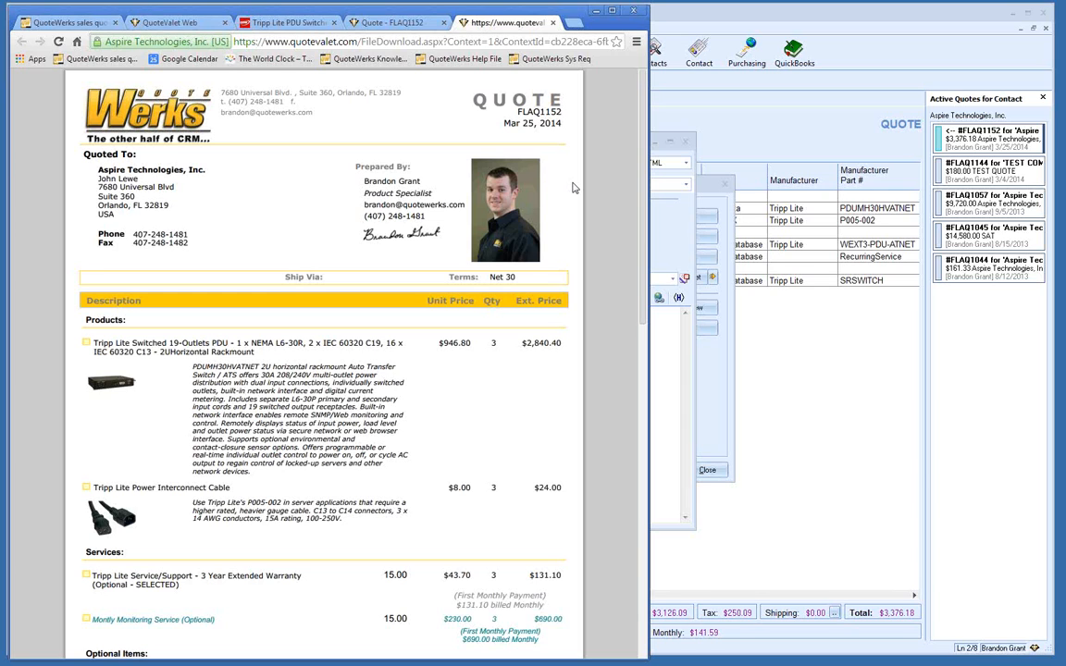
# Step: Close the PDF proposal tab and scroll down to the $3,376.18 quote totals
pyautogui.middleClick(500, 23)
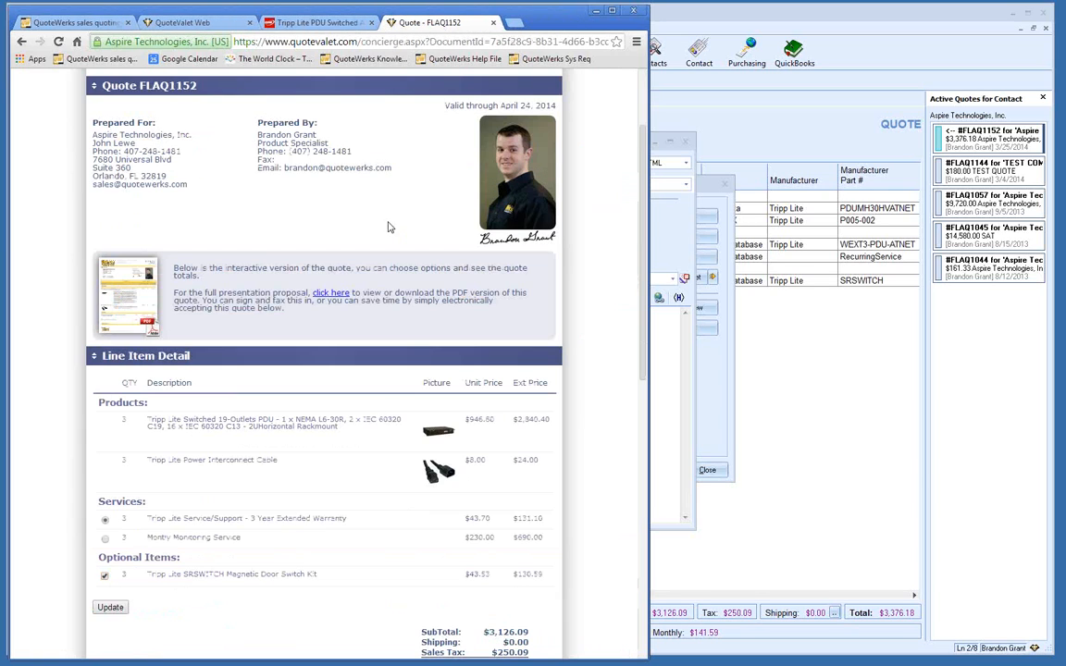
pyautogui.scroll(-3, 584, 175)
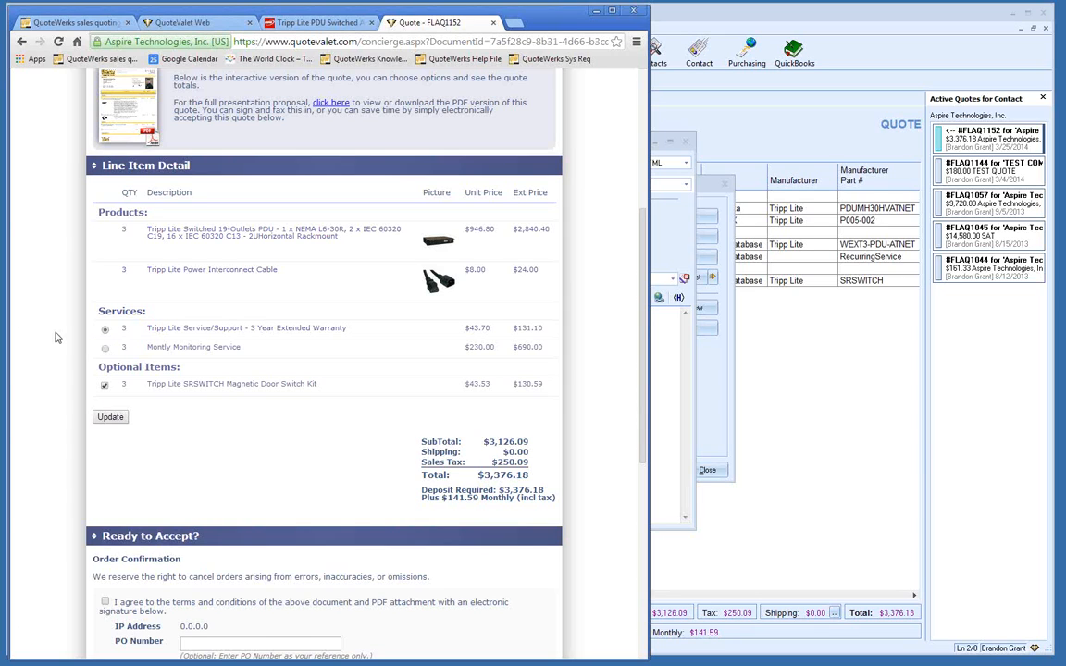
# Step: Choose Monthly Monitoring Service, drop the SRSWITCH kit, and recalculate the total to $3,838.75
pyautogui.click(106, 351)
pyautogui.click(105, 385)
pyautogui.click(111, 419)
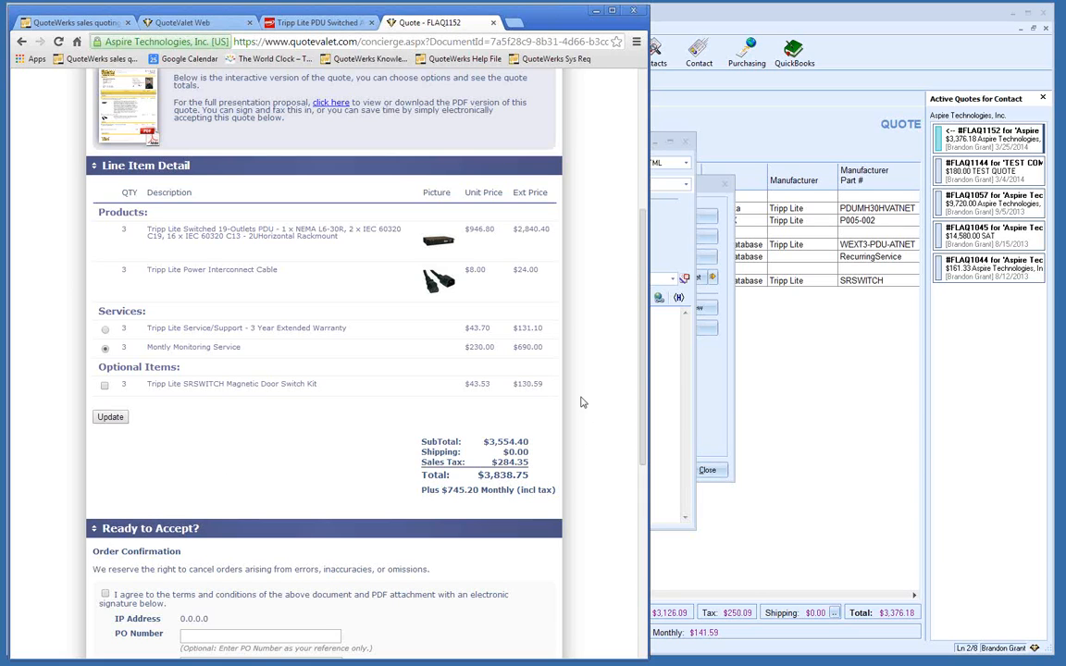
pyautogui.scroll(-4, 583, 402)
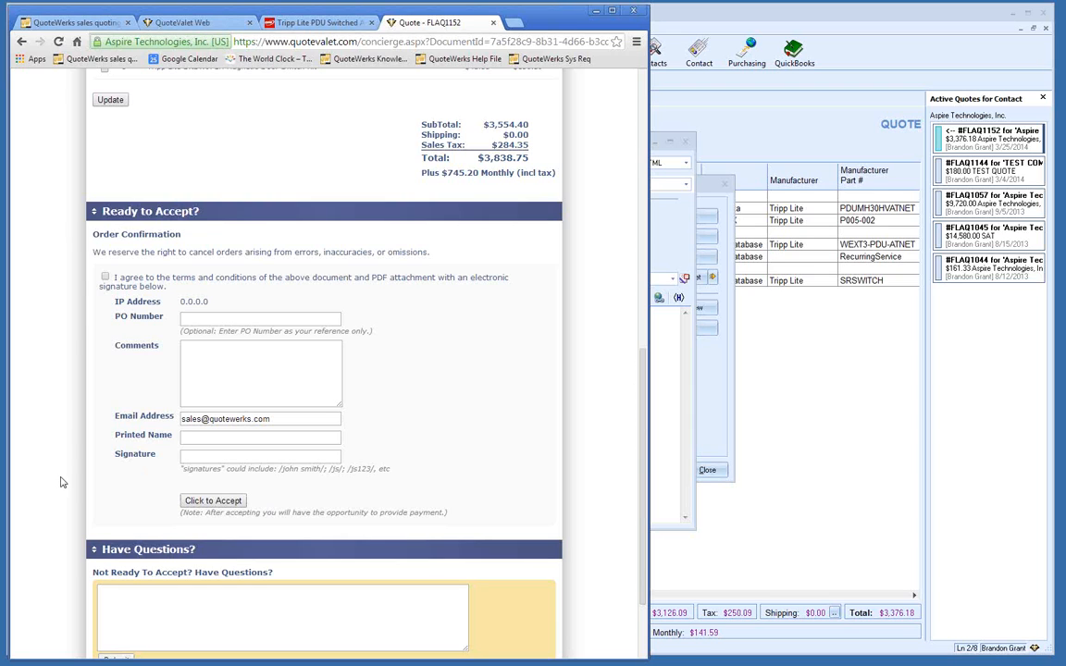
# Step: Submit 'Question' in the Have Questions box and scroll to see it posted with its timestamp
pyautogui.scroll(-2, 66, 472)
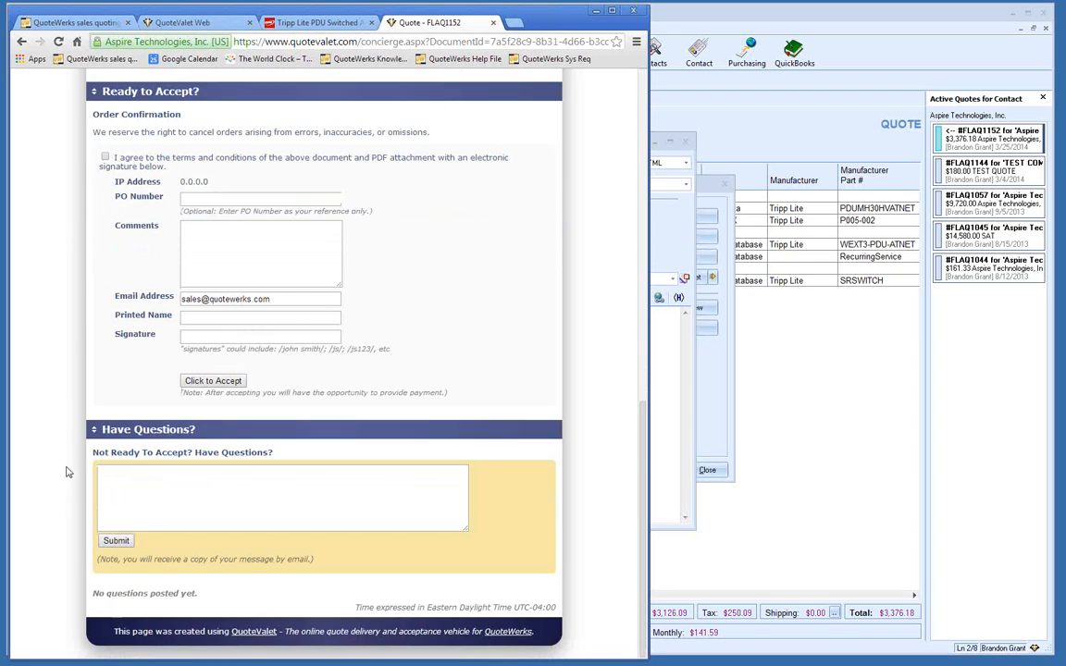
pyautogui.click(146, 483)
pyautogui.write('Question')
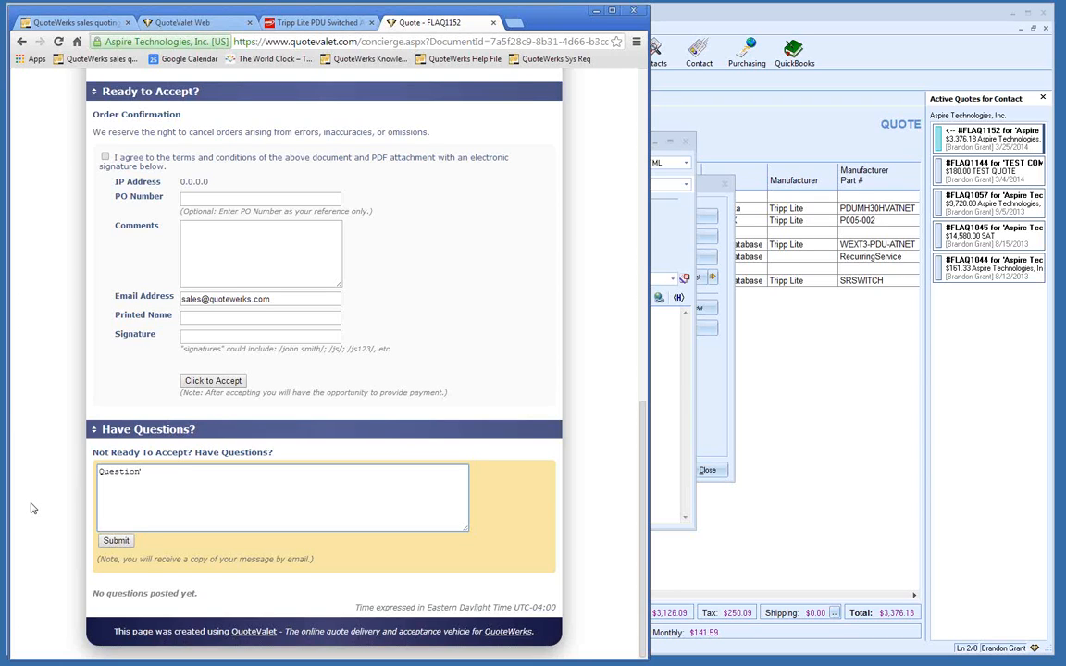
pyautogui.click(117, 543)
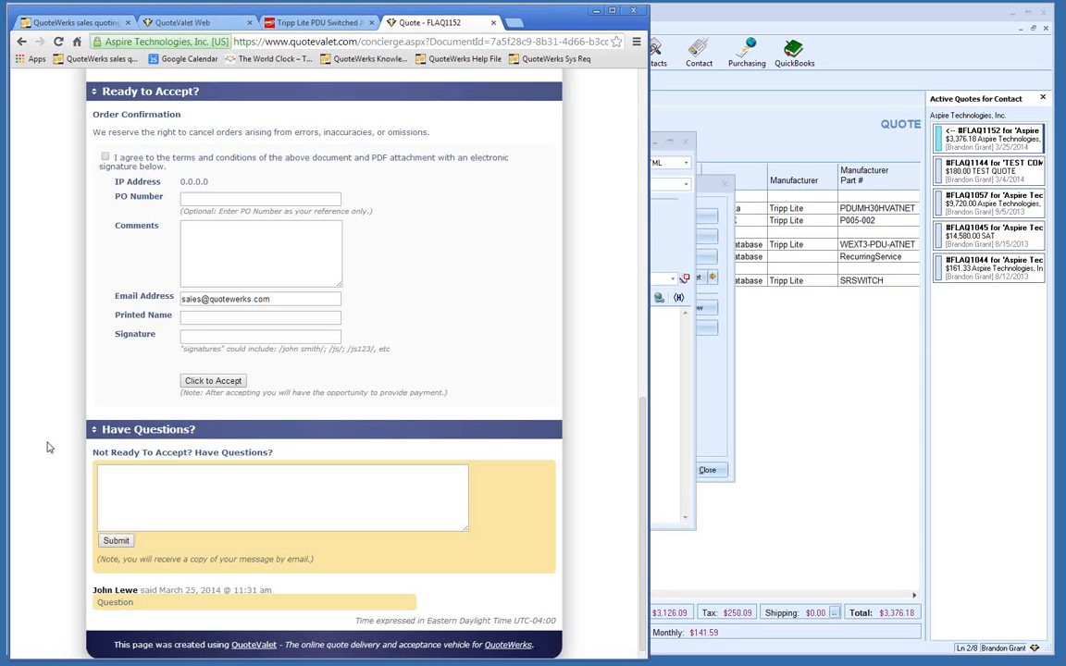
pyautogui.scroll(-1, 49, 448)
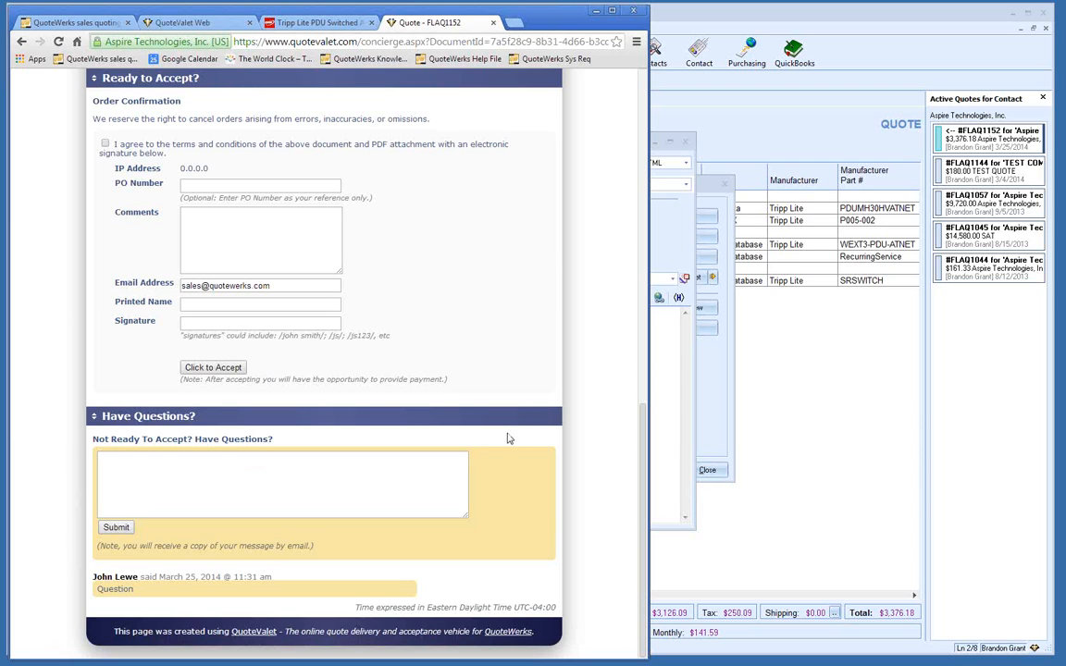
# Step: Back in QuoteWerks, close the Send E-mail and Upload Quote to QuoteValet dialogs
pyautogui.click(684, 241)
pyautogui.click(686, 143)
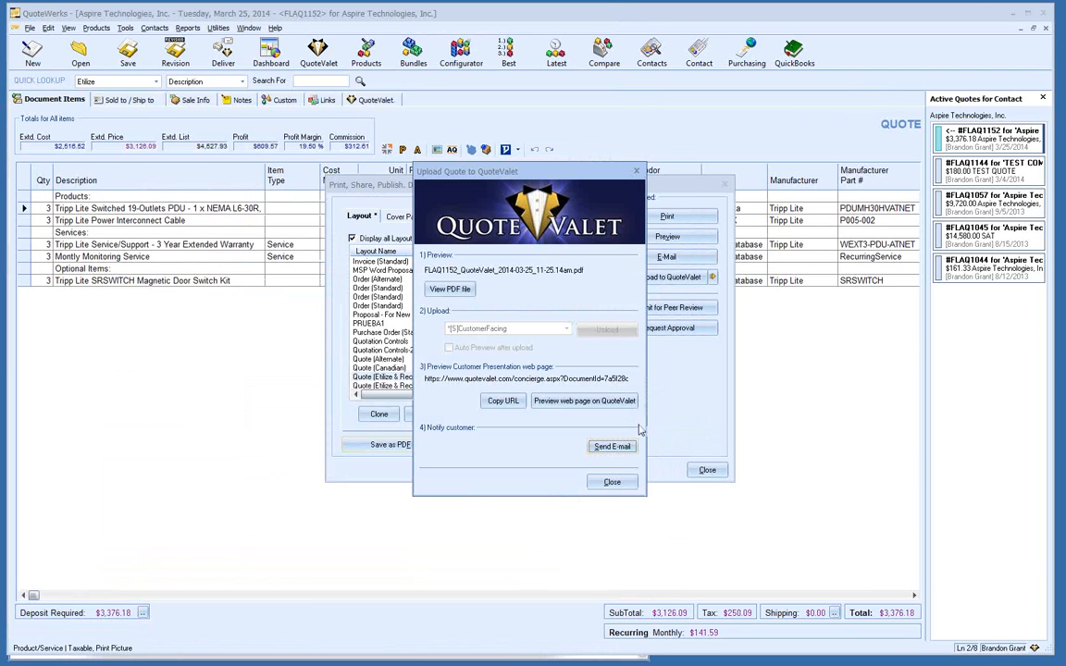
pyautogui.click(609, 484)
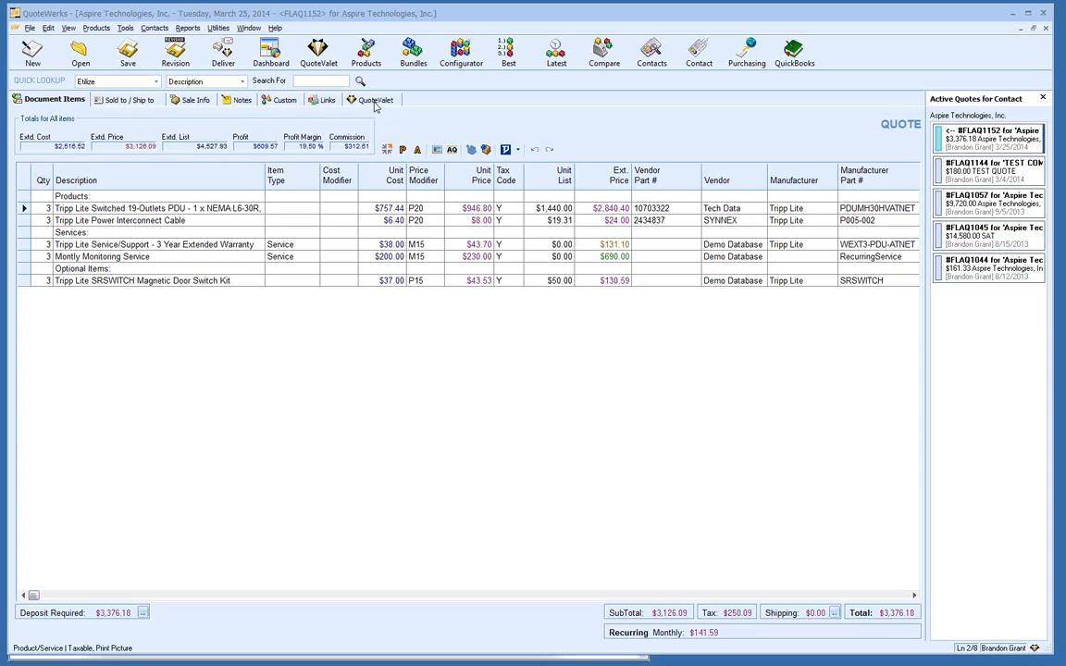
# Step: Sync the customer's QuoteValet selections into FLAQ1152, accepting the 'Customer Selections applied' notice
pyautogui.click(373, 101)
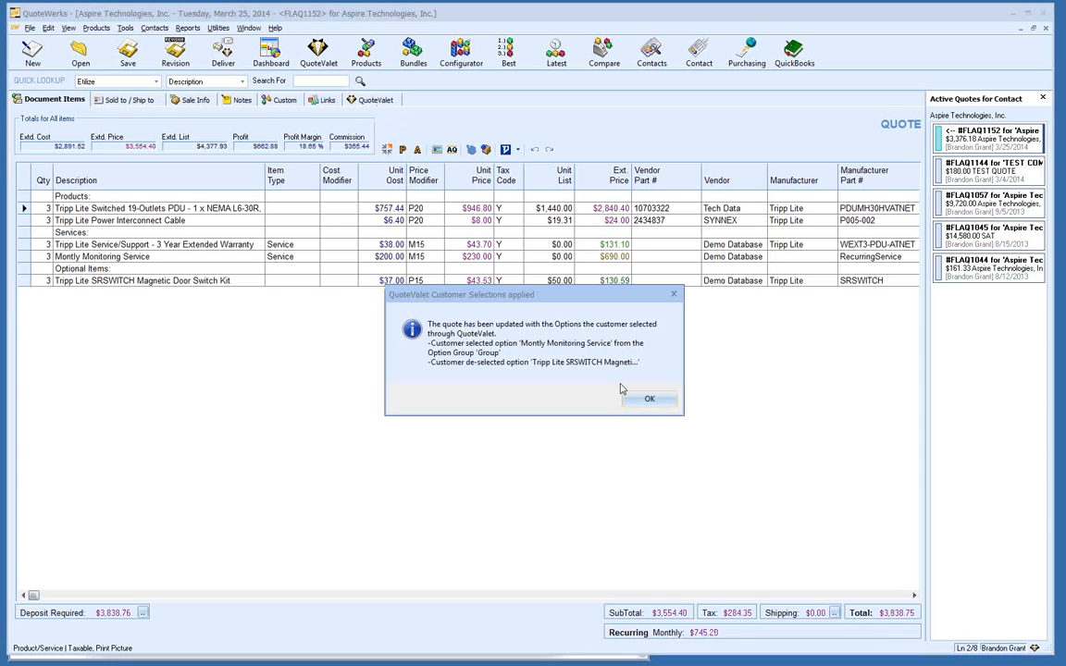
pyautogui.click(646, 399)
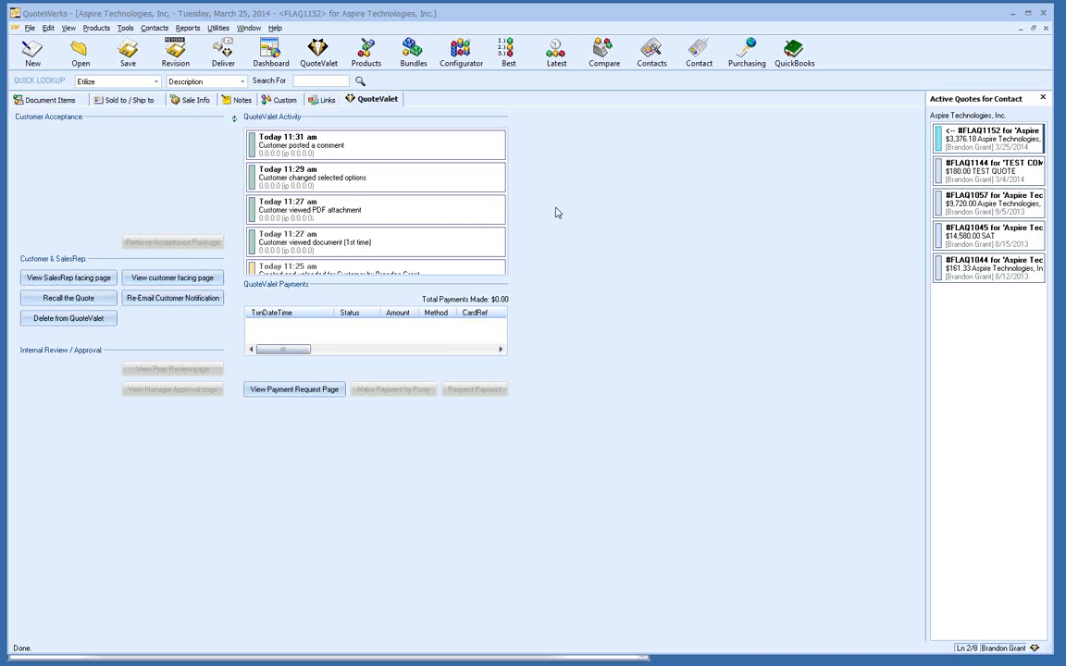
# Step: Review the activity entries, select the customer's posted comment, and open the SalesRep facing page
pyautogui.click(498, 269)
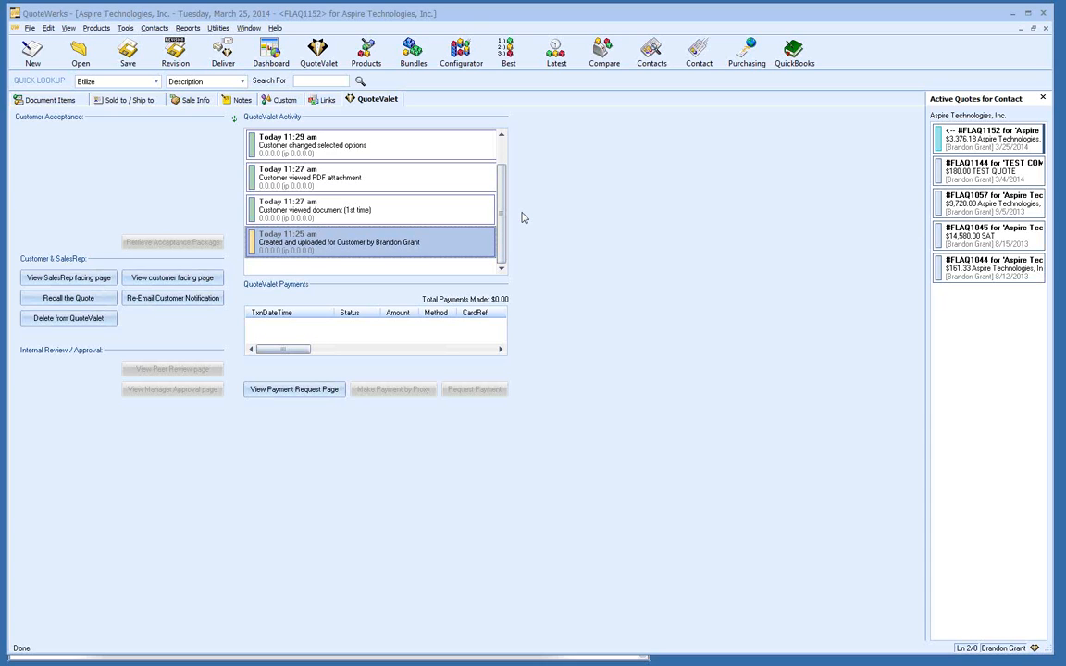
pyautogui.scroll(2, 505, 200)
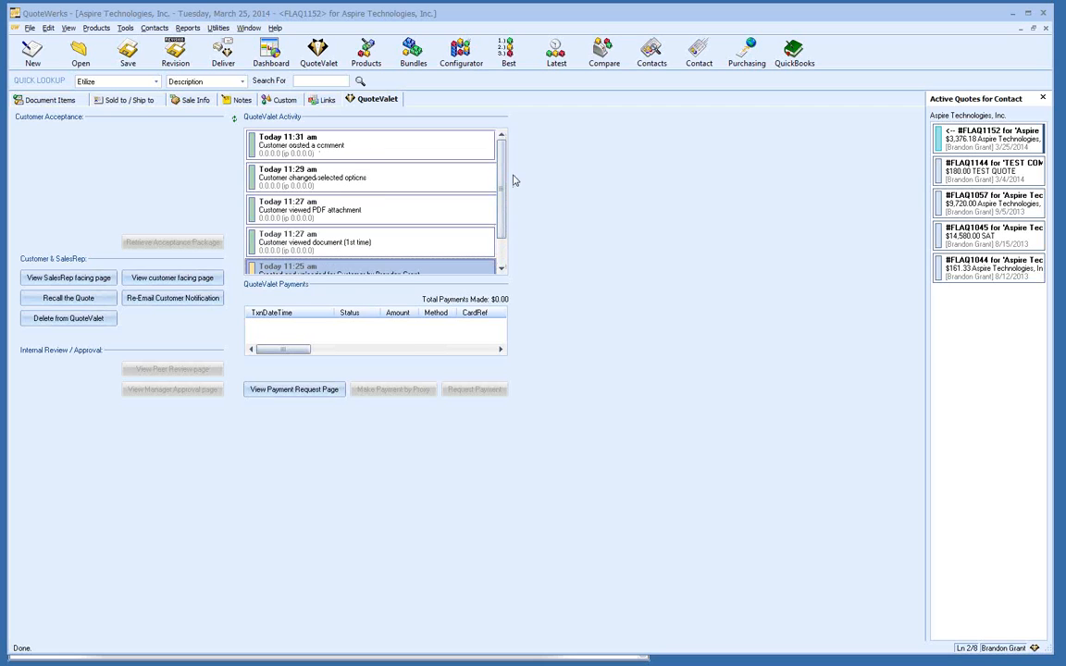
pyautogui.click(371, 137)
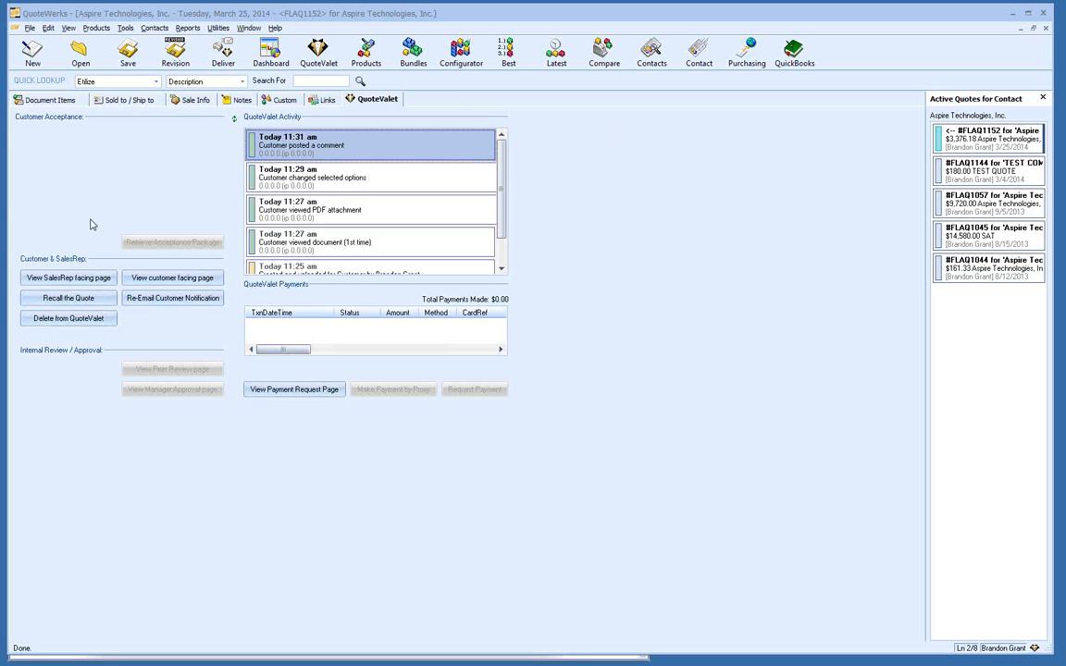
pyautogui.click(95, 278)
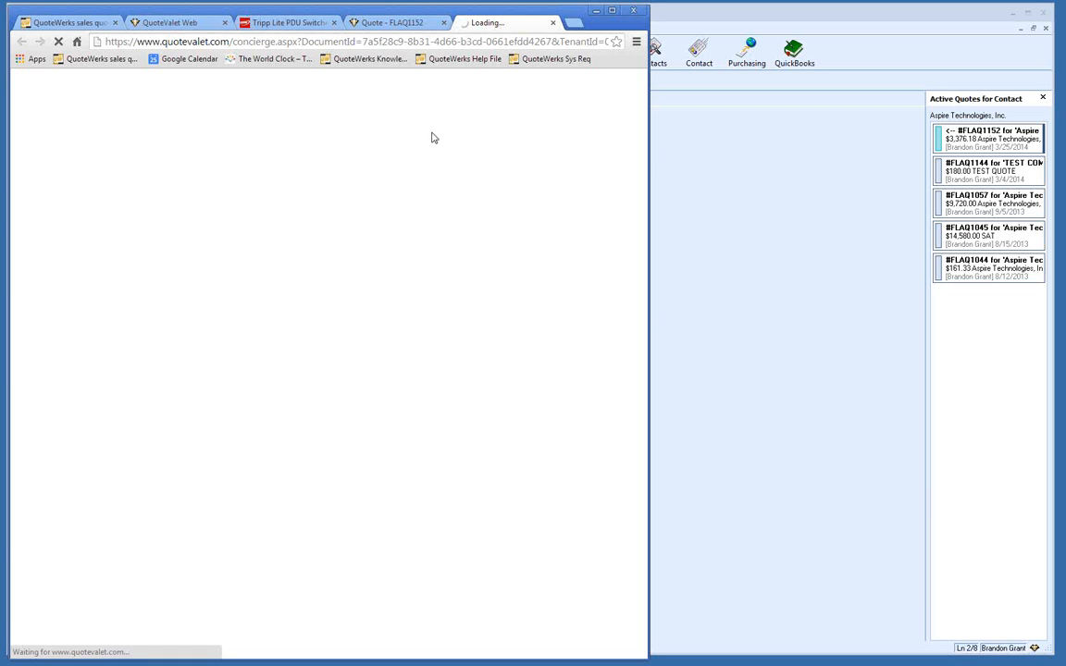
# Step: Reopen the sales-rep quote page and log in with the corrected tenant account number and password
pyautogui.click(748, 247)
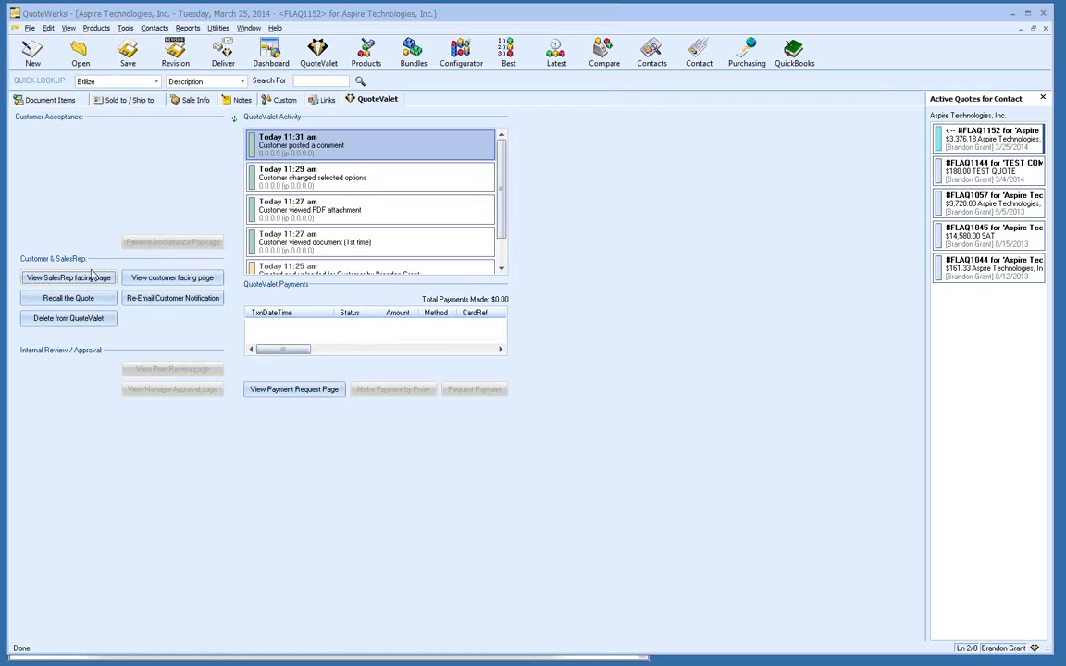
pyautogui.click(89, 276)
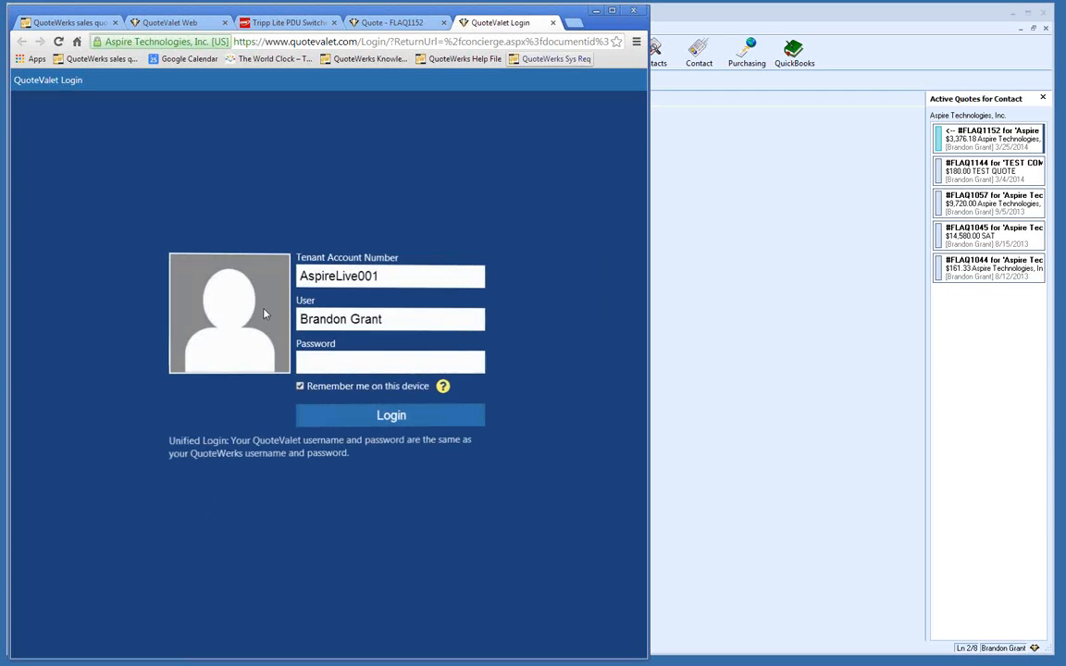
pyautogui.moveTo(357, 275); pyautogui.dragTo(336, 276)
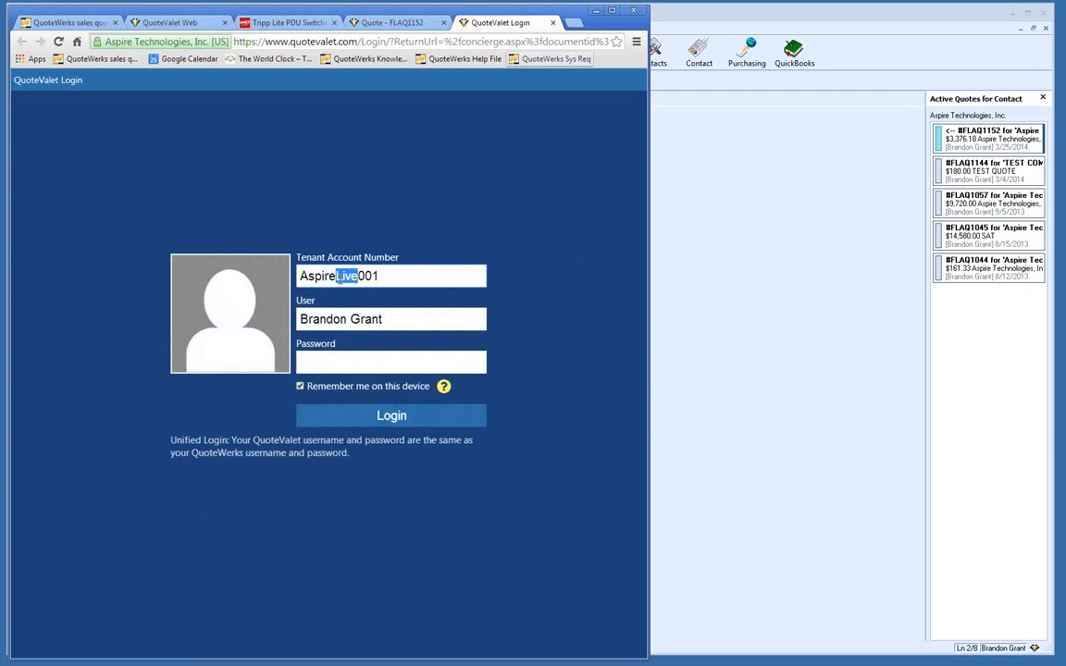
pyautogui.write('brandon')
pyautogui.click(334, 368)
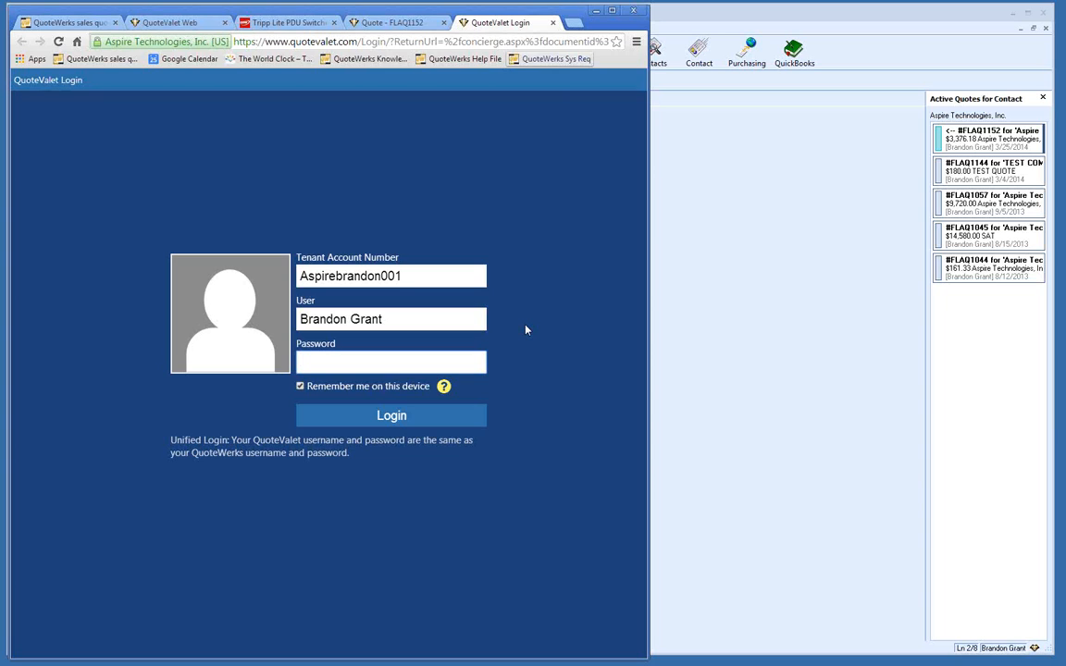
pyautogui.write('••••')
pyautogui.click(388, 419)
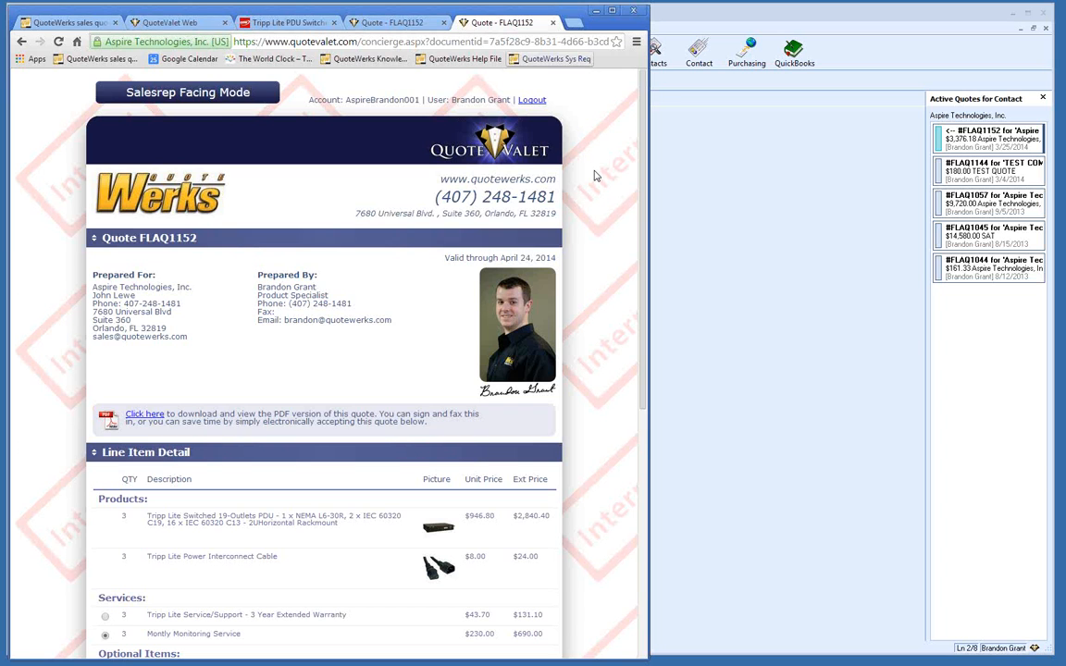
# Step: Post the reply 'Respond' under the customer's question on the FLAQ1152 concierge page
pyautogui.scroll(-5, 595, 176)
pyautogui.click(172, 460)
pyautogui.write('Respond')
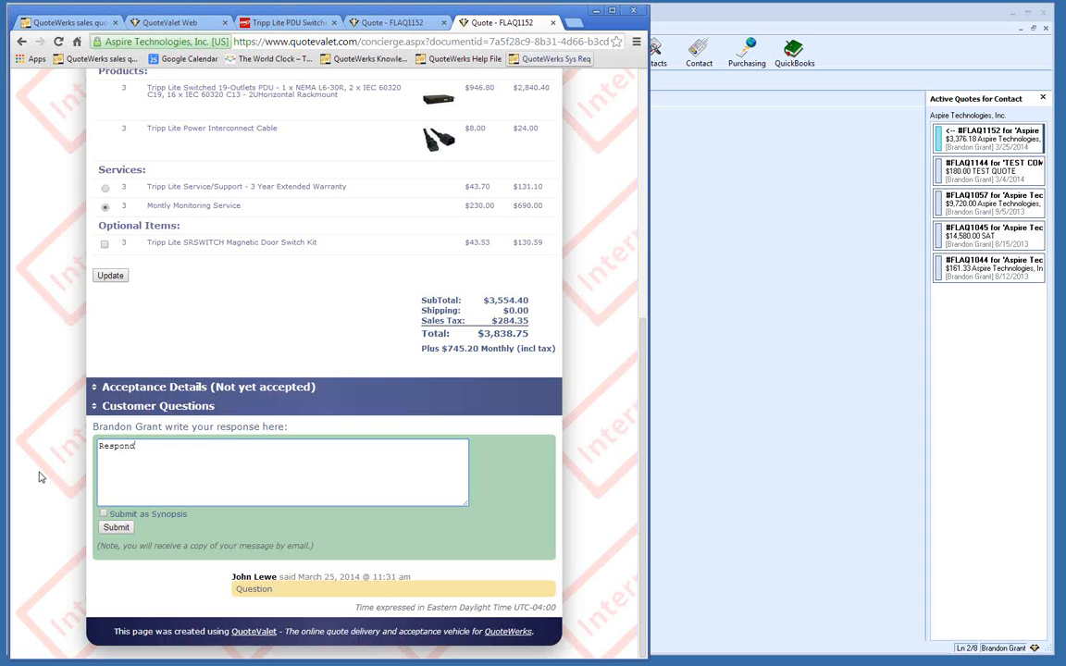
pyautogui.click(110, 527)
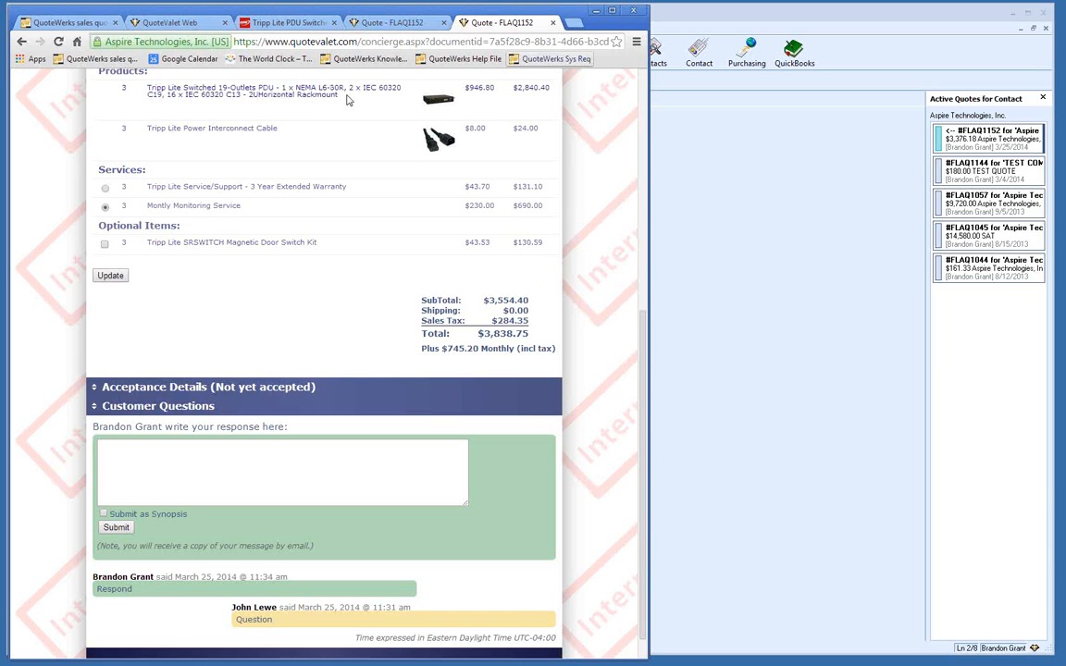
pyautogui.click(393, 23)
# Step: Agree to the terms, enter PO Number 234 and the comment 'please place my order ASAP!'
pyautogui.scroll(2, 426, 230)
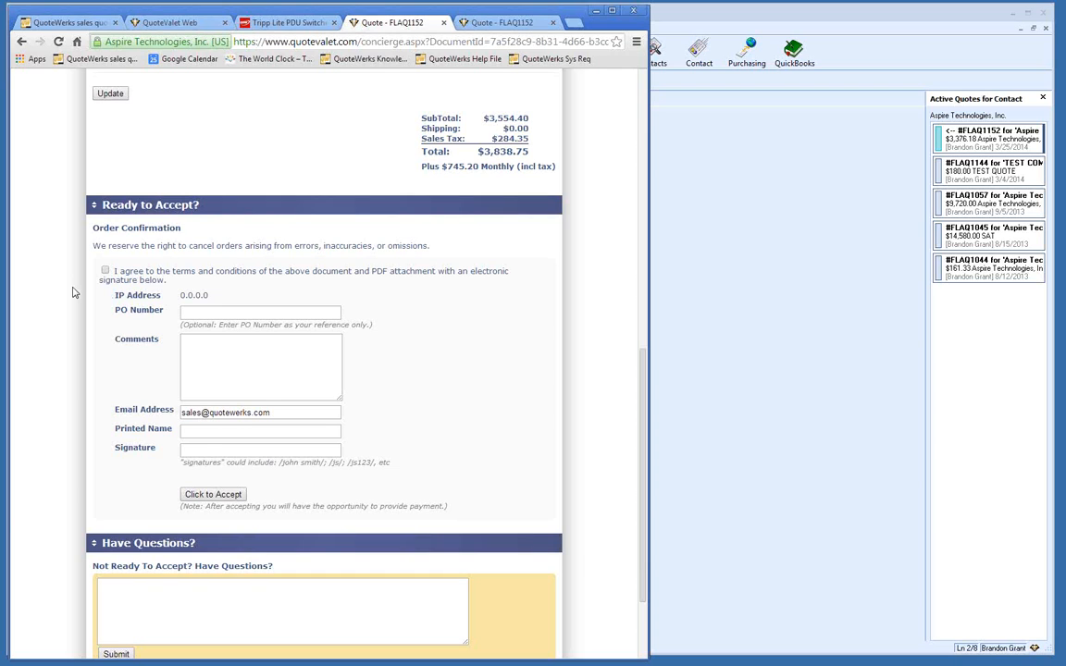
pyautogui.click(104, 270)
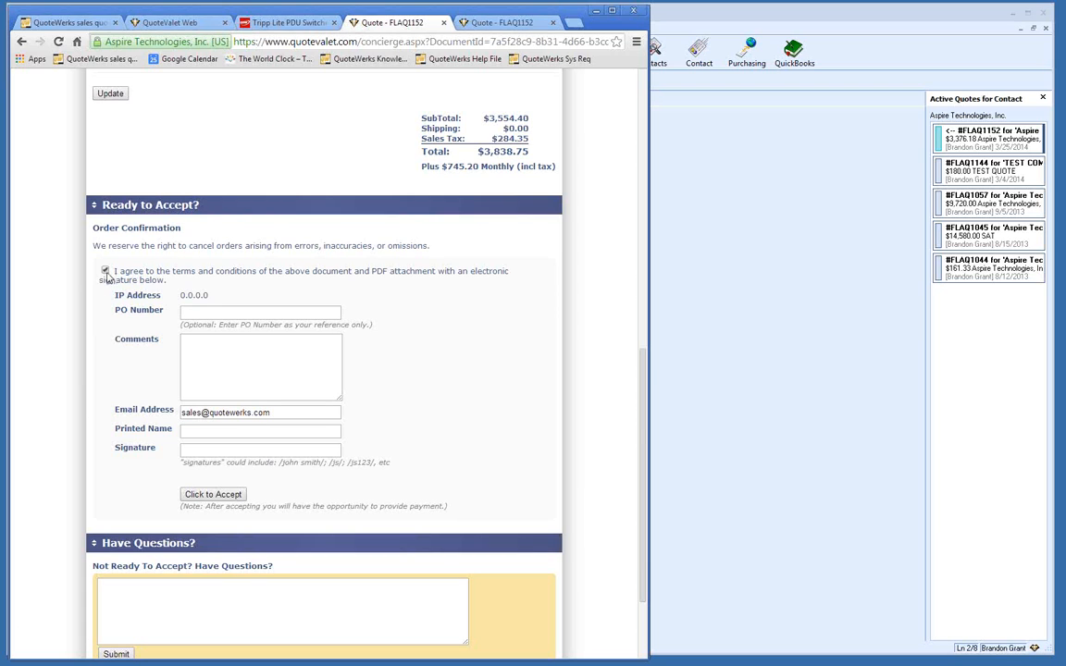
pyautogui.click(202, 313)
pyautogui.write('234')
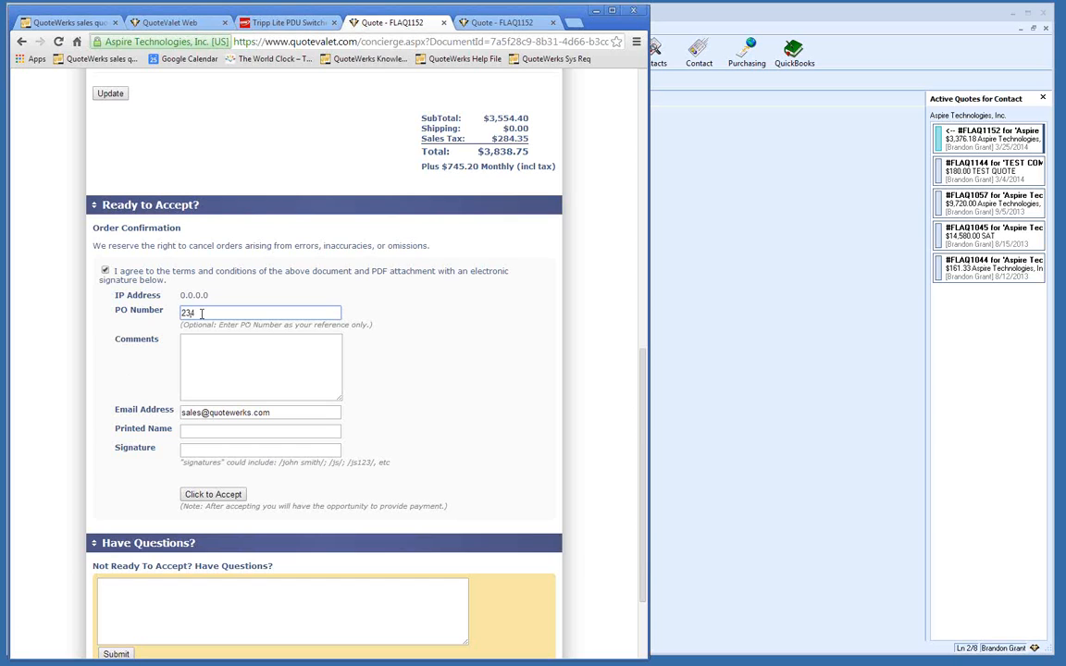
pyautogui.click(207, 339)
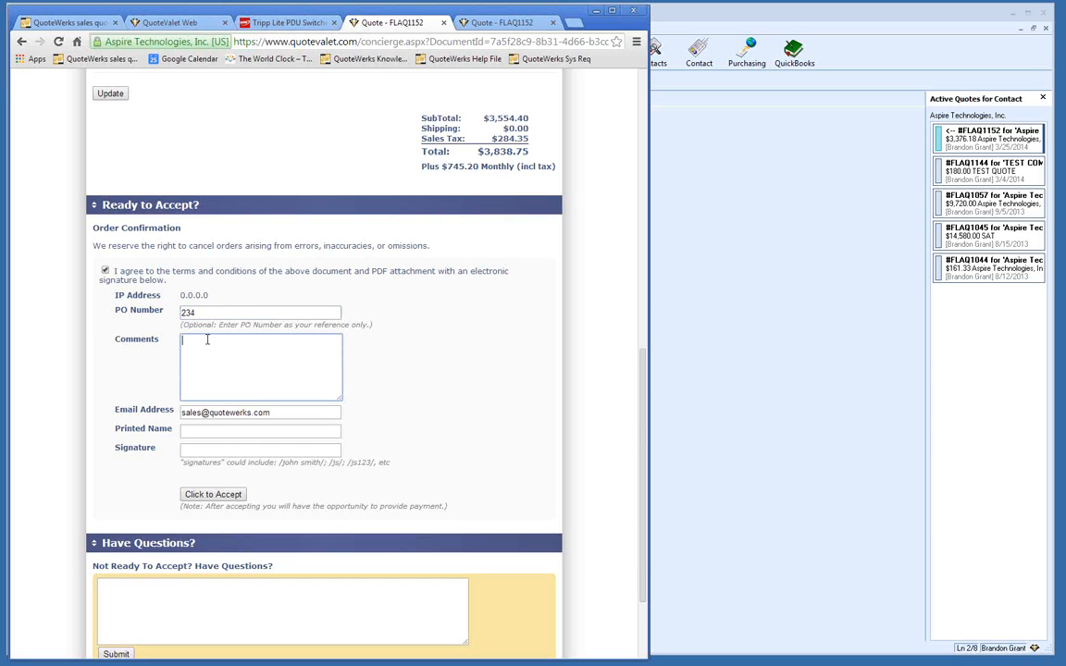
pyautogui.write('please plece my order ASAP!')
# Step: Enter the customer's printed name and matching signature, fixing the misspelling
pyautogui.click(197, 432)
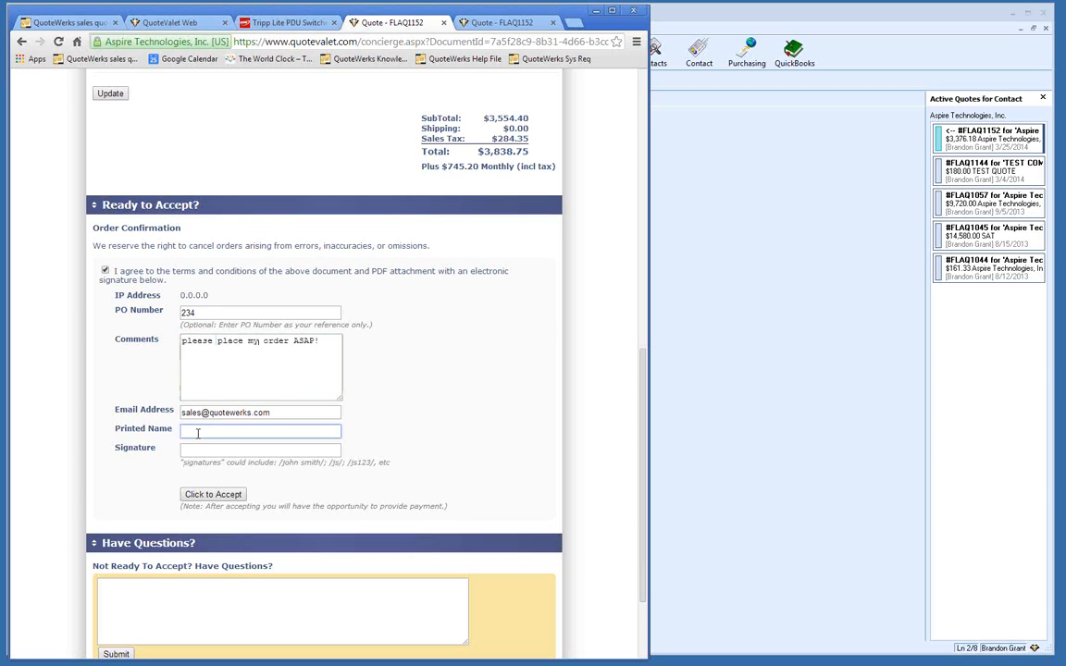
pyautogui.press('Tab')
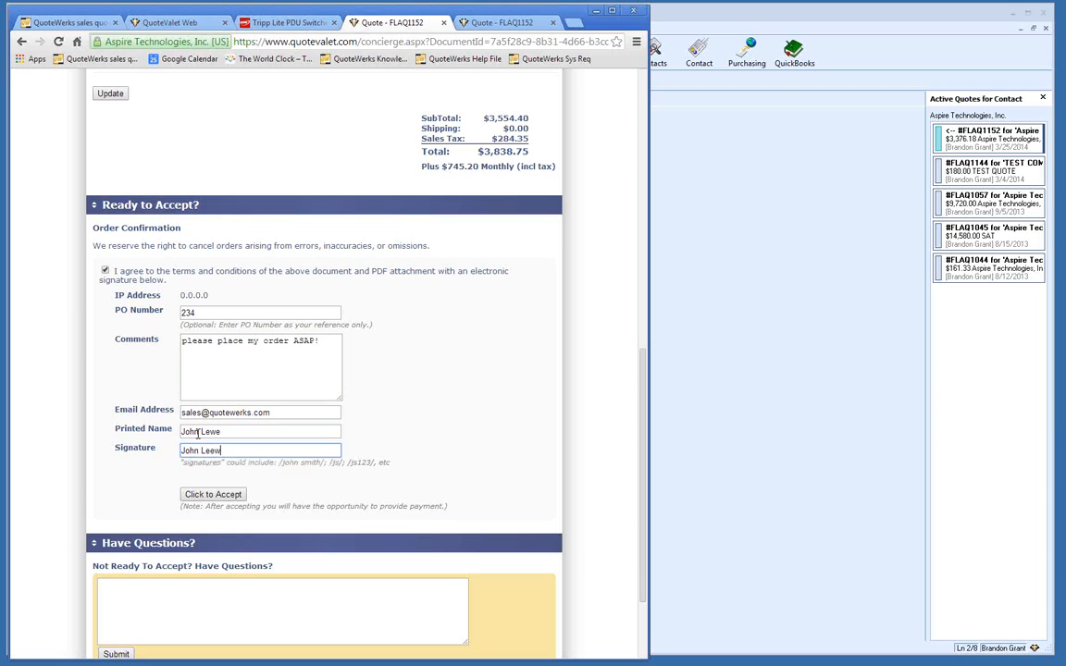
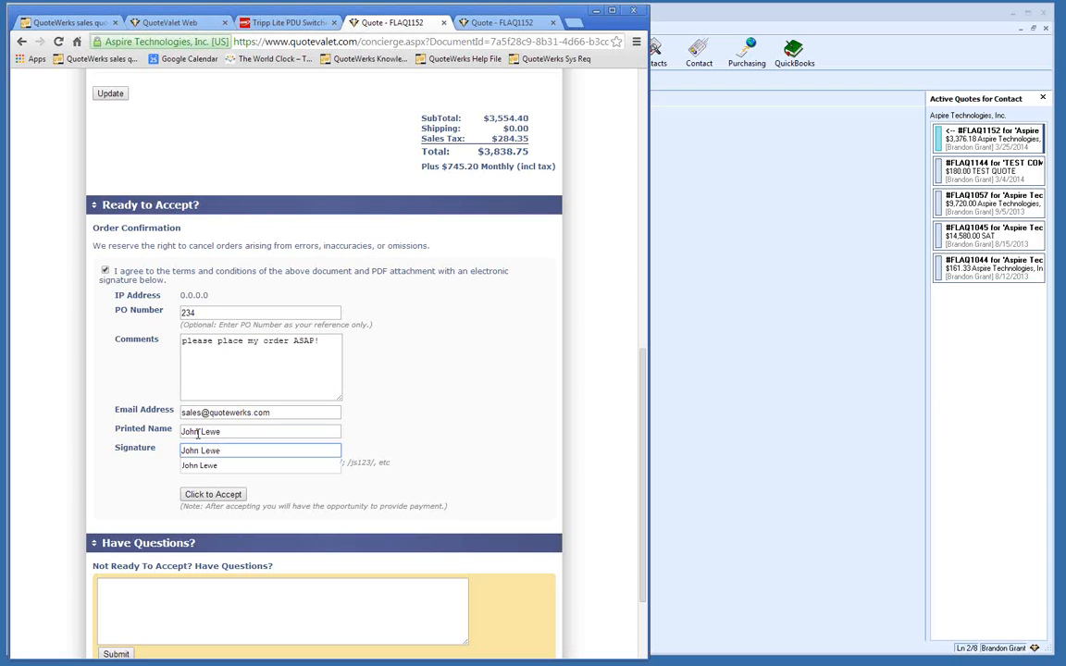
pyautogui.click(451, 415)
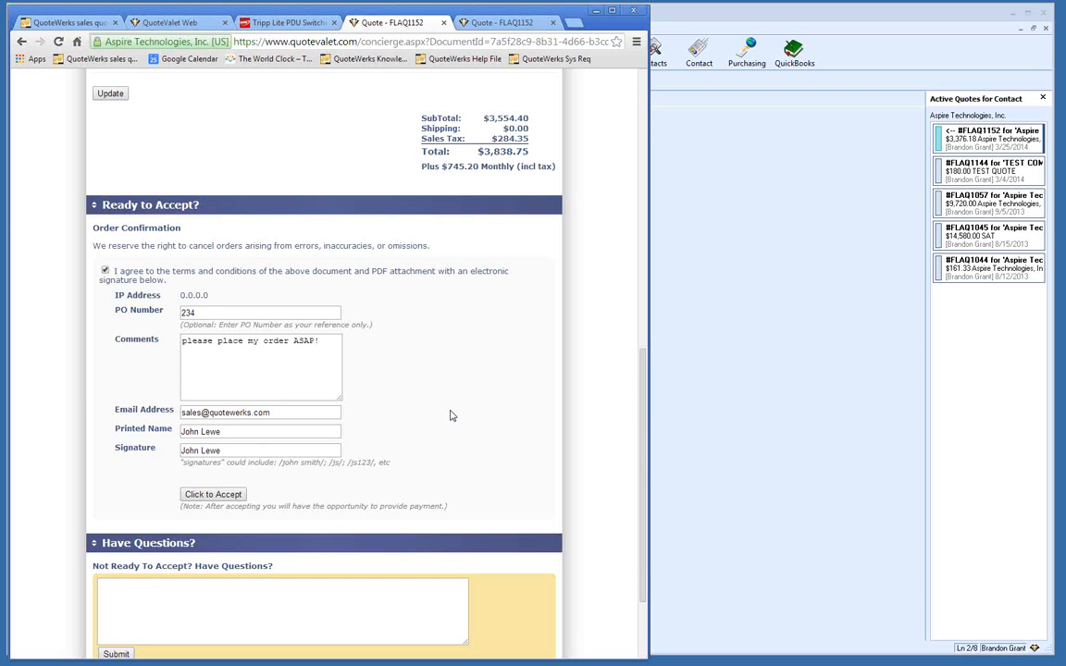
# Step: Accept FLAQ1152 as the customer and proceed to pay the full $3,838.75
pyautogui.click(230, 499)
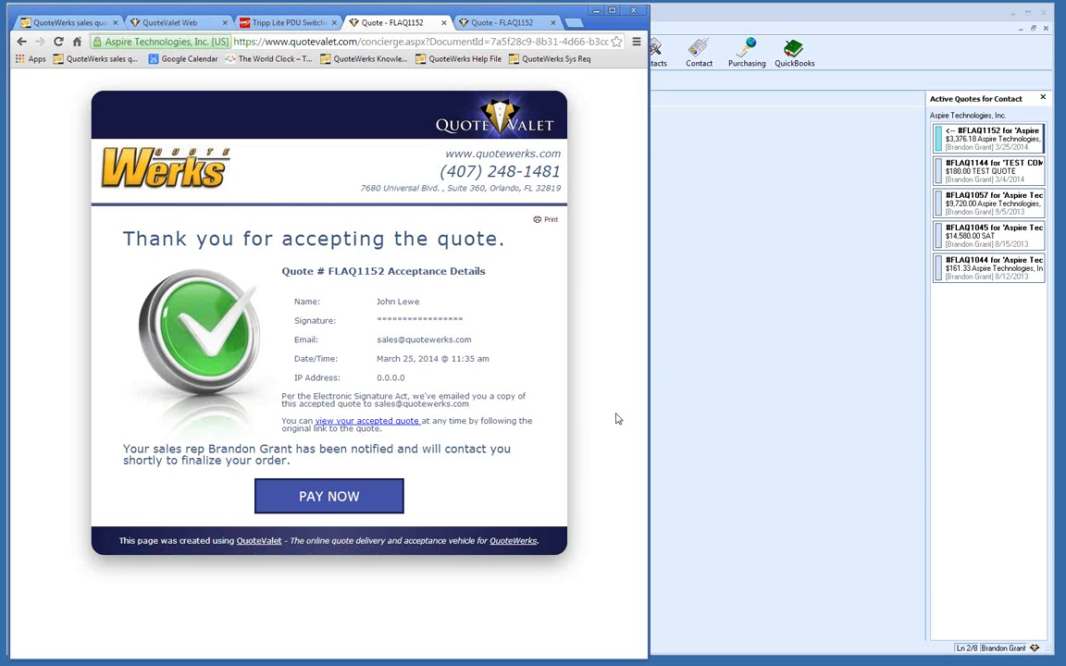
pyautogui.click(368, 497)
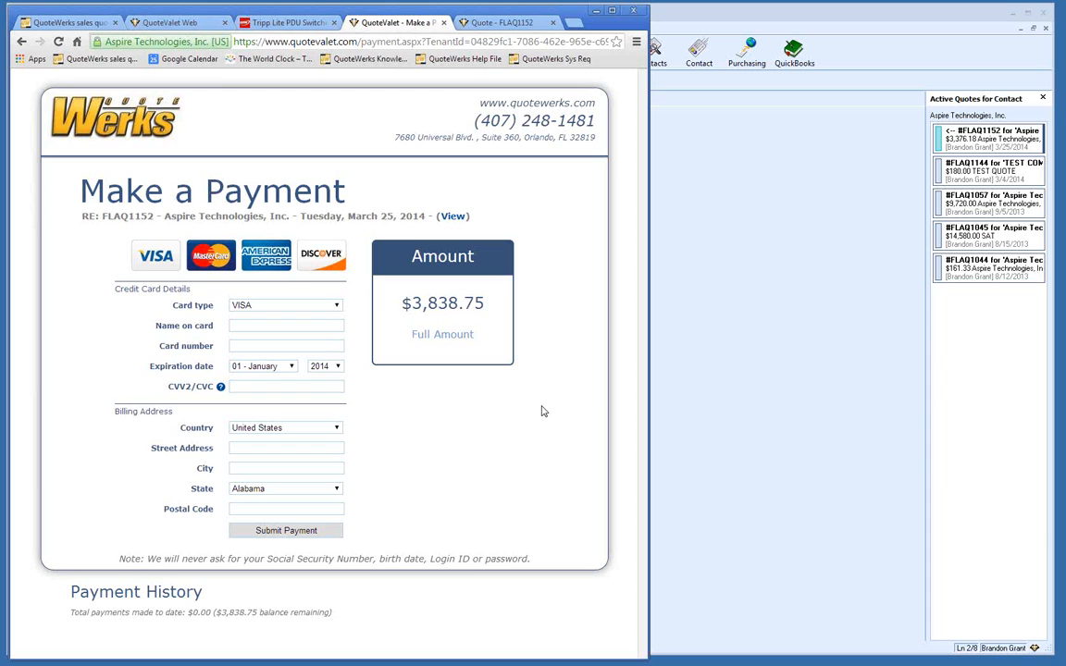
# Step: Bring QuoteWerks forward to view FLAQ1152's QuoteValet activity and $0.00 payments list
pyautogui.click(721, 267)
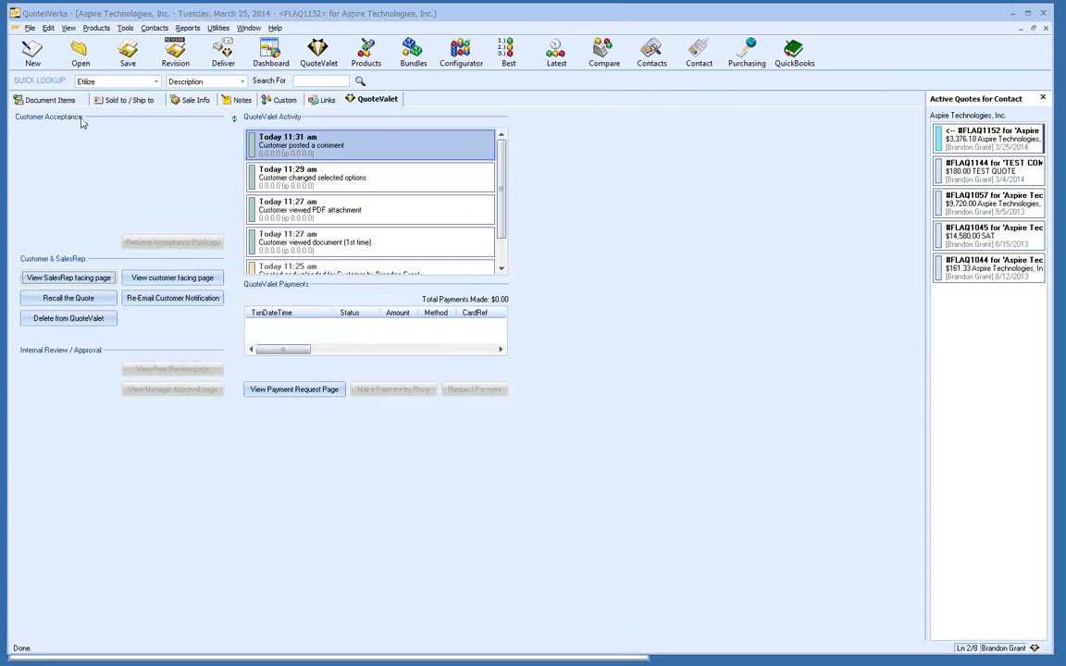
# Step: Switch to the Document Items tab for FLAQ1152's line items and totals
pyautogui.click(54, 96)
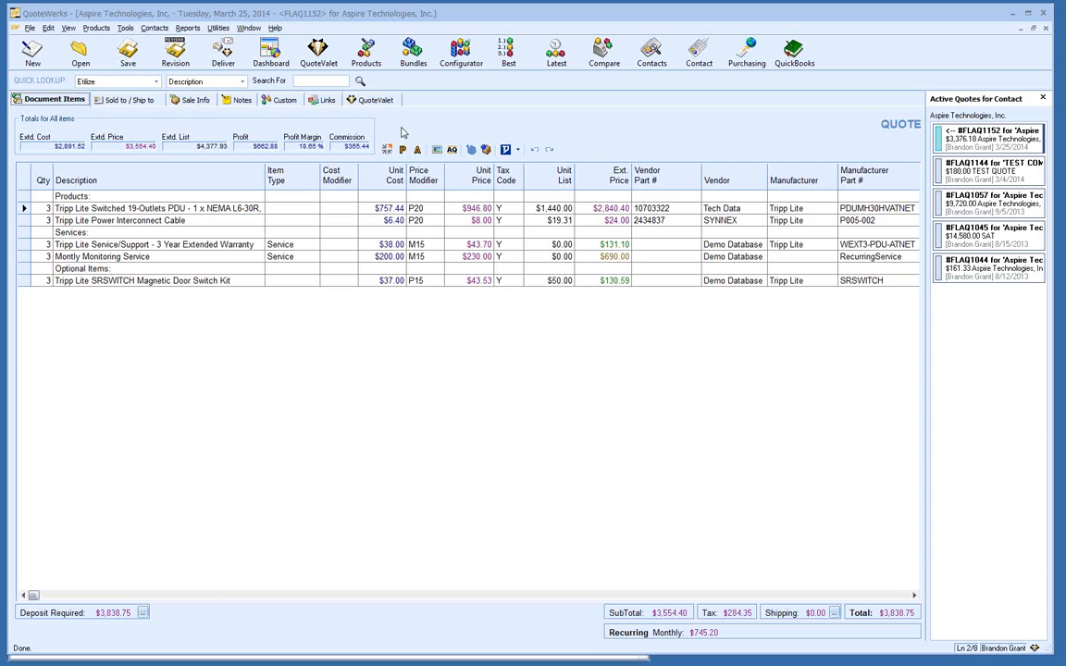
# Step: Open the File menu to begin converting FLAQ1152 to an order
pyautogui.click(29, 29)
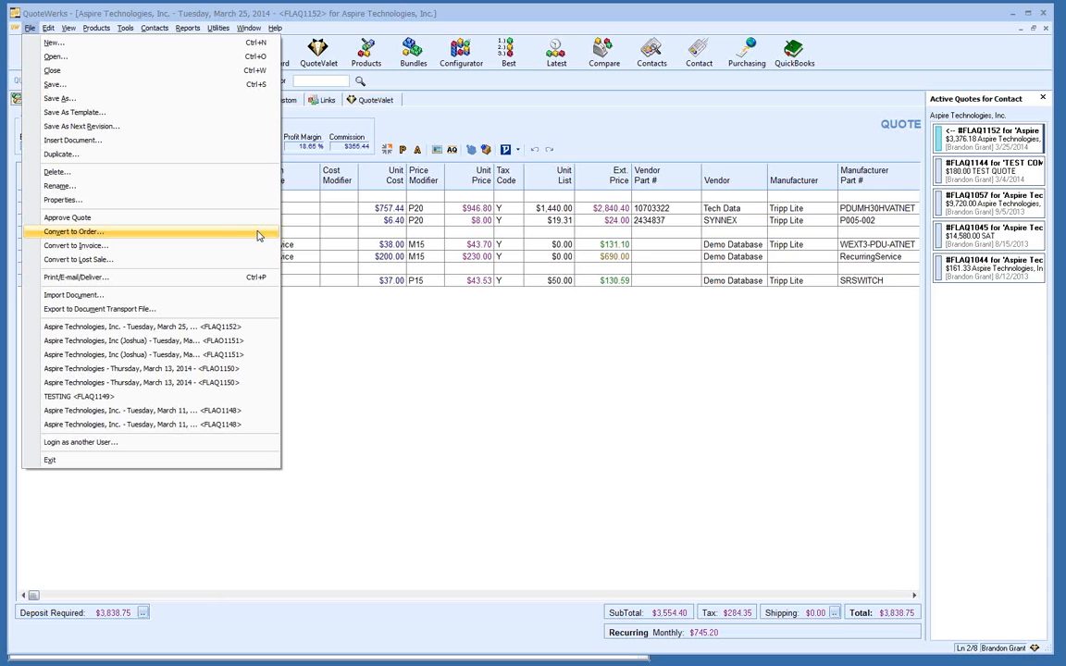
# Step: Convert FLAQ1152 to an order, overriding the approval requirement and dismissing the QuoteValet update error
pyautogui.click(258, 236)
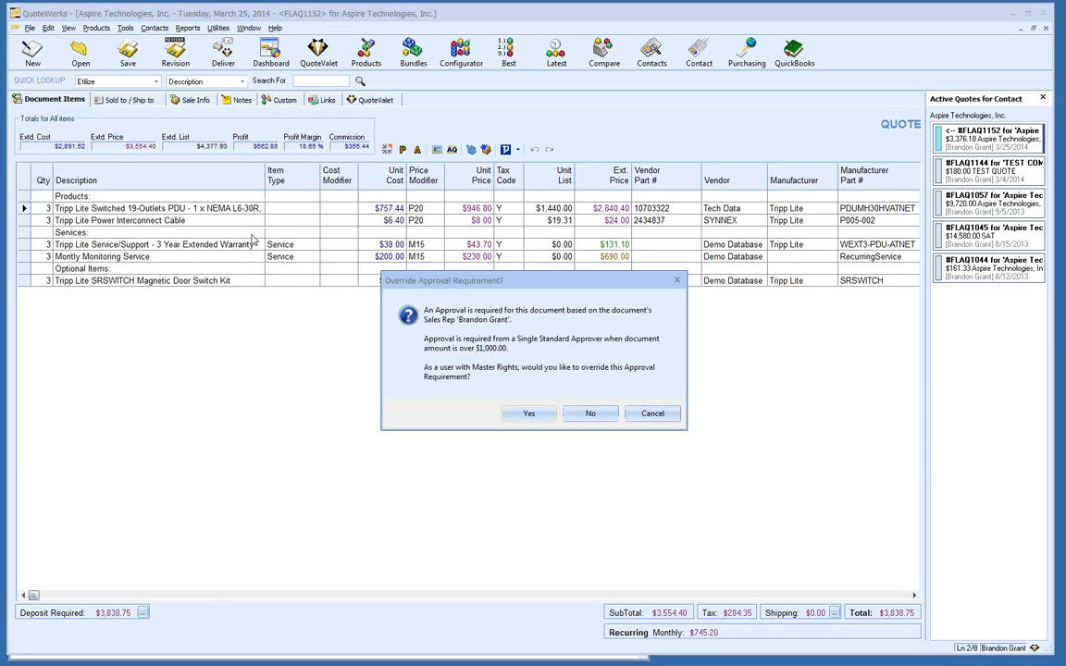
pyautogui.click(528, 412)
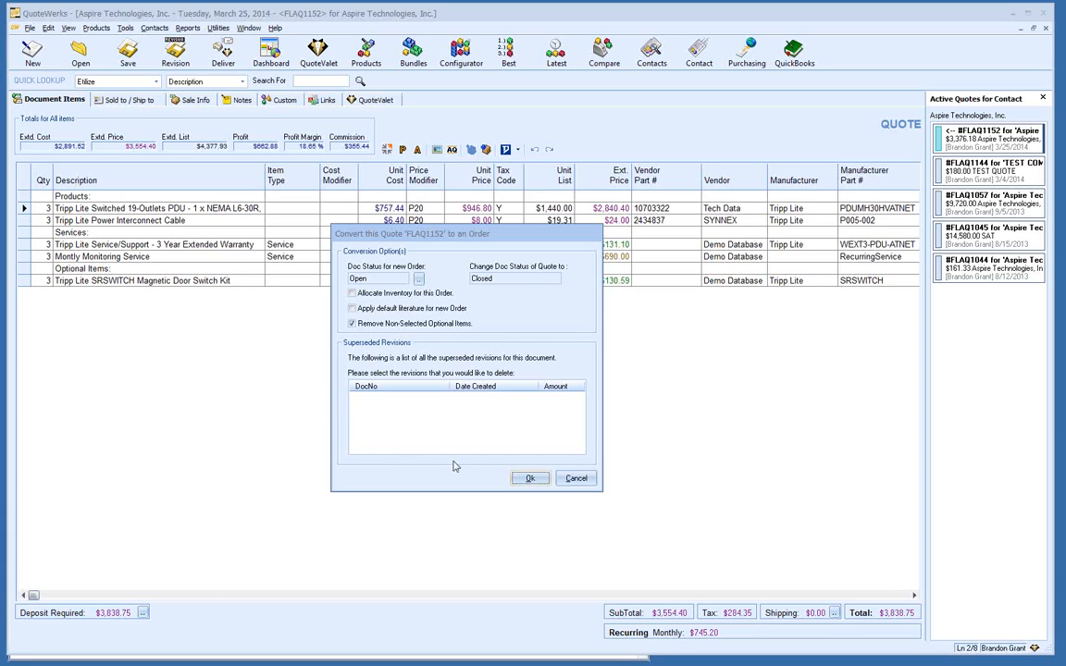
pyautogui.click(529, 479)
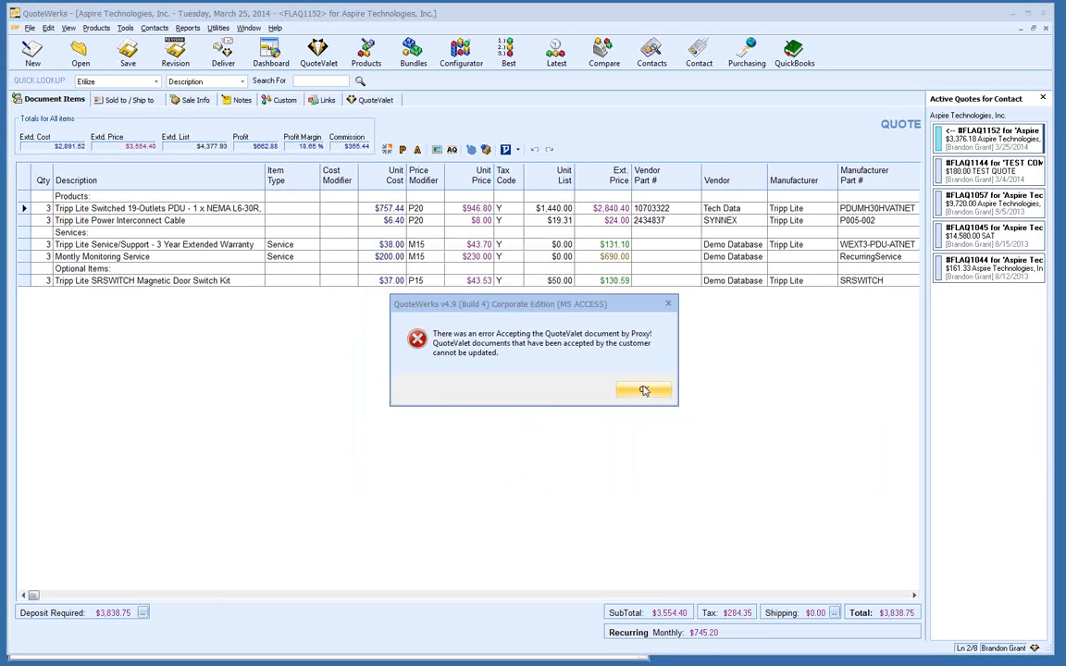
pyautogui.click(644, 391)
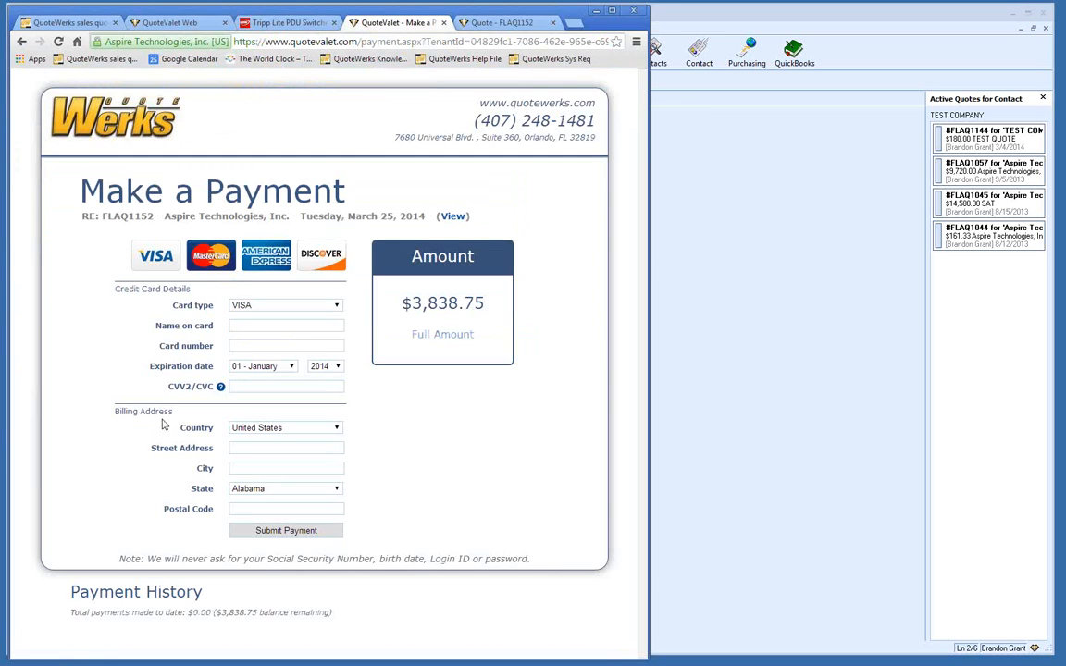
# Step: Switch the browser to the QuoteValet Web home page tab
pyautogui.click(164, 23)
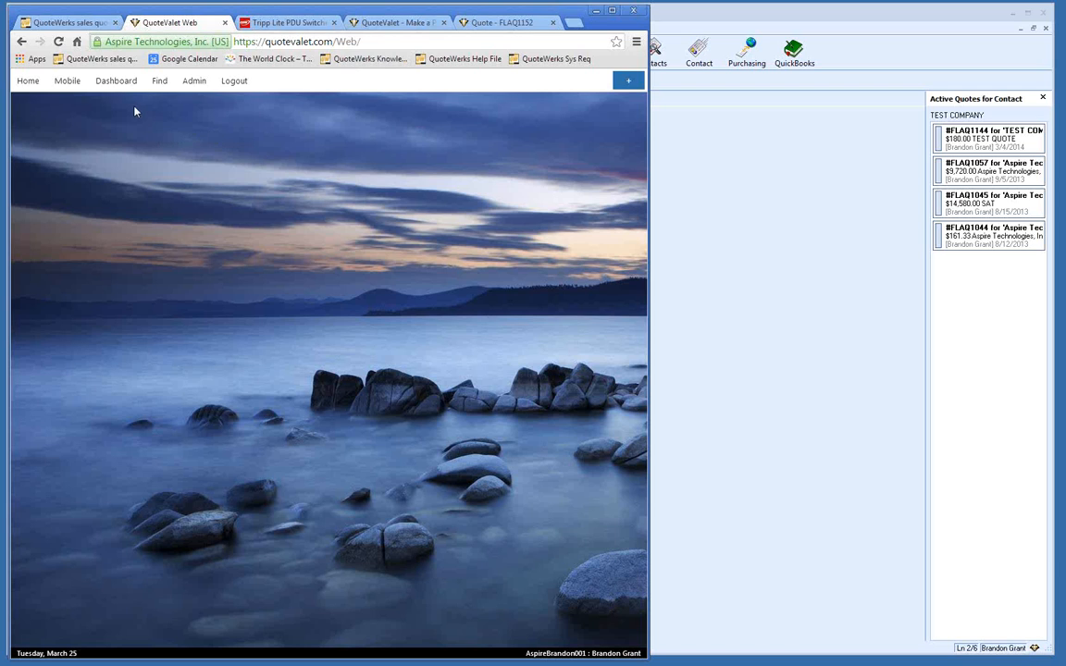
# Step: Open the Dashboard menu and go to the Inbox
pyautogui.click(111, 81)
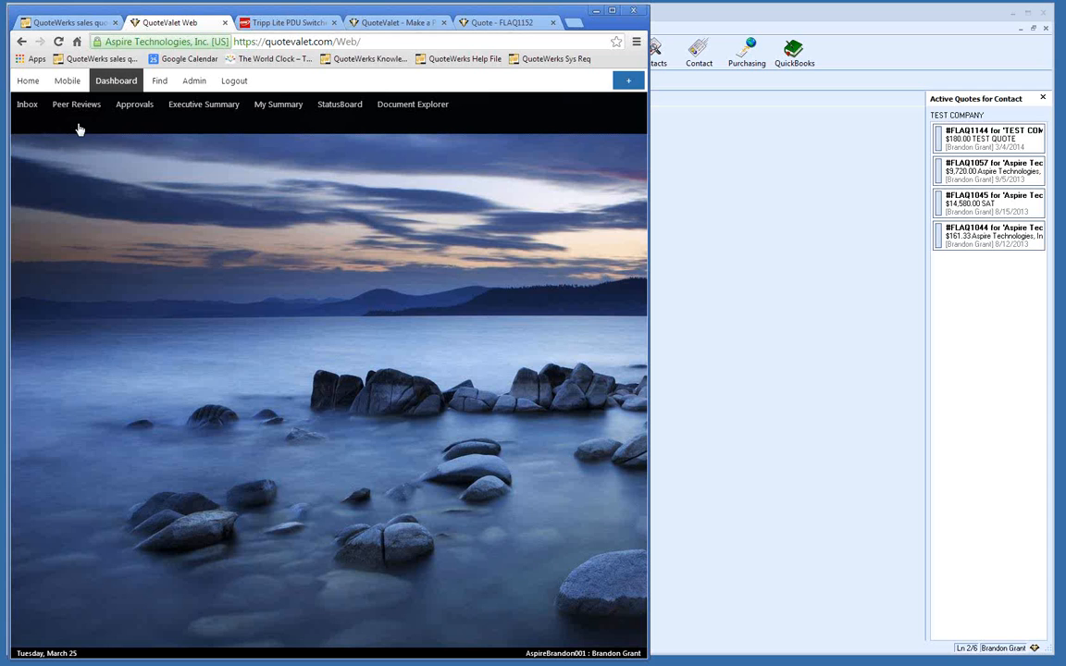
pyautogui.click(25, 107)
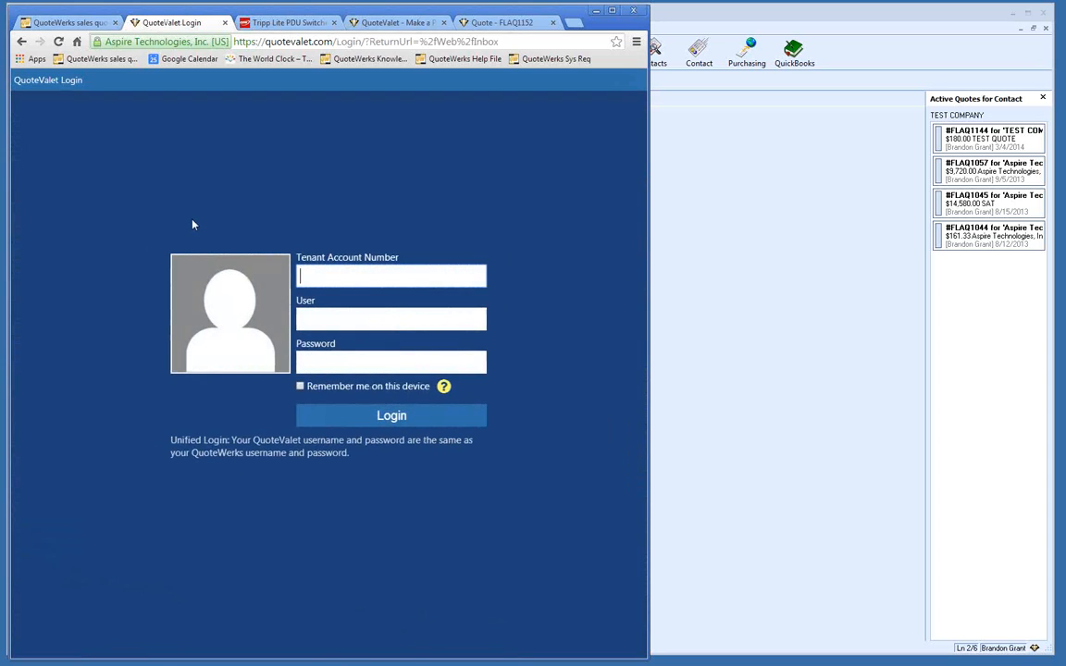
# Step: Log in to QuoteValet with the tenant account number, user name and account password
pyautogui.write('aspir')
pyautogui.press('BackSpace')
pyautogui.press('BackSpace')
pyautogui.press('BackSpace')
pyautogui.press('BackSpace')
pyautogui.press('BackSpace')
pyautogui.write('aspireband')
pyautogui.press('BackSpace')
pyautogui.press('BackSpace')
pyautogui.press('BackSpace')
pyautogui.write('randon001')
pyautogui.press('Tab')
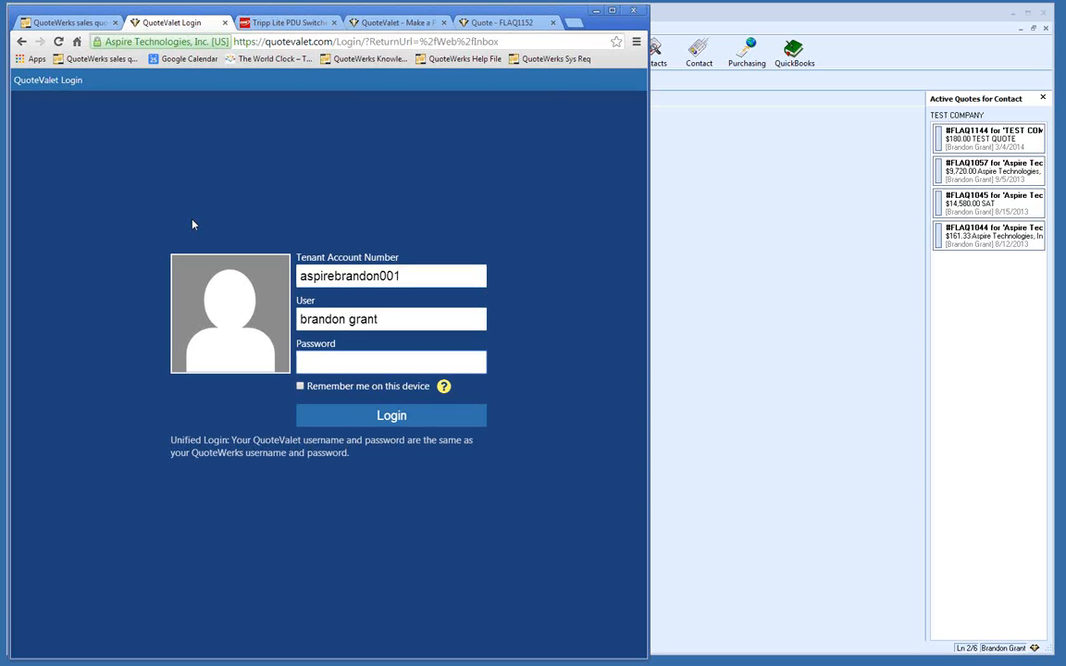
pyautogui.write('****')
pyautogui.press('Return')
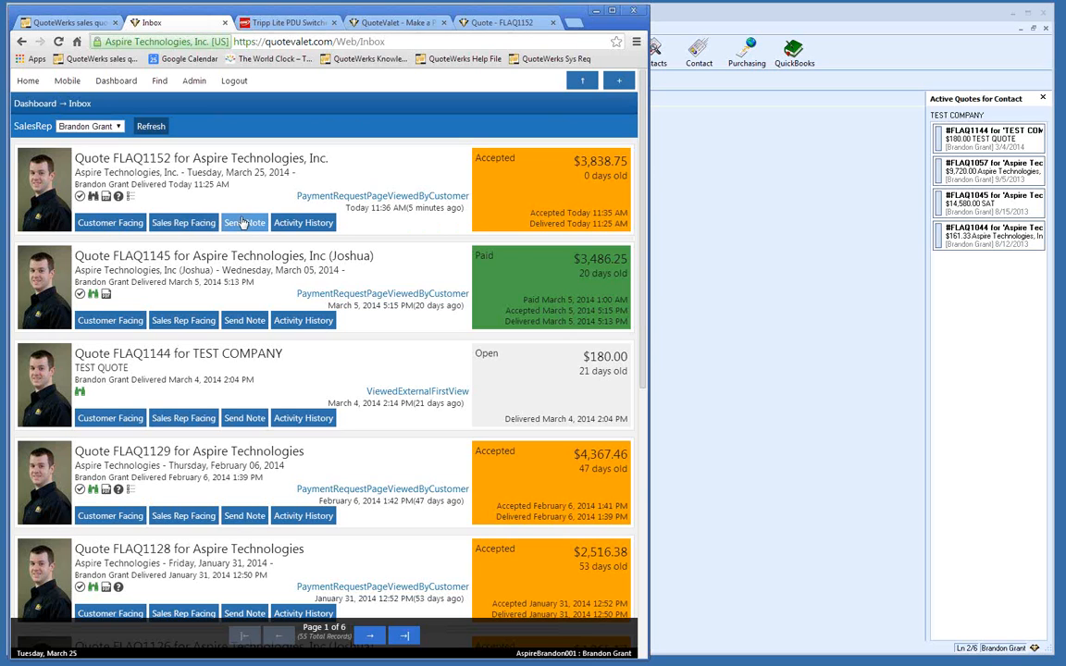
pyautogui.rightClick(304, 224)
pyautogui.click(286, 225)
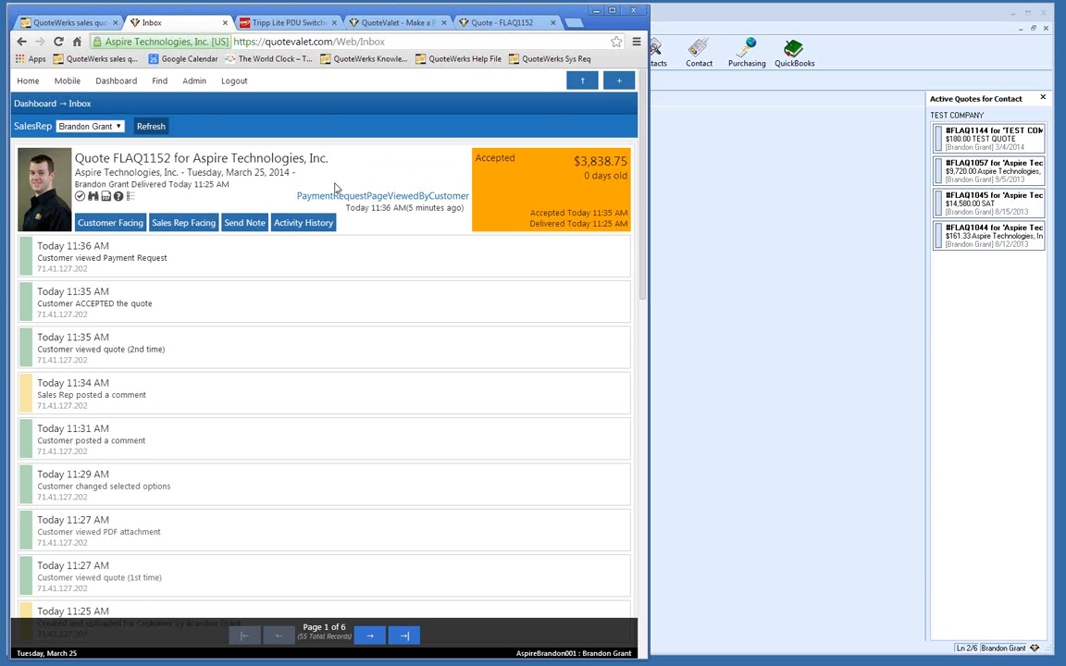
pyautogui.click(300, 226)
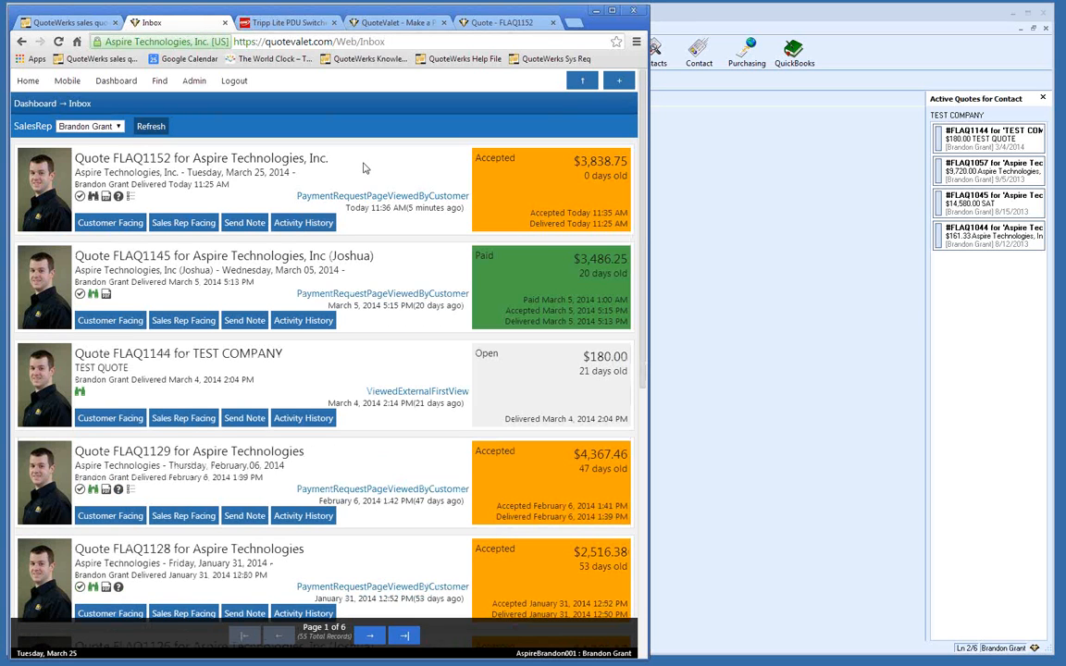
pyautogui.moveTo(116, 84)
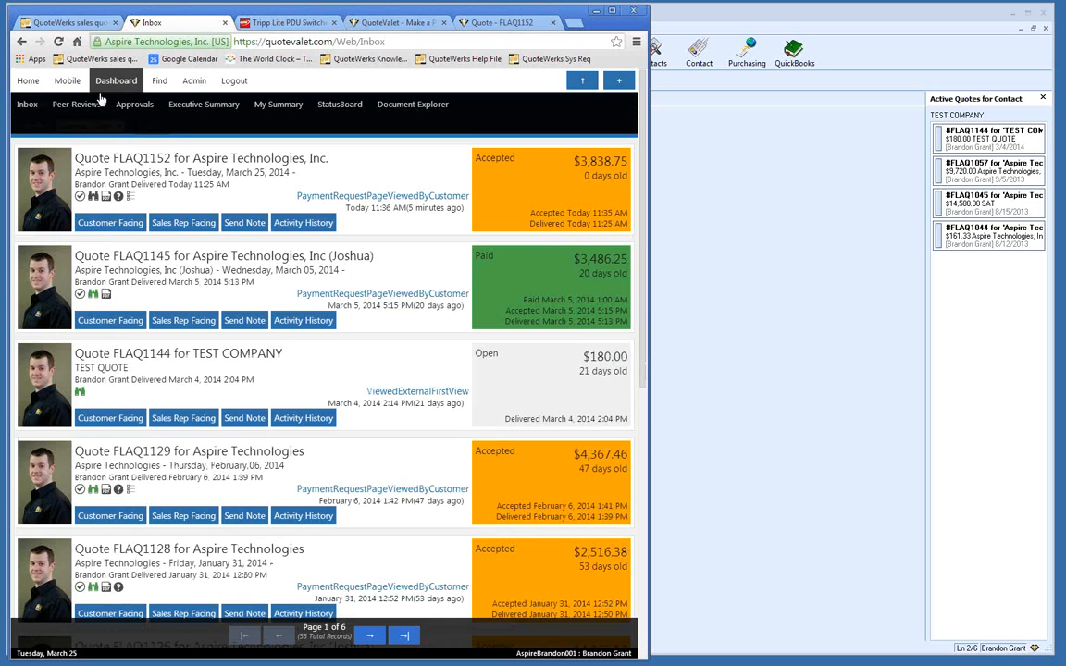
# Step: Check the Peer Reviews list, then open Approvals showing AAAQ1186 at $24,757.25
pyautogui.click(77, 105)
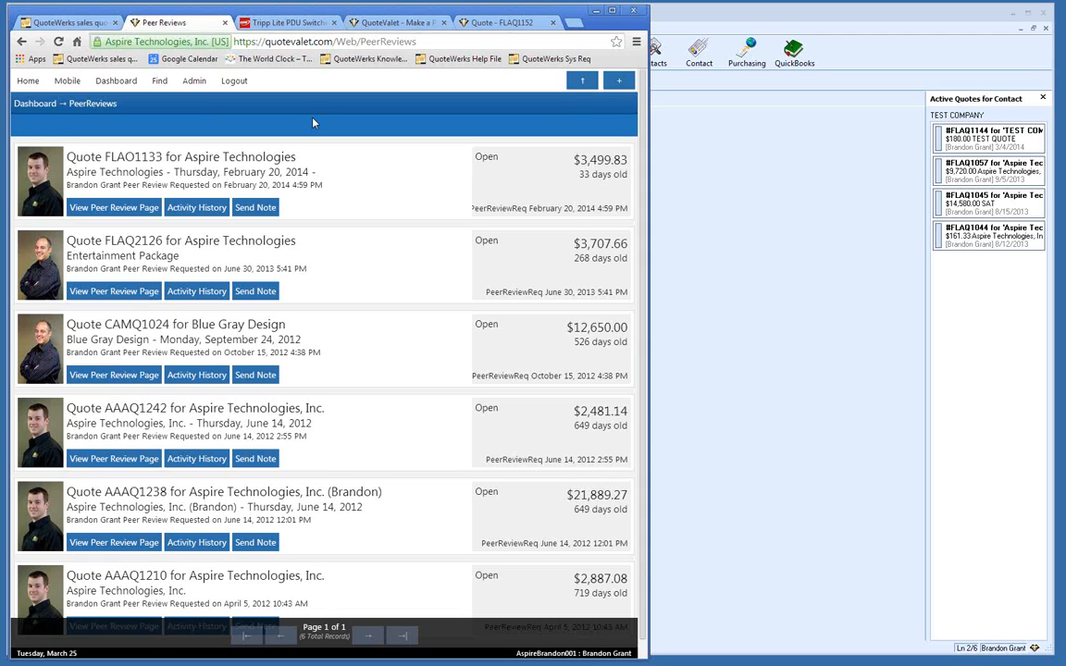
pyautogui.click(123, 102)
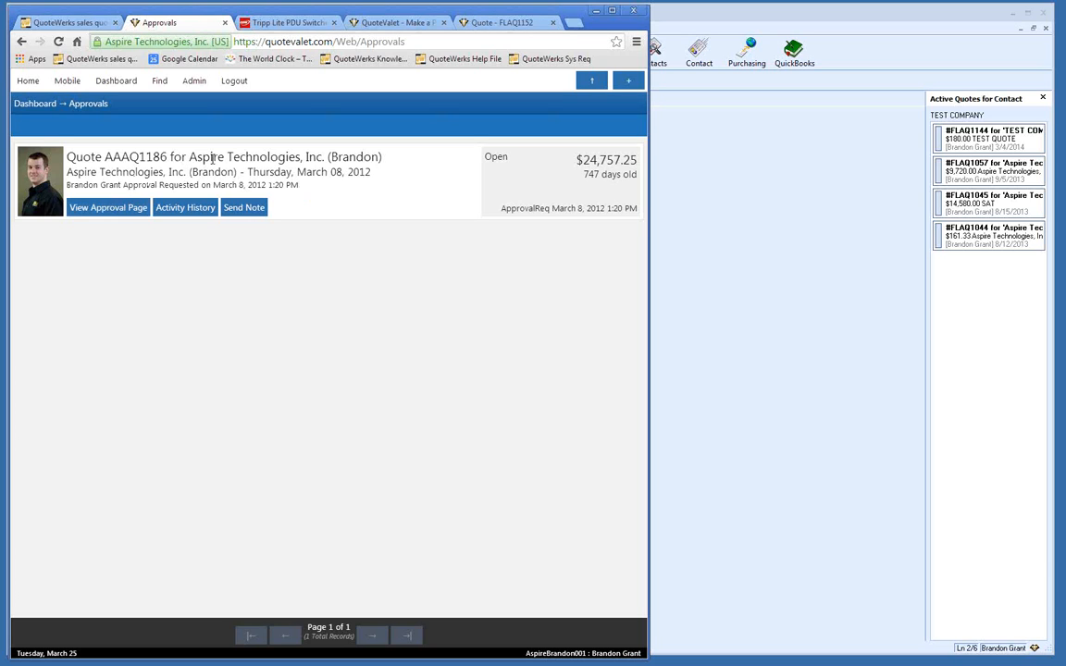
# Step: Open the Executive Summary and set its reporting period to This Month
pyautogui.moveTo(125, 91)
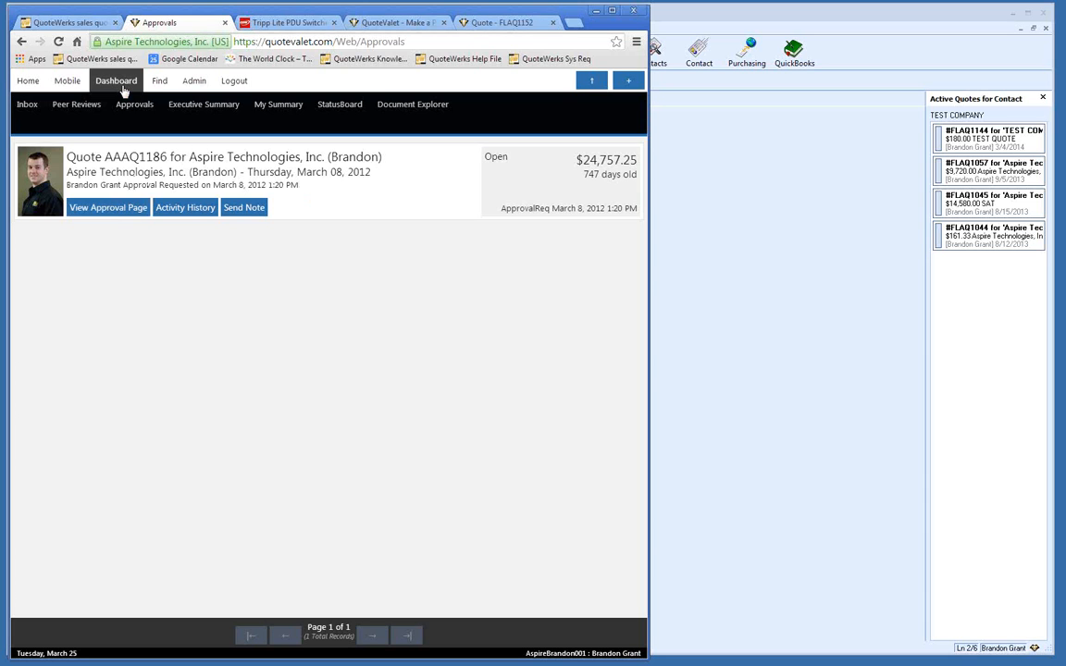
pyautogui.click(202, 110)
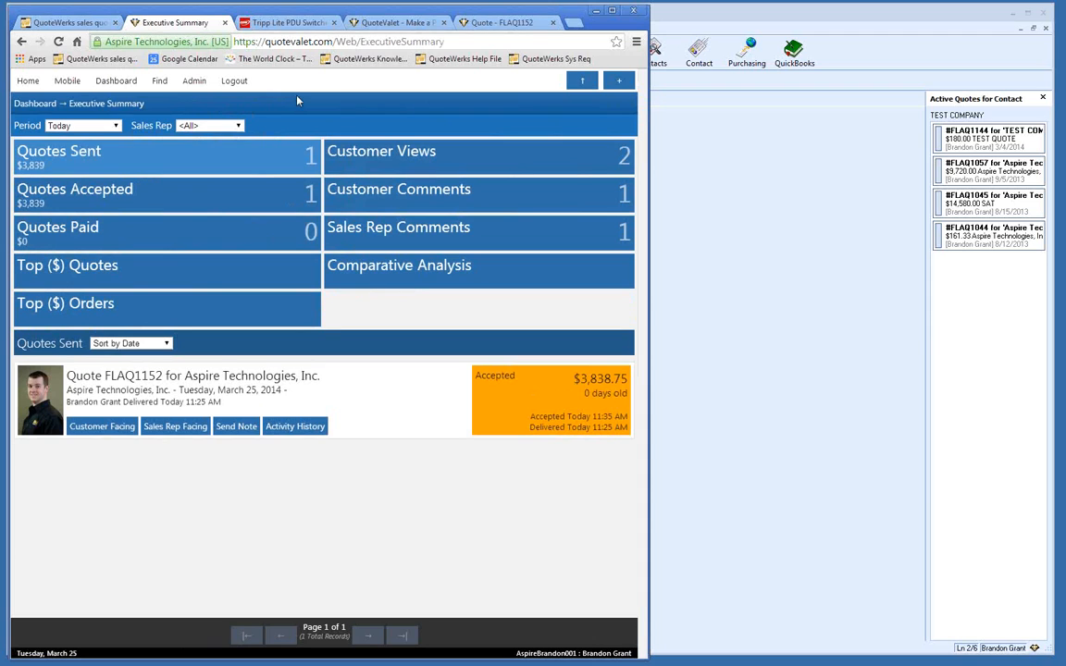
pyautogui.click(116, 130)
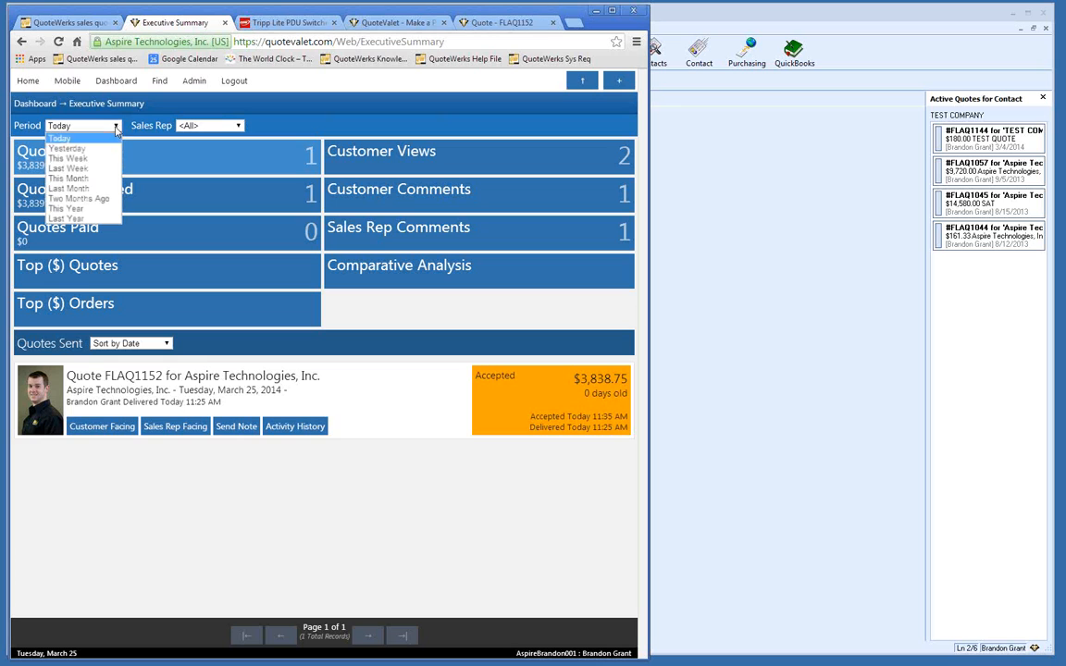
pyautogui.click(92, 180)
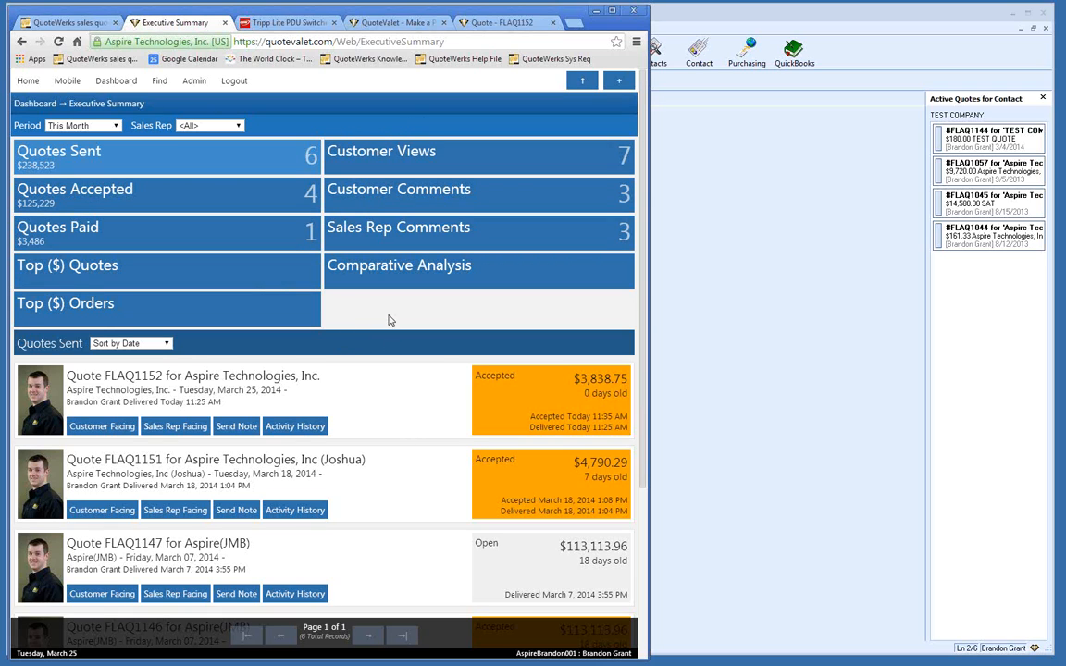
# Step: List this month's accepted quotes below the totals, then open the Comparative Analysis report
pyautogui.click(295, 206)
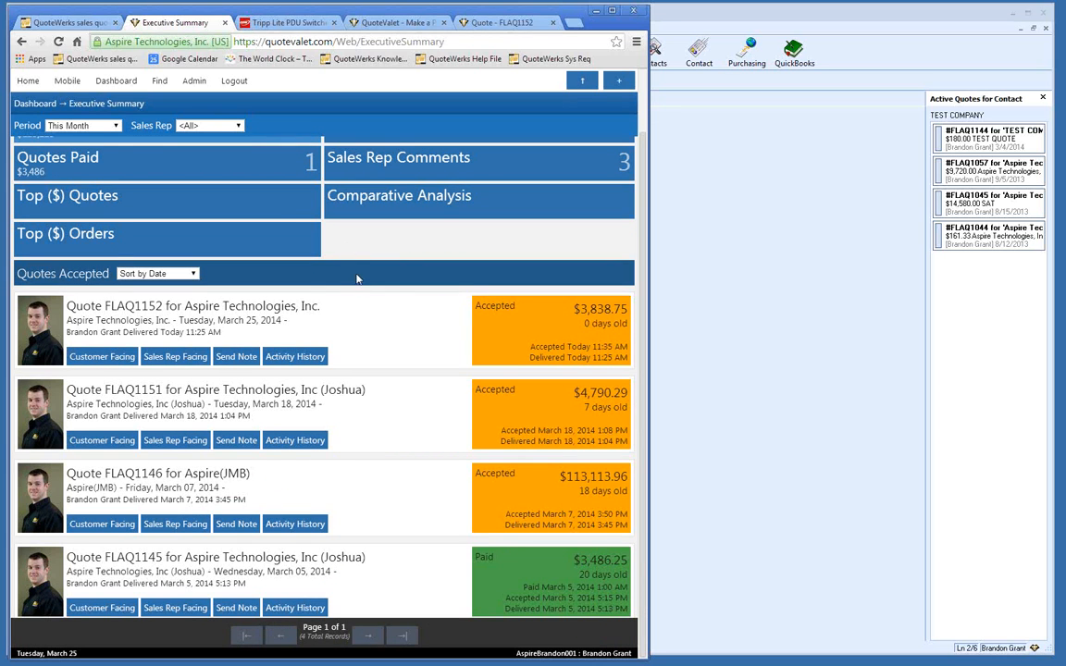
pyautogui.scroll(2, 342, 246)
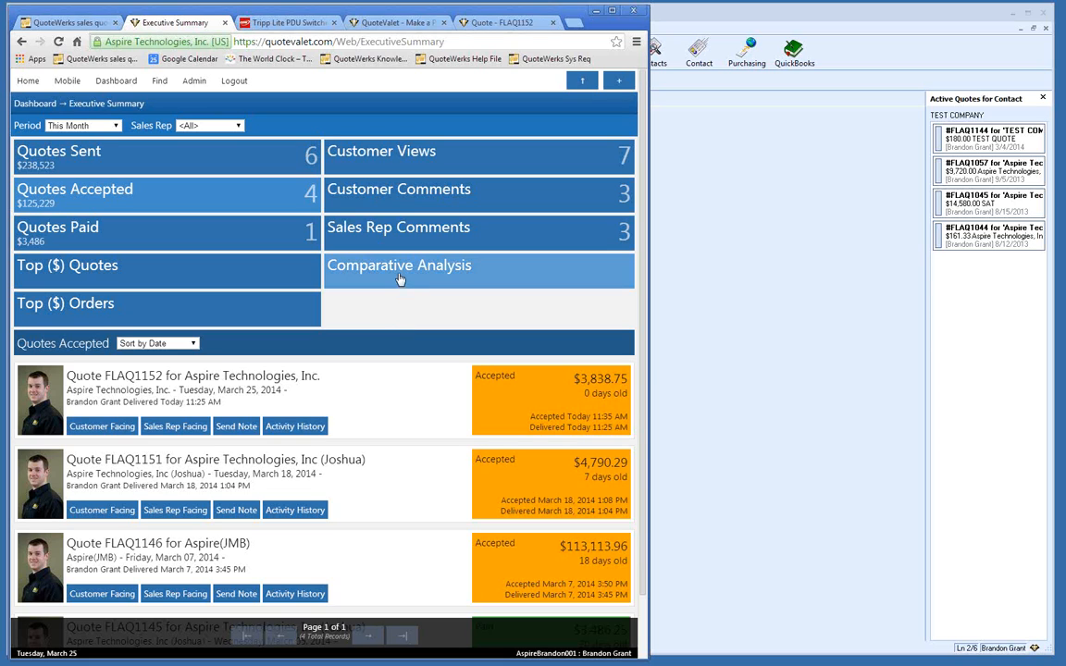
pyautogui.click(359, 268)
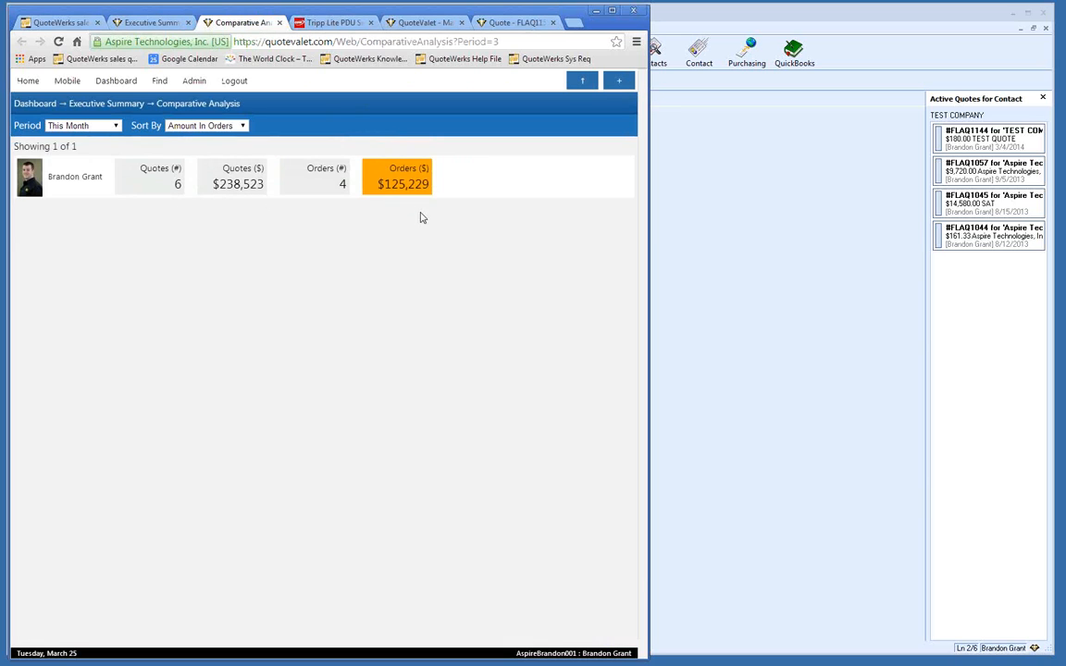
# Step: Sort the Comparative Analysis sales reps by Amount In Quotes
pyautogui.click(242, 127)
pyautogui.click(239, 137)
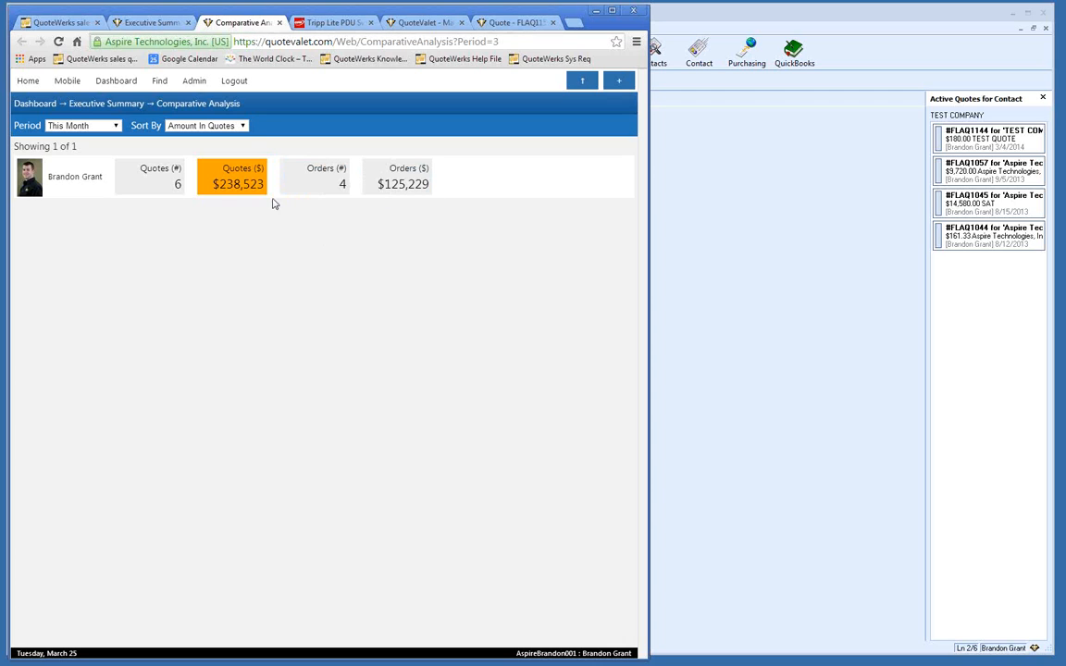
pyautogui.click(243, 130)
pyautogui.click(258, 137)
# Step: Open My Summary from the Dashboard menu, showing FLAQ1152 Accepted at $3,838.75
pyautogui.moveTo(146, 93)
pyautogui.click(270, 105)
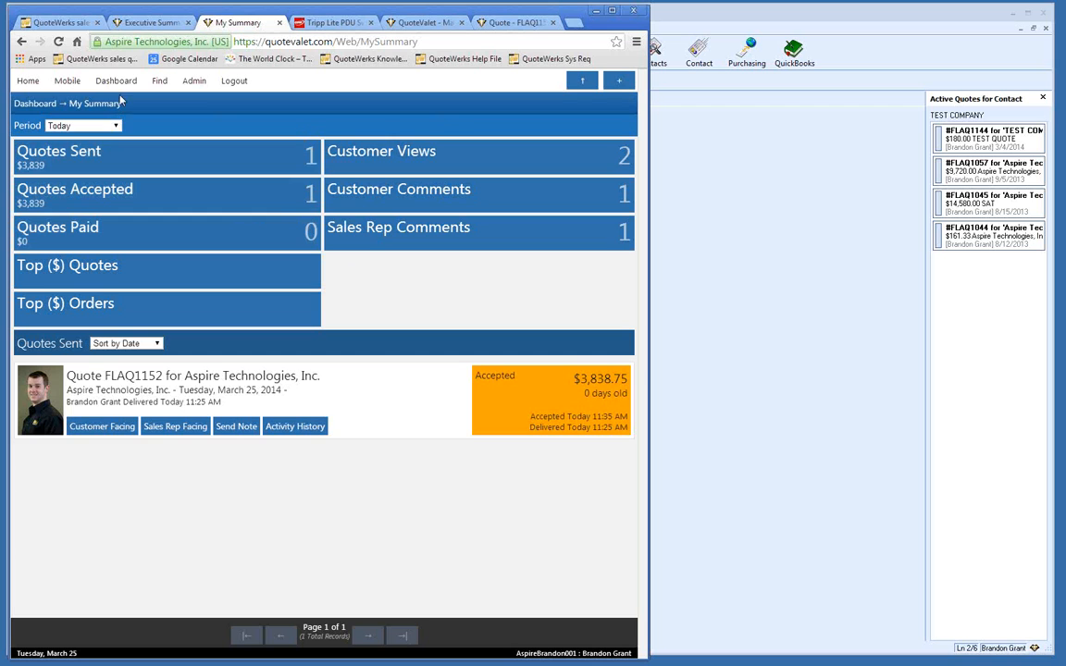
# Step: Open the StatusBoard, widen the browser window, and scroll through the priority notifications
pyautogui.moveTo(118, 89)
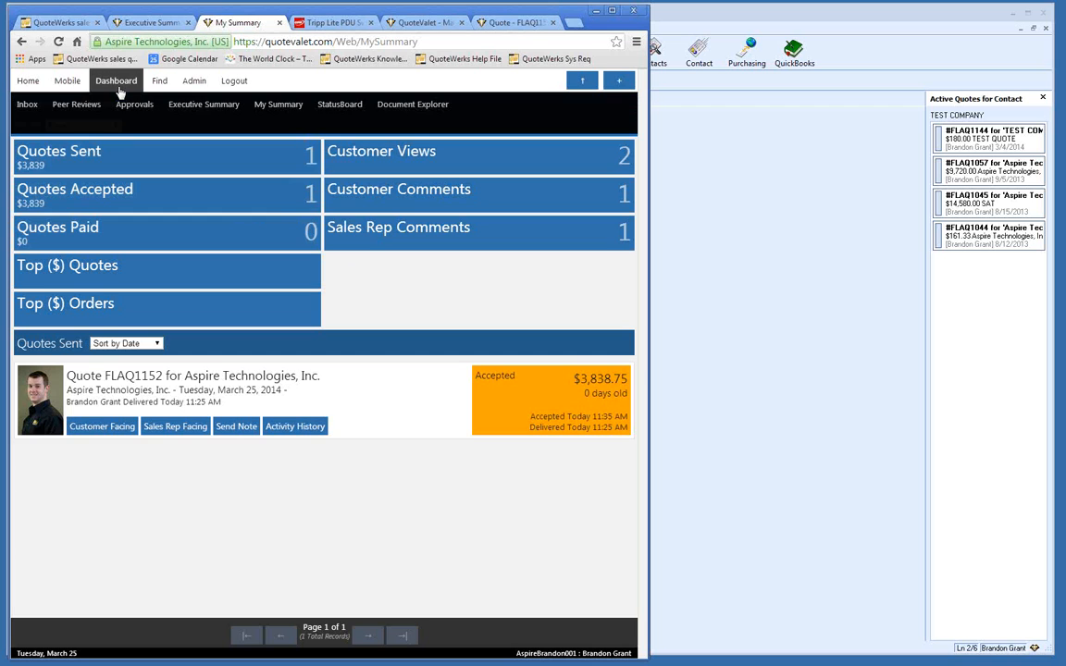
pyautogui.click(349, 109)
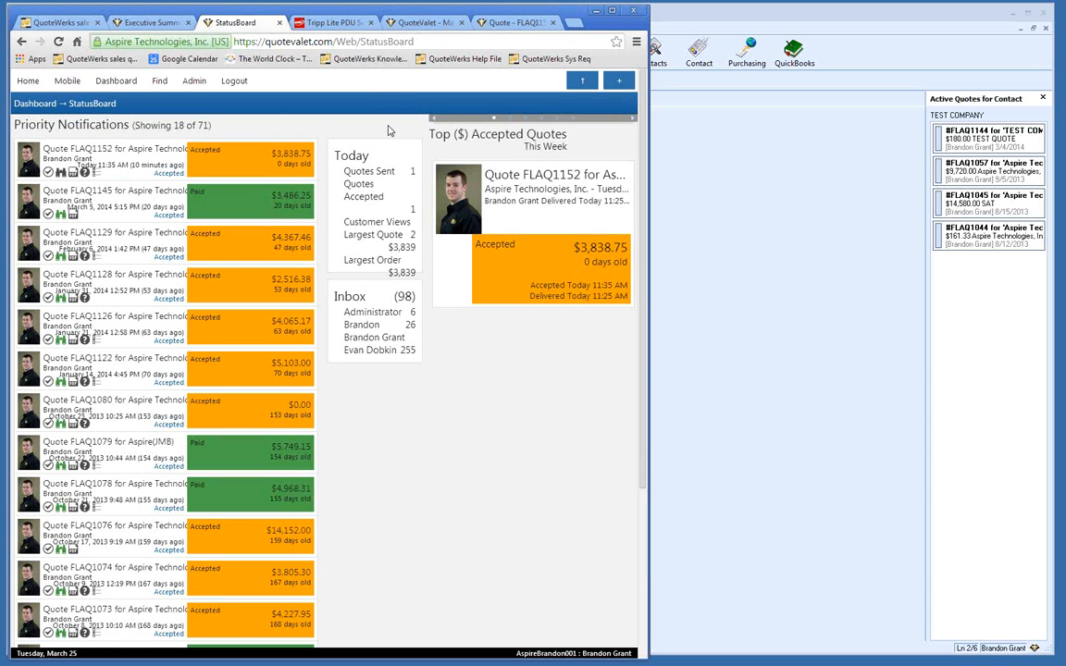
pyautogui.moveTo(651, 205); pyautogui.dragTo(814, 206)
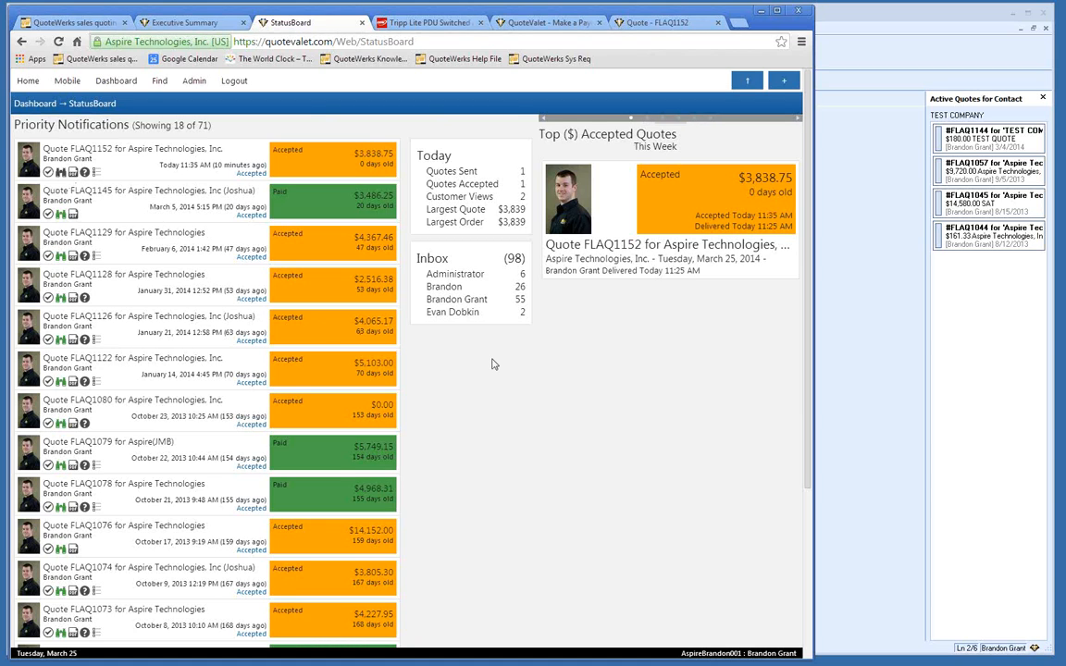
pyautogui.scroll(-3, 491, 364)
pyautogui.scroll(3, 488, 341)
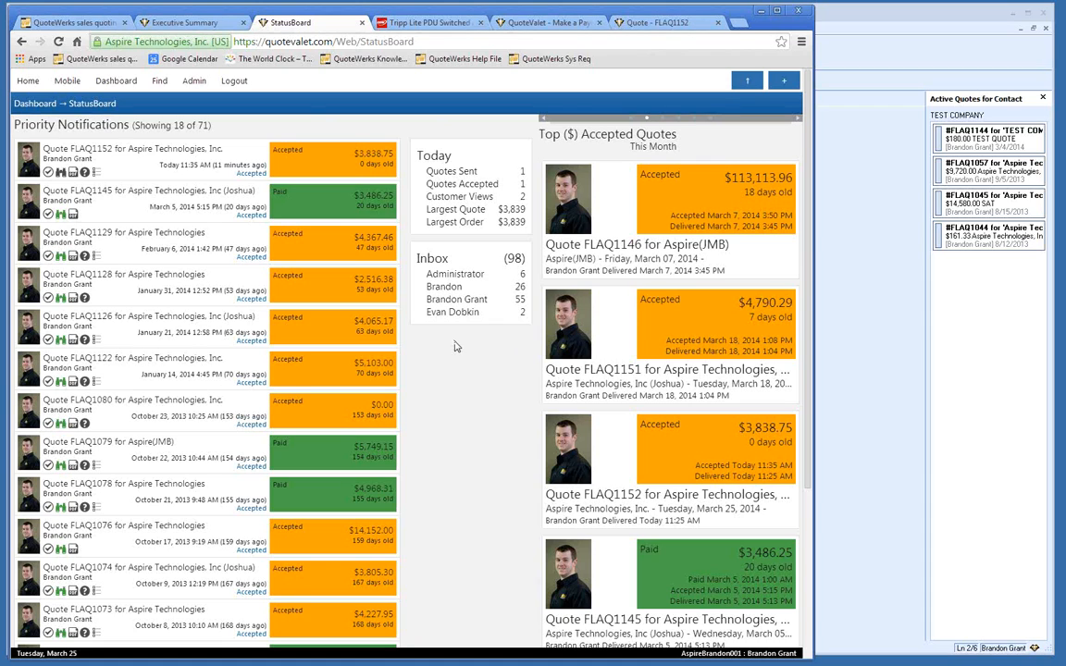
# Step: Open Document Explorer, leave Document Types and the Today period unchanged, then go to Find
pyautogui.moveTo(125, 86)
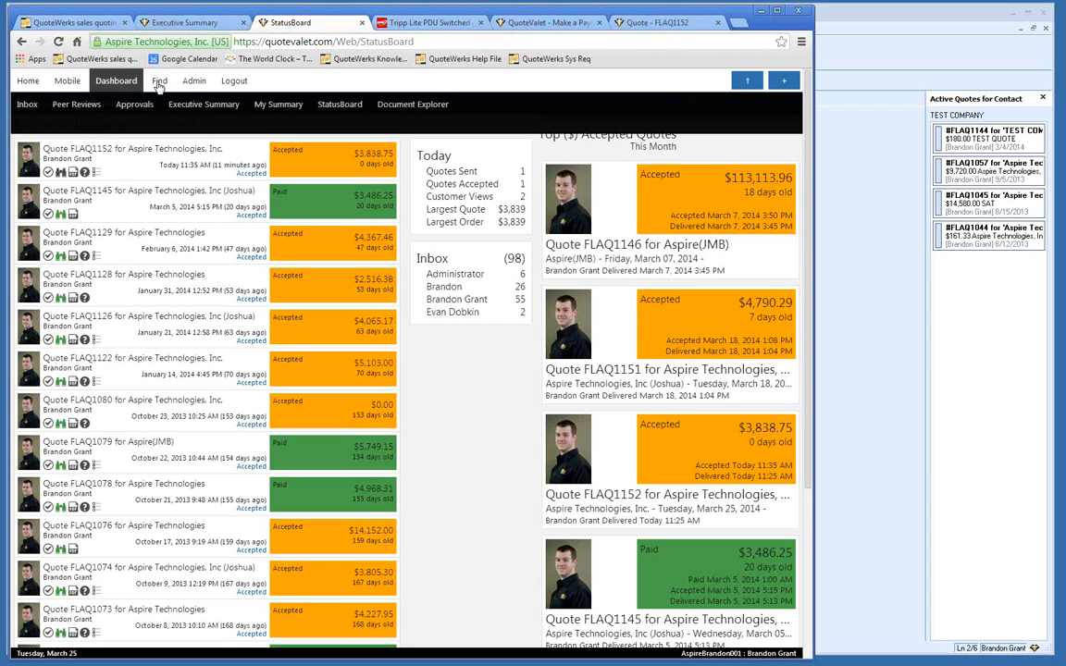
pyautogui.click(413, 103)
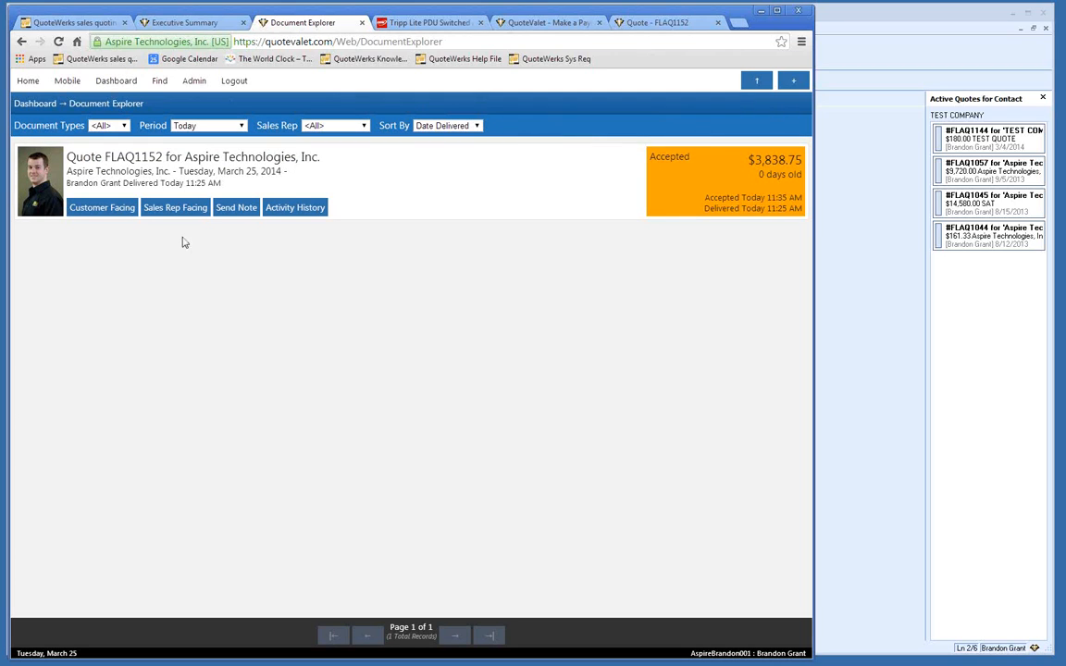
pyautogui.click(124, 126)
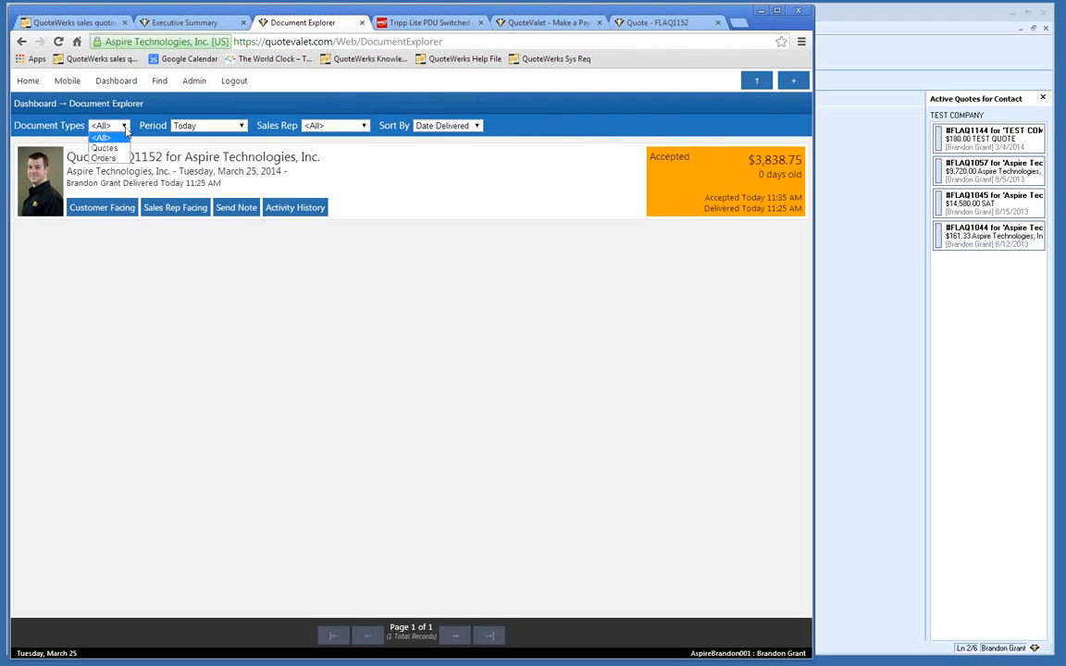
pyautogui.click(126, 130)
pyautogui.click(239, 126)
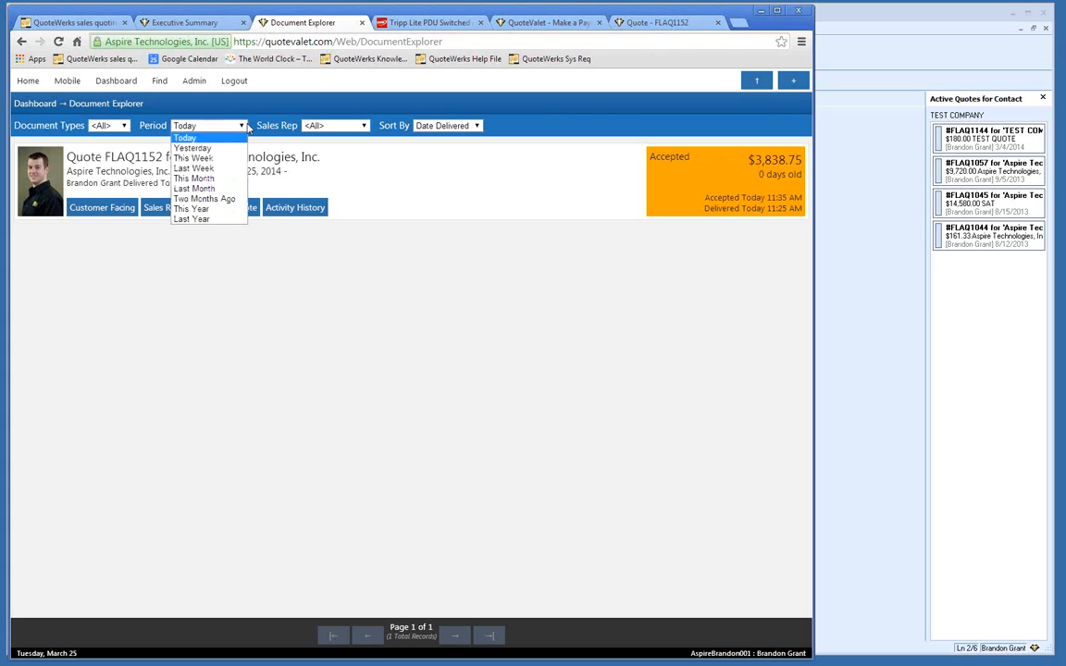
pyautogui.click(294, 121)
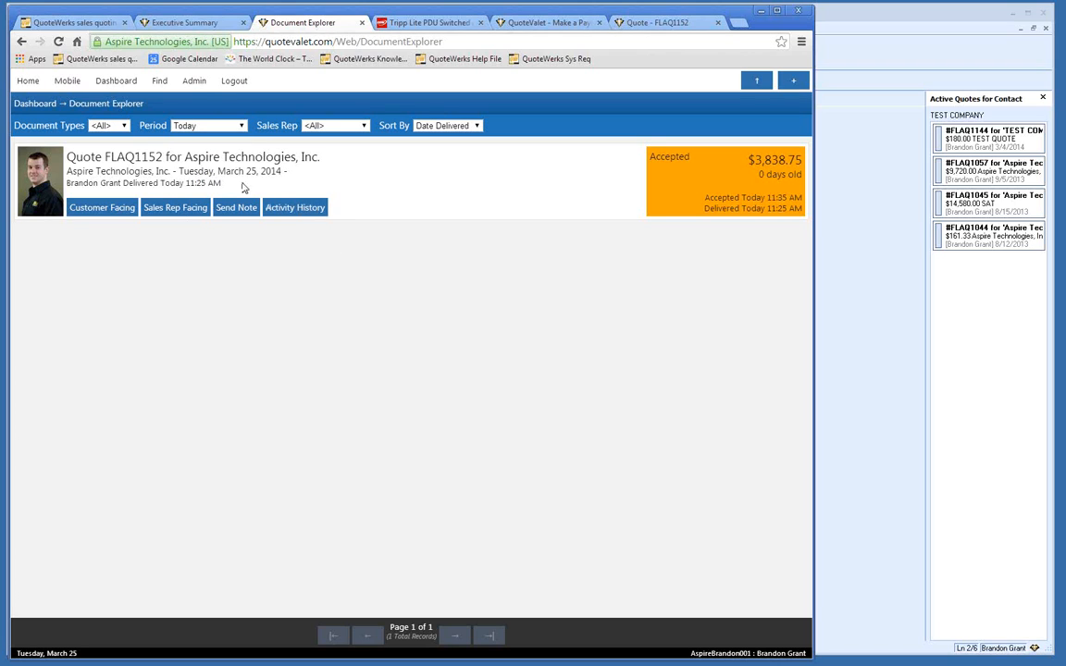
pyautogui.click(157, 83)
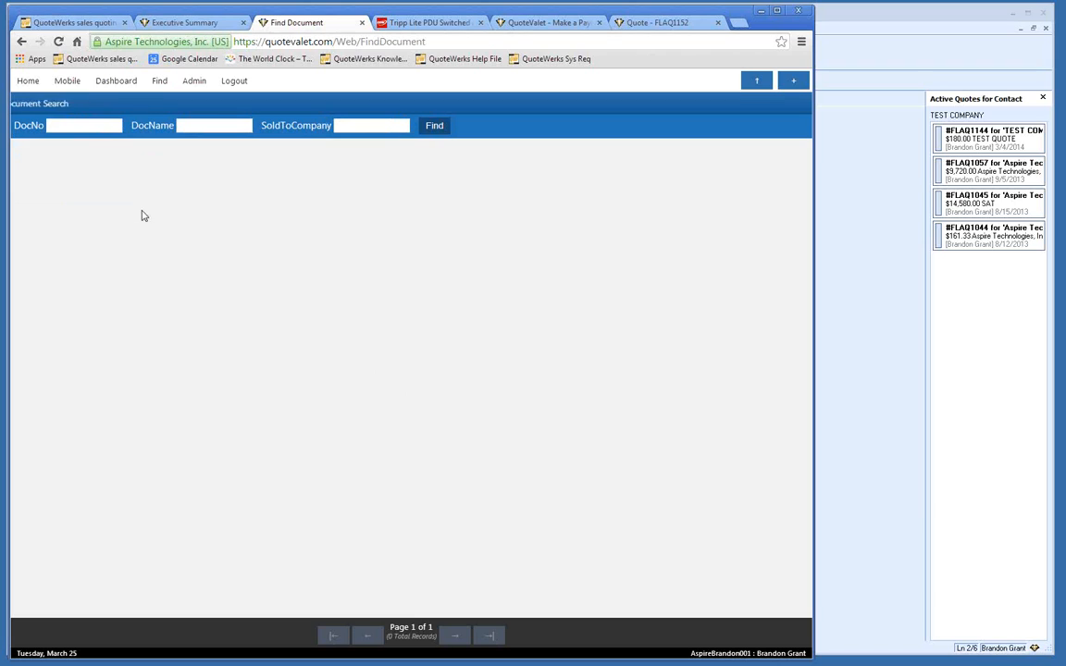
# Step: View the Admin Usage Monitor log, return to the QuoteValet home page, then switch to QuoteWerks
pyautogui.click(93, 125)
pyautogui.click(194, 81)
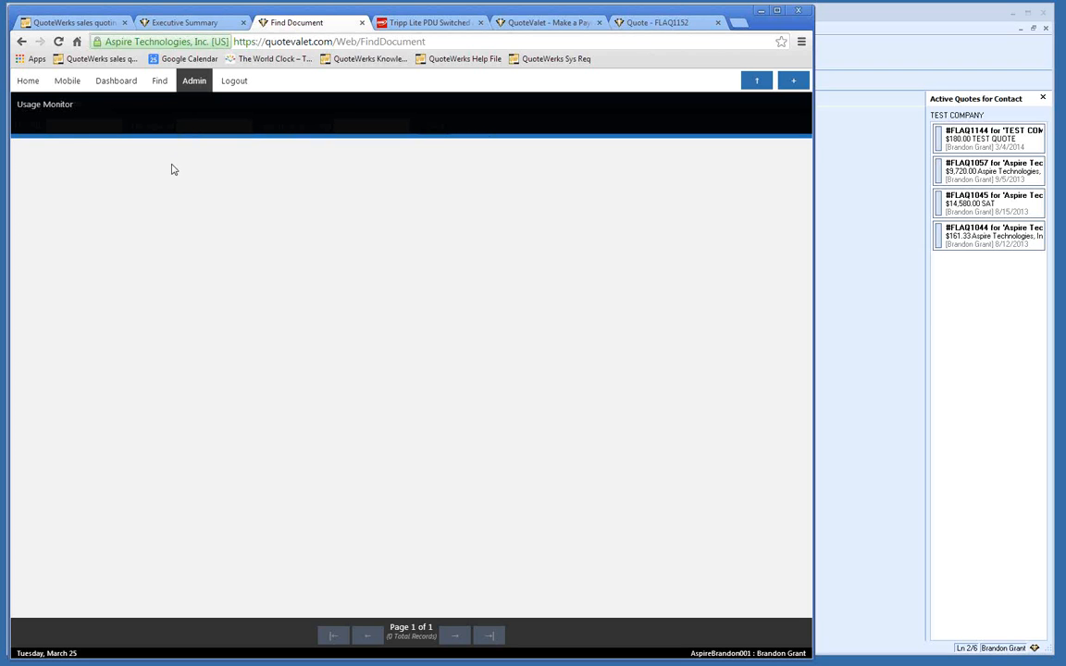
pyautogui.click(26, 107)
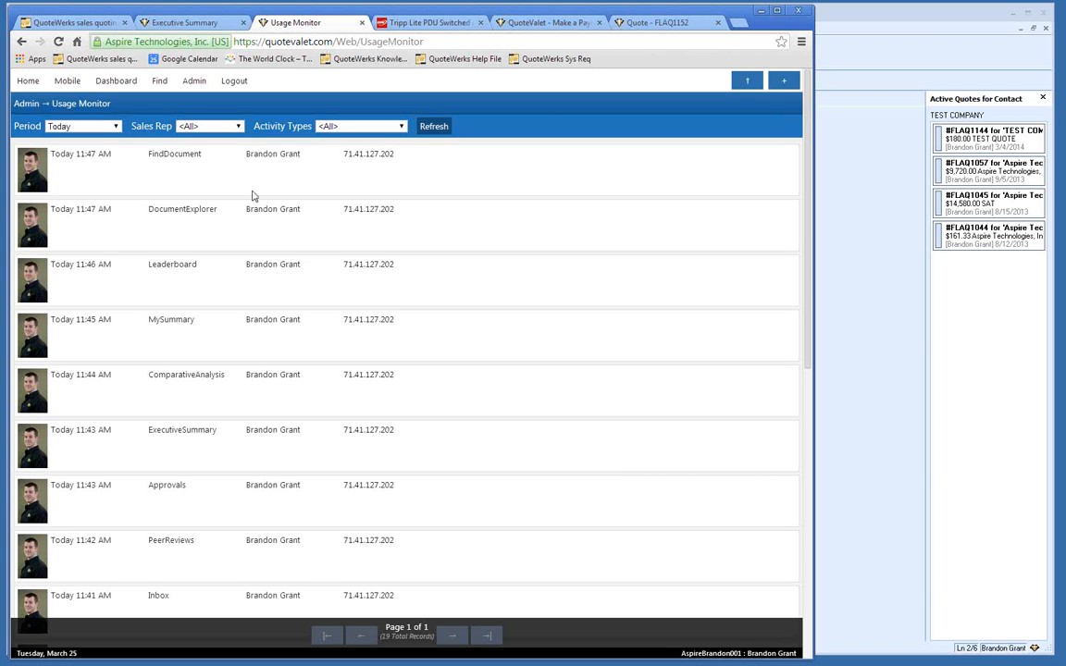
pyautogui.click(28, 85)
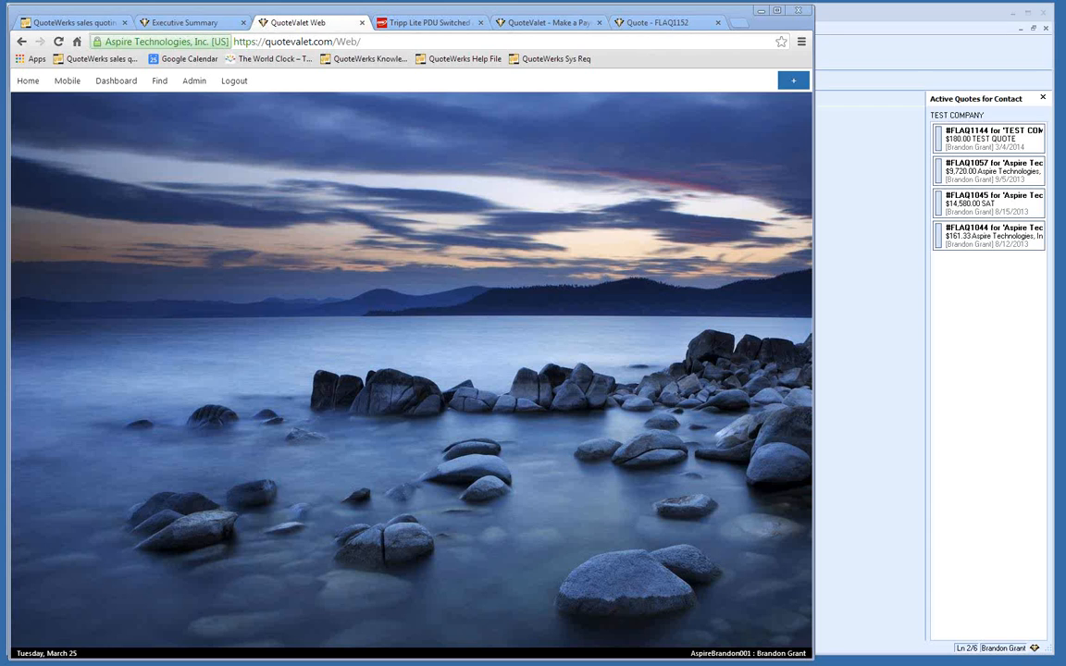
pyautogui.hotkey('alt', 'Tab')
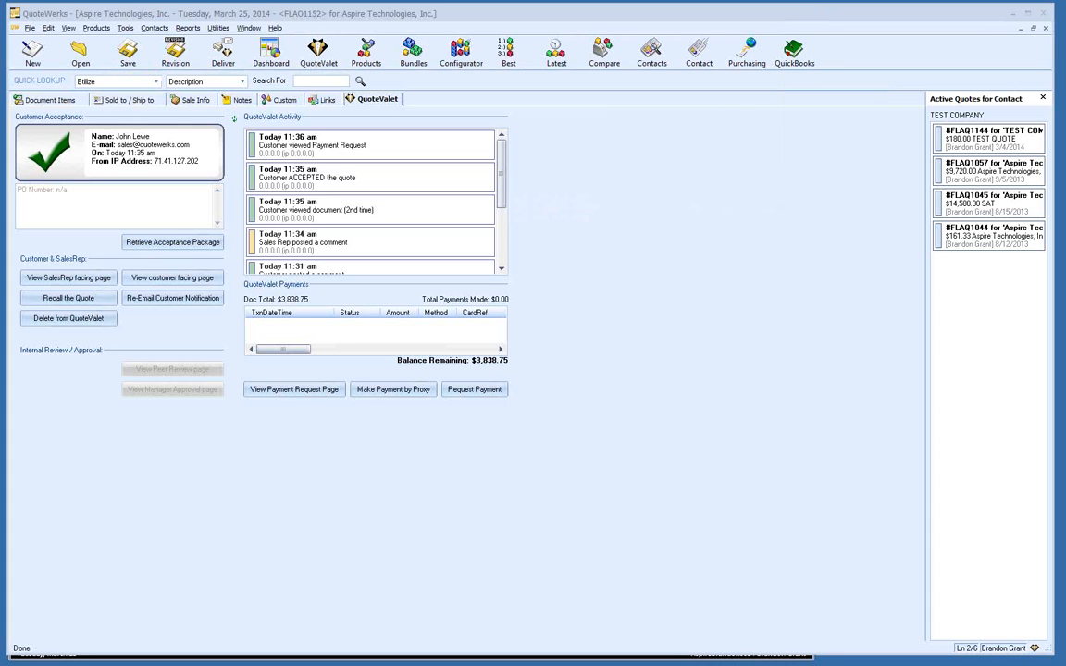